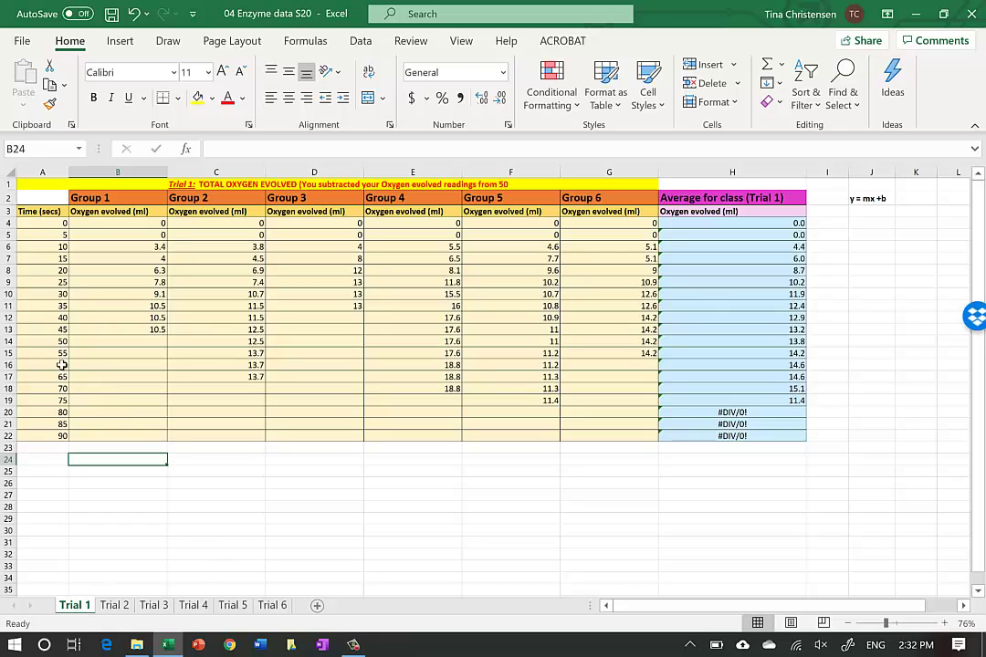
Insert a scatter chart with straight lines and markers from times A4:A15 and Trial 1 class averages H4:H15.
left_click_drag(39, 223, 46, 358)
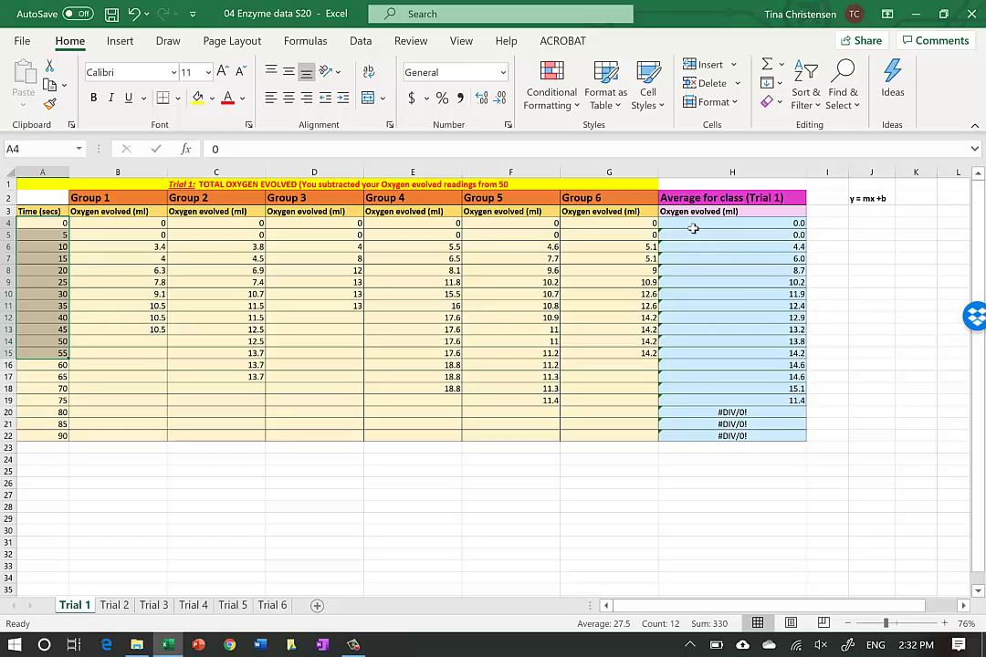
left_click_drag(691, 224, 691, 356)
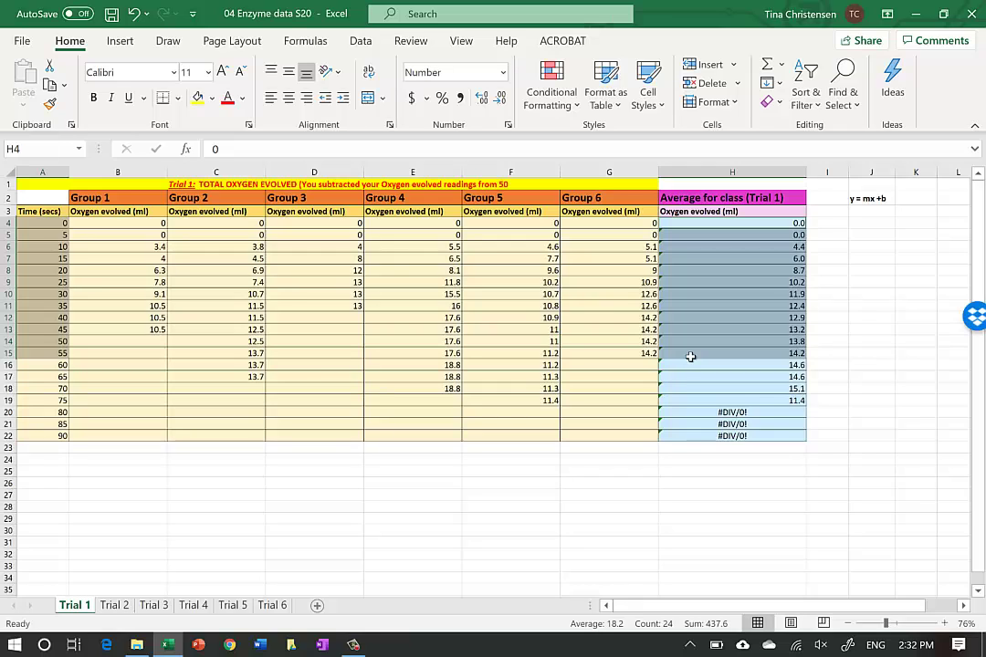
left_click(121, 41)
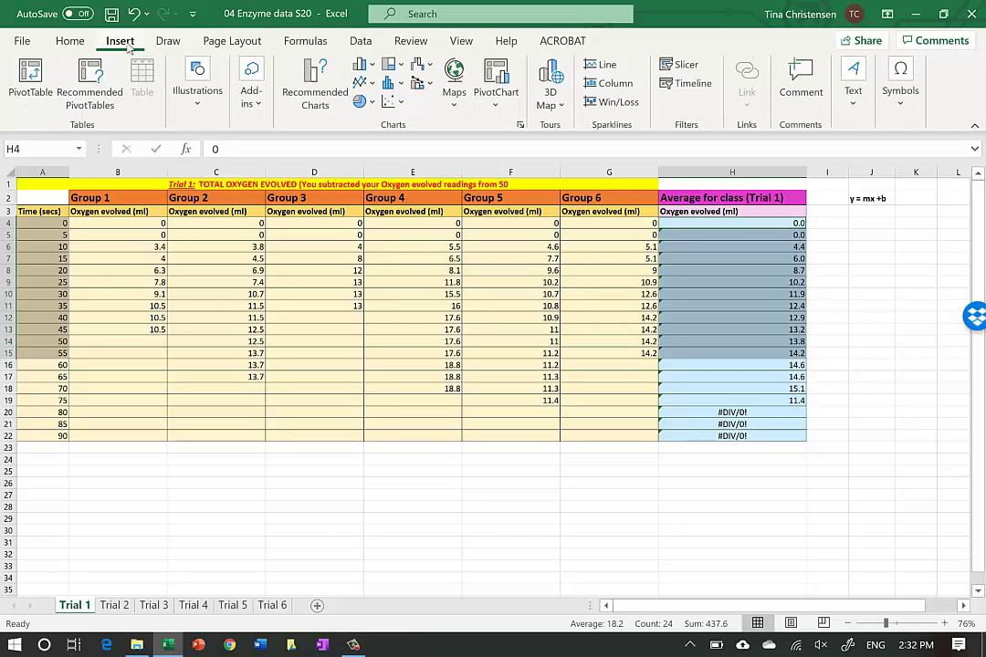
left_click(401, 104)
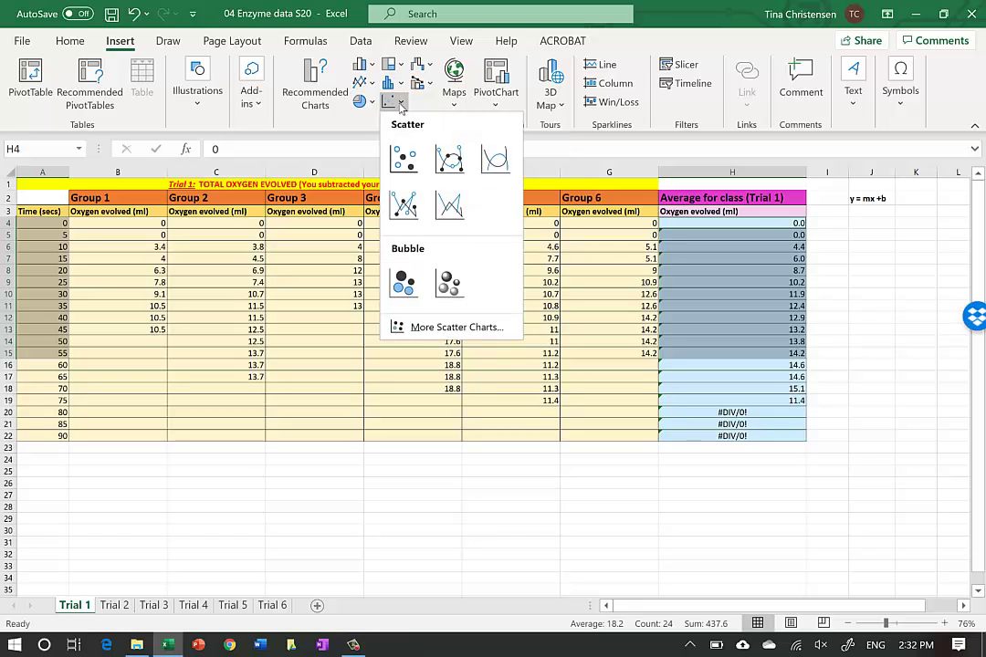
left_click(404, 204)
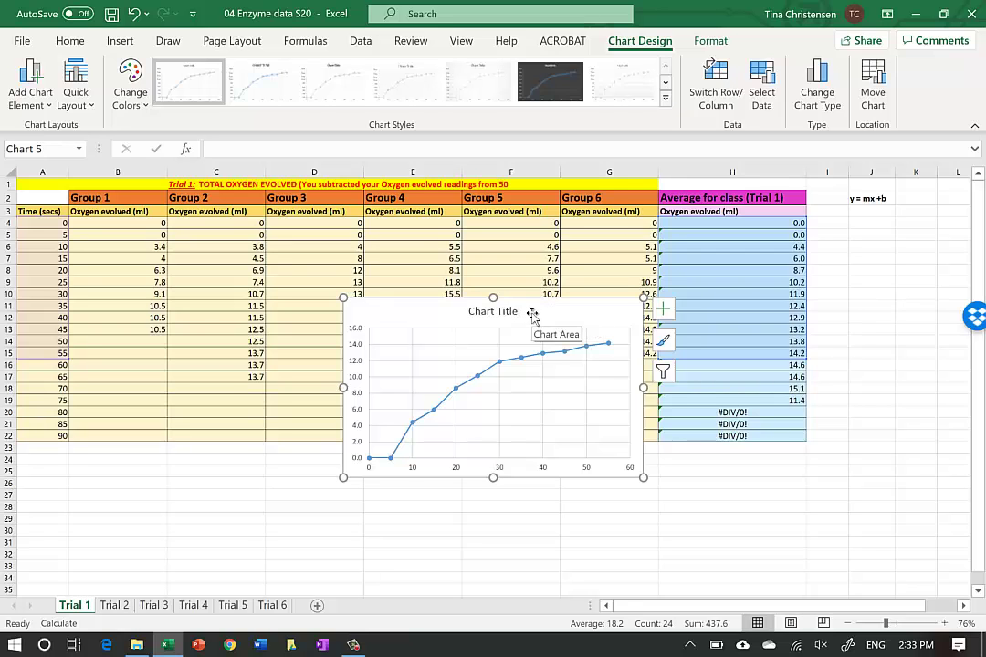
Change the chart title to "O2 evolved over time".
scroll(532, 314, "up", 3, "ctrl")
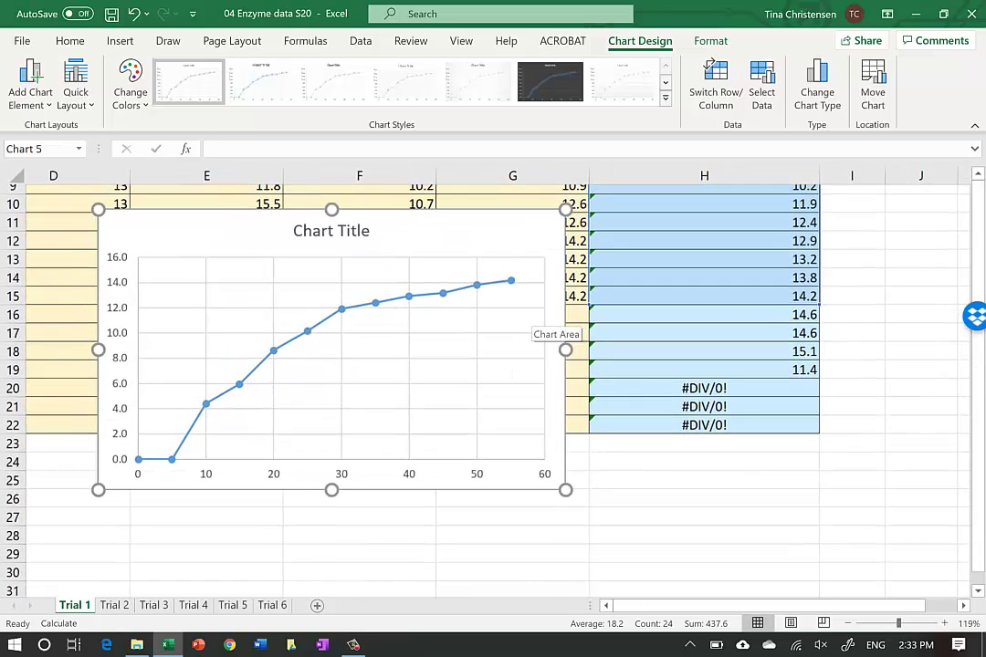
left_click(365, 239)
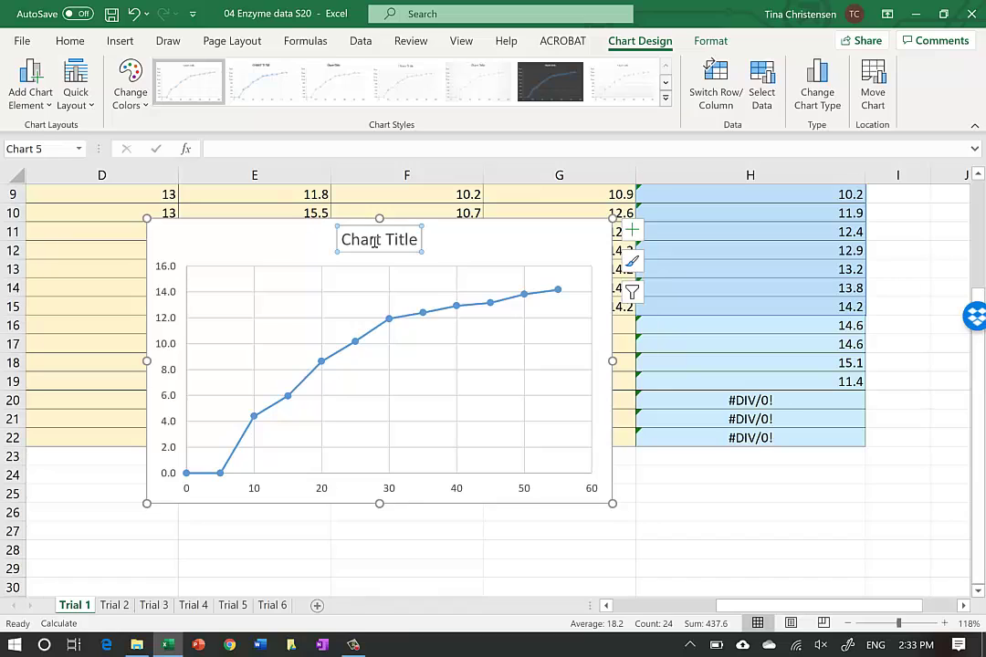
left_click_drag(400, 239, 344, 240)
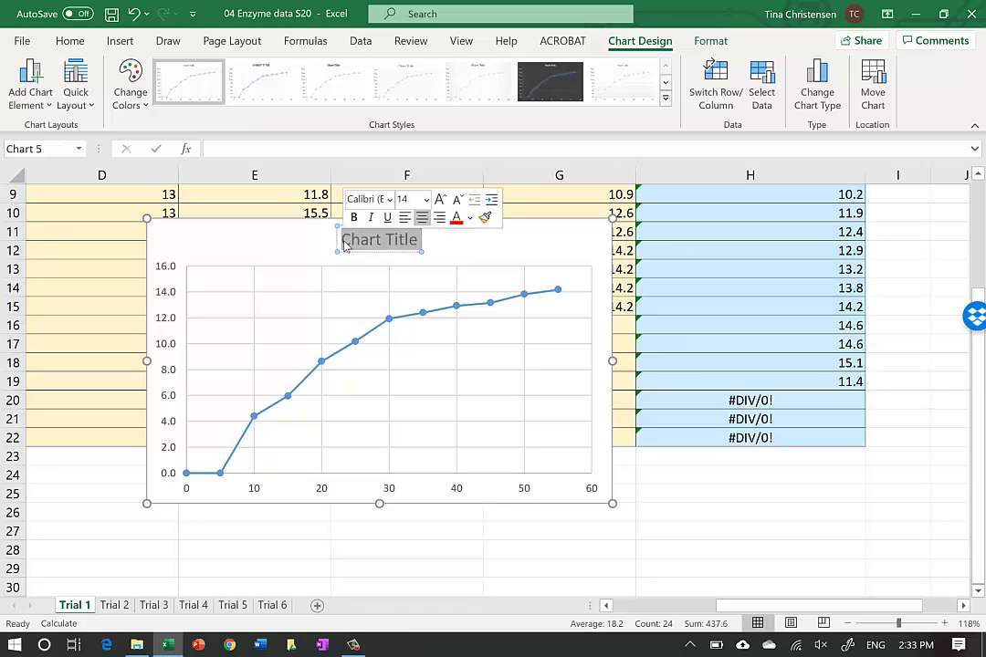
type("O2")
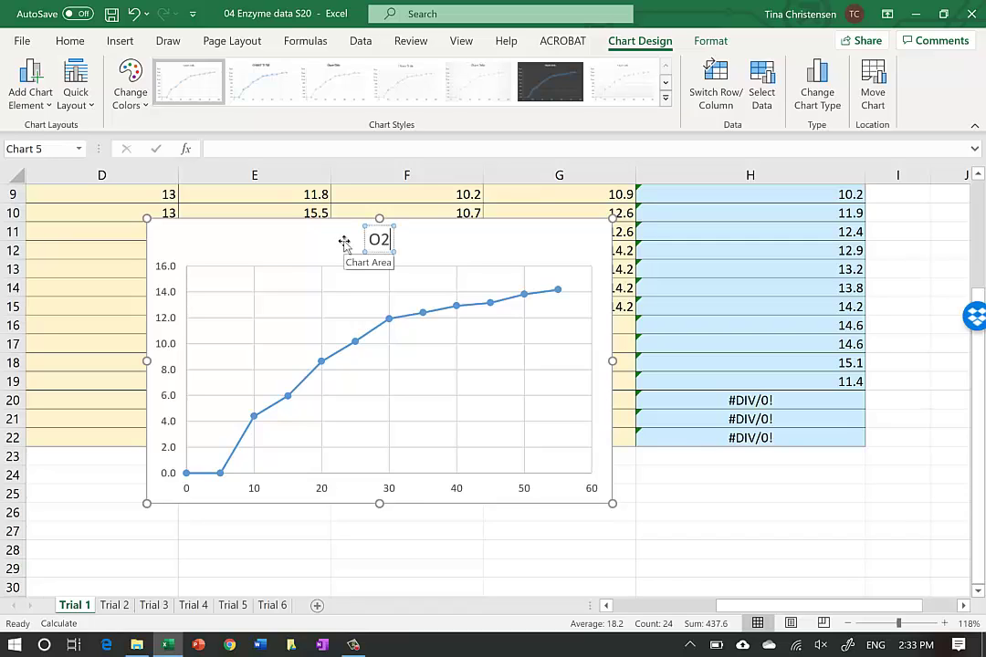
type(" ev")
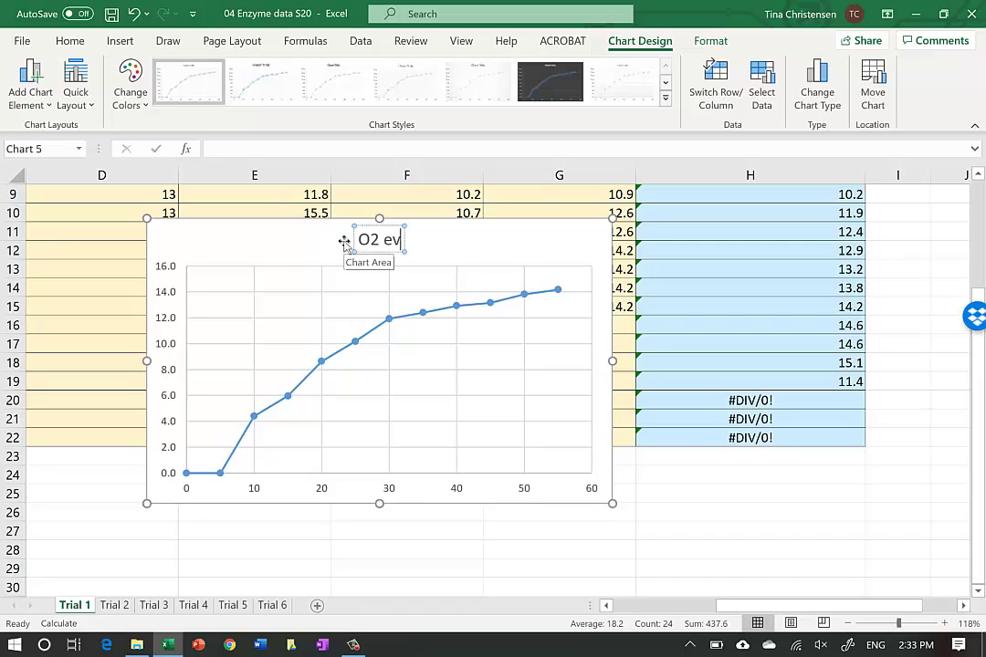
type("olved over time")
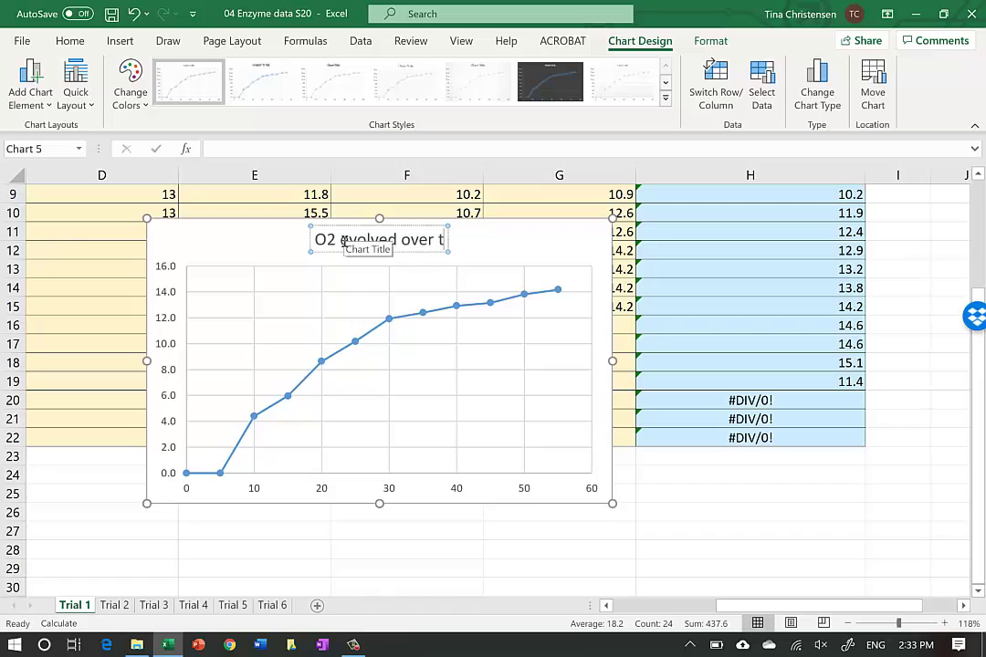
left_click(570, 244)
Add axis titles to the chart and label the horizontal axis "Time (sec)".
left_click(630, 231)
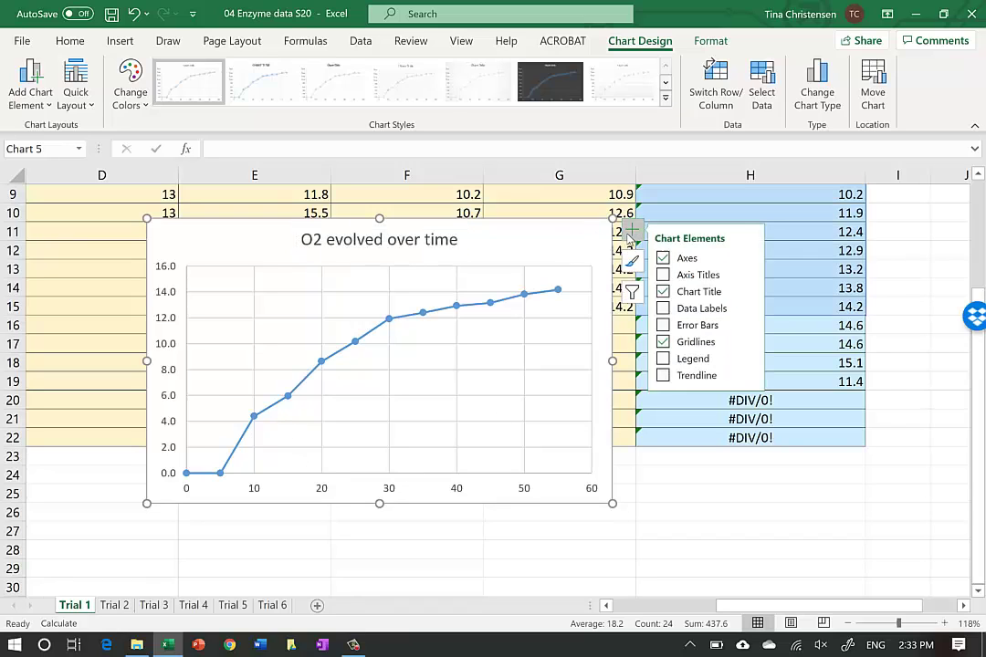
left_click(689, 278)
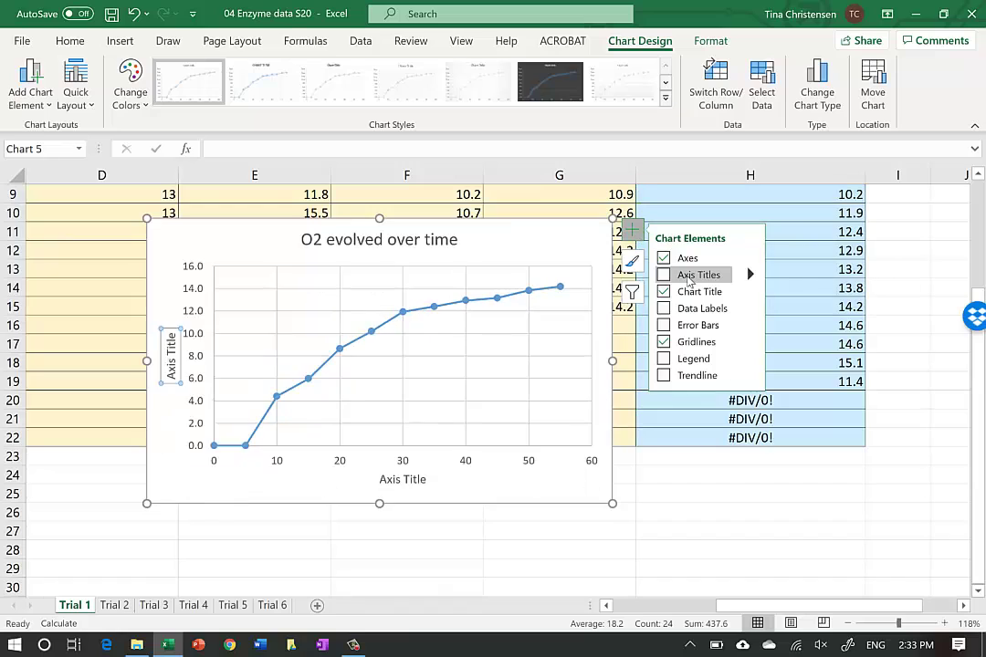
left_click(410, 479)
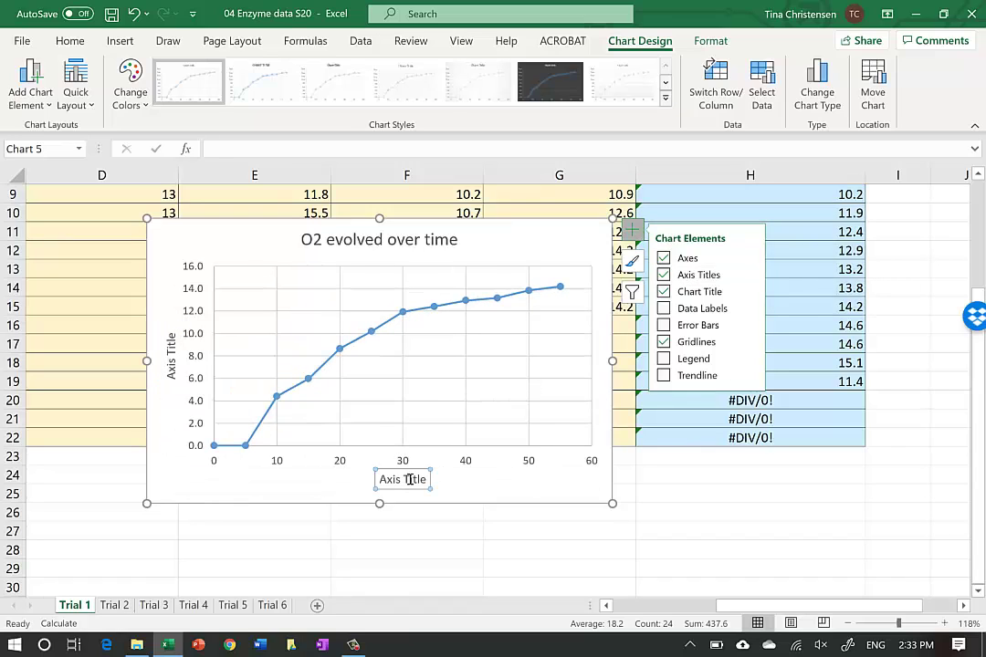
triple_click(383, 479)
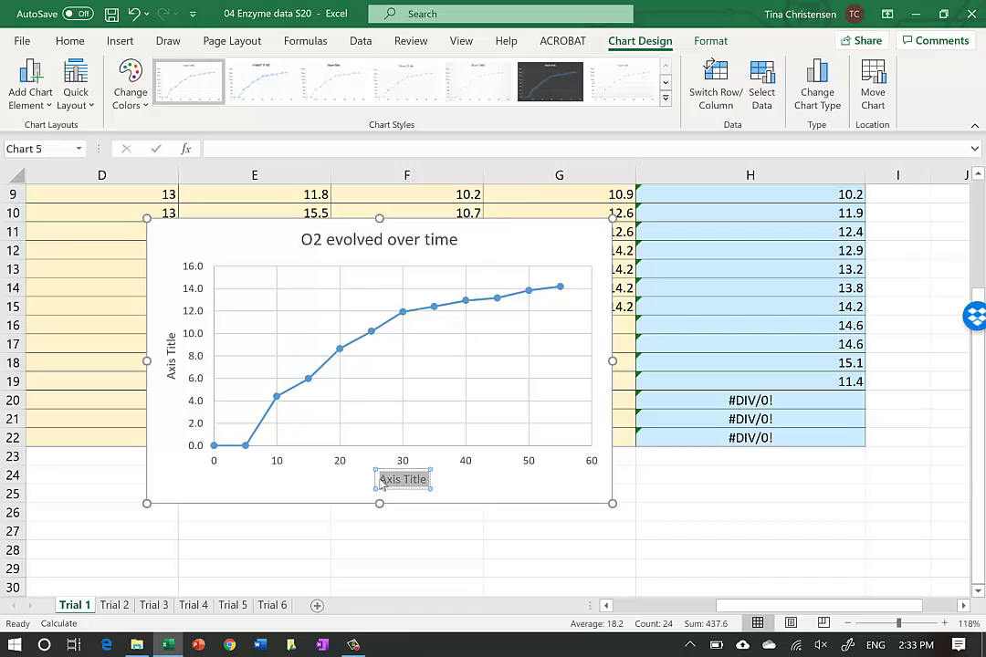
type("Time")
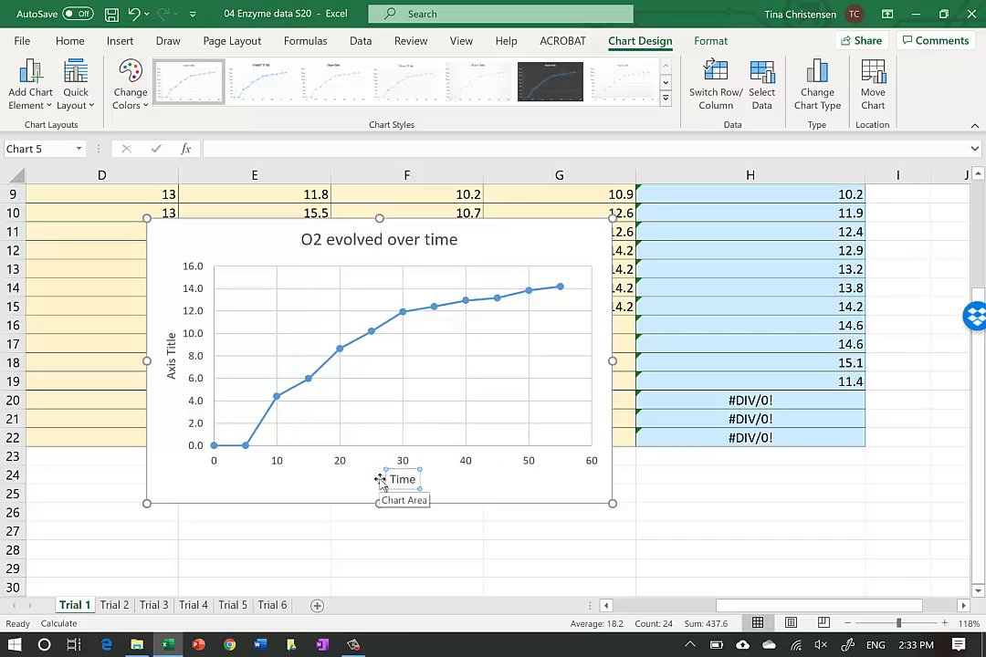
type(" (sec")
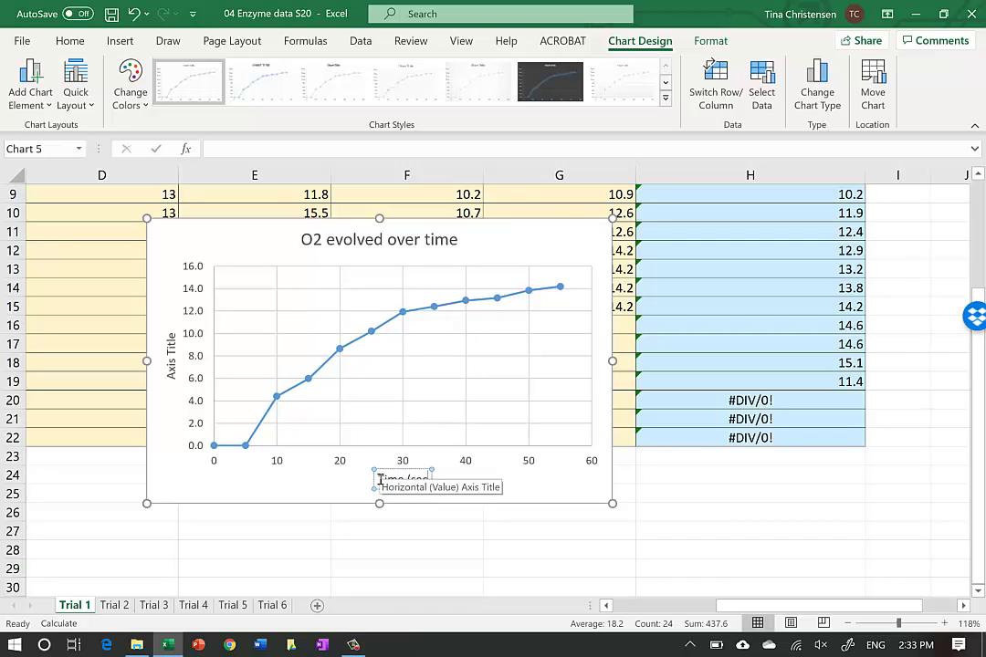
type(")")
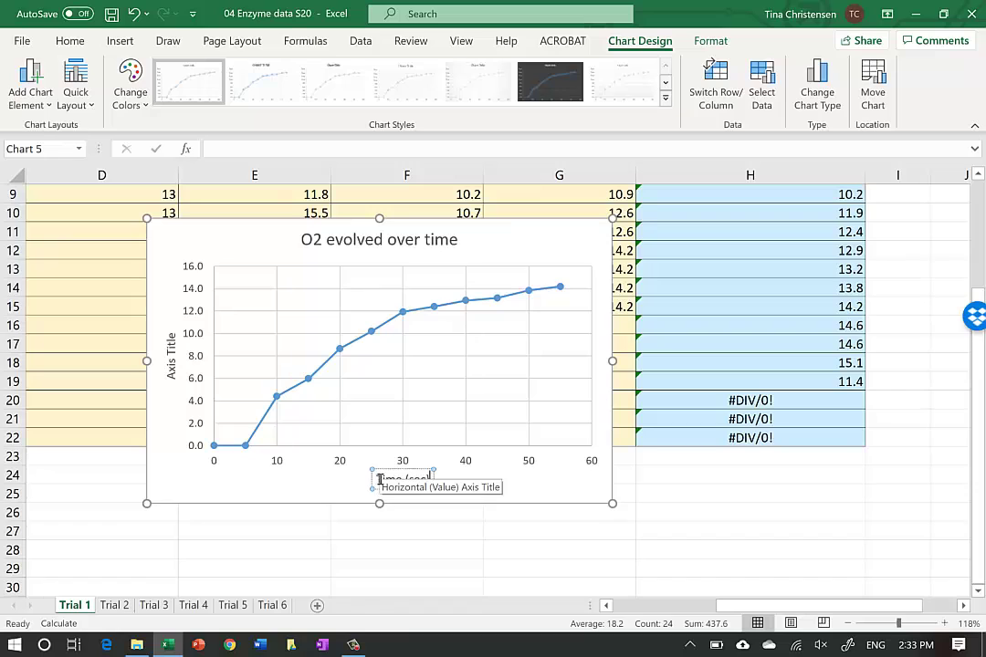
Label the chart's vertical axis "O2 evolved (mL)".
left_click(171, 369)
left_click_drag(170, 340, 170, 369)
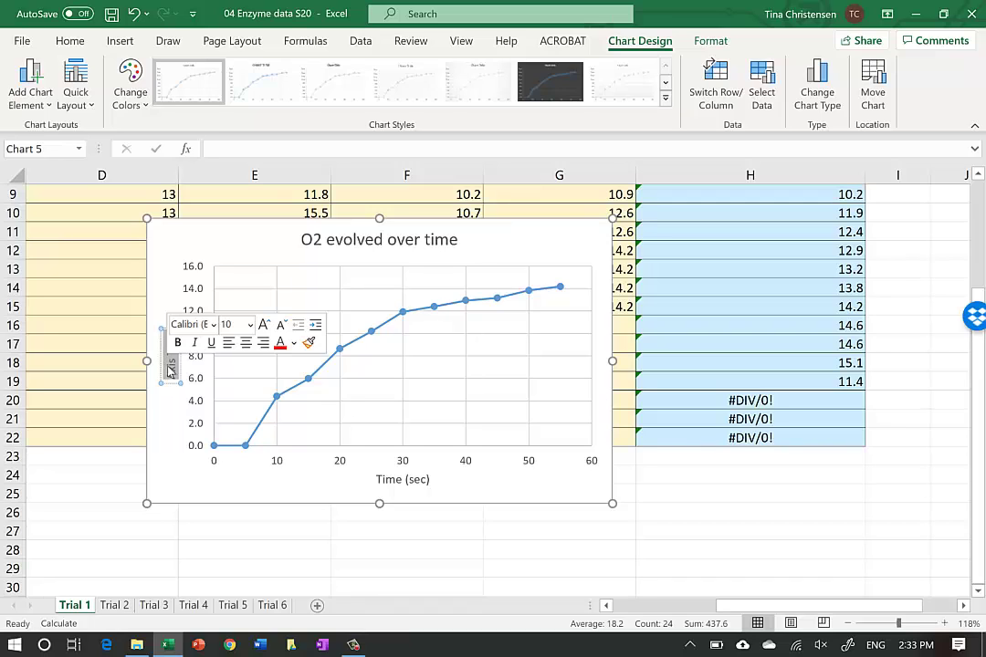
type("O2")
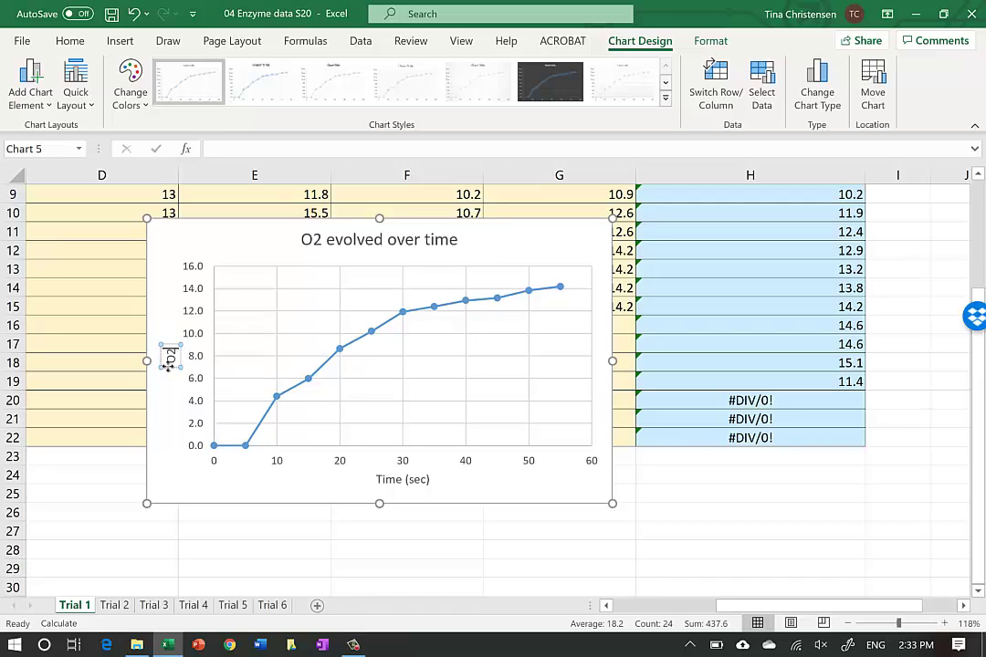
type(" evolved")
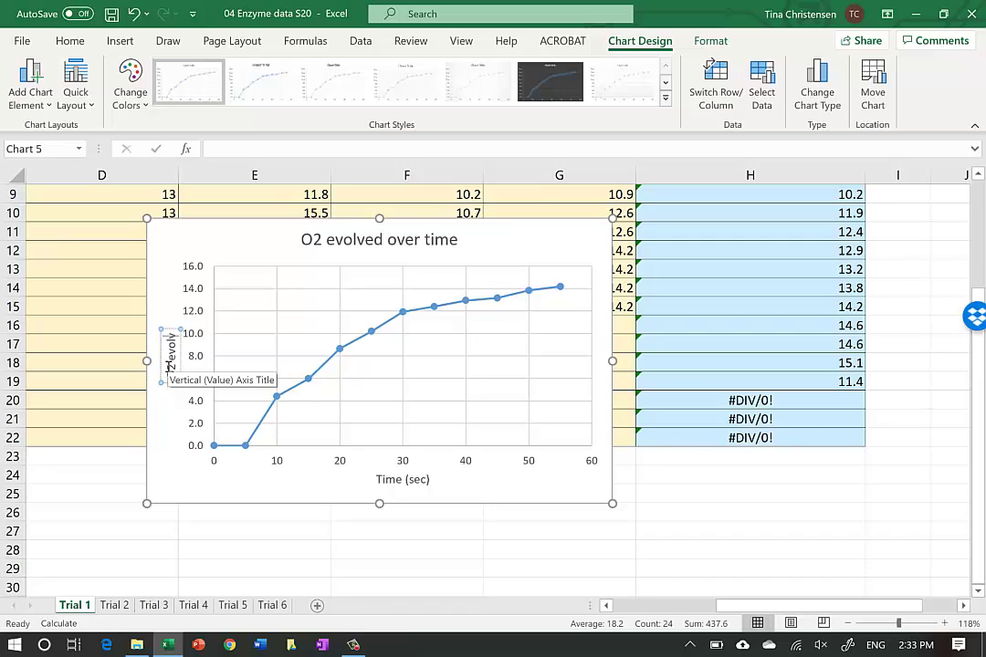
type(" (")
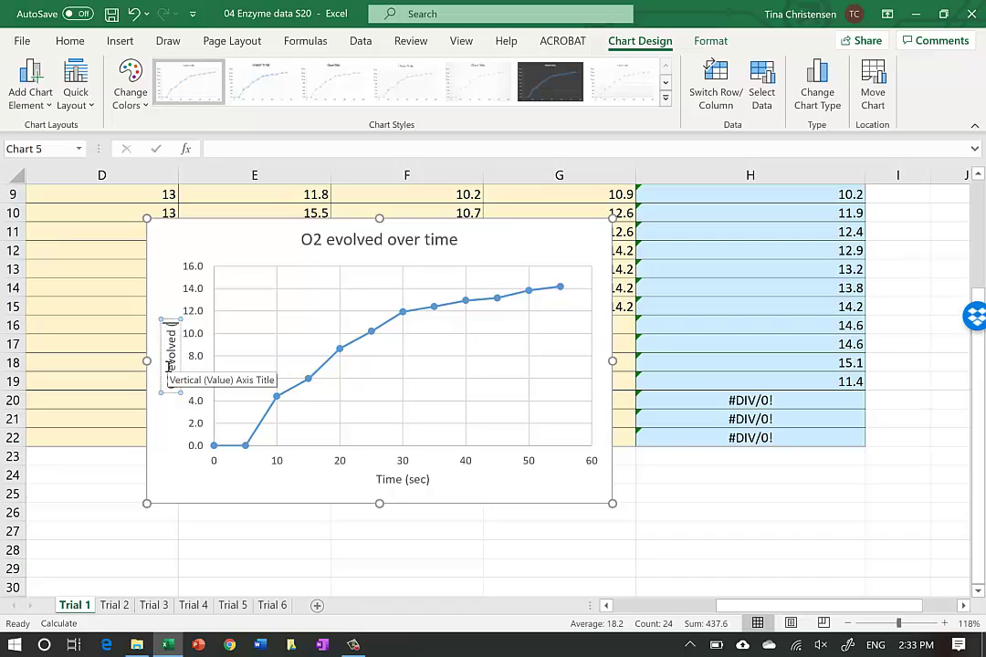
type("mL)")
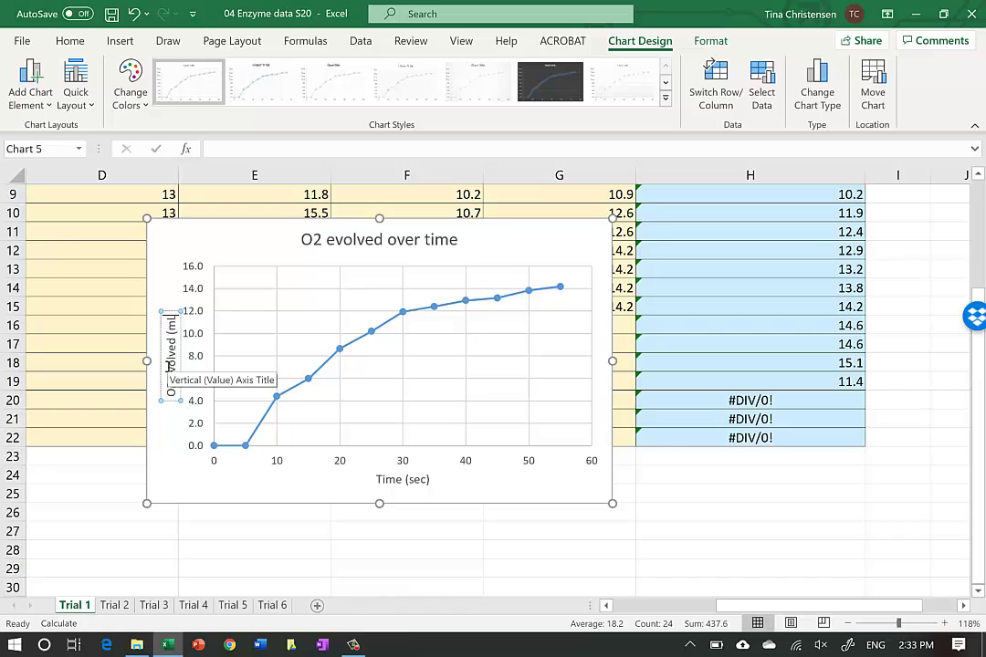
left_click(518, 479)
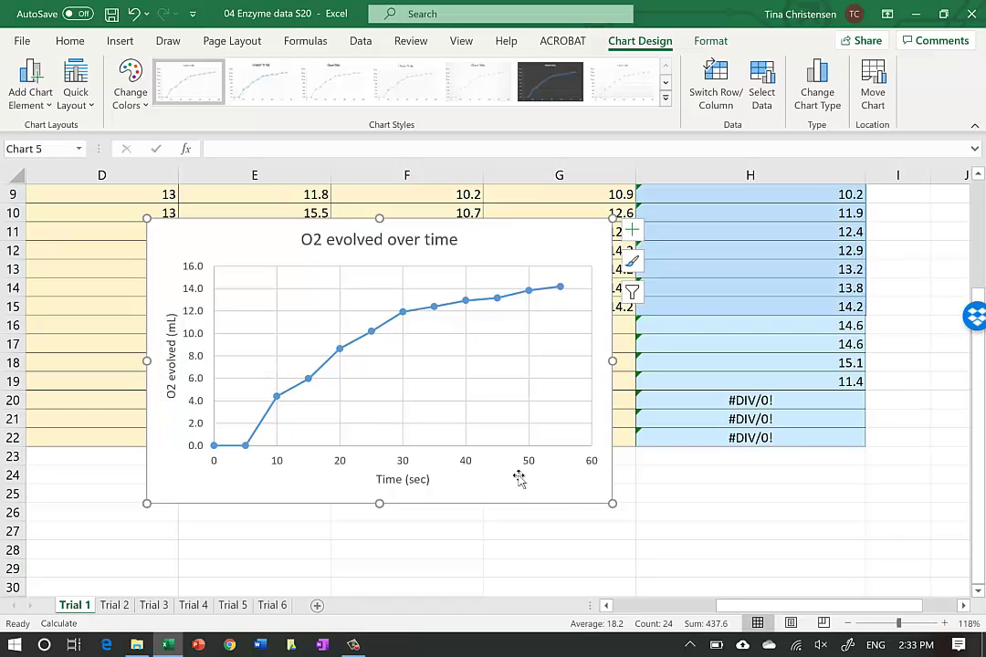
Look over the full group readings and class averages on the Trial 1, Trial 2 and Trial 3 sheets.
scroll(519, 478, "down", 3)
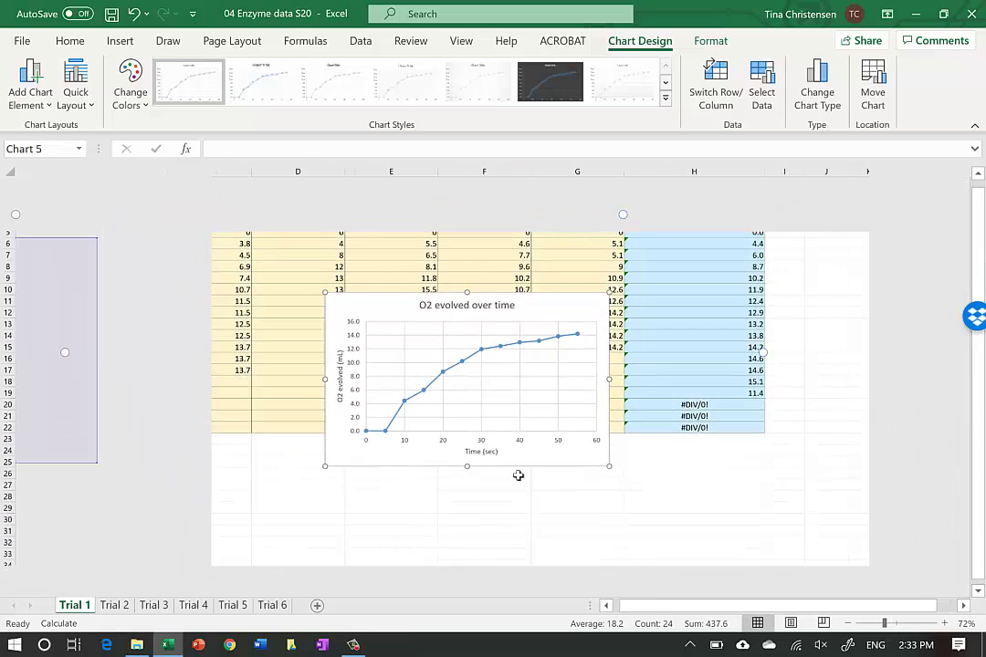
scroll(517, 475, "down", 1)
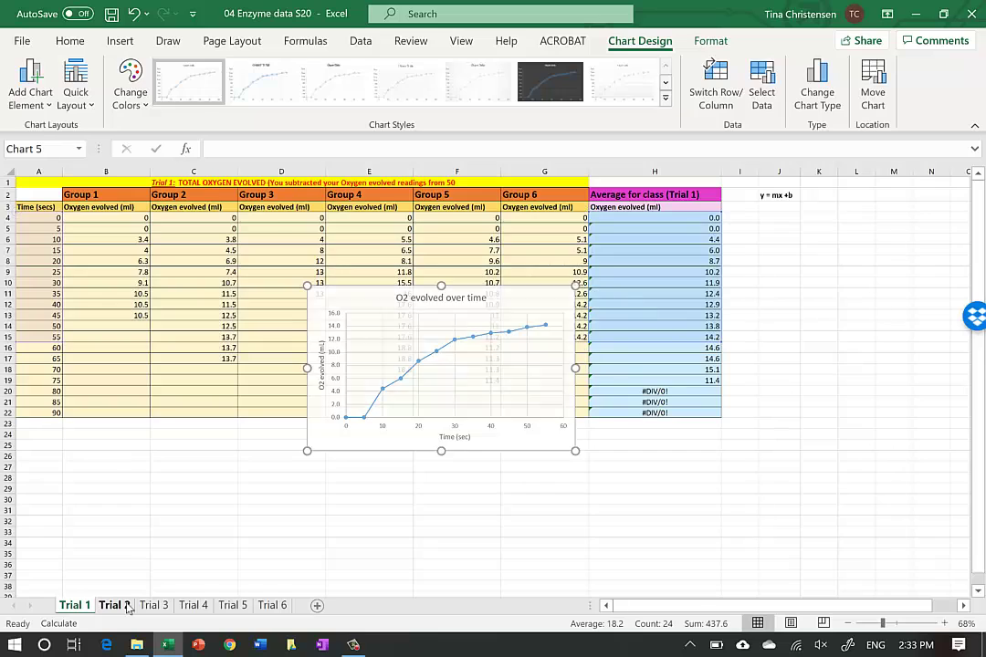
left_click(114, 605)
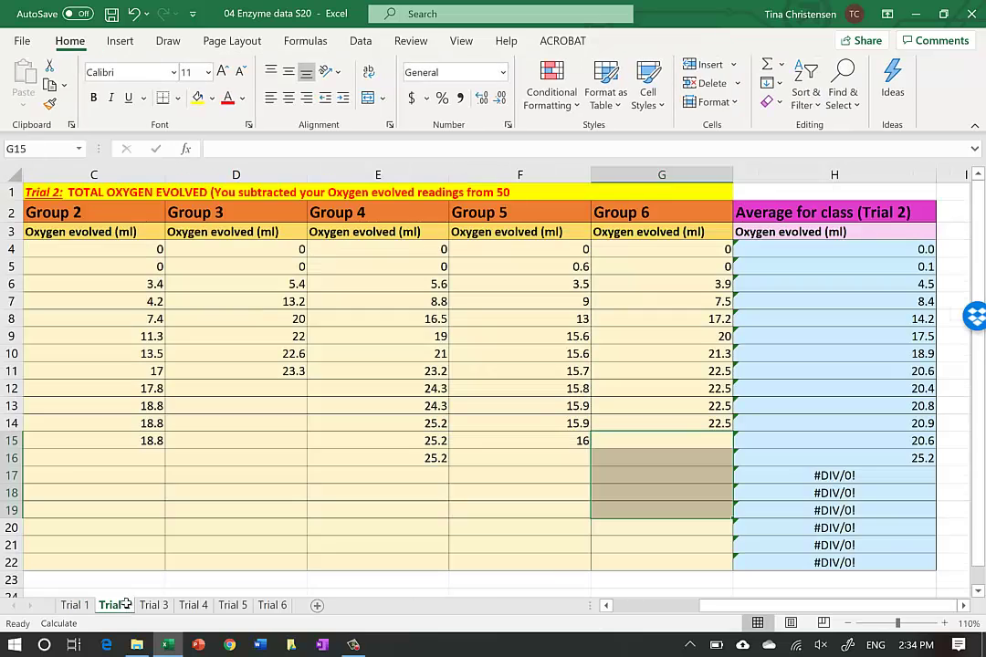
left_click(848, 622)
left_click(848, 621)
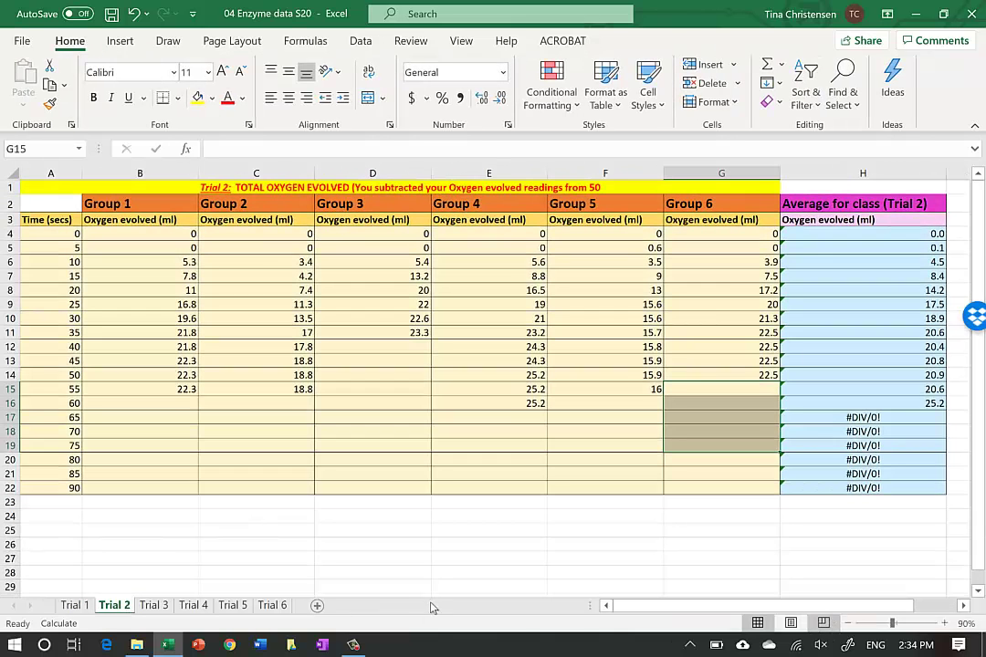
left_click(149, 607)
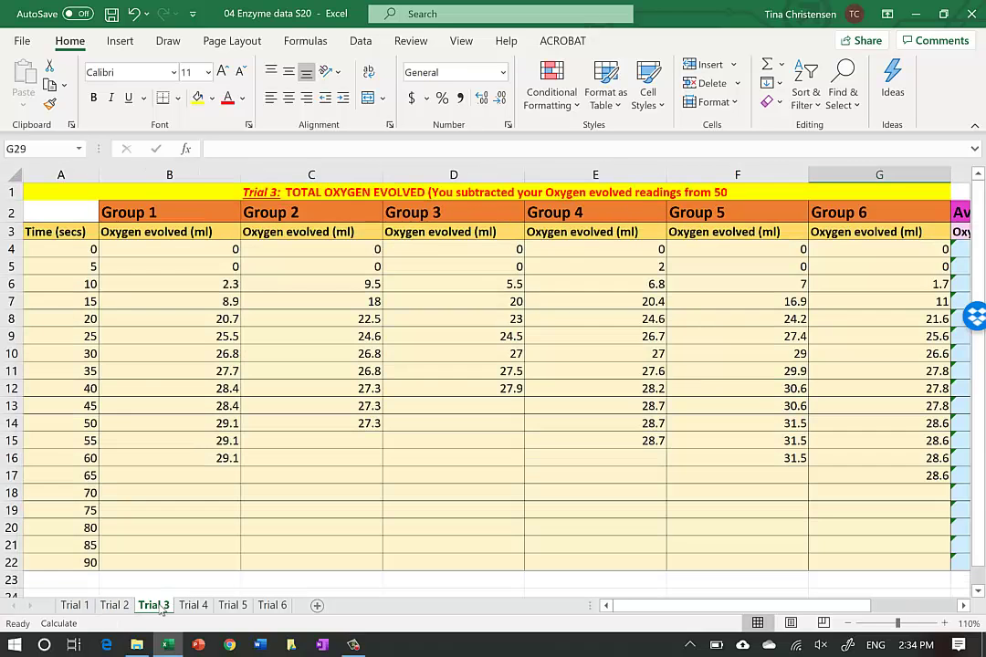
left_click(848, 621)
left_click(848, 621)
left_click(848, 622)
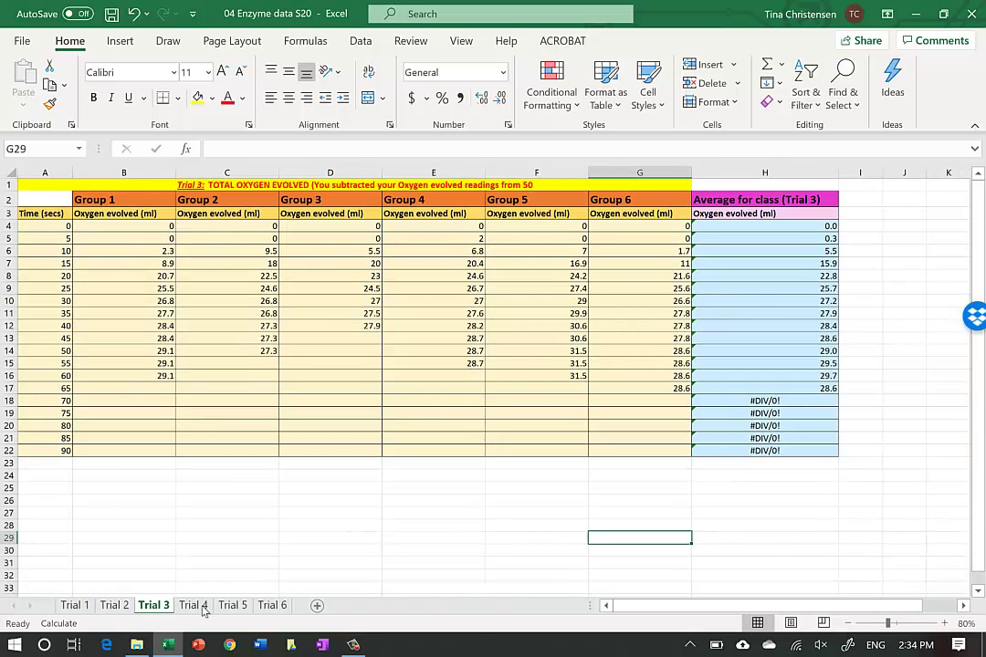
Look over the full group readings and class averages on the Trial 4, Trial 5 and Trial 6 sheets.
left_click(194, 606)
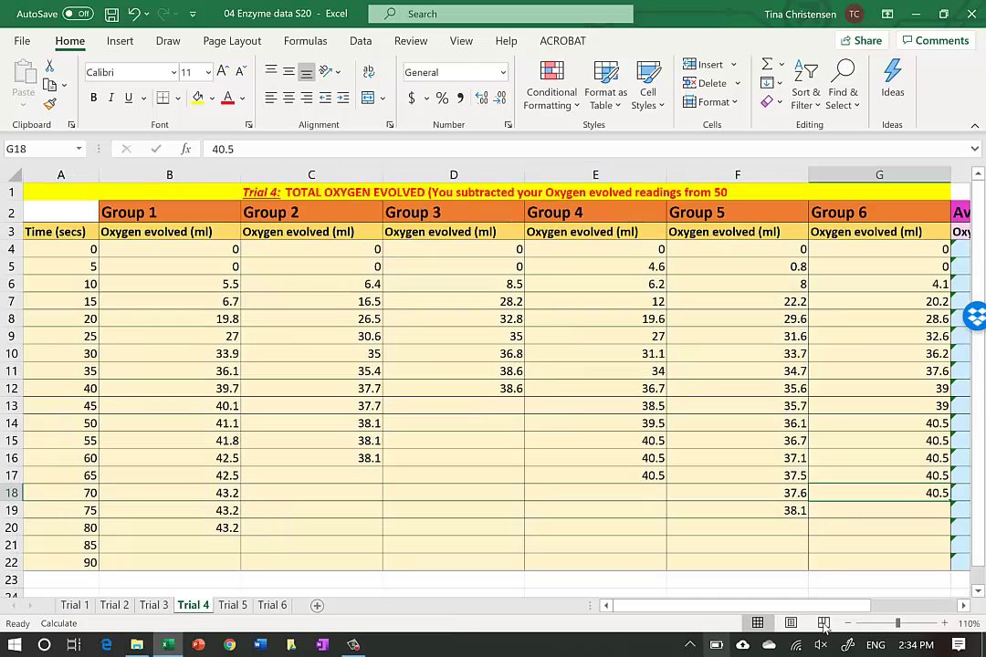
left_click(848, 623)
left_click(848, 622)
left_click(848, 623)
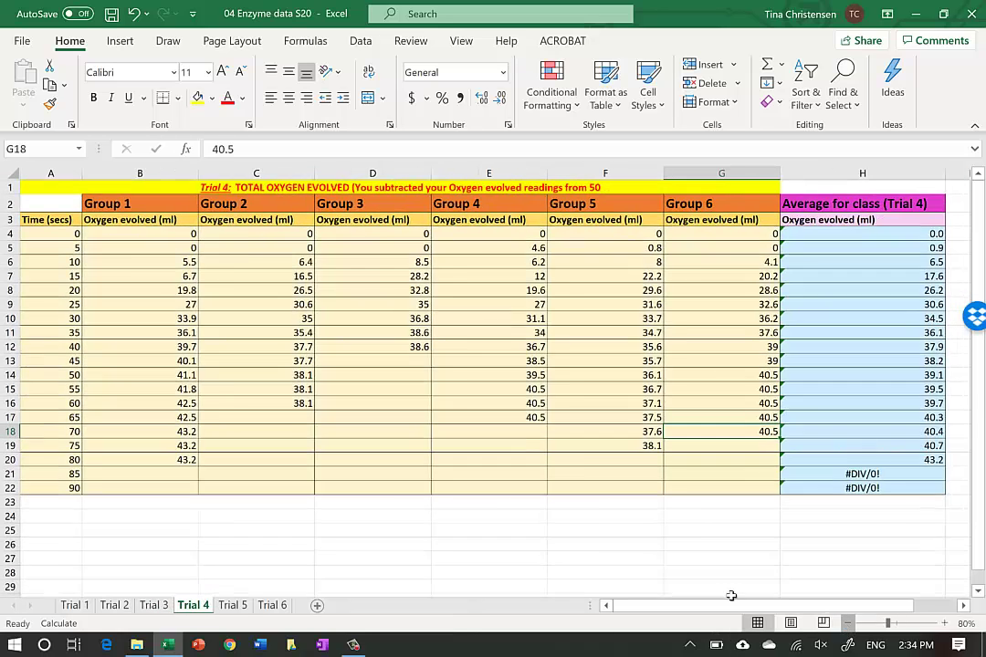
left_click(231, 605)
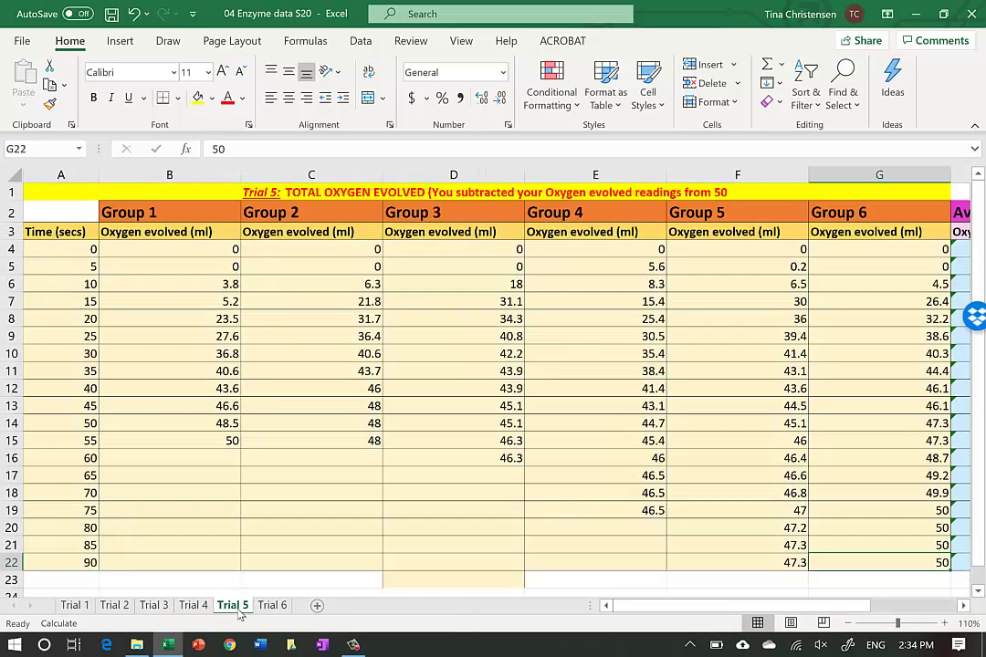
left_click(848, 623)
left_click(848, 622)
left_click(848, 623)
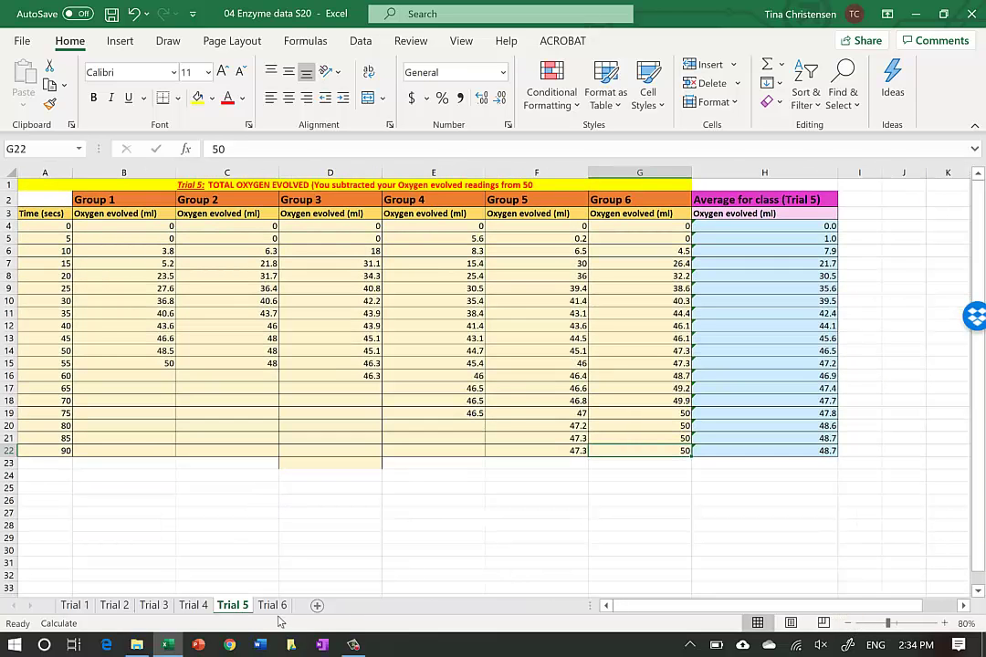
key("ctrl+Page_Down")
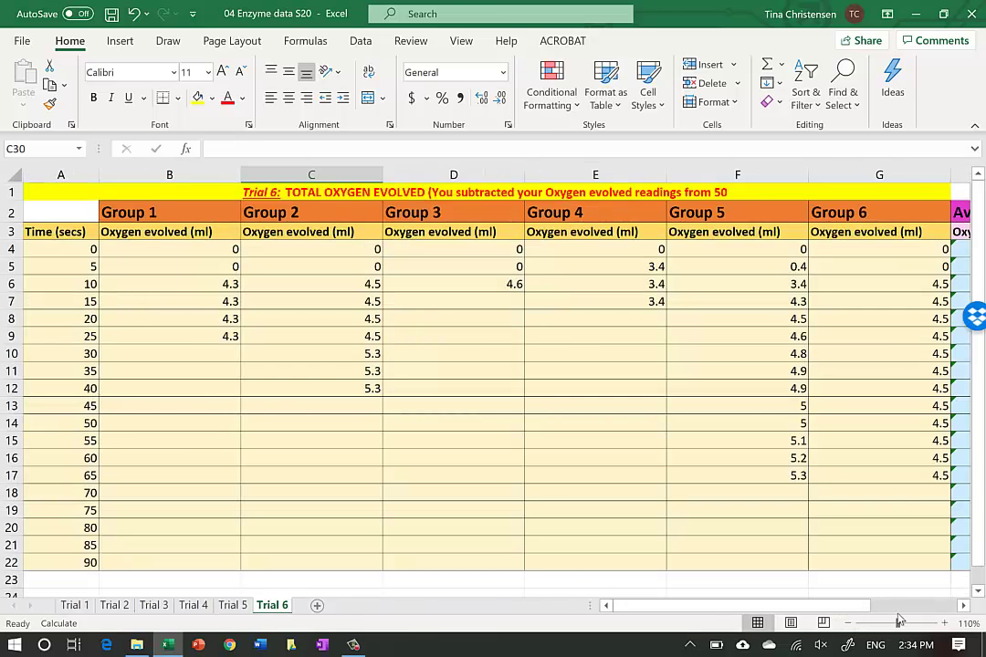
left_click(848, 622)
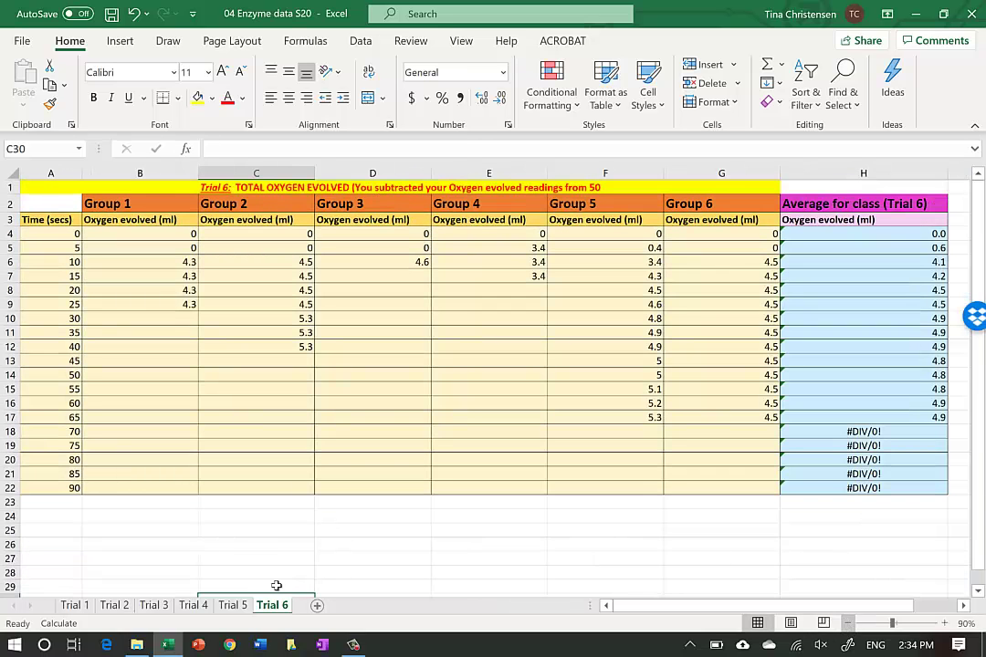
On the Trial 1 sheet, move the chart down clear of the readings and name its data series "Trial 1".
left_click(74, 606)
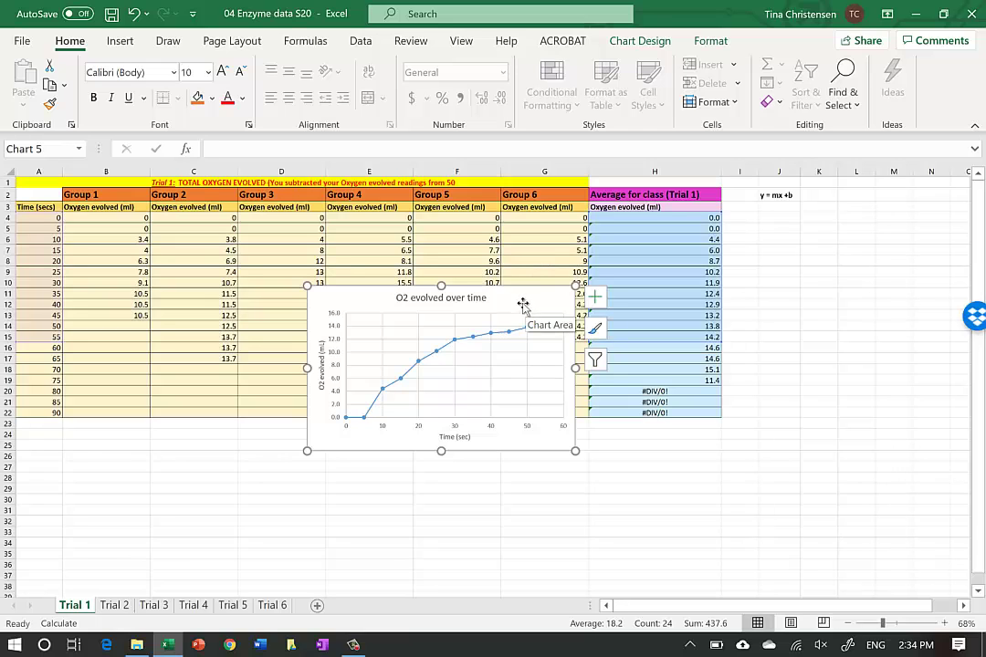
left_click_drag(525, 308, 514, 412)
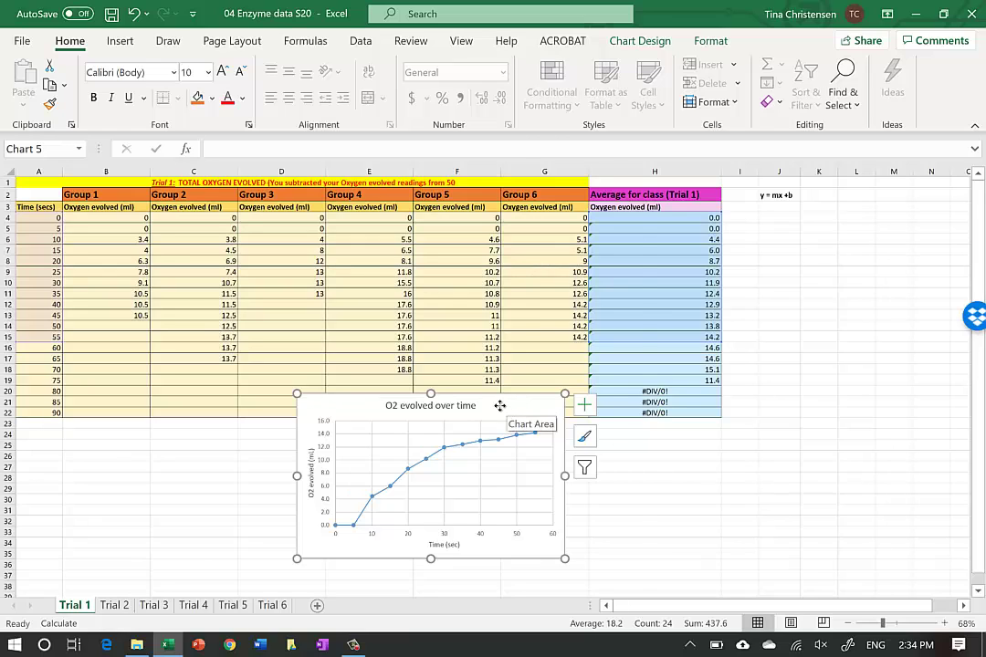
right_click(500, 407)
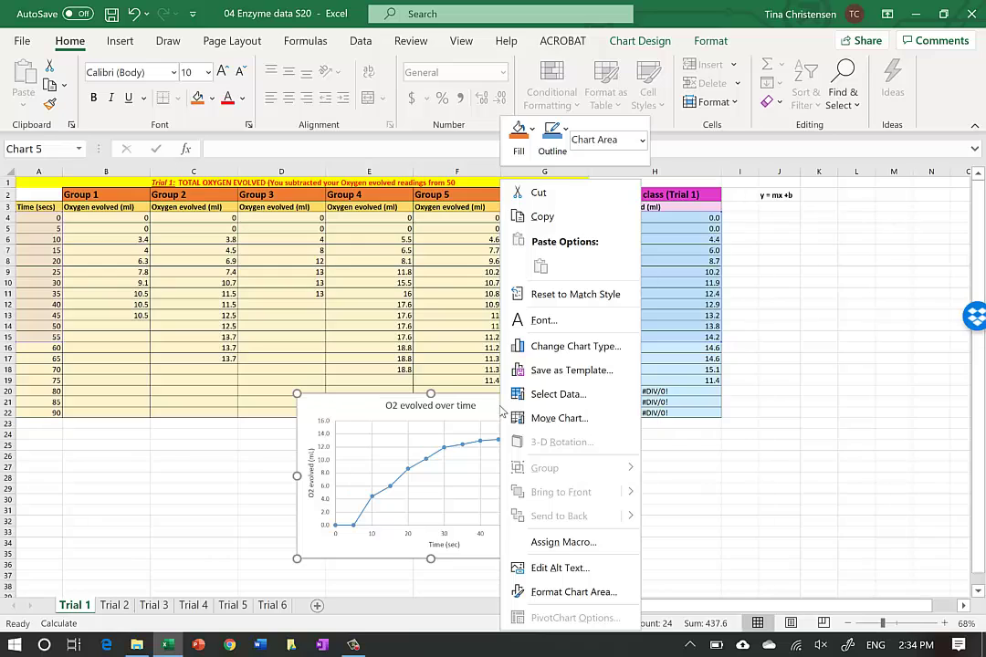
left_click(550, 399)
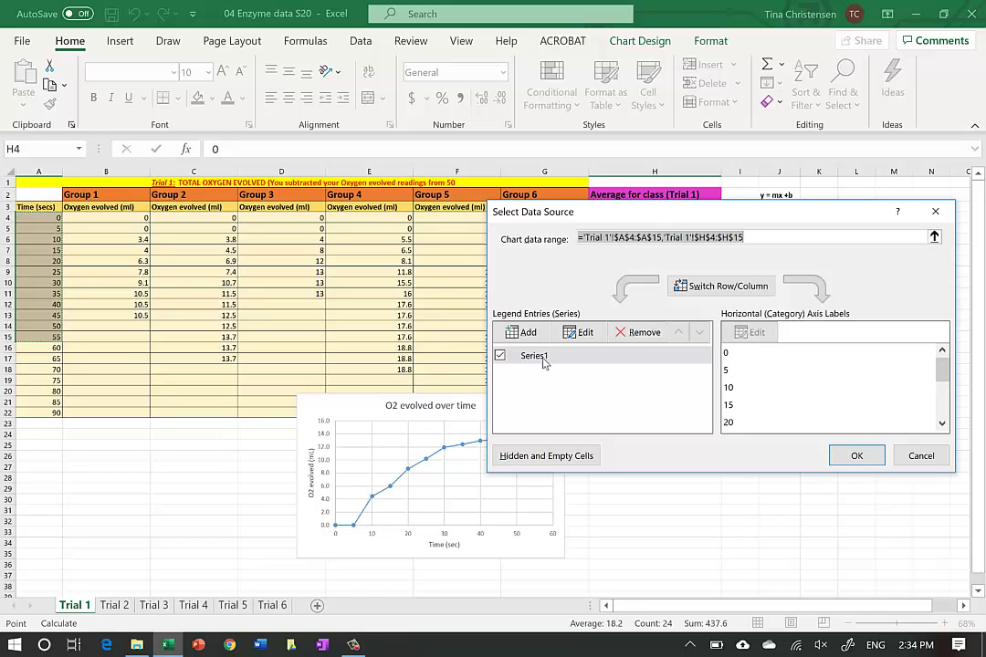
left_click(584, 334)
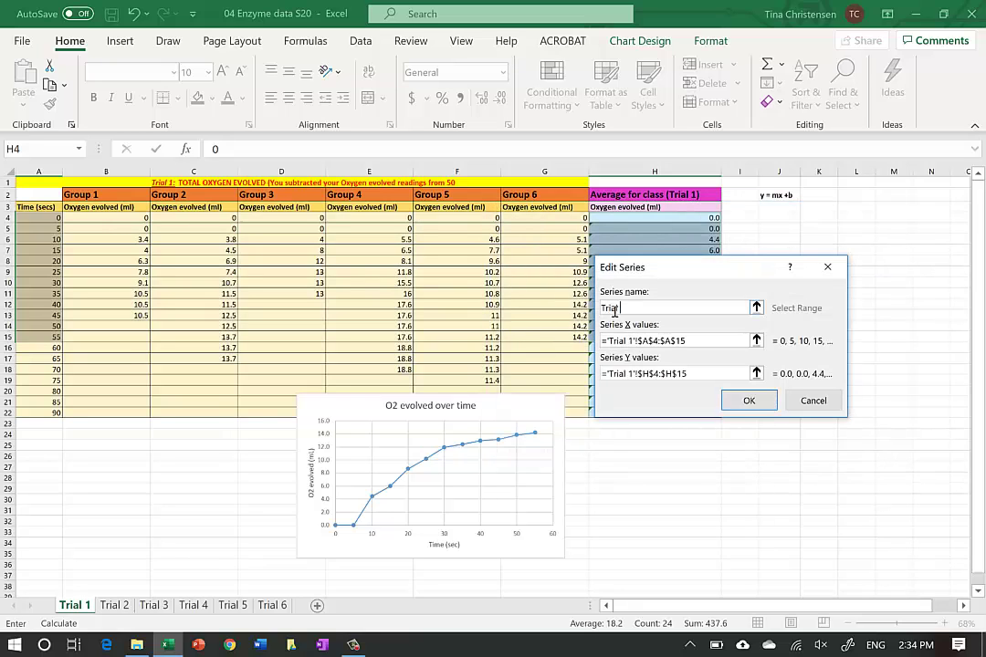
left_click(747, 405)
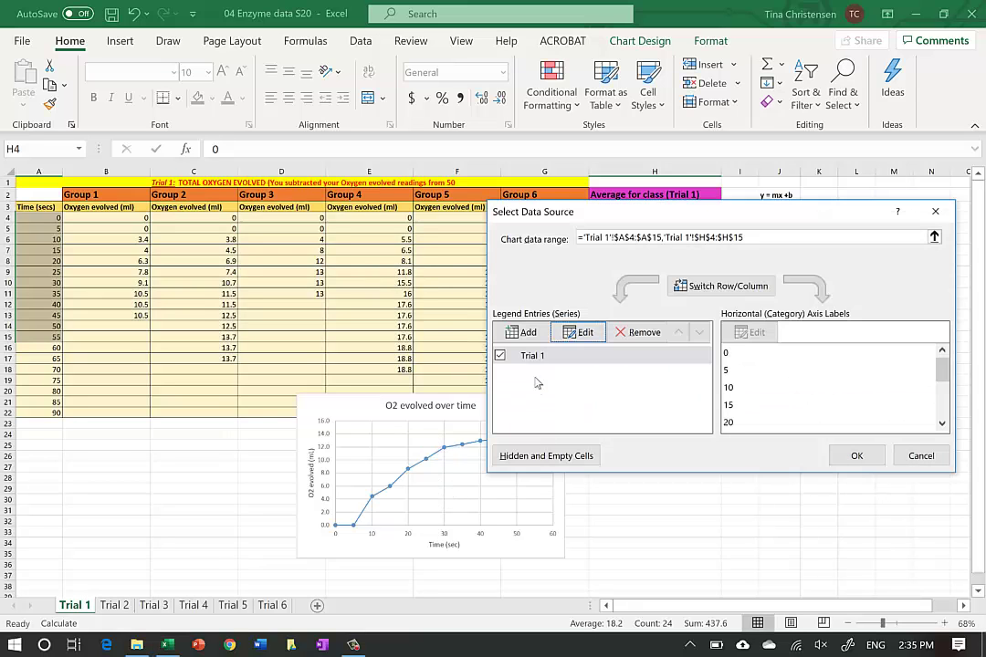
Add a second chart series named "Trail 2" with X values from the times in A4:A15 of the Trial 2 sheet.
left_click(524, 334)
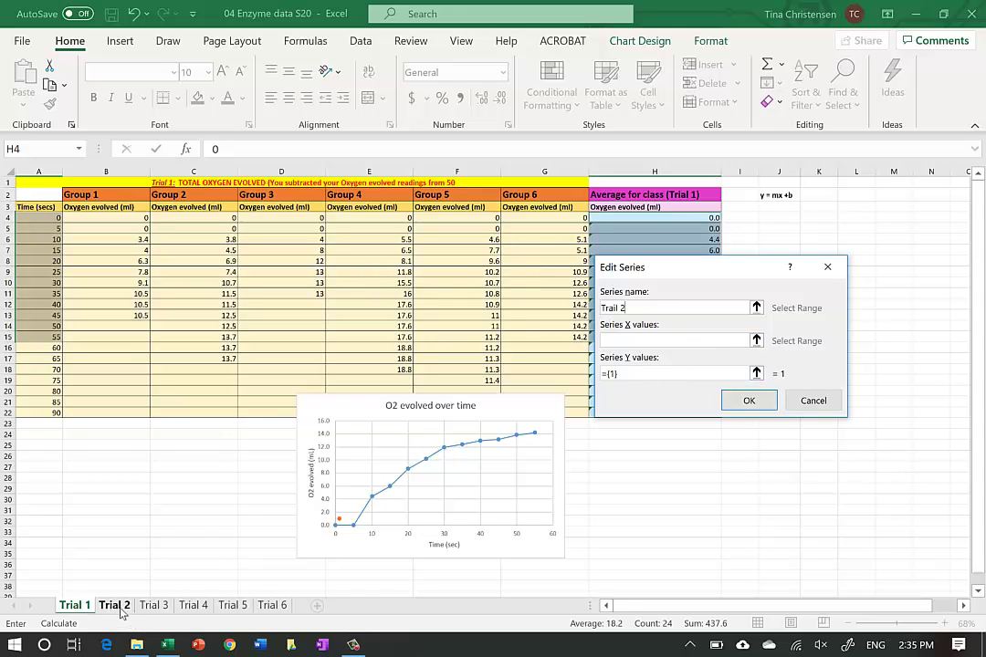
left_click(756, 341)
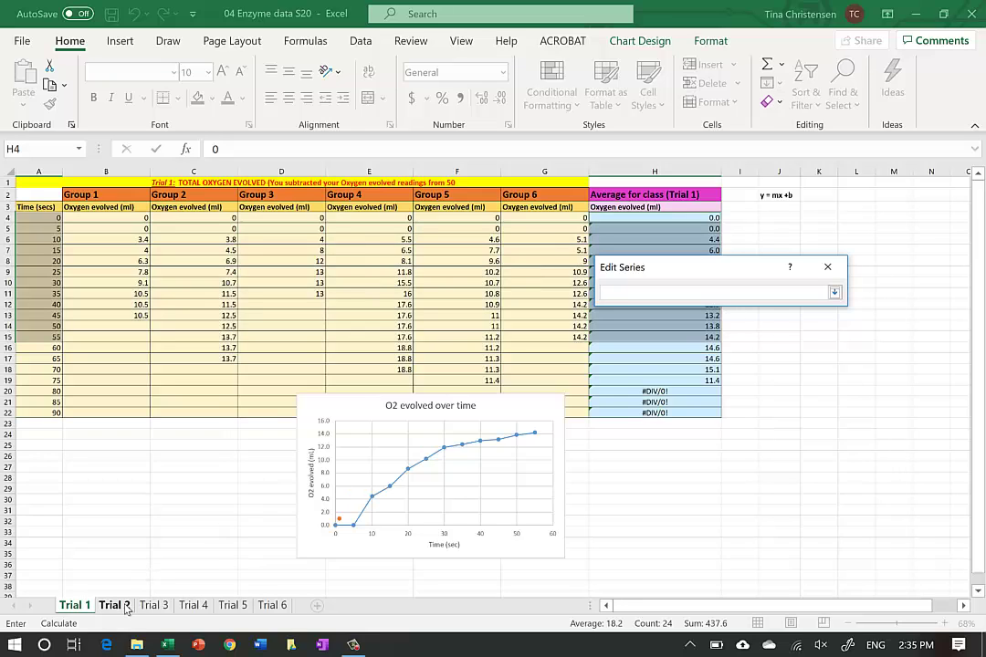
left_click(113, 605)
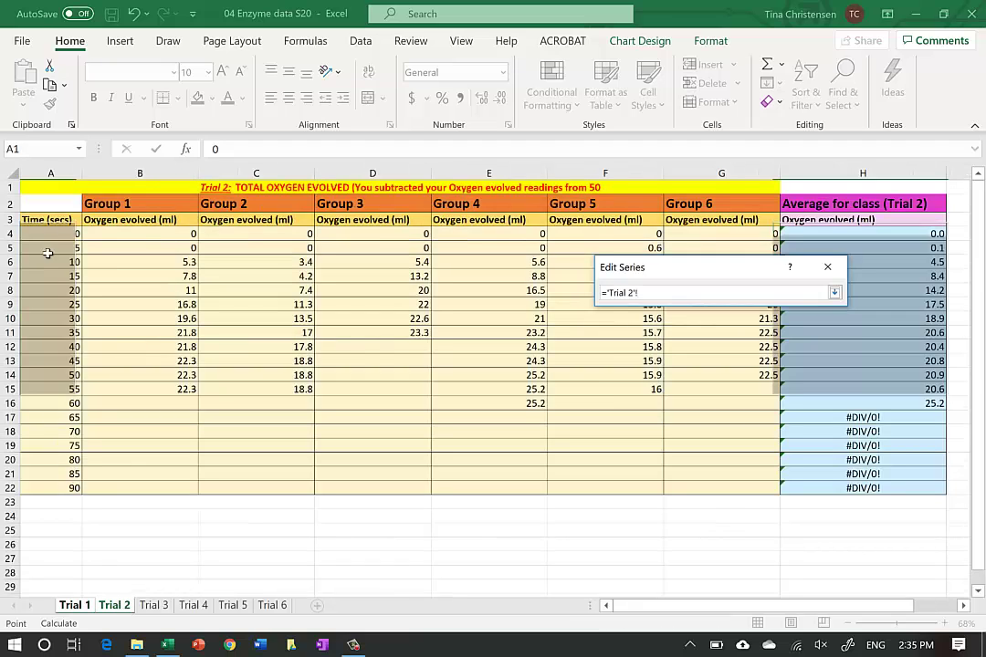
left_click_drag(53, 234, 48, 293)
left_click_drag(55, 352, 58, 379)
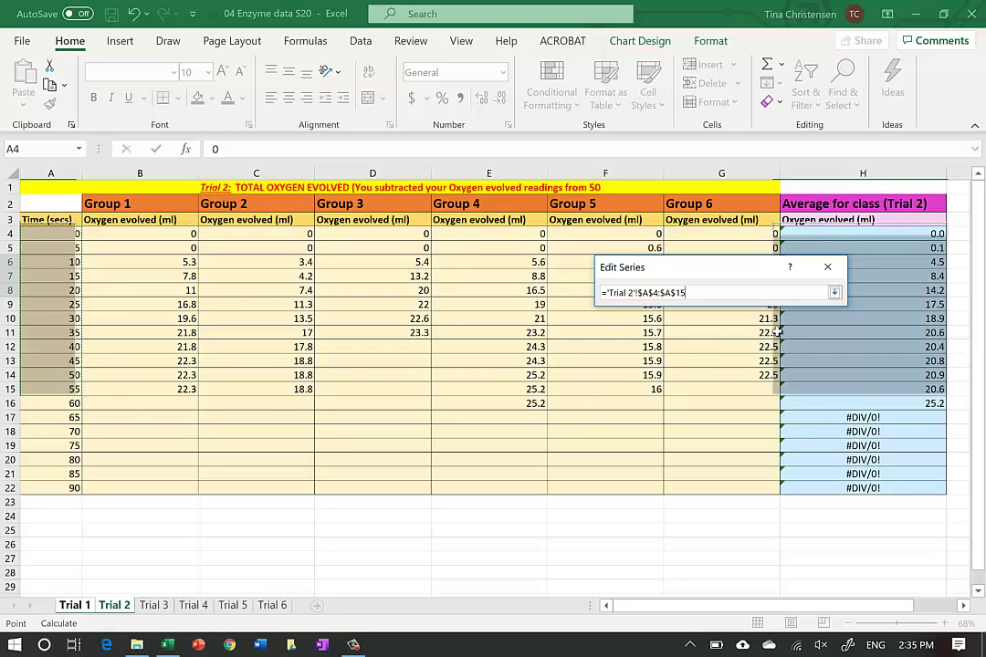
left_click(834, 292)
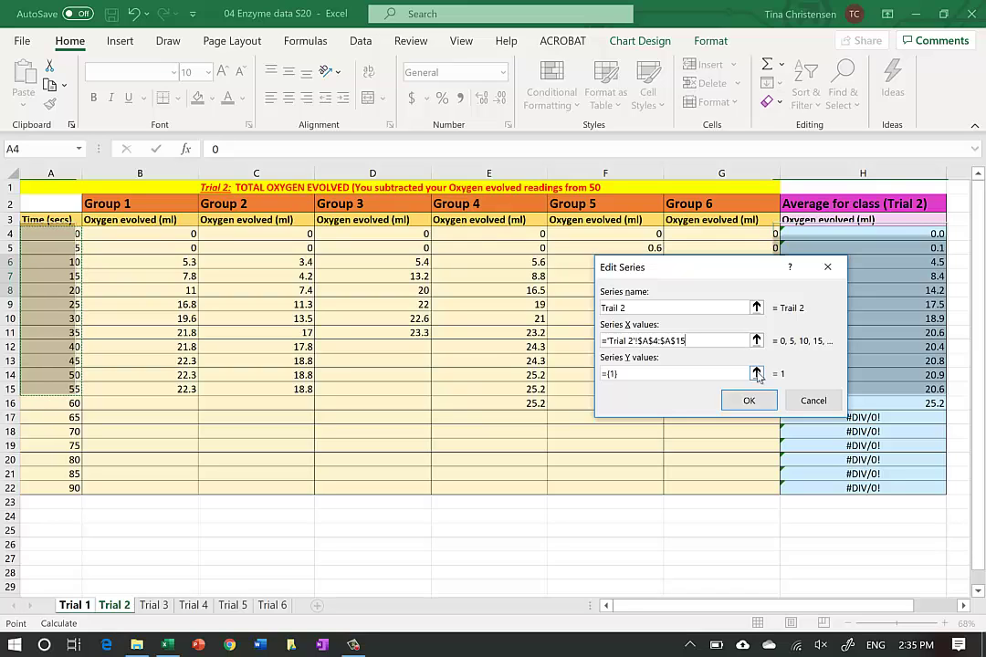
Set the new series' Y values to the class averages in H4:H15 of the Trial 2 sheet and accept the series.
left_click(756, 374)
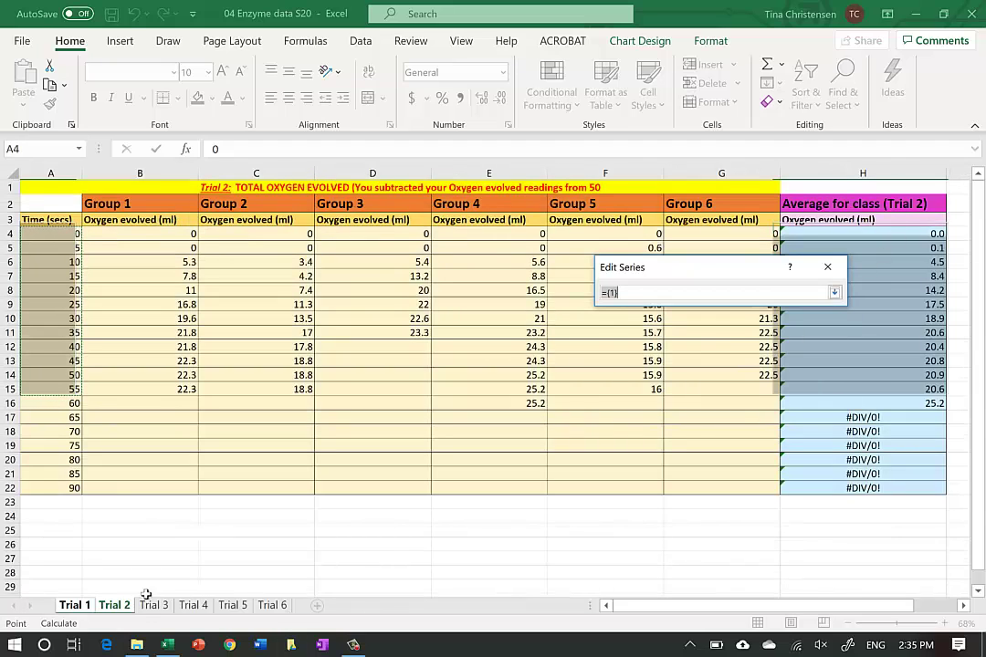
left_click(117, 607)
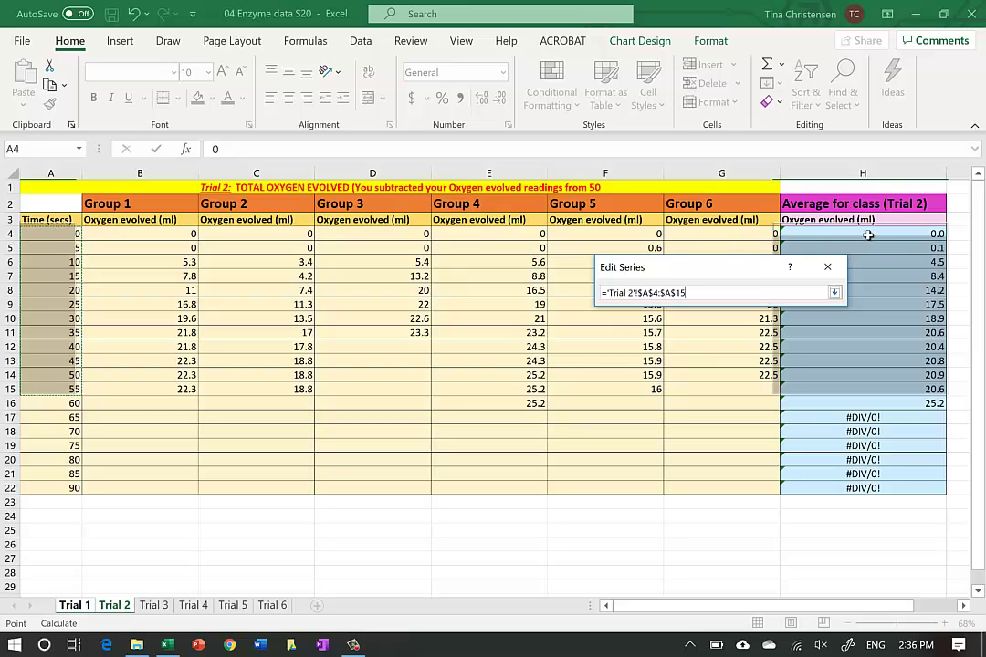
left_click_drag(869, 235, 874, 389)
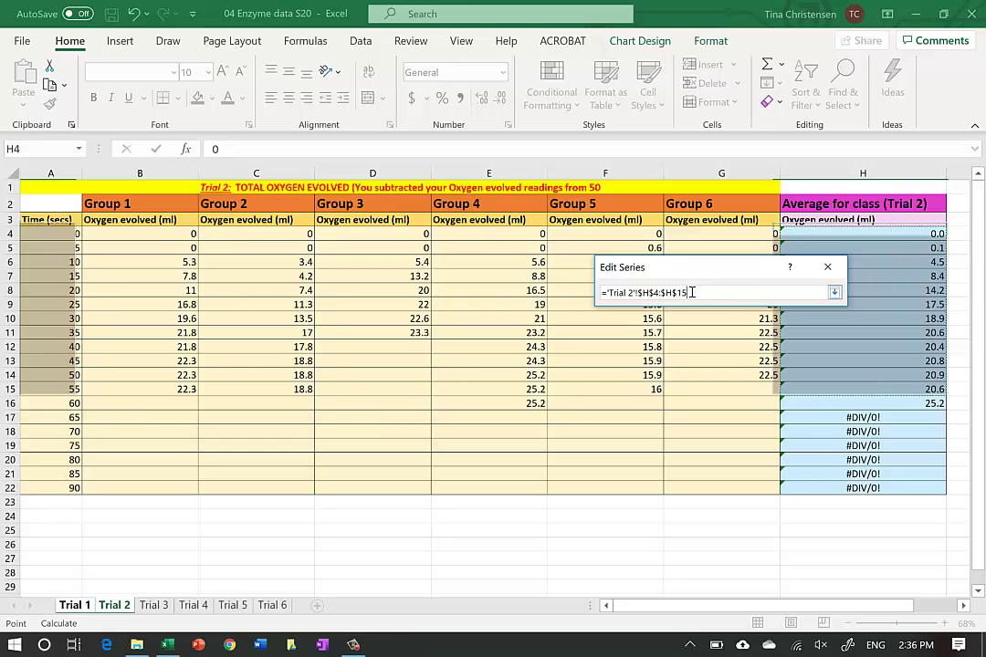
left_click(834, 293)
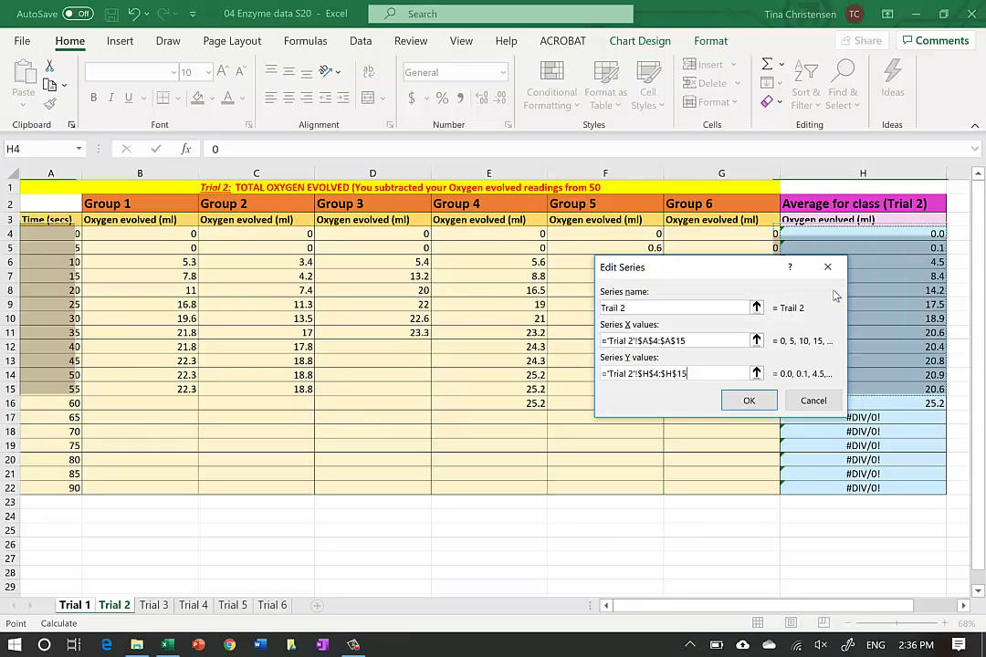
left_click(748, 401)
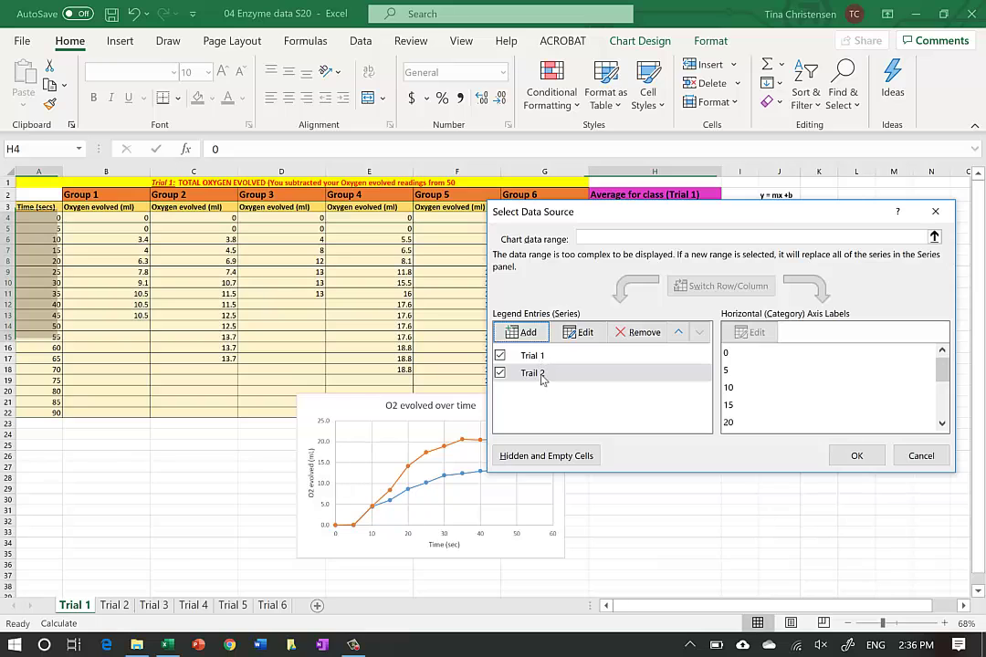
Try to correct the misspelled name of the "Trail 2" chart series.
left_click(579, 332)
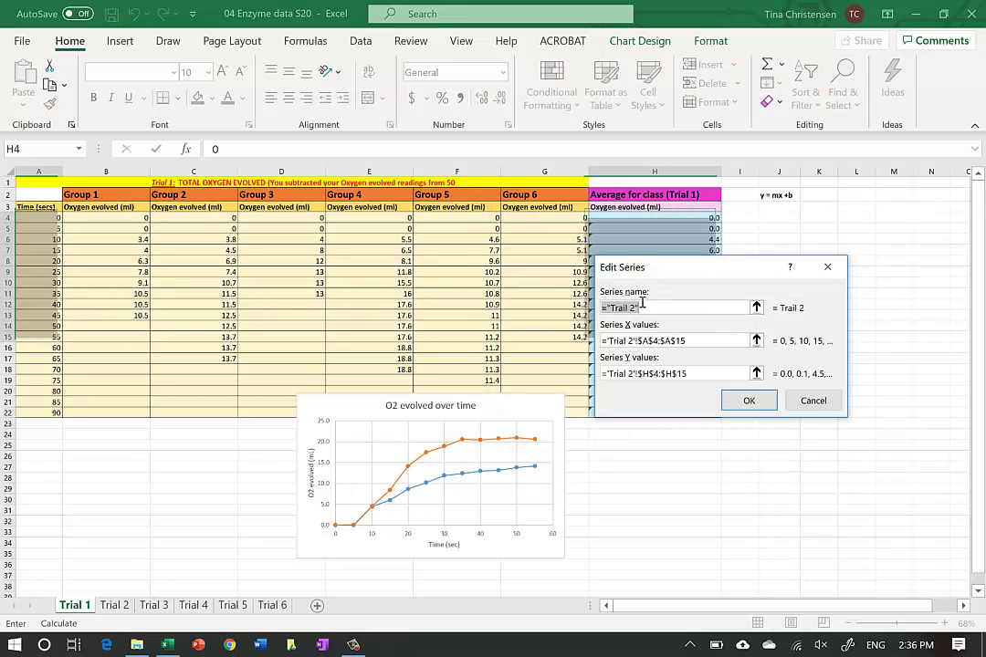
left_click(619, 308)
key("BackSpace")
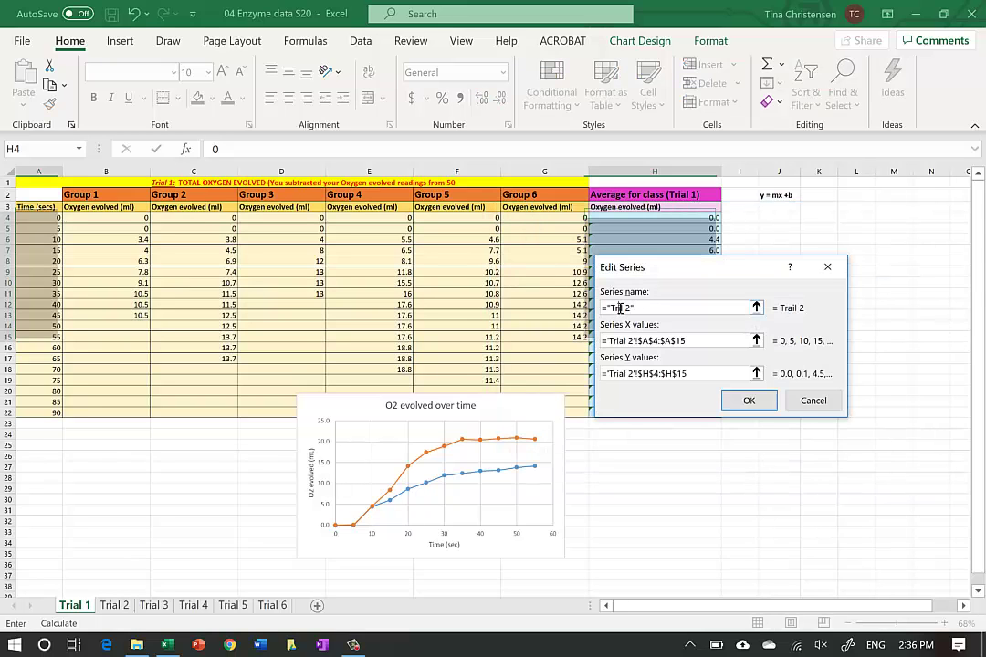
key("Right")
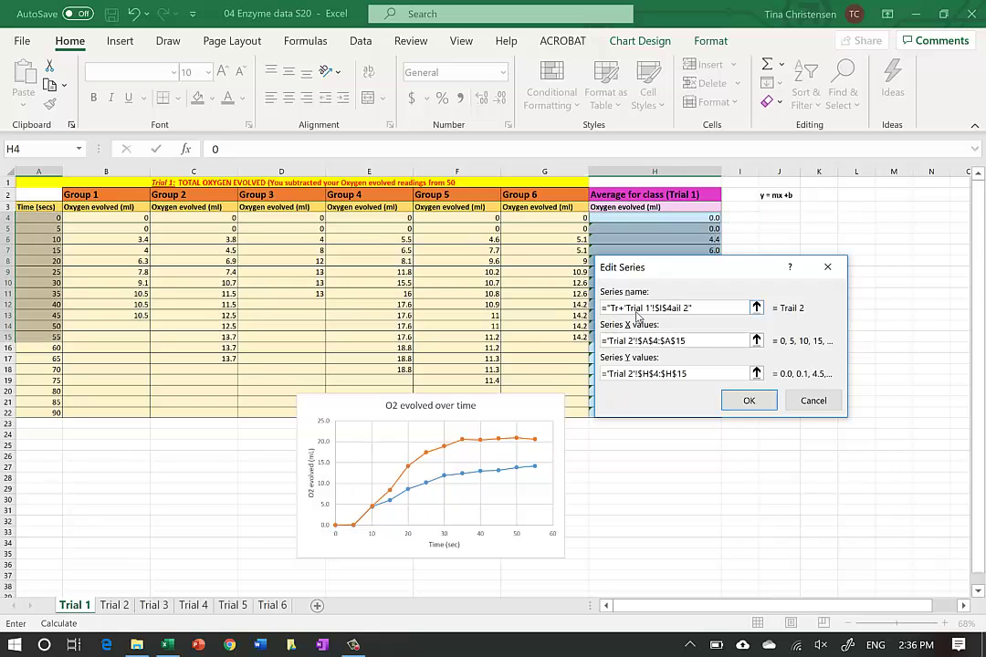
left_click_drag(695, 307, 579, 313)
type("Trial")
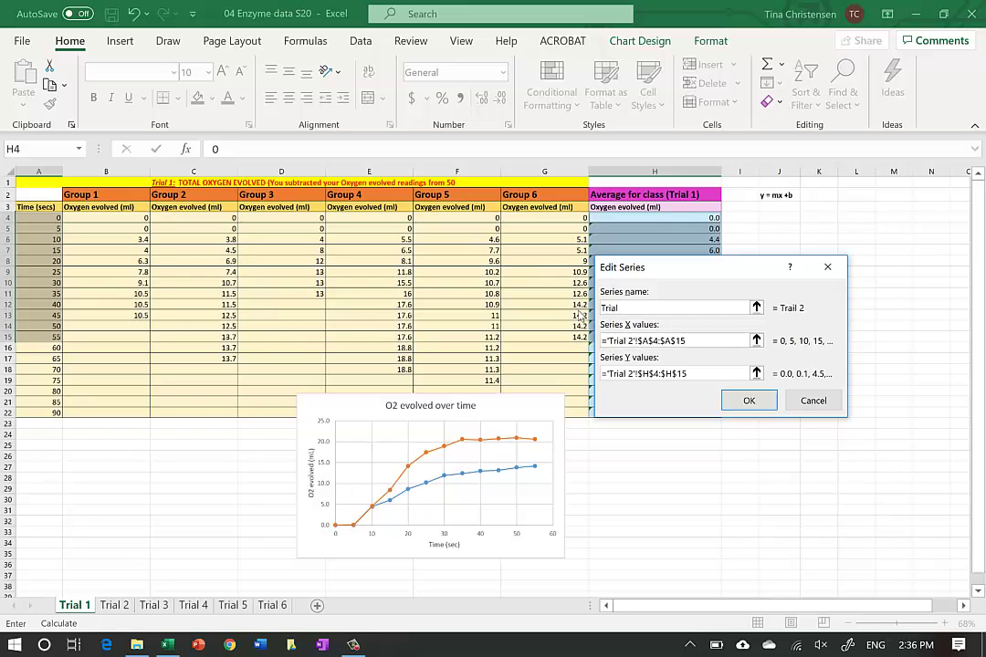
left_click(749, 401)
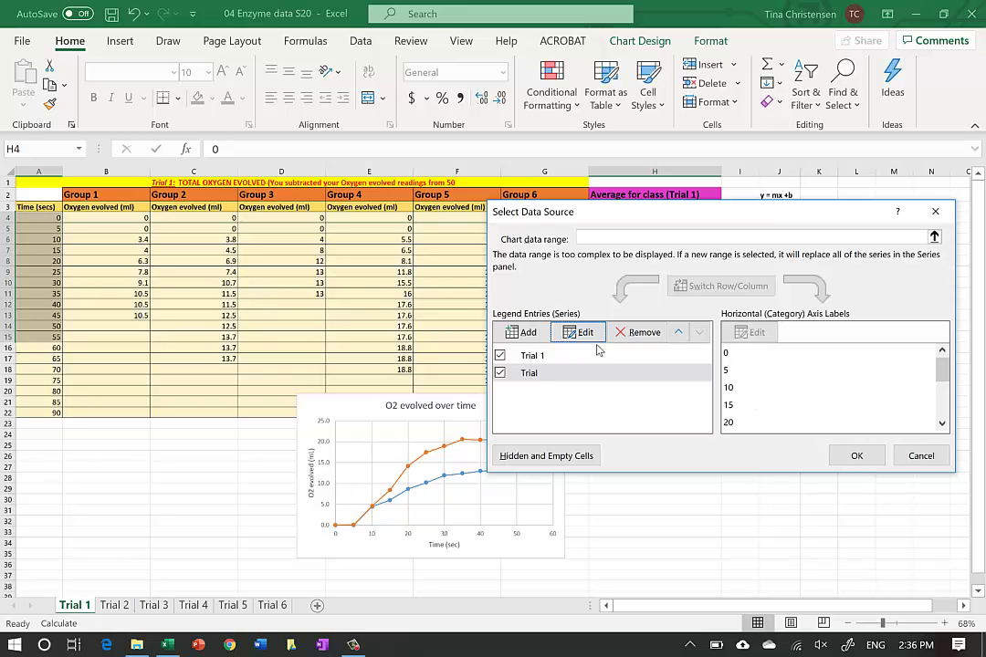
Rename the second chart series as "Trial 2".
key("Return")
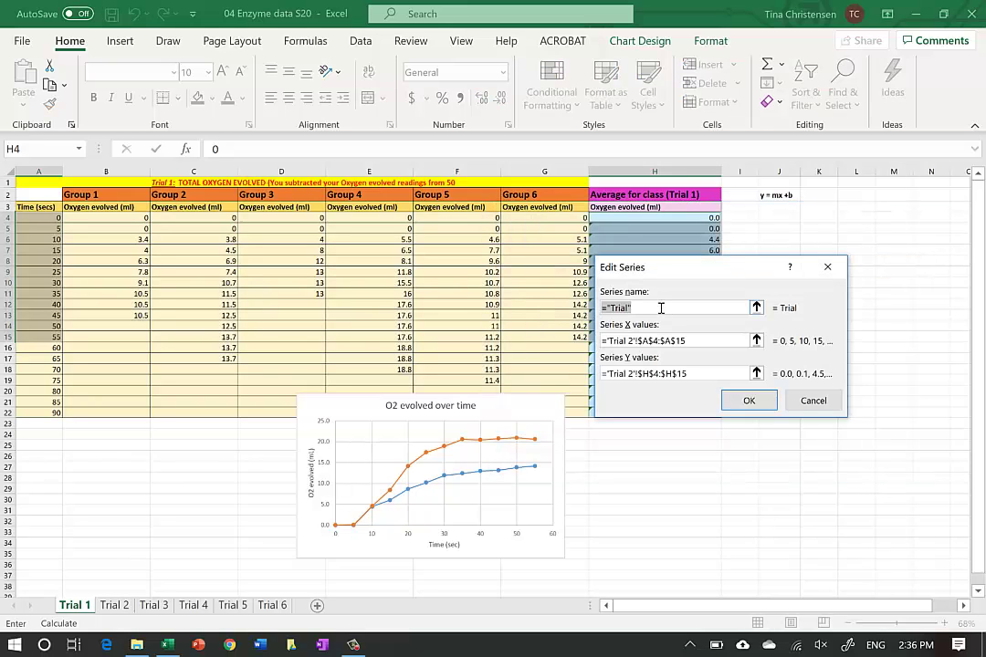
type("Tr")
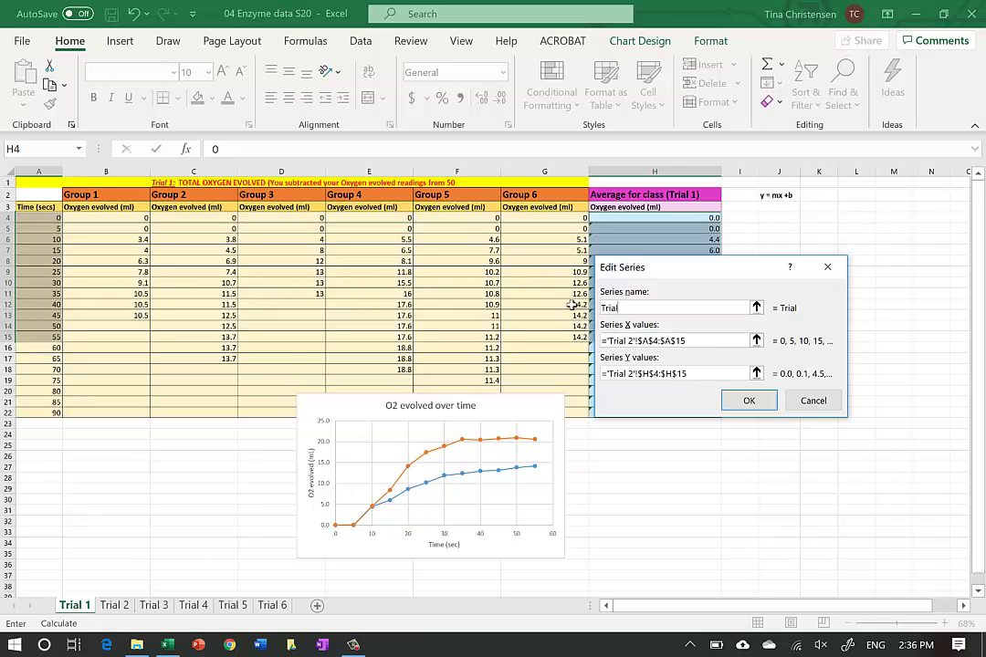
left_click(748, 401)
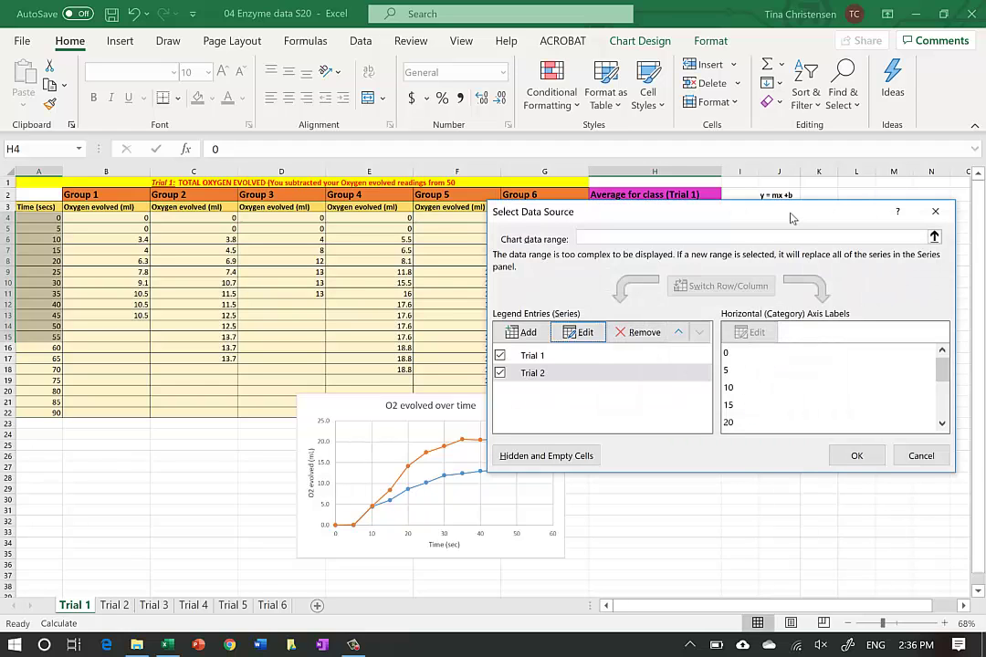
Add a third chart series named "Trial 3" with X values from the times in A4:A15 of the Trial 3 sheet.
left_click_drag(794, 214, 811, 149)
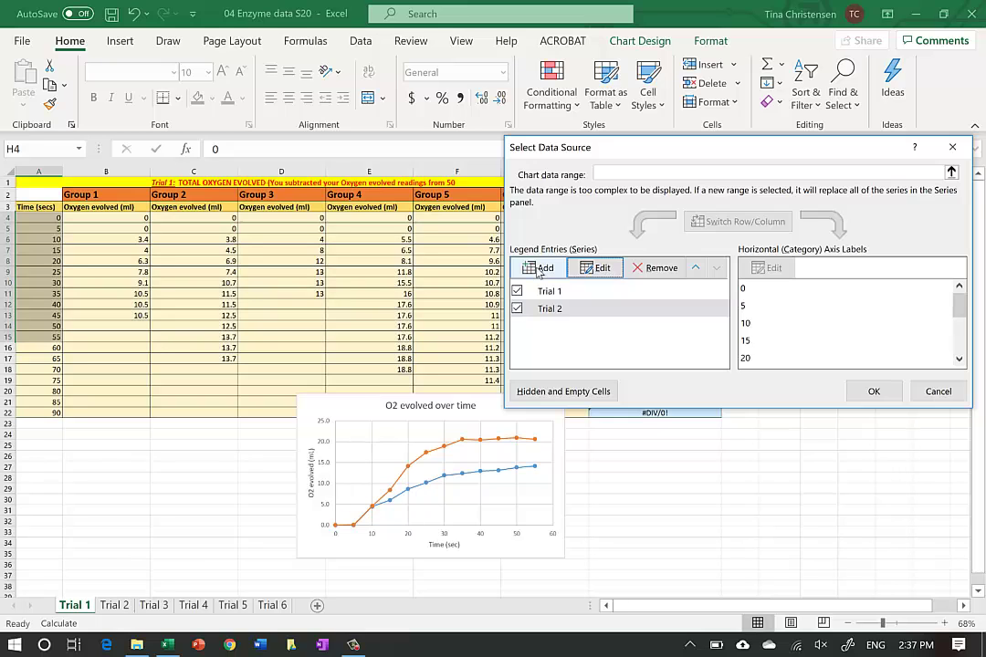
left_click(539, 271)
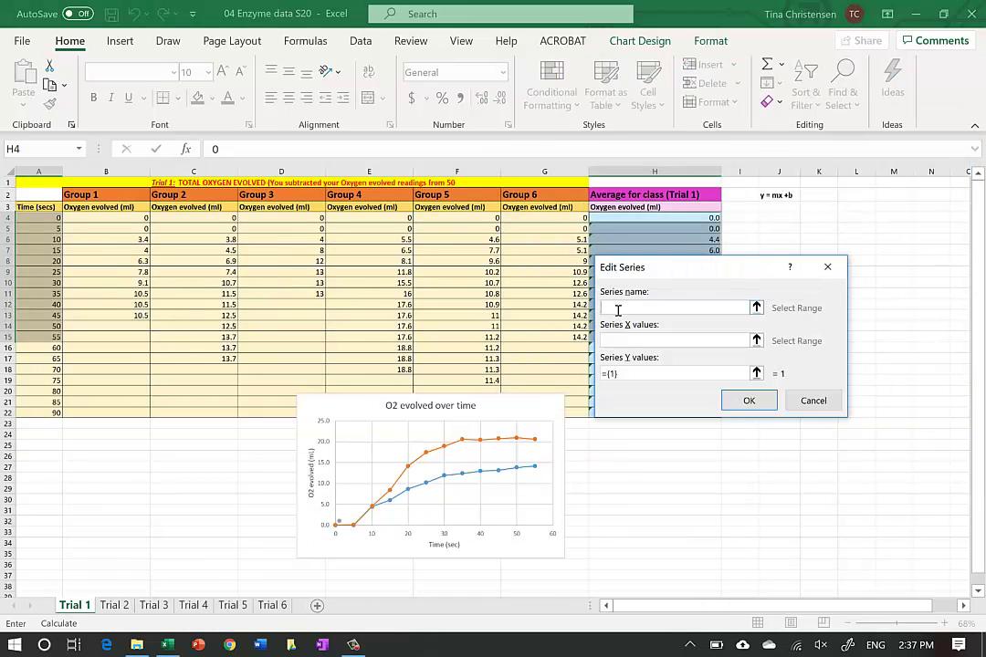
type("Trial 3")
left_click(757, 341)
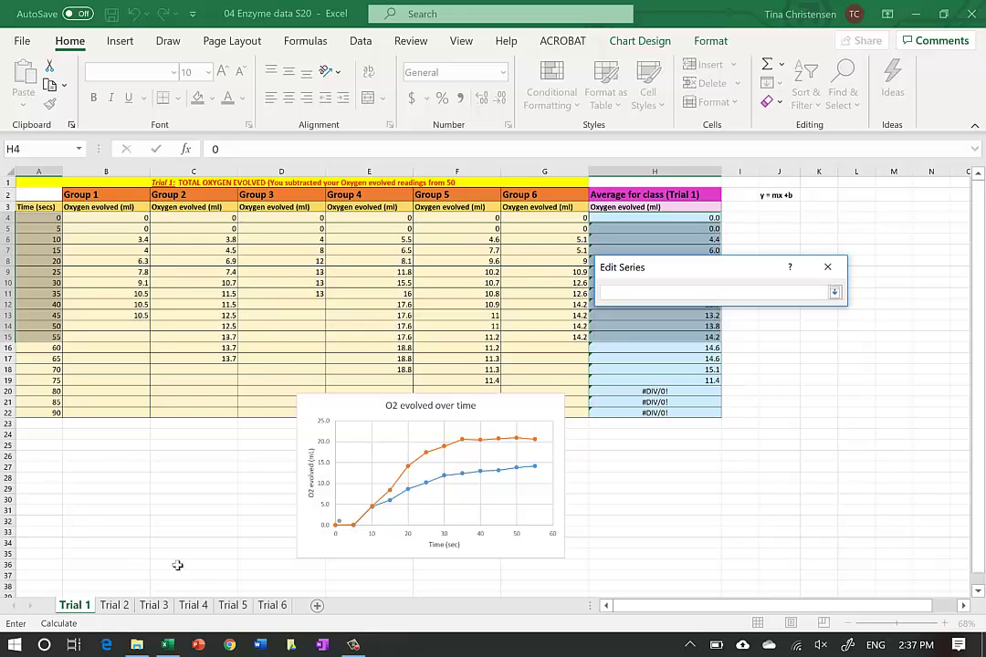
left_click(154, 607)
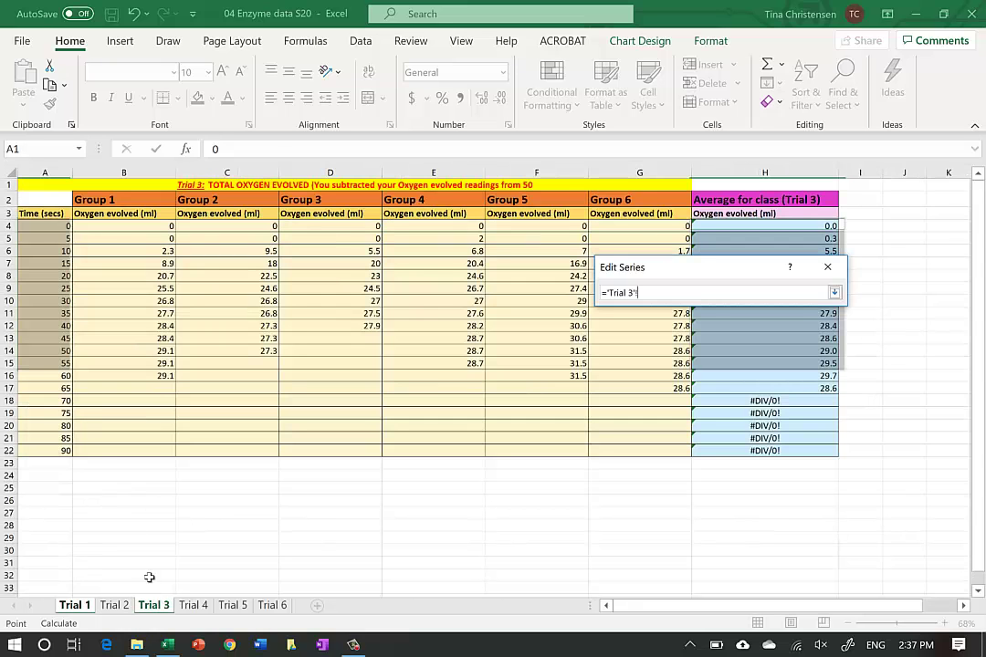
left_click_drag(37, 227, 45, 364)
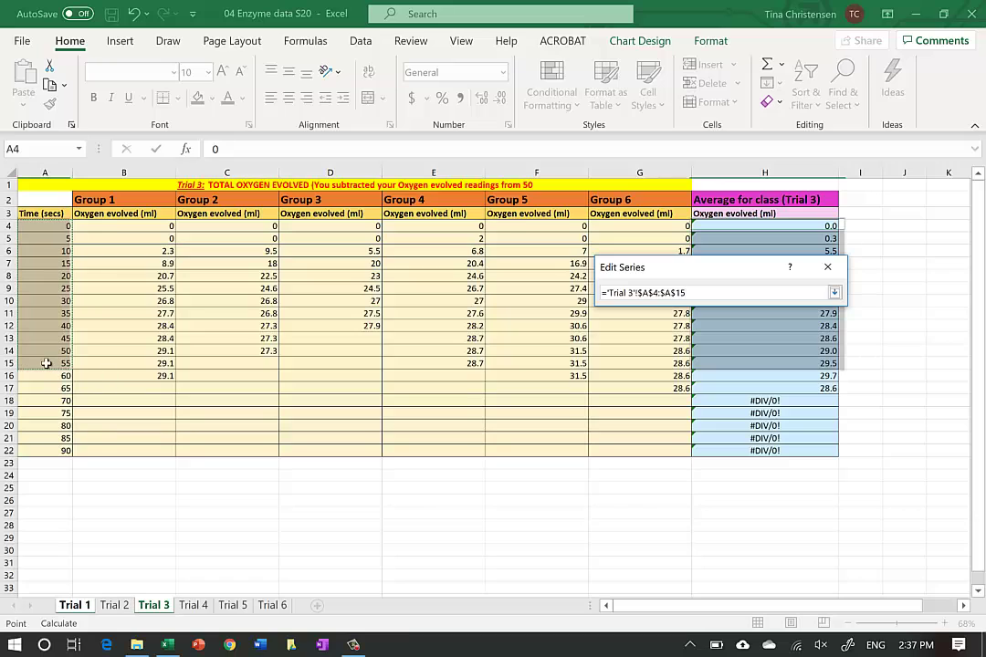
left_click(833, 294)
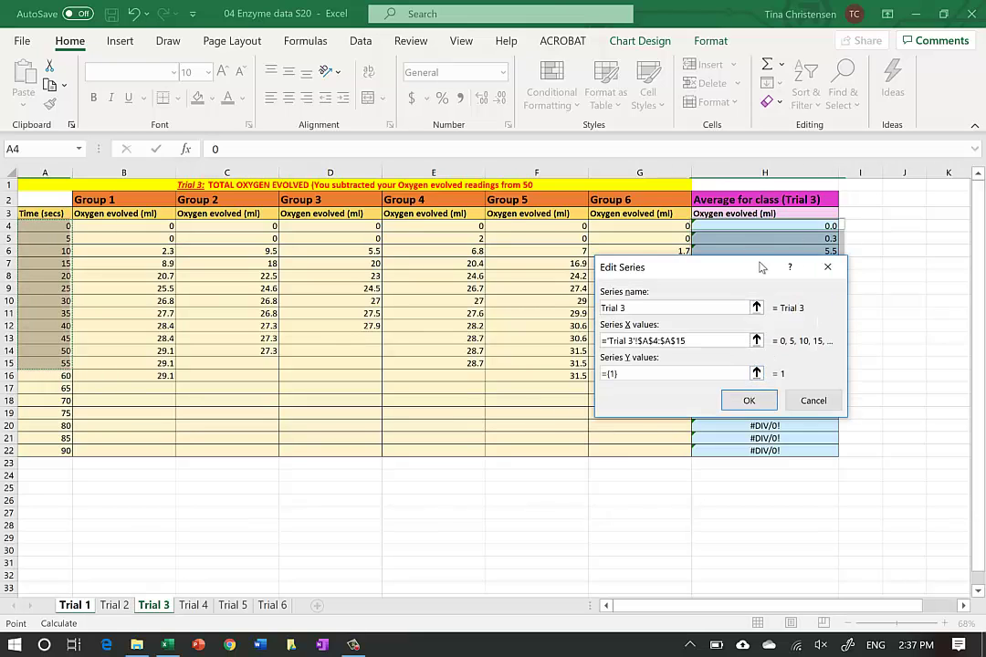
Set the Trial 3 series' Y values to the class averages in H4:H15 of the Trial 3 sheet and accept the series.
left_click_drag(682, 274, 545, 284)
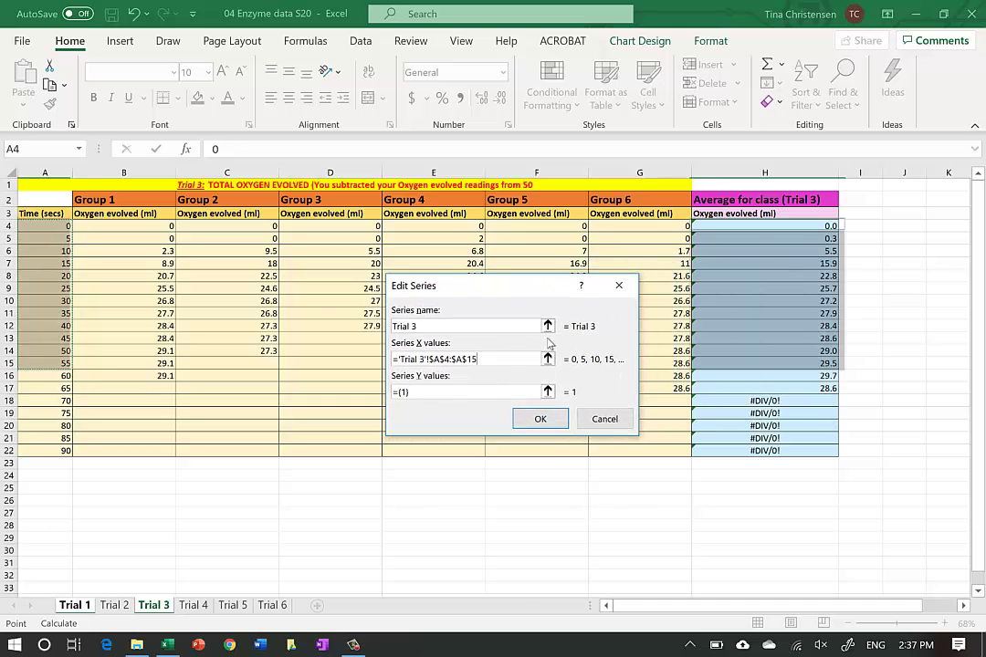
left_click(547, 392)
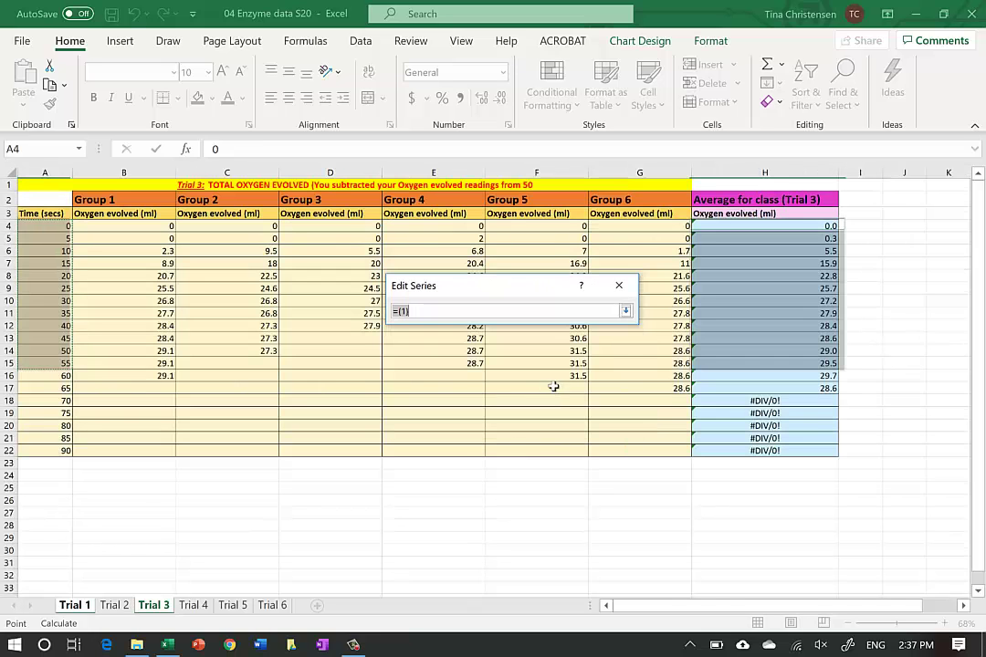
left_click(155, 608)
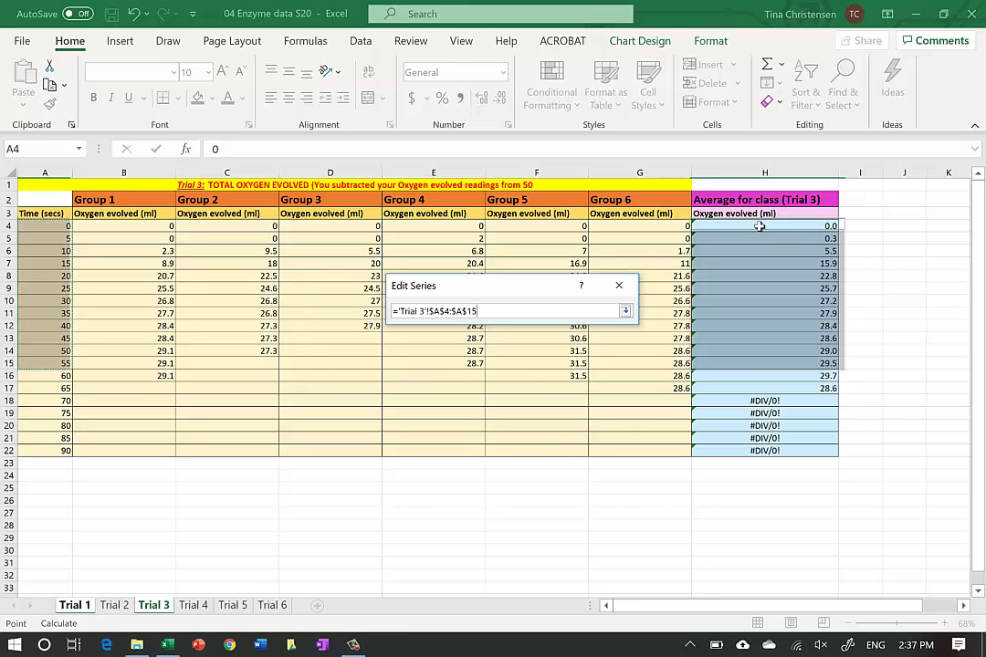
left_click_drag(760, 227, 769, 364)
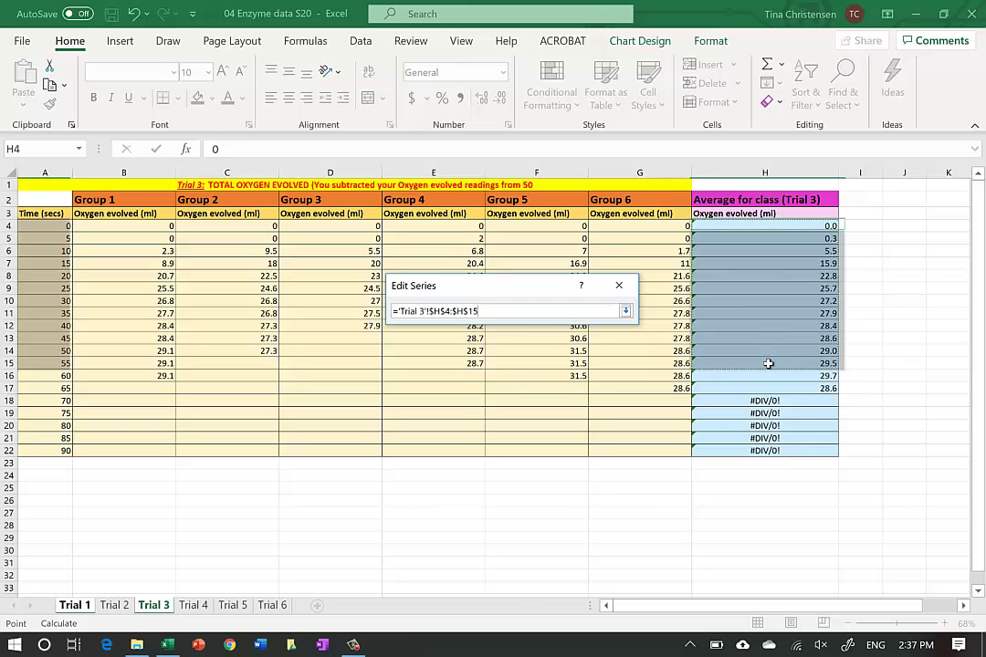
left_click(626, 312)
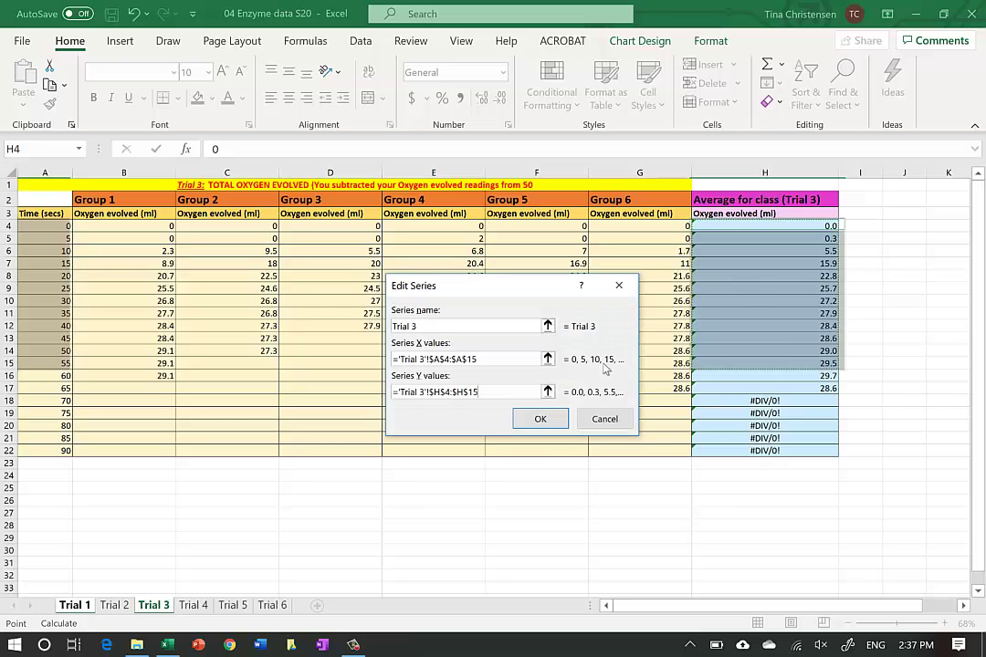
left_click(541, 420)
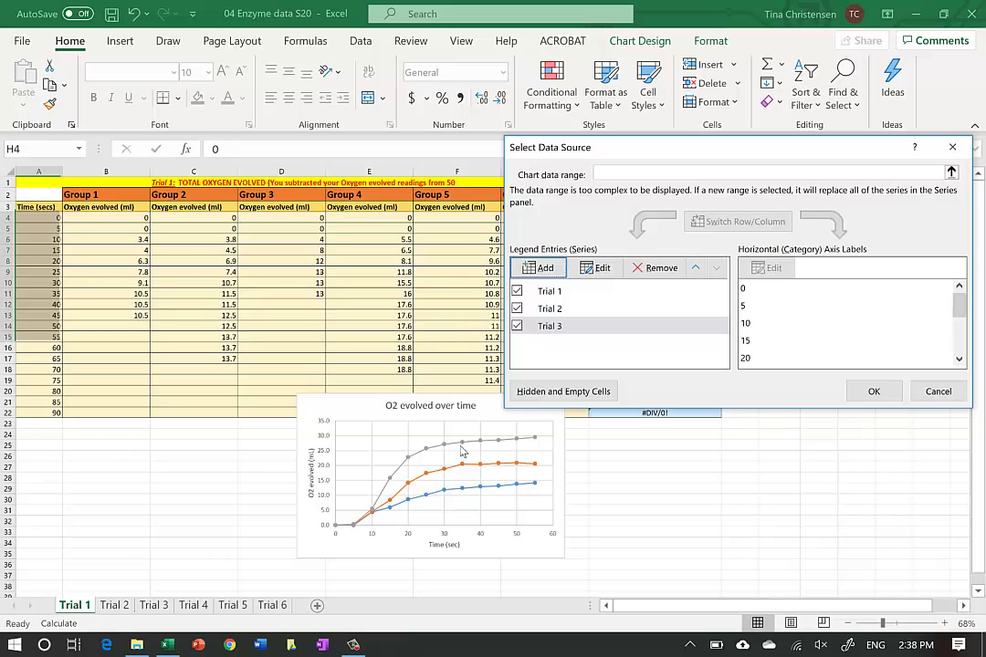
Add a fourth chart series named "Trial 4" with X values from the times in A4:A15 of the Trial 4 sheet.
left_click(547, 268)
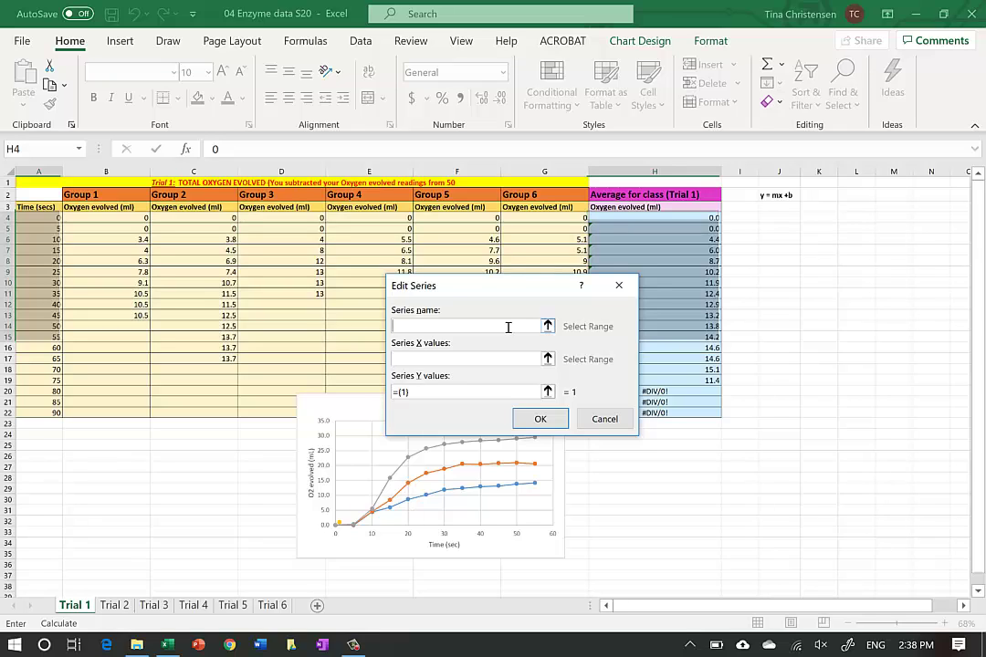
type("Trial 4")
left_click(507, 360)
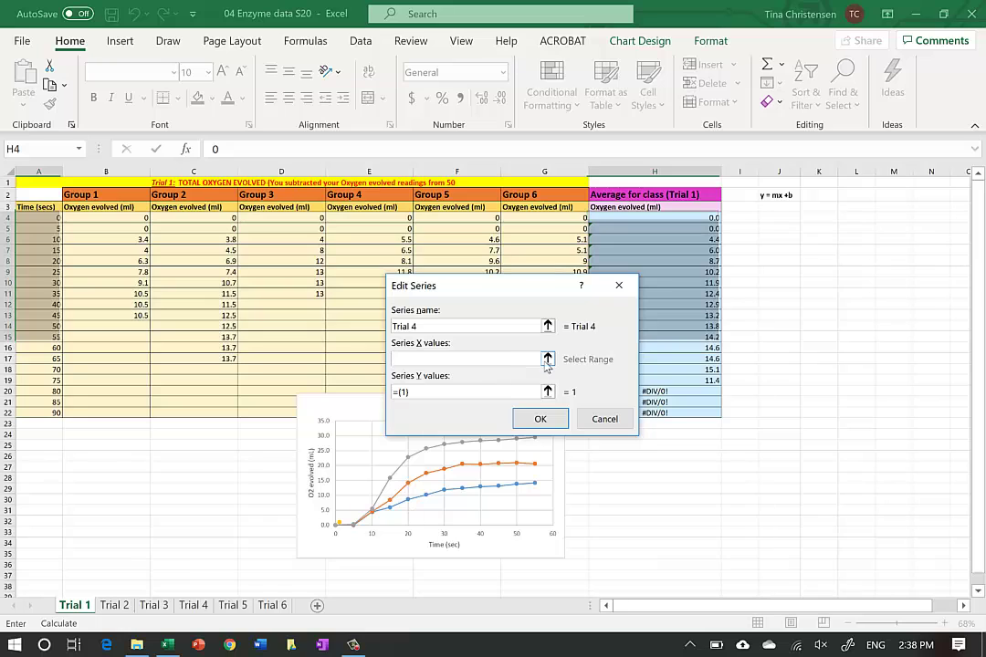
left_click(548, 360)
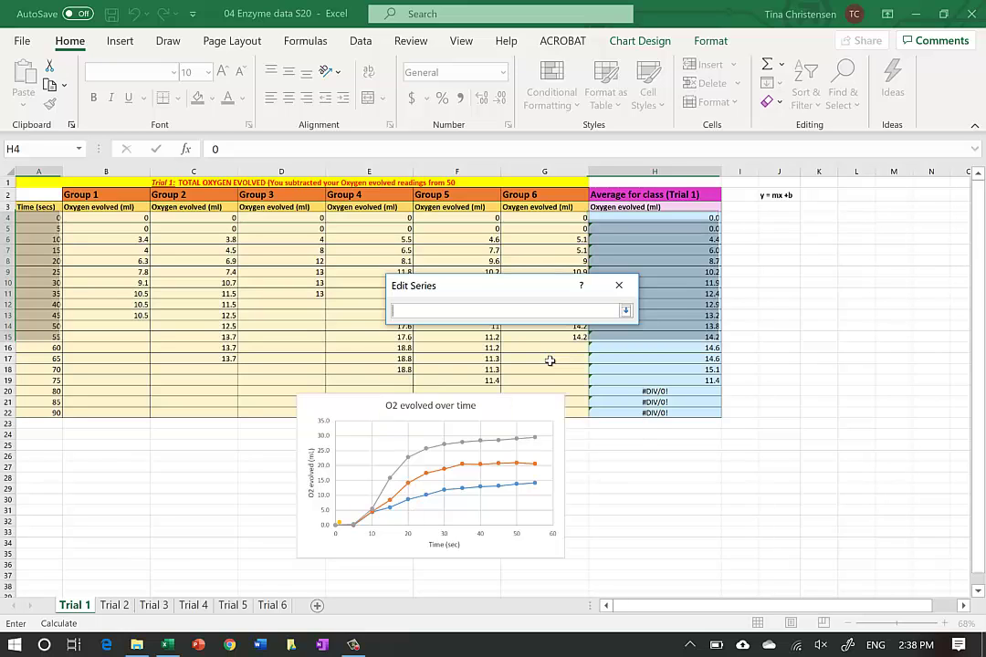
left_click(194, 610)
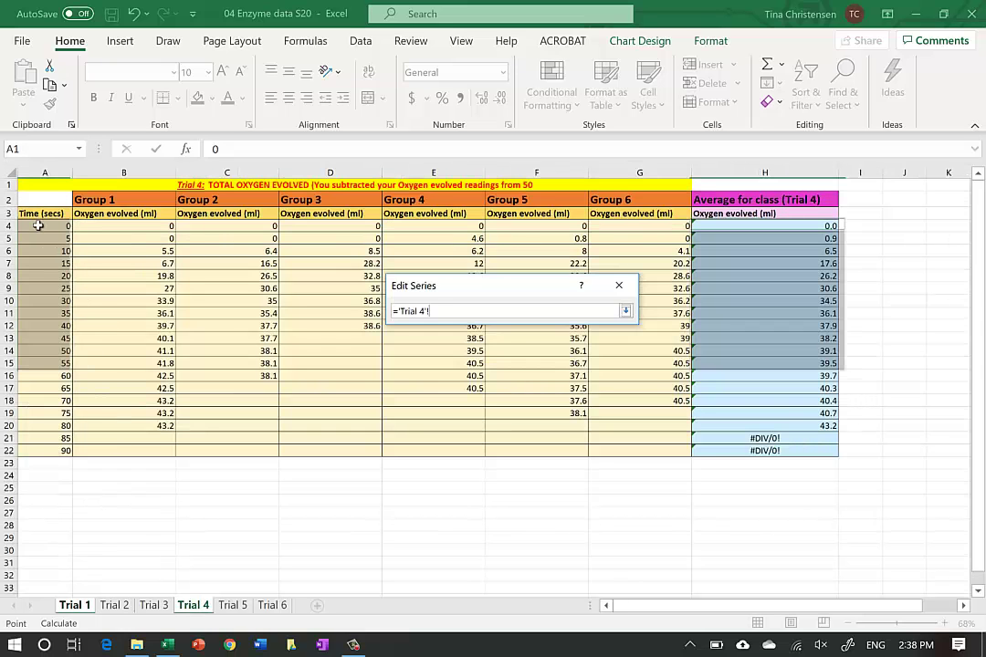
left_click_drag(41, 225, 59, 367)
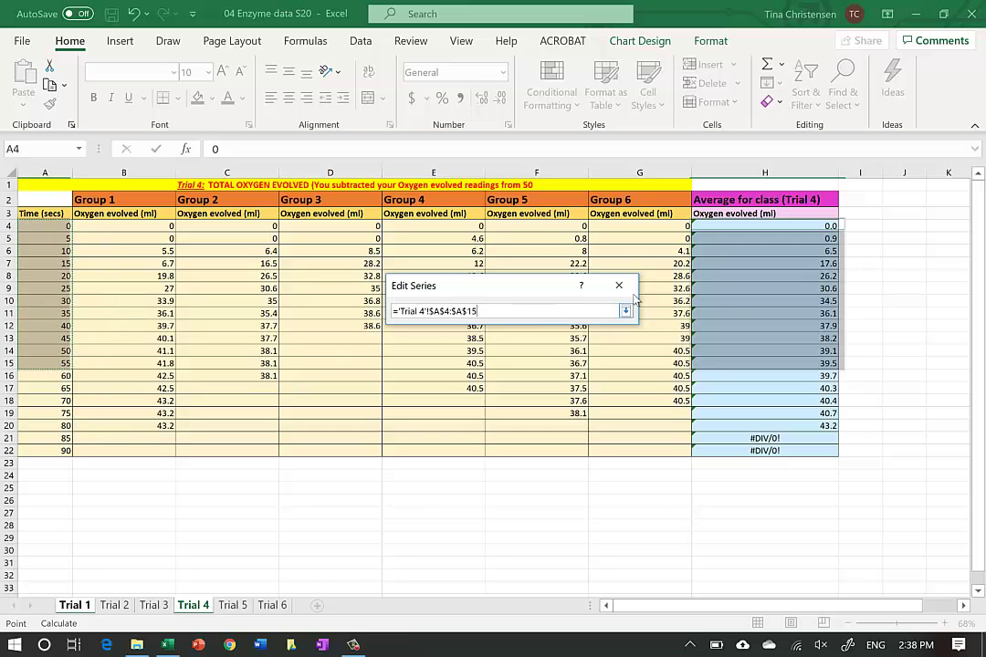
left_click(626, 311)
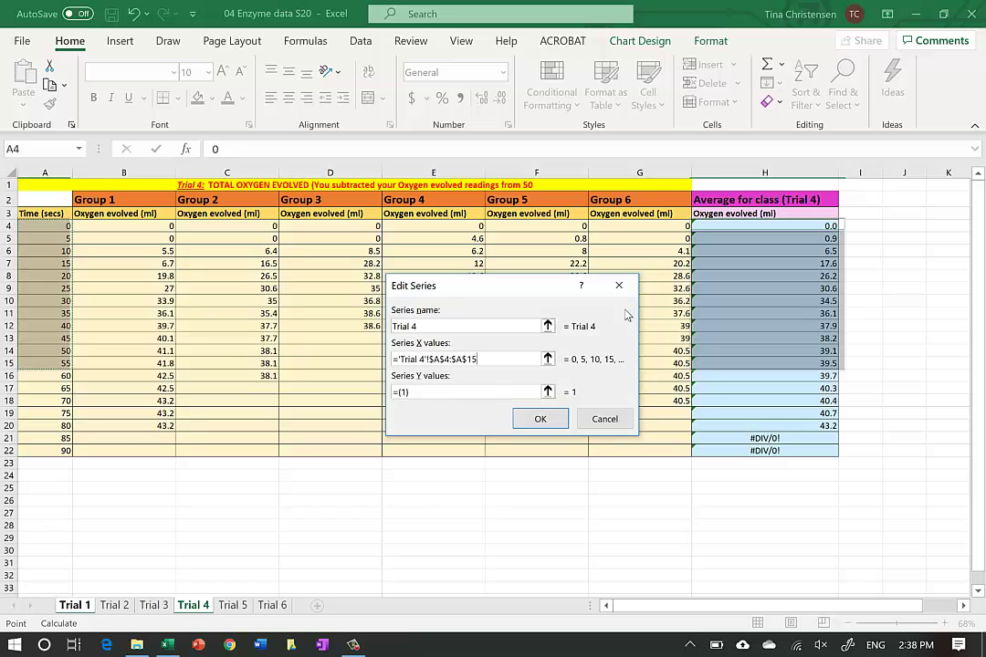
Set the Trial 4 series' Y values to the class averages in H4:H15 of the Trial 4 sheet and accept the series.
left_click(547, 392)
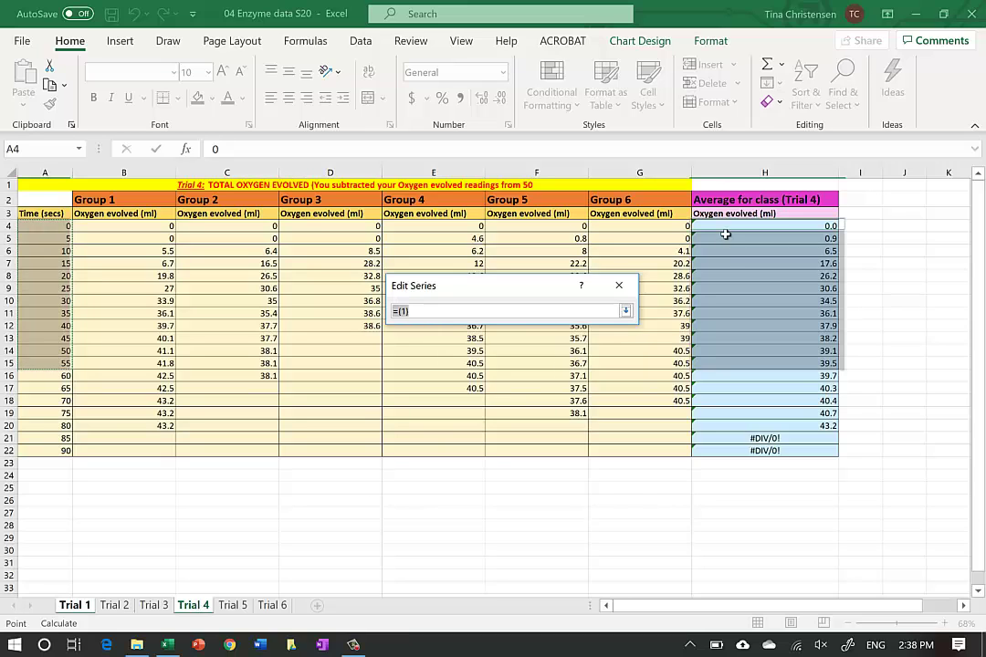
left_click_drag(724, 226, 727, 365)
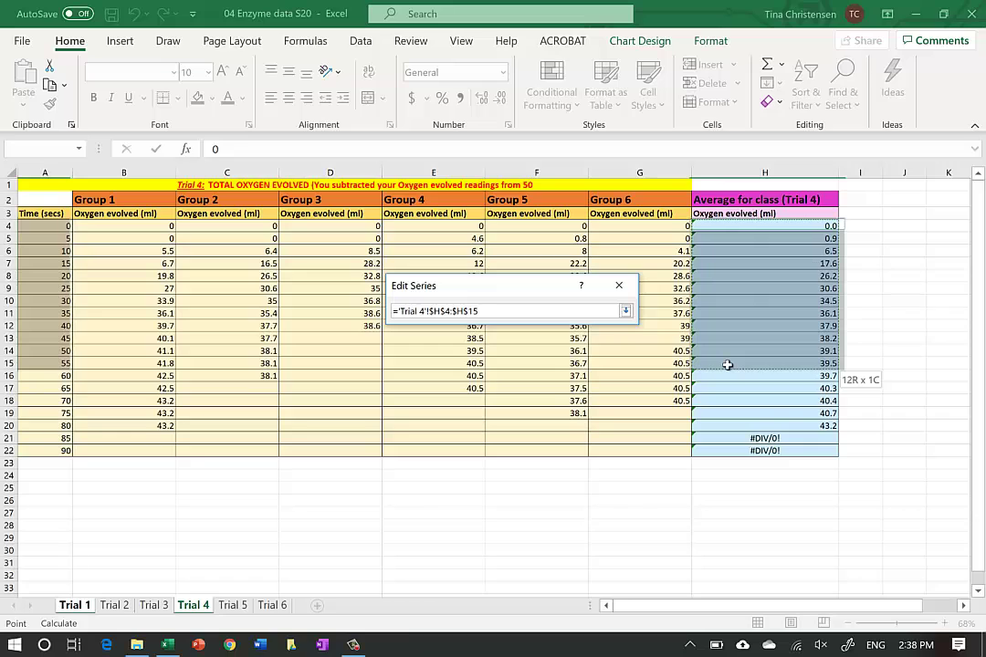
left_click_drag(728, 365, 726, 364)
left_click(626, 312)
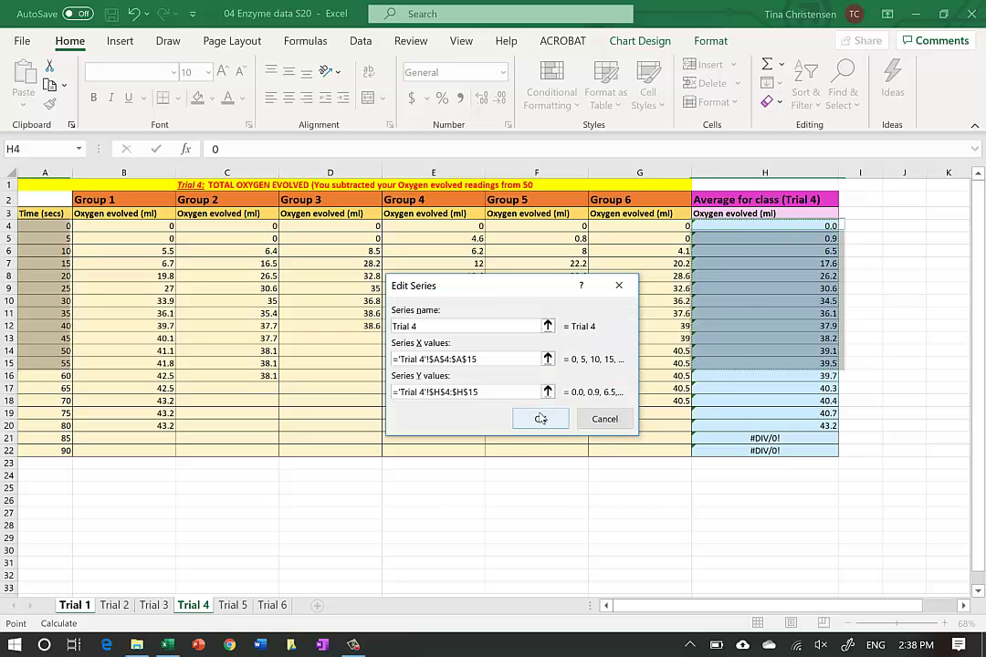
left_click(539, 418)
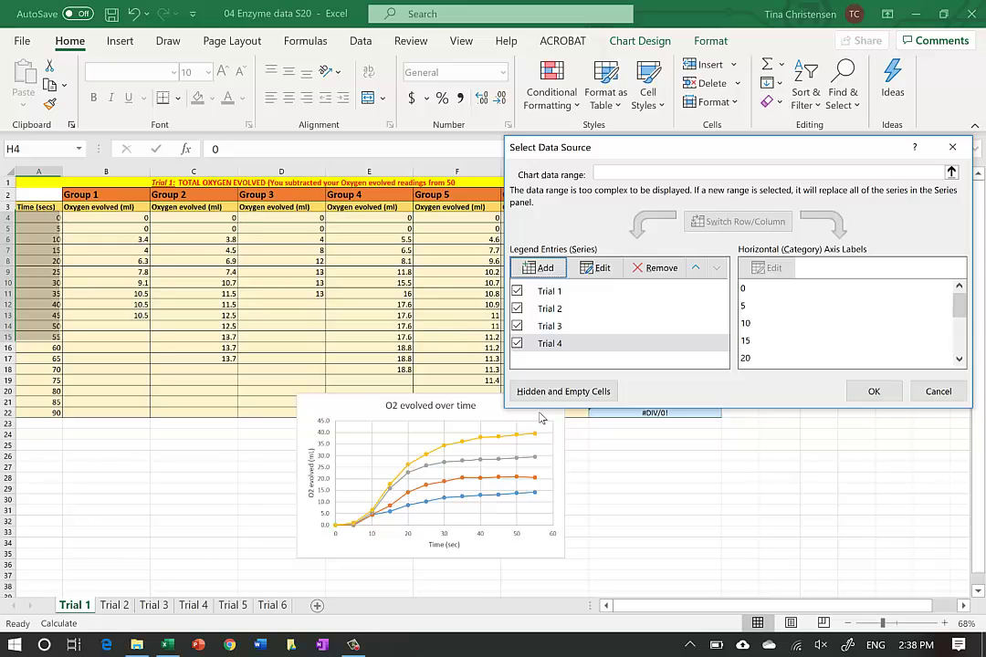
Add a fifth chart series named "Trial 5" with X values from the times in A4:A15 of the Trial 5 sheet.
left_click(545, 268)
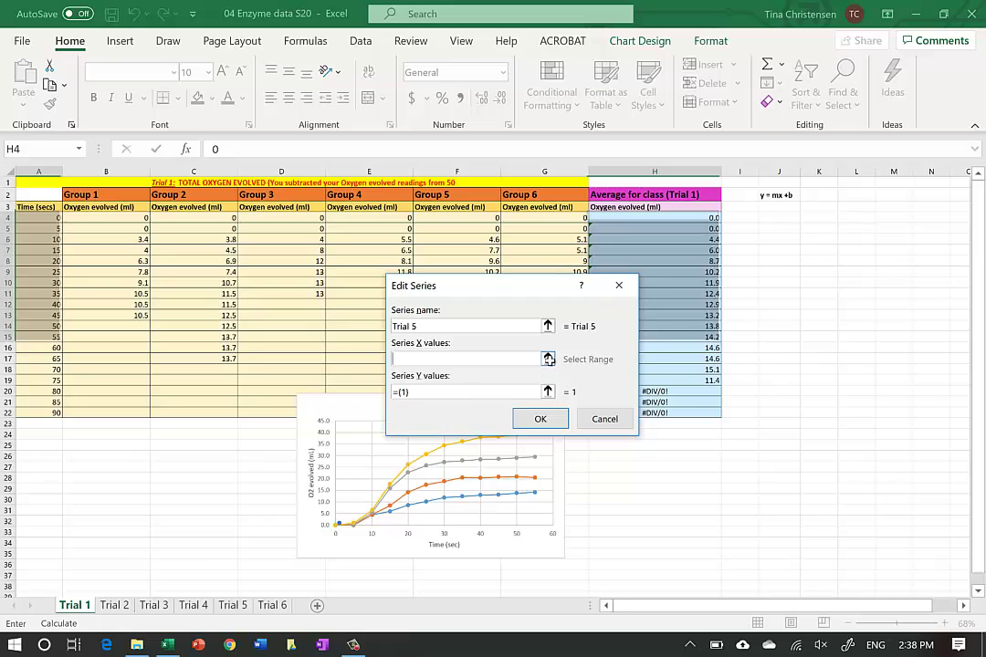
left_click(548, 360)
left_click(234, 606)
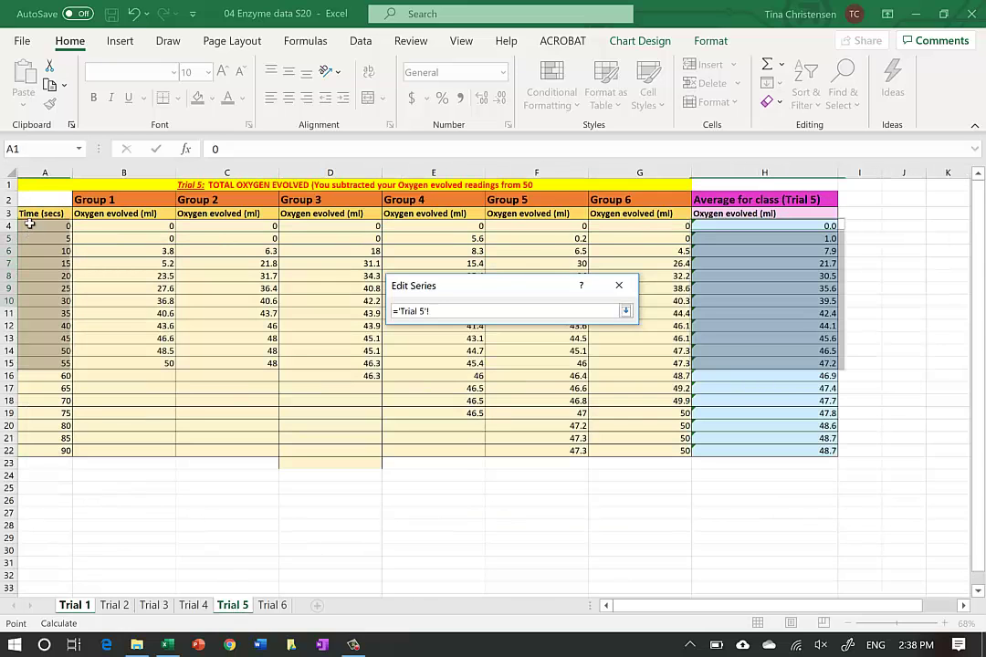
left_click_drag(29, 225, 48, 370)
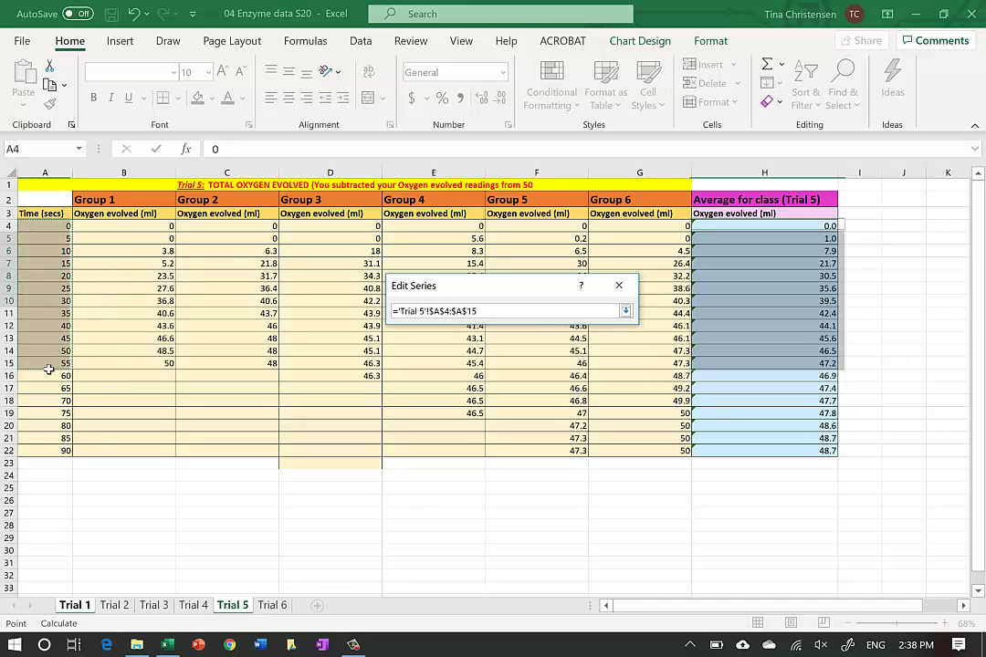
left_click(627, 312)
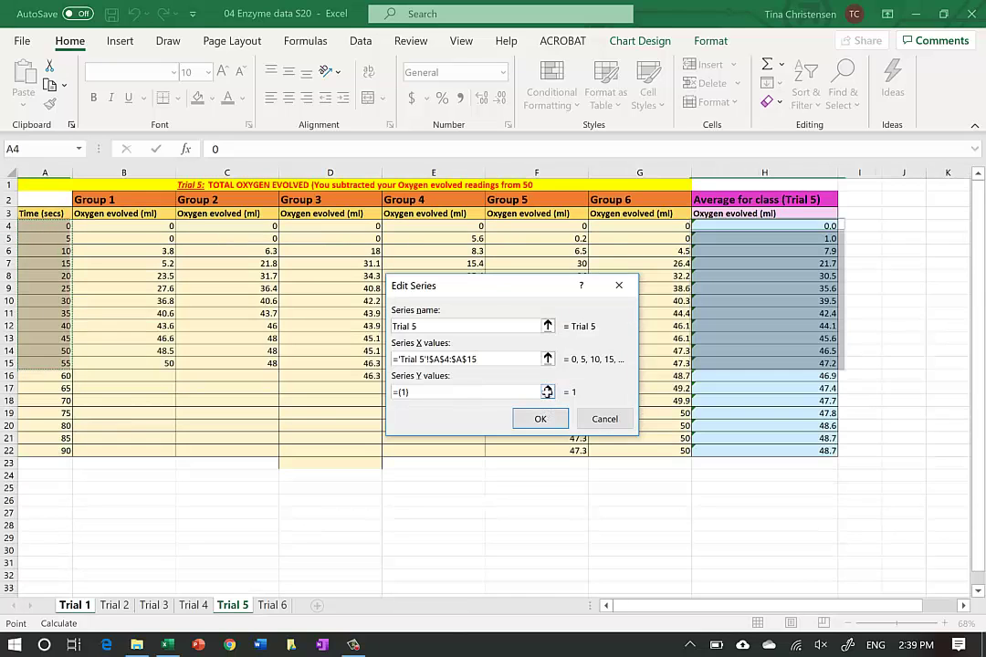
Set the Trial 5 series' Y values to the class averages in H4:H15 of the Trial 5 sheet and accept the series.
left_click(547, 392)
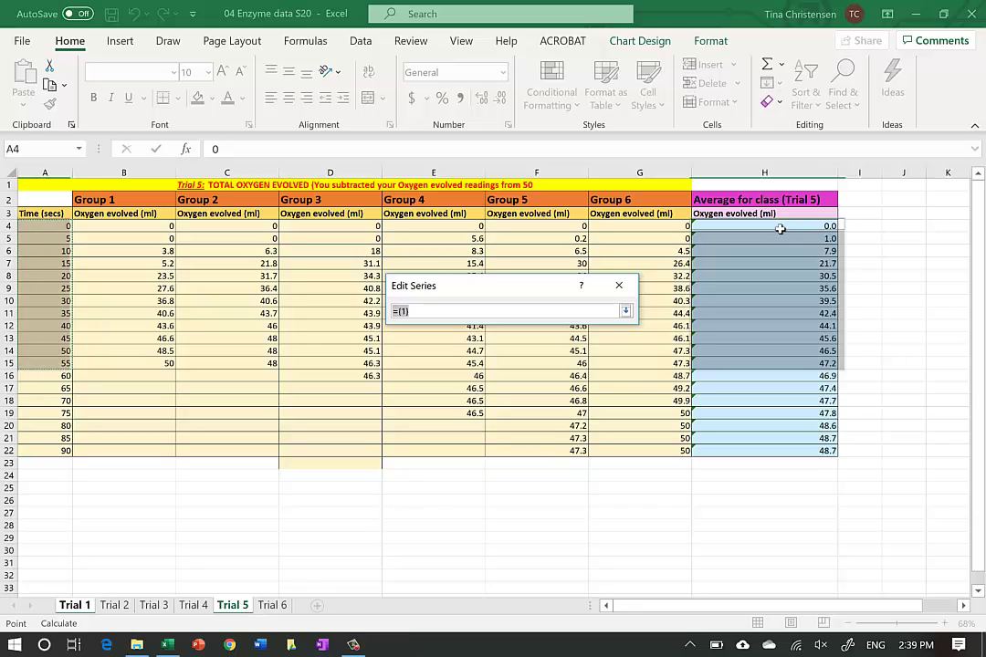
left_click_drag(781, 229, 778, 365)
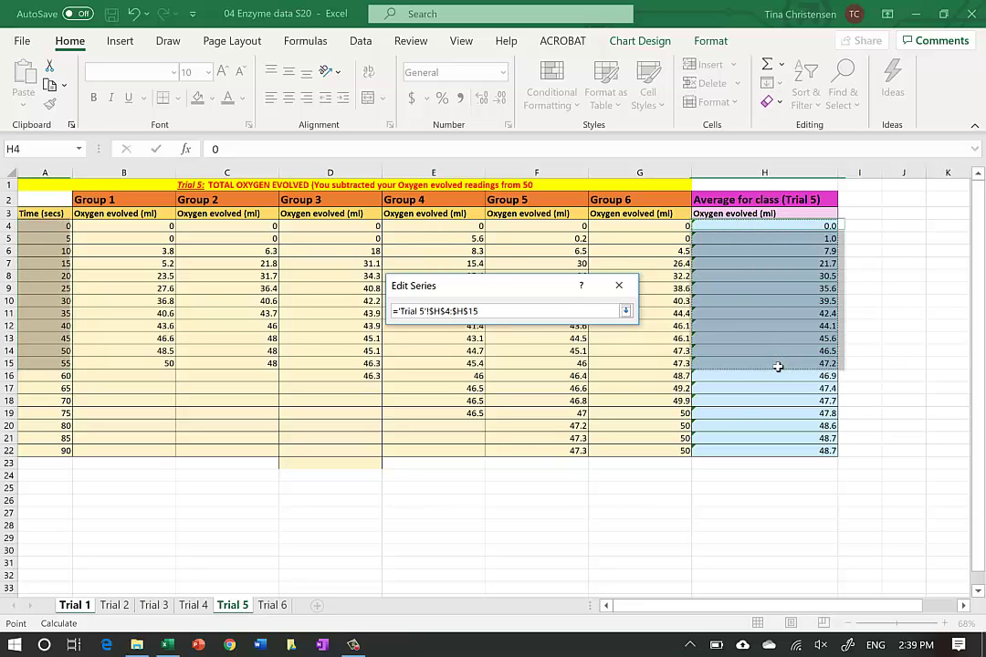
left_click(626, 311)
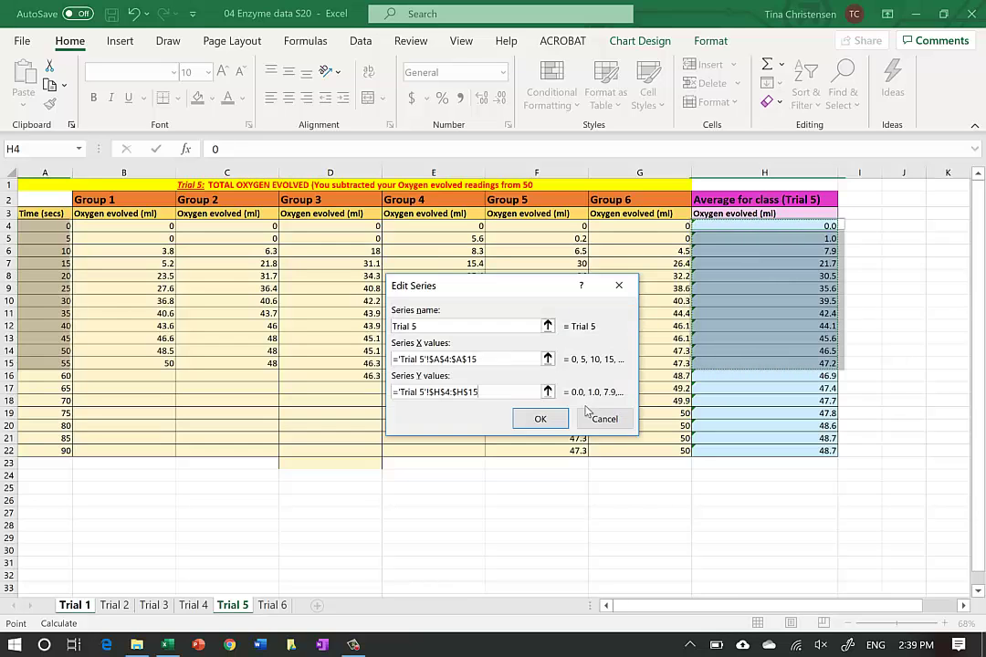
left_click(554, 425)
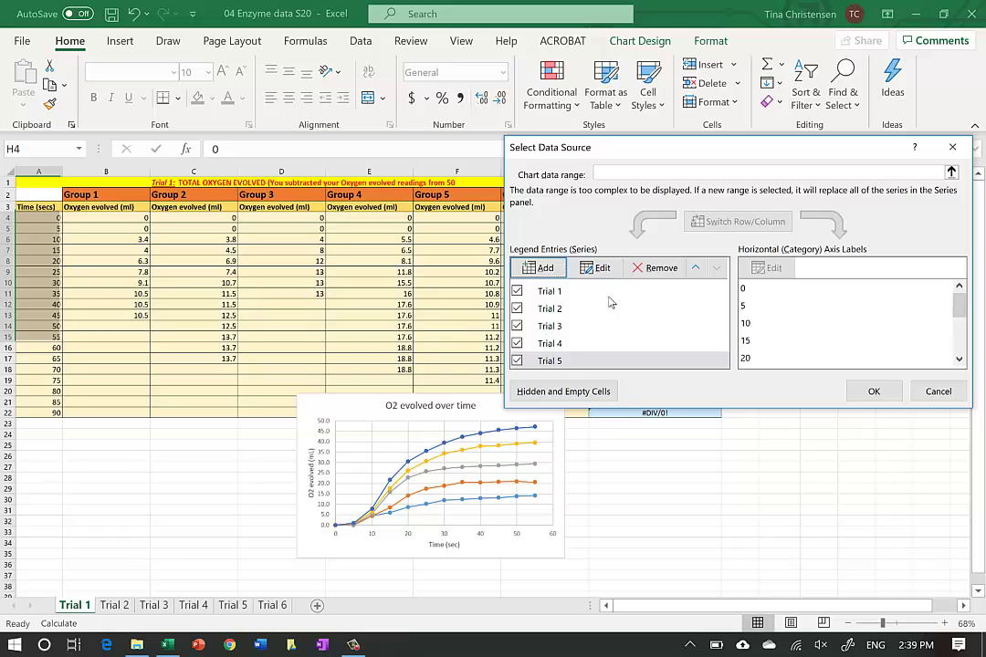
Add a sixth chart series named "Control" with X values from the times in A4:A15 of the Trial 6 sheet.
left_click(545, 268)
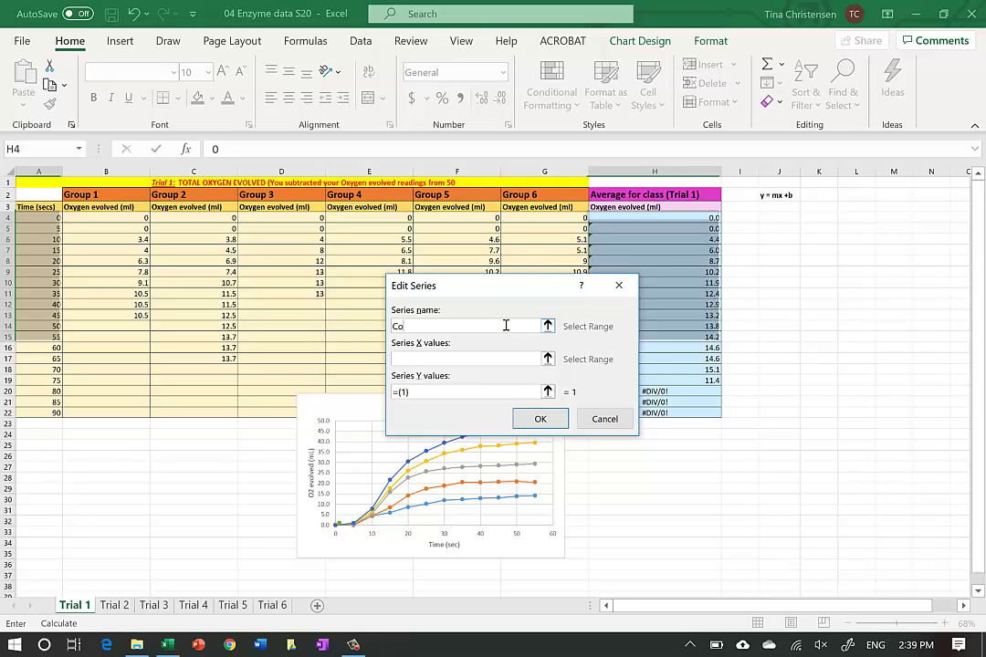
type("Control")
left_click(516, 358)
left_click(548, 359)
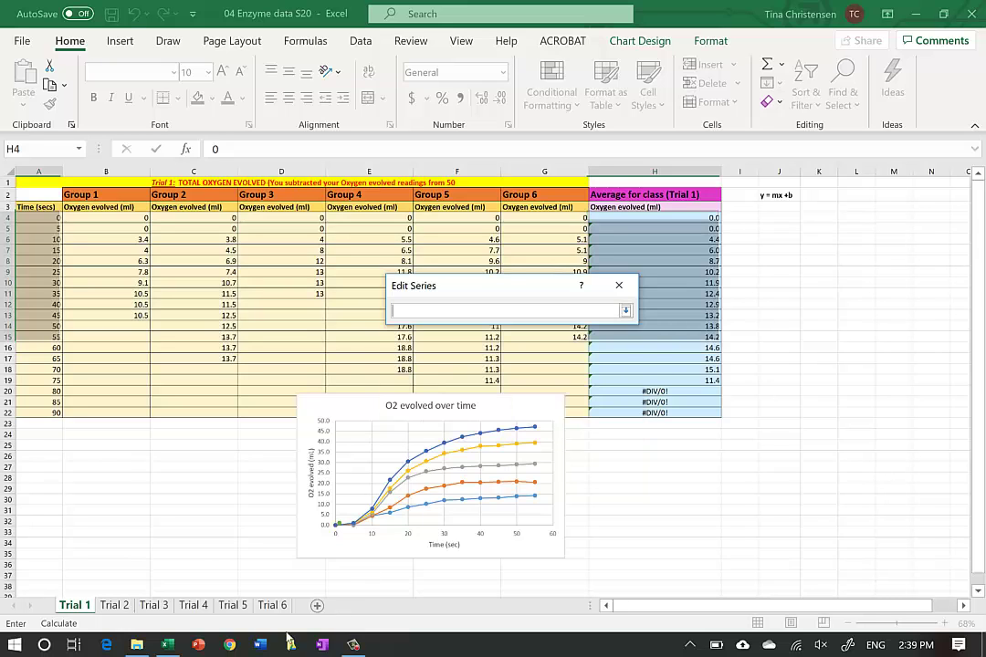
left_click(272, 605)
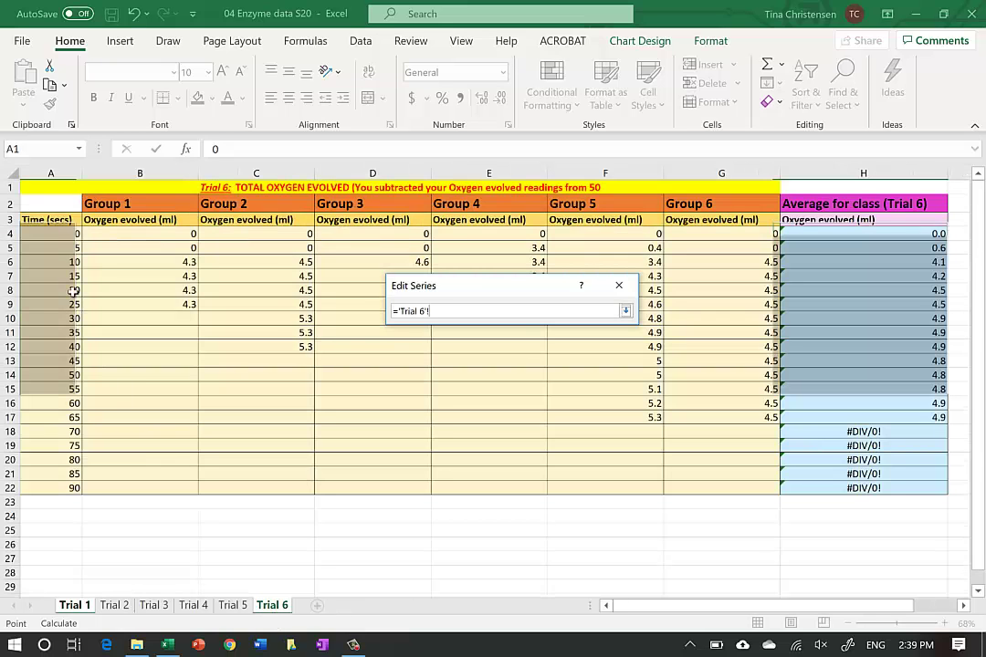
left_click_drag(49, 238, 68, 390)
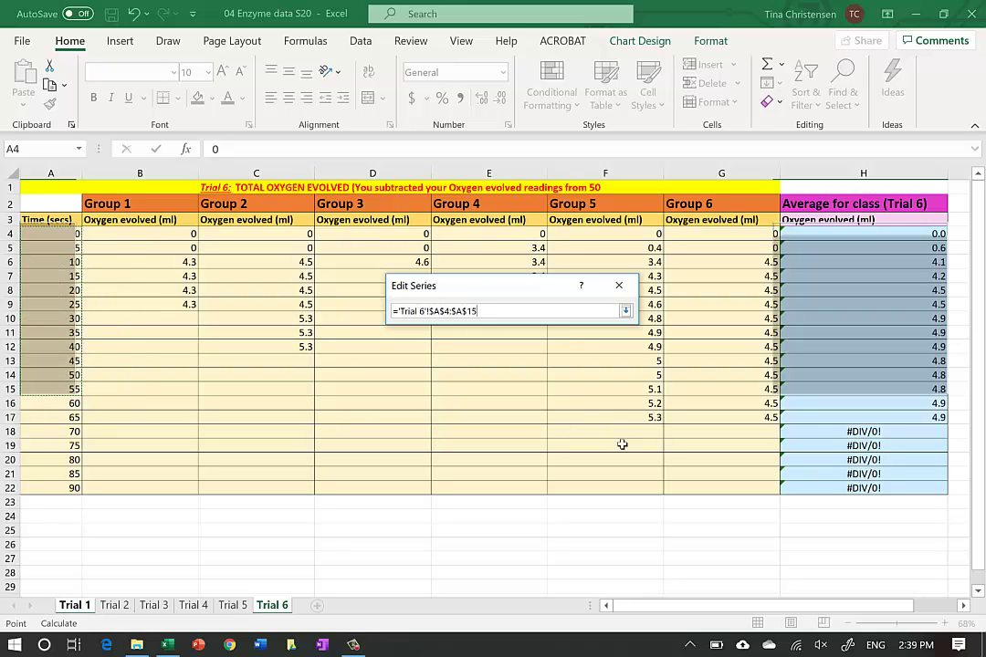
left_click(625, 311)
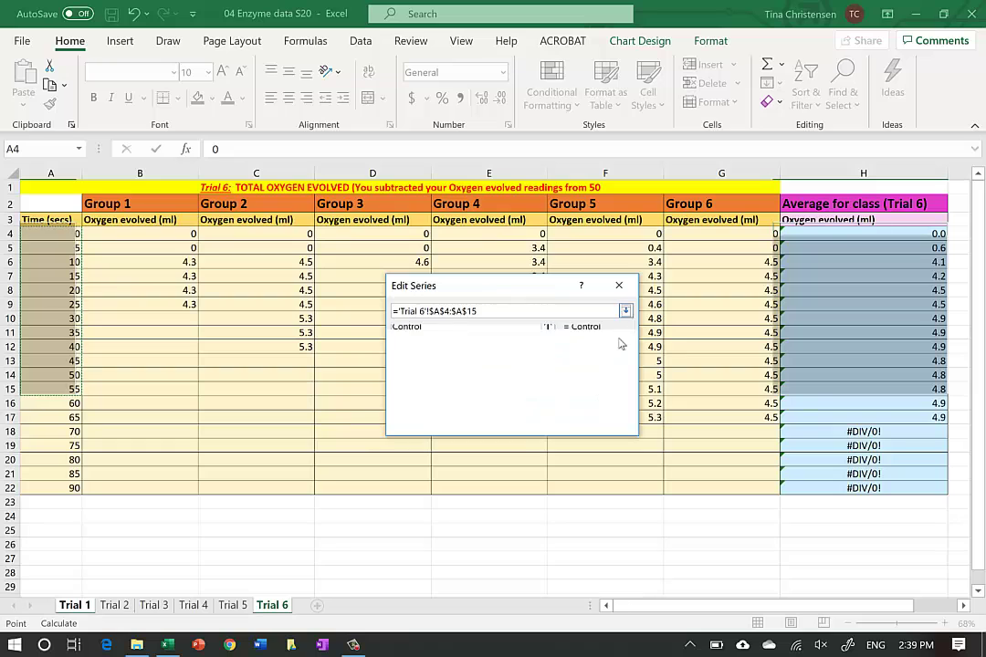
Set the Control series' Y values to the class averages in H4:H15 of the Trial 6 sheet and accept the chart's data source.
left_click(548, 392)
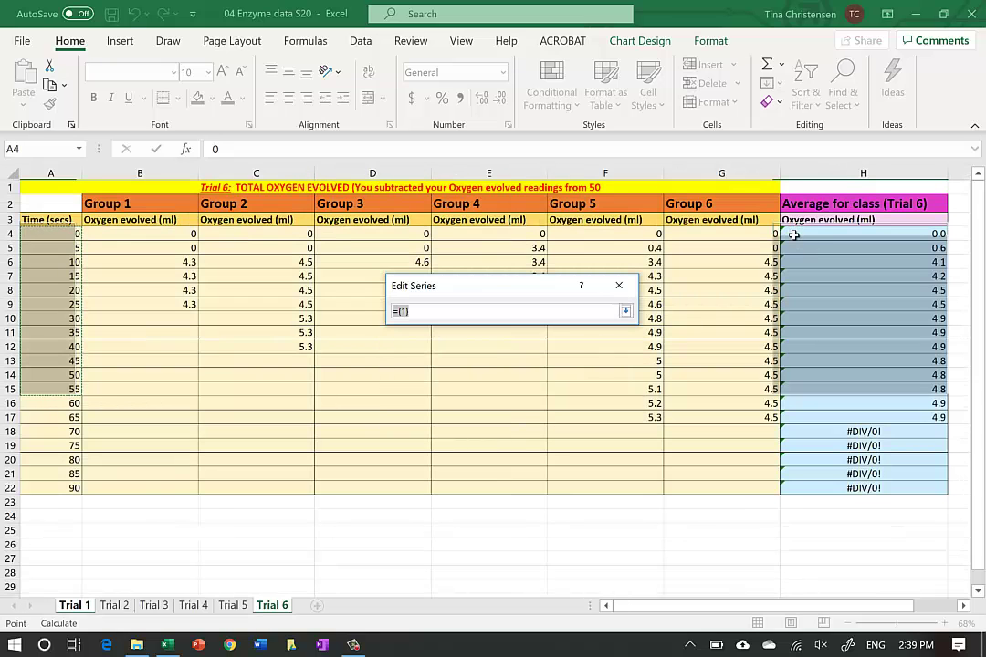
left_click_drag(795, 235, 801, 391)
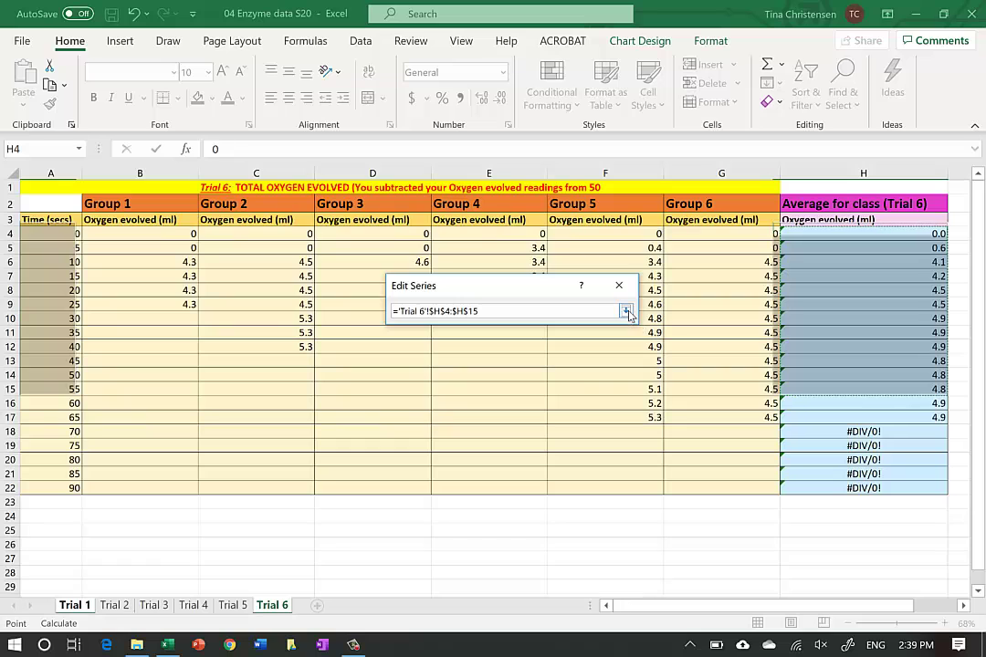
left_click(626, 311)
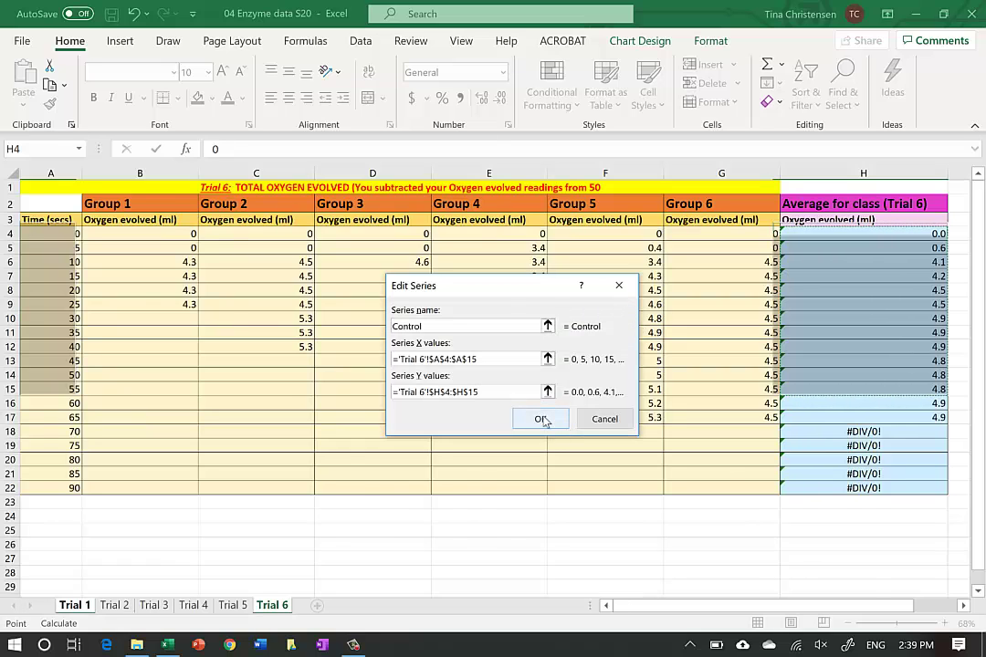
left_click(542, 419)
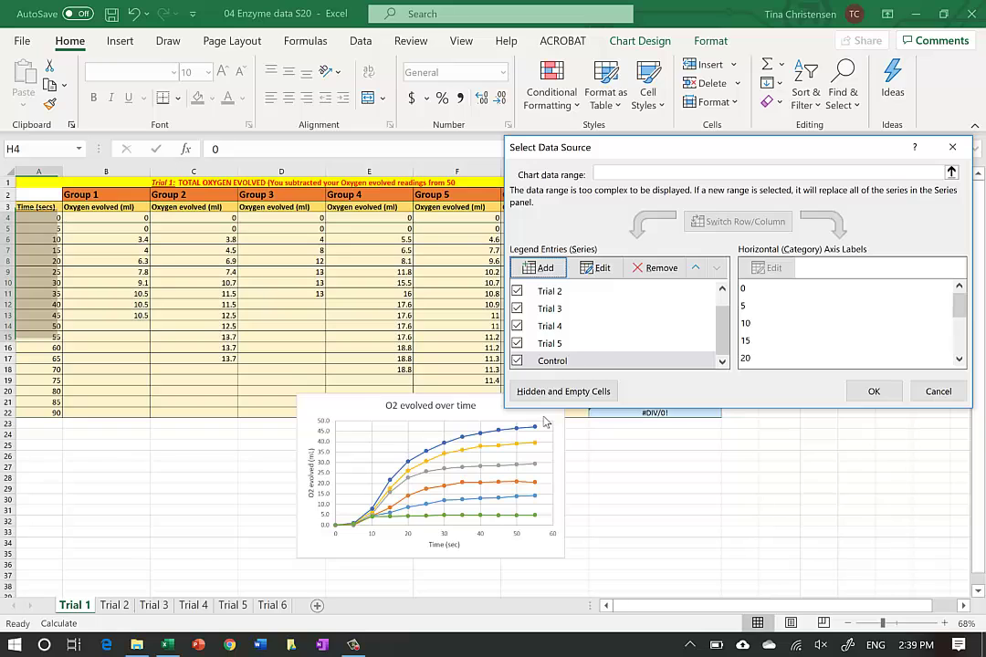
left_click(887, 393)
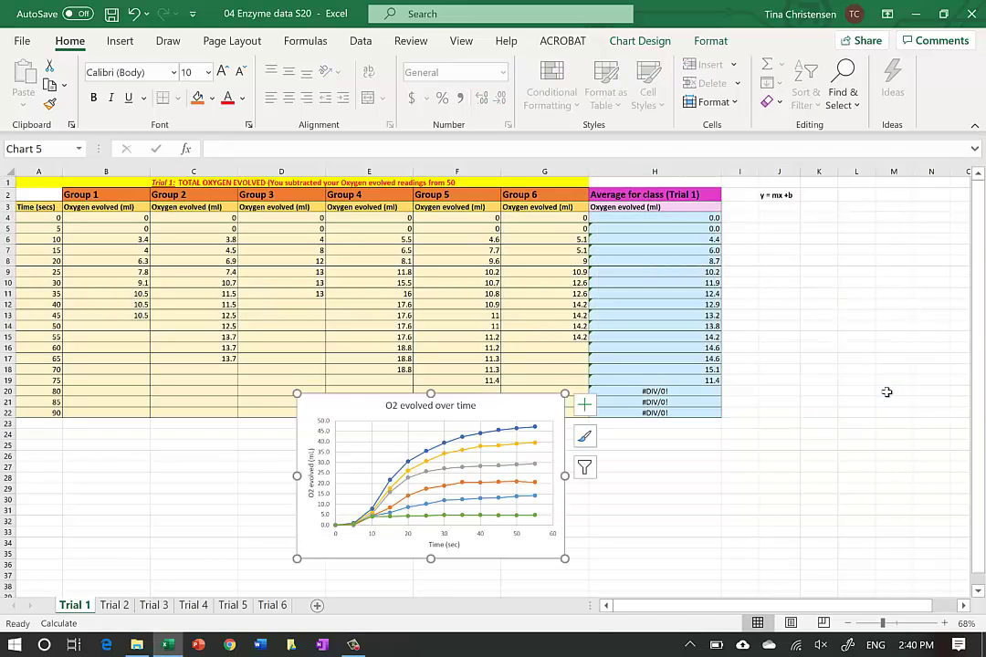
Examine the six oxygen curves on the chart up close and the y = mx + b note beside the Trial 1 data.
scroll(886, 392, "up", 3, "ctrl")
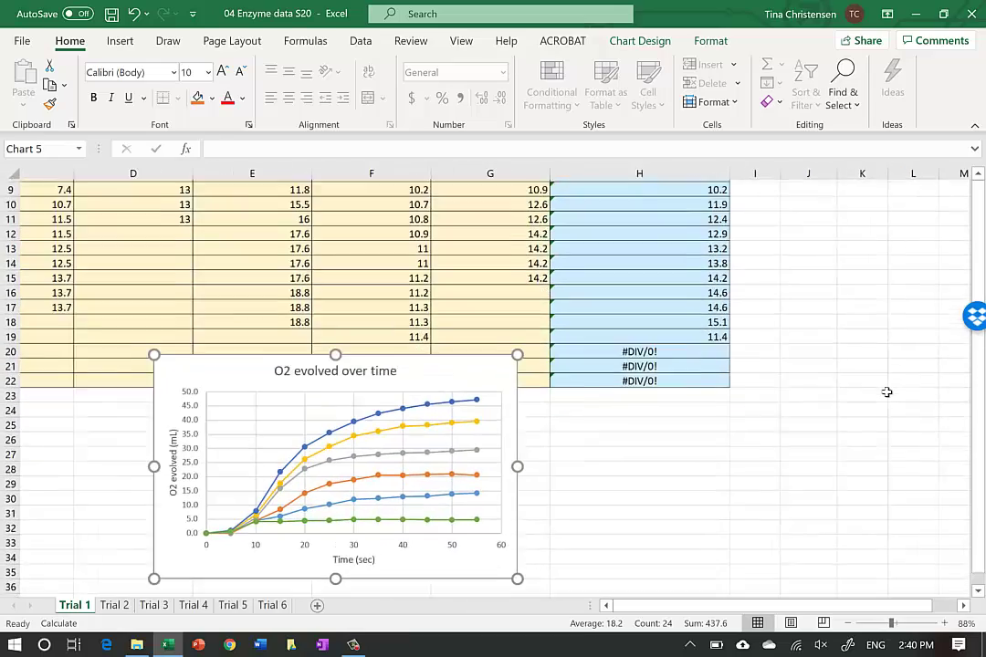
scroll(887, 392, "up", 2, "ctrl")
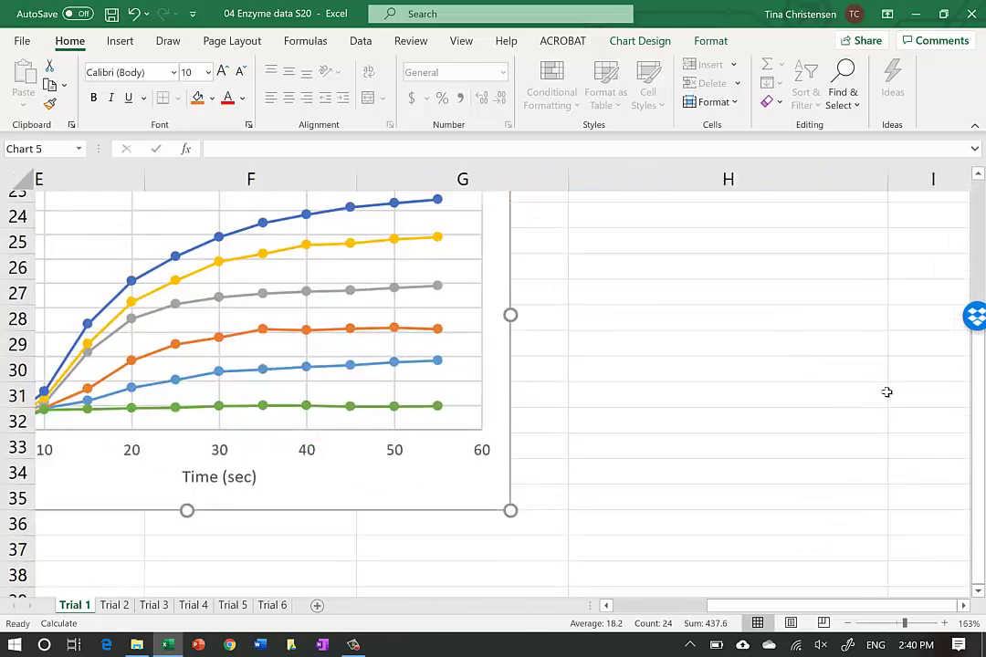
scroll(887, 393, "down", 1, "ctrl")
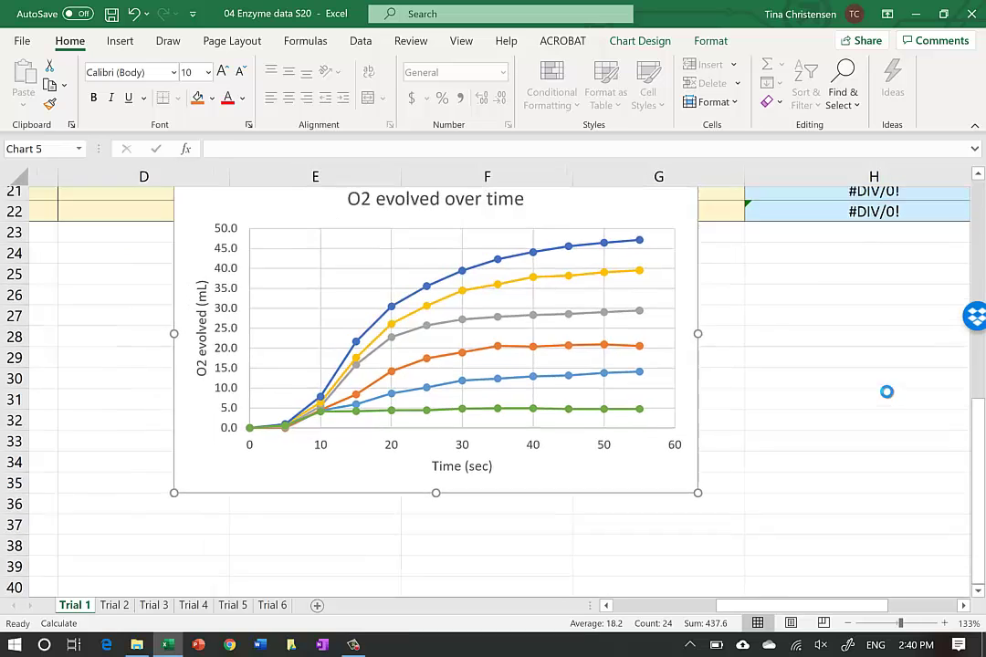
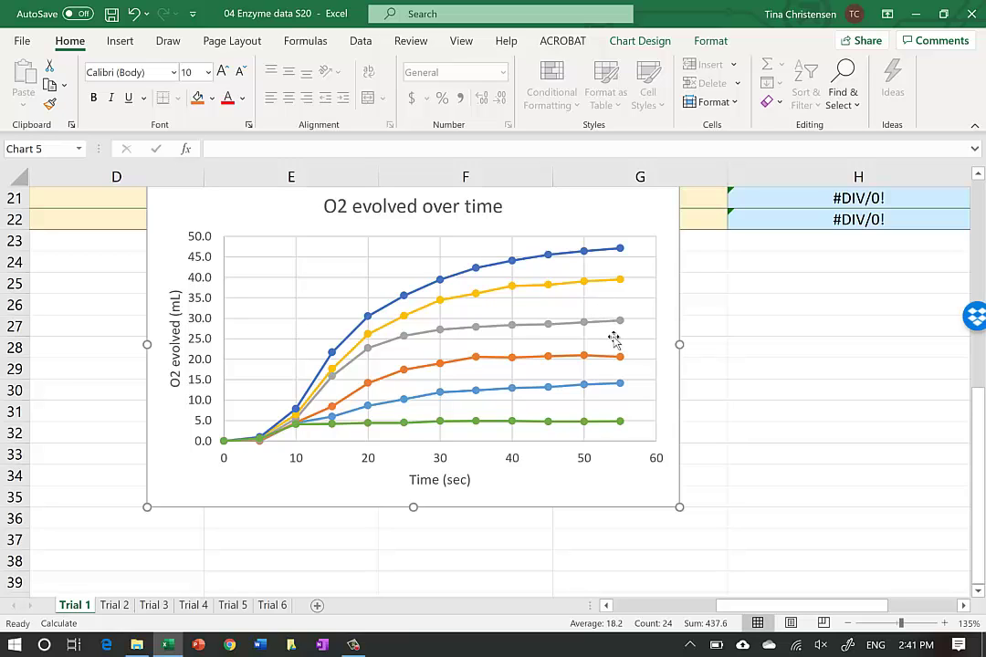
left_click(567, 313)
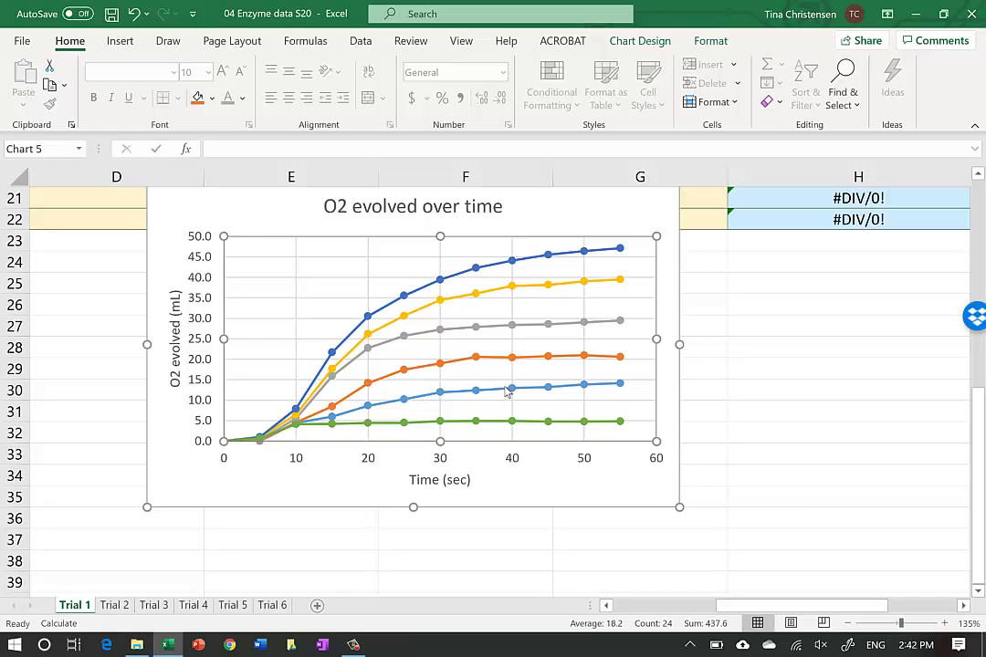
mouse_move(508, 391)
mouse_move(618, 389)
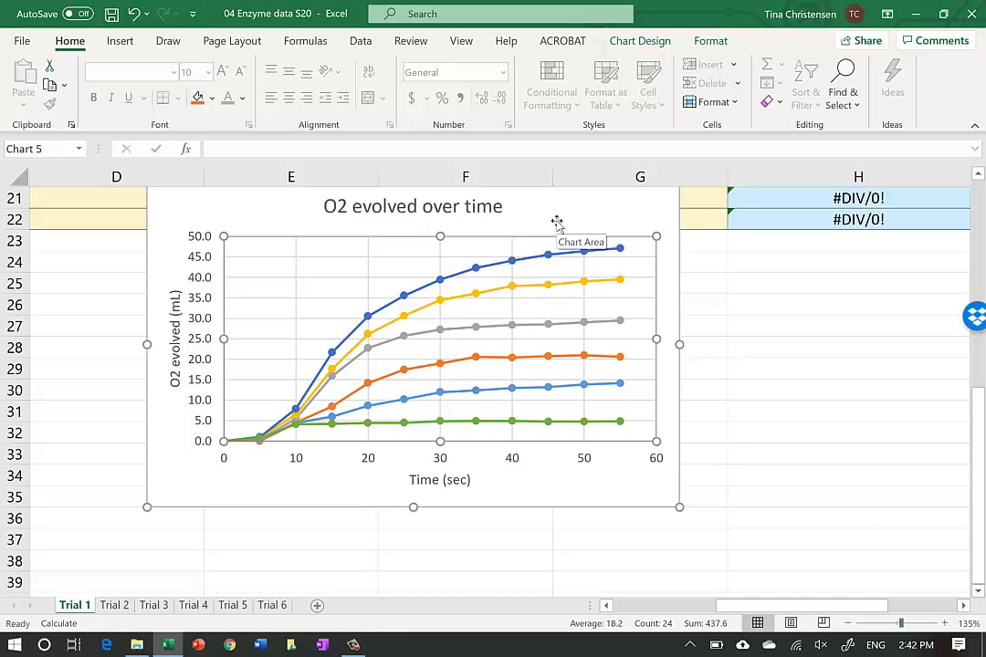
left_click(750, 330)
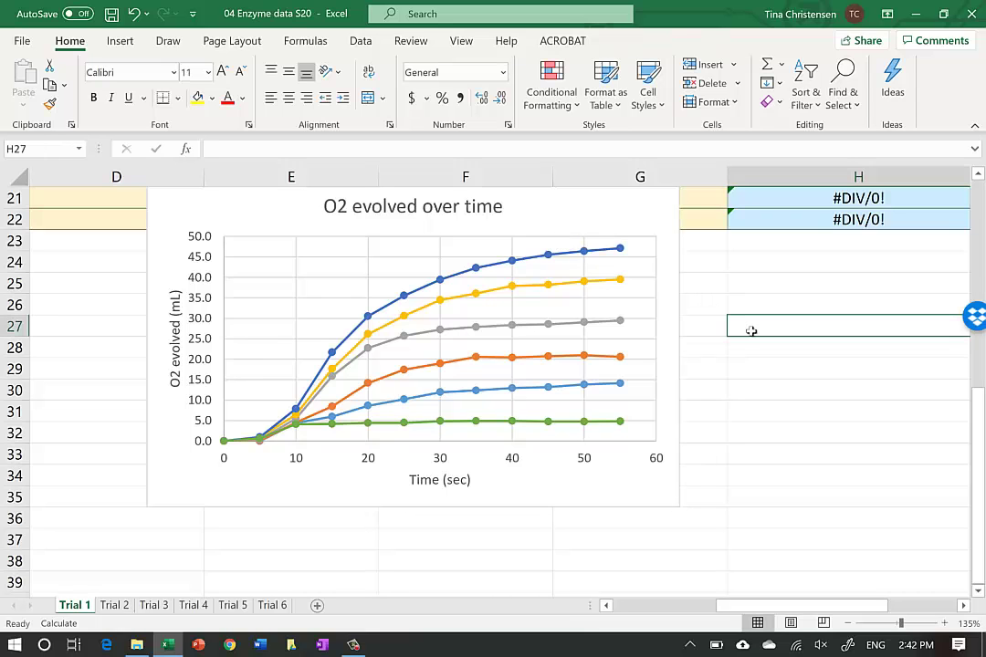
scroll(751, 330, "up", 7)
scroll(751, 330, "right", 3)
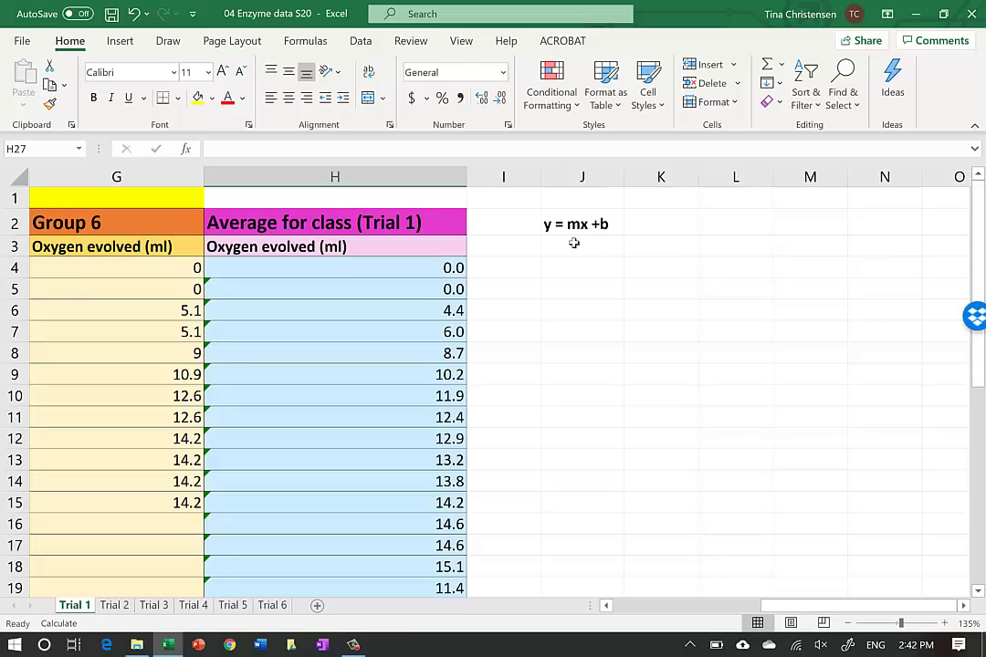
key("ctrl+BackSpace")
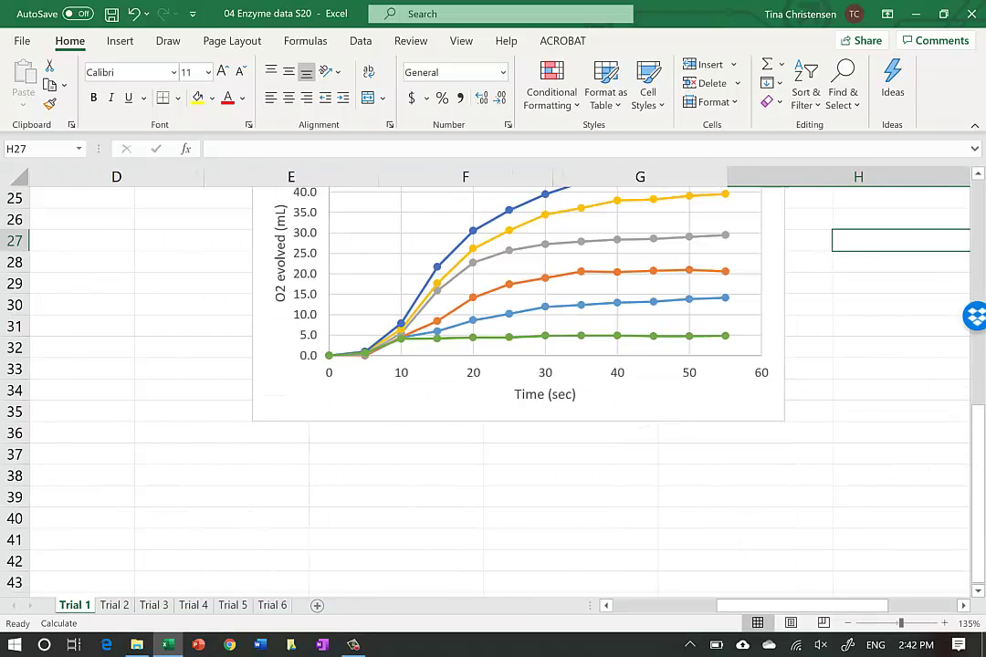
scroll(572, 243, "down", 4)
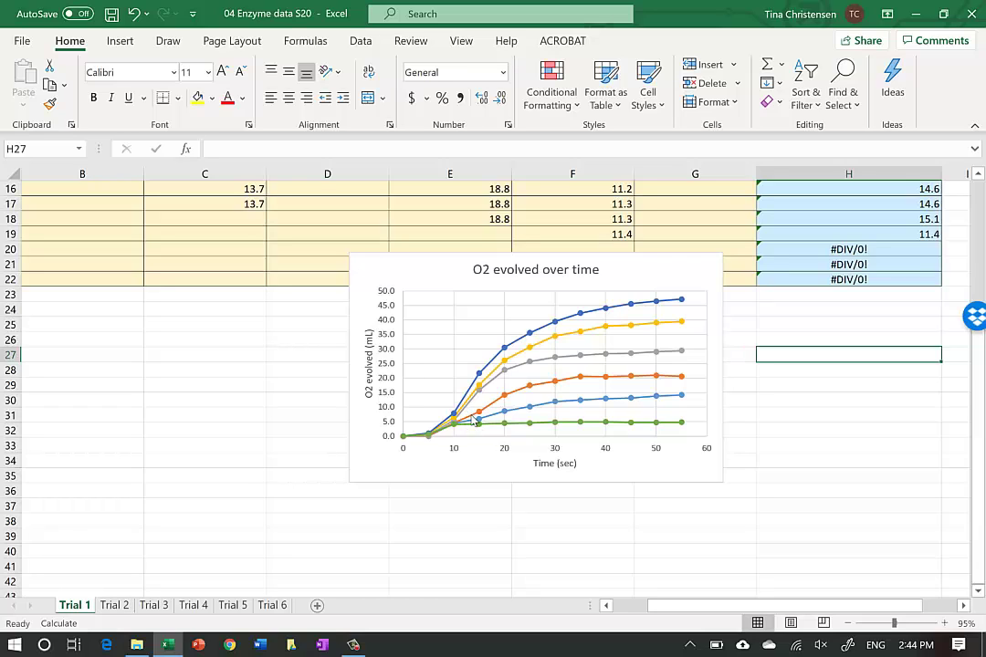
Move the chart down so that it sits clear of the Trial 1 data table.
right_click(661, 277)
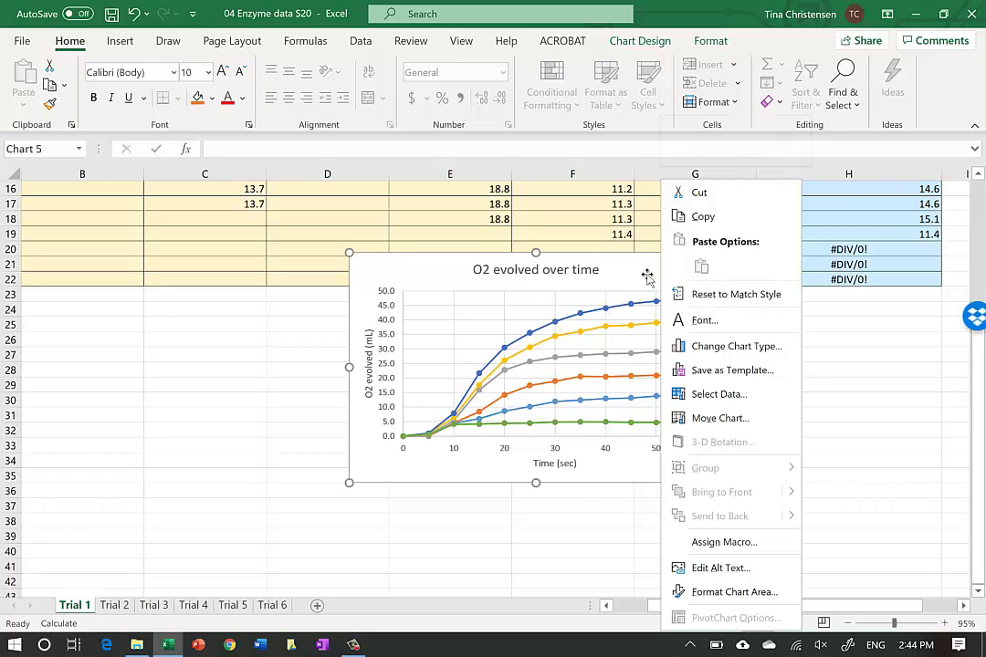
left_click(650, 274)
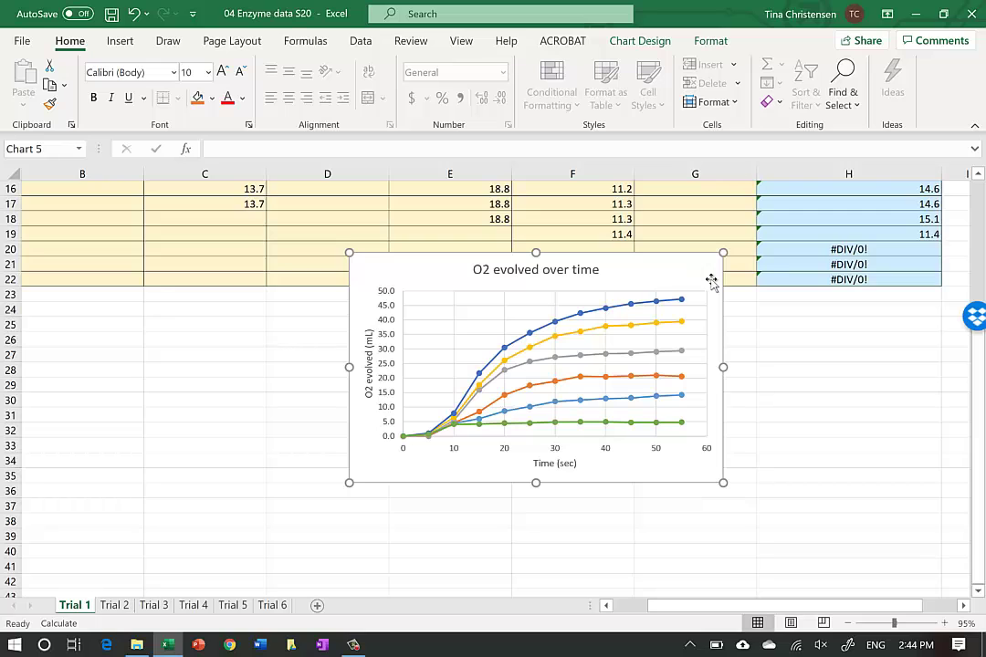
left_click_drag(695, 275, 702, 325)
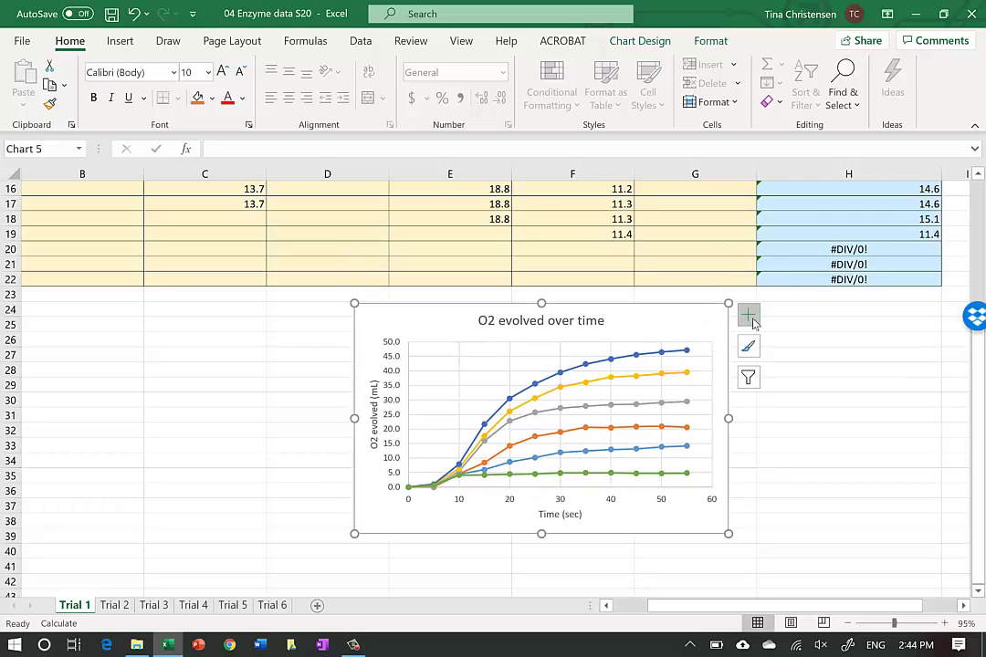
Add a trendline to the chart based on the Trial 5 series.
left_click(749, 316)
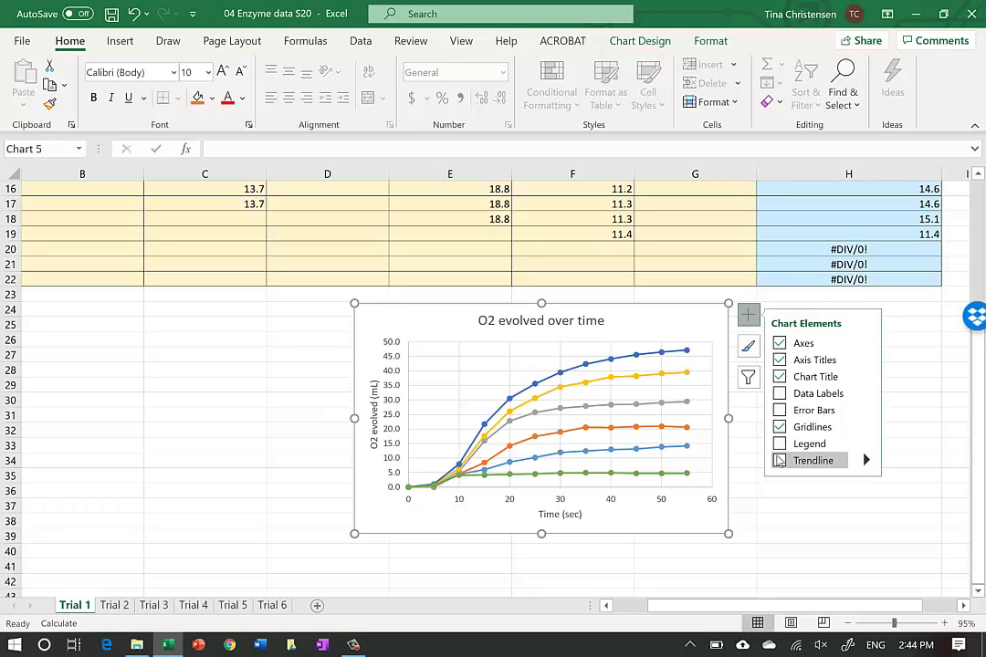
left_click(778, 461)
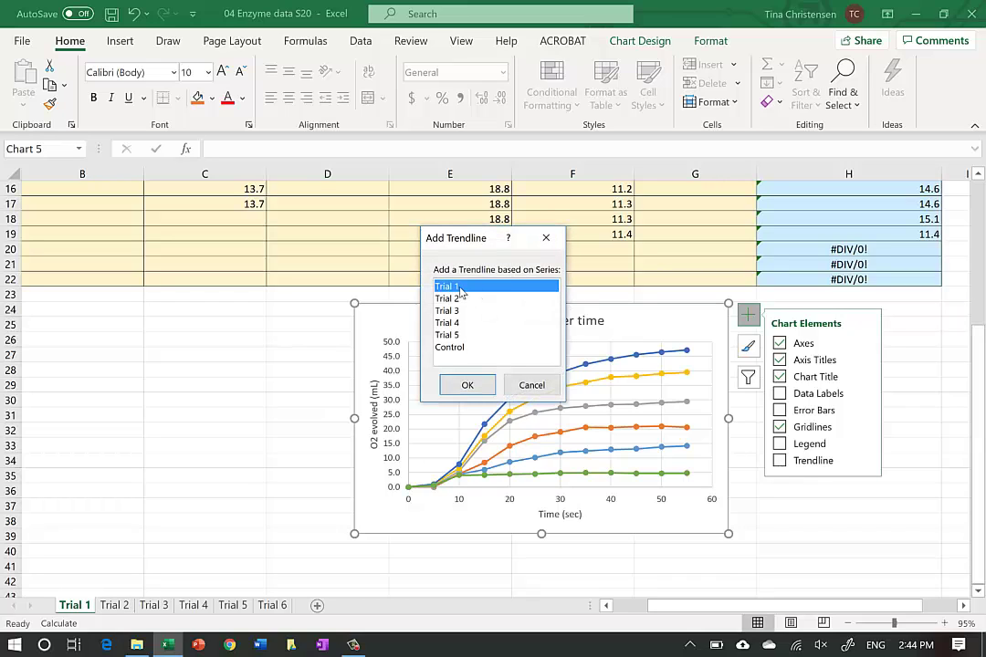
left_click(467, 336)
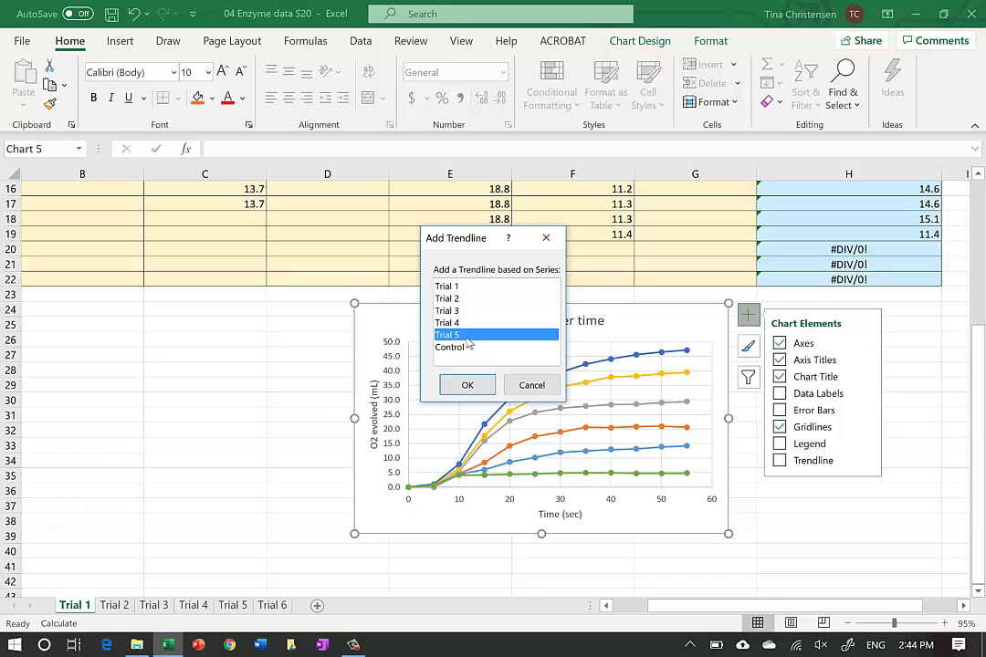
left_click(474, 385)
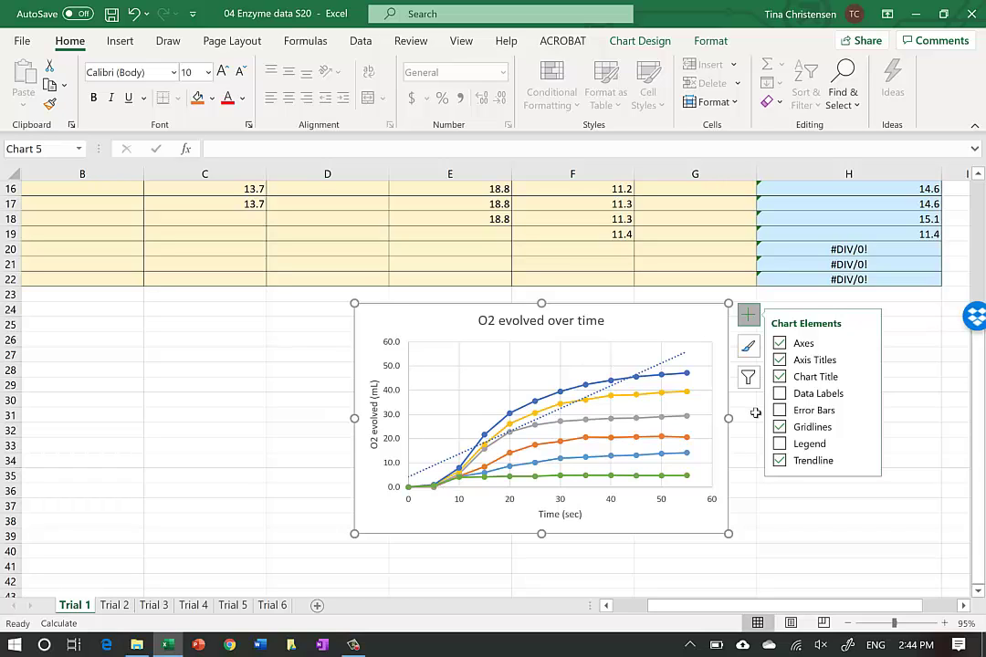
left_click(795, 535)
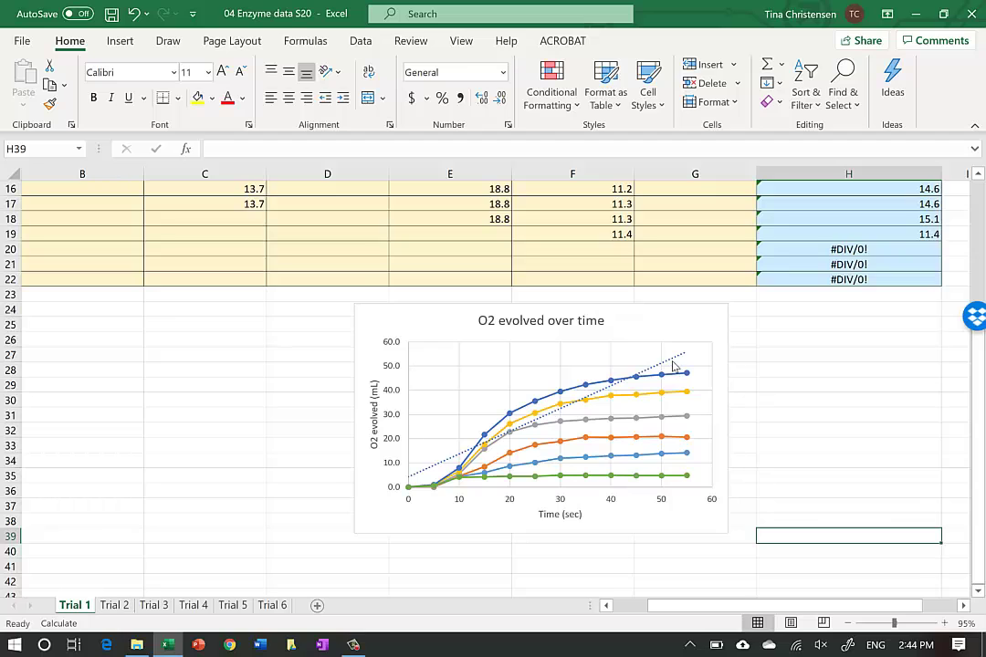
Remove the Trial 5 trendline from the chart.
left_click(673, 365)
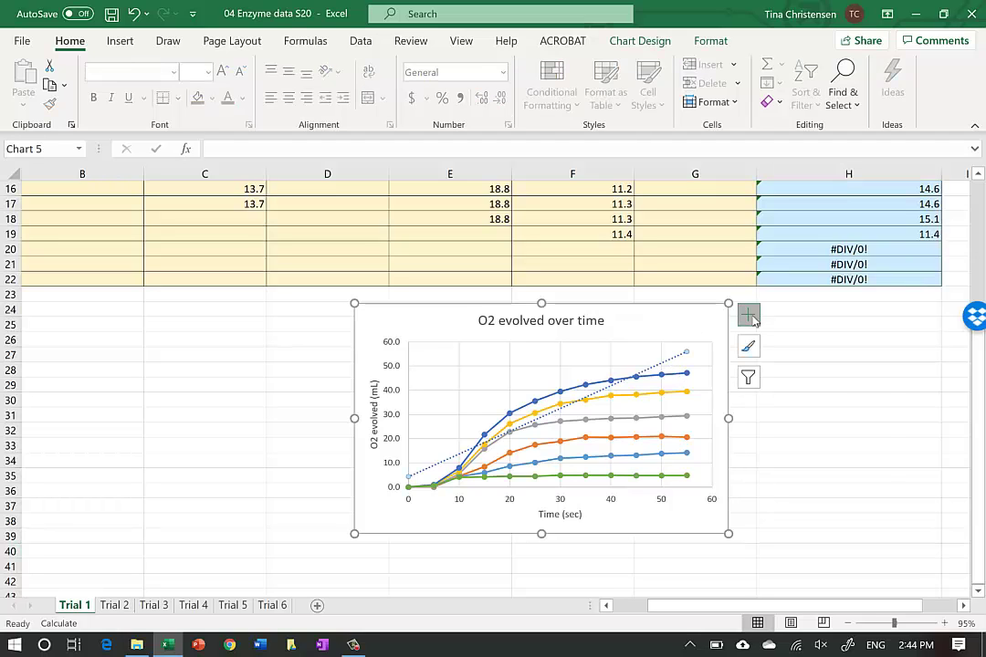
left_click(747, 315)
left_click(779, 460)
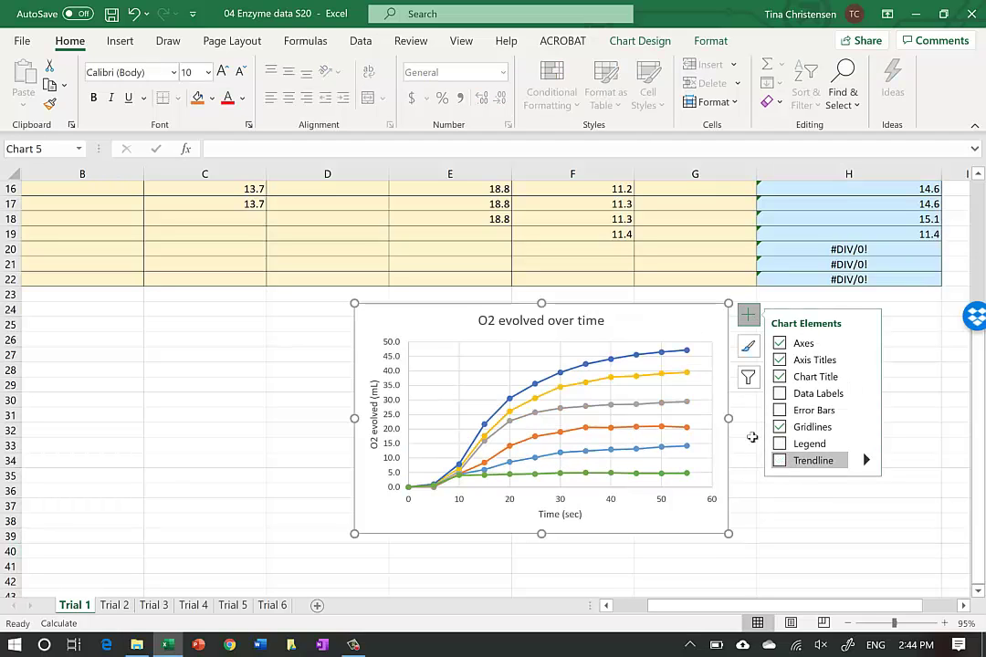
Move the chart sideways to sit beneath columns A to D of the data table.
mouse_move(628, 333)
left_mouse_down()
mouse_move(332, 323)
mouse_move(346, 326)
mouse_move(364, 321)
mouse_move(333, 315)
left_mouse_up()
scroll(346, 326, "left", 2)
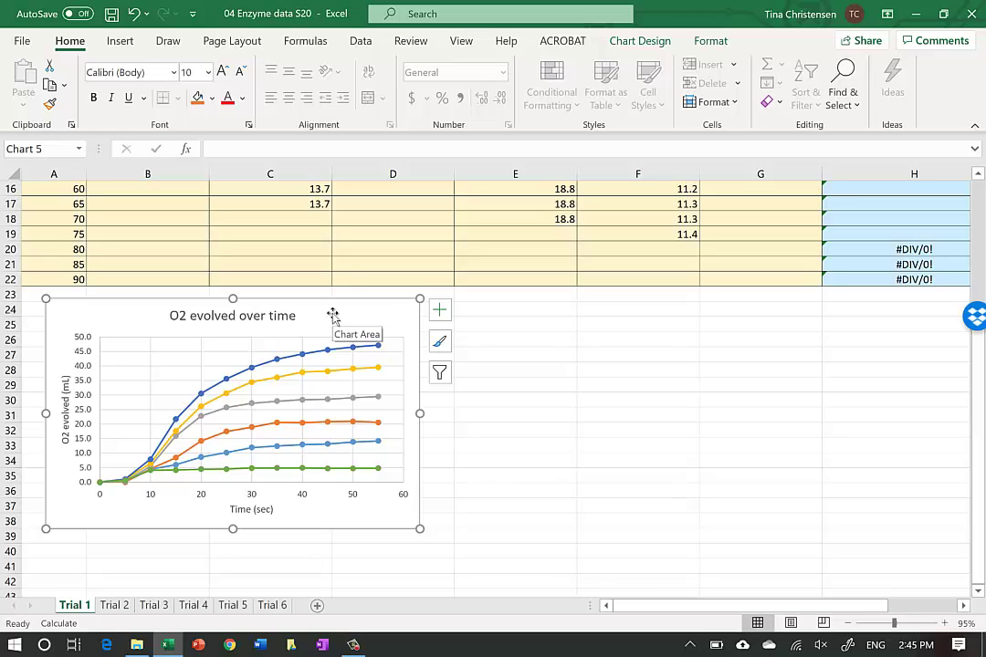
left_click(508, 314)
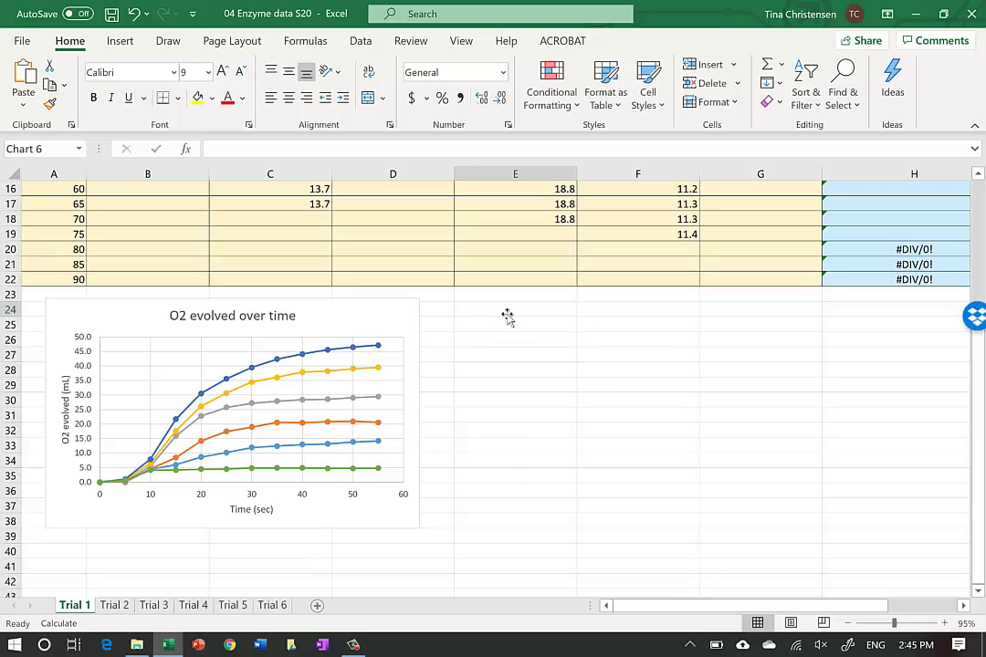
key("ctrl+v")
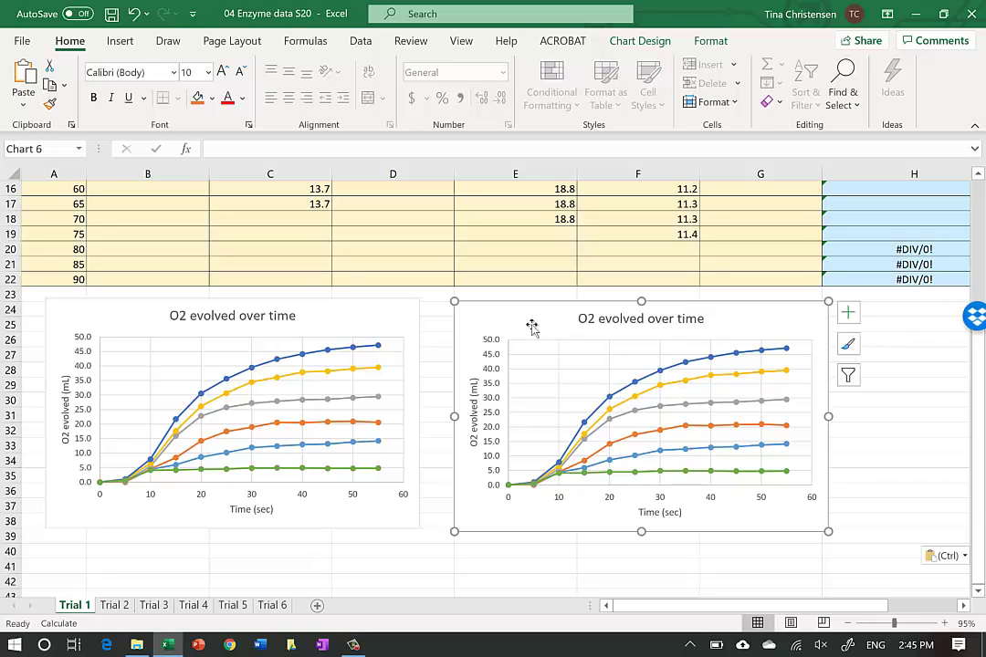
key("Delete")
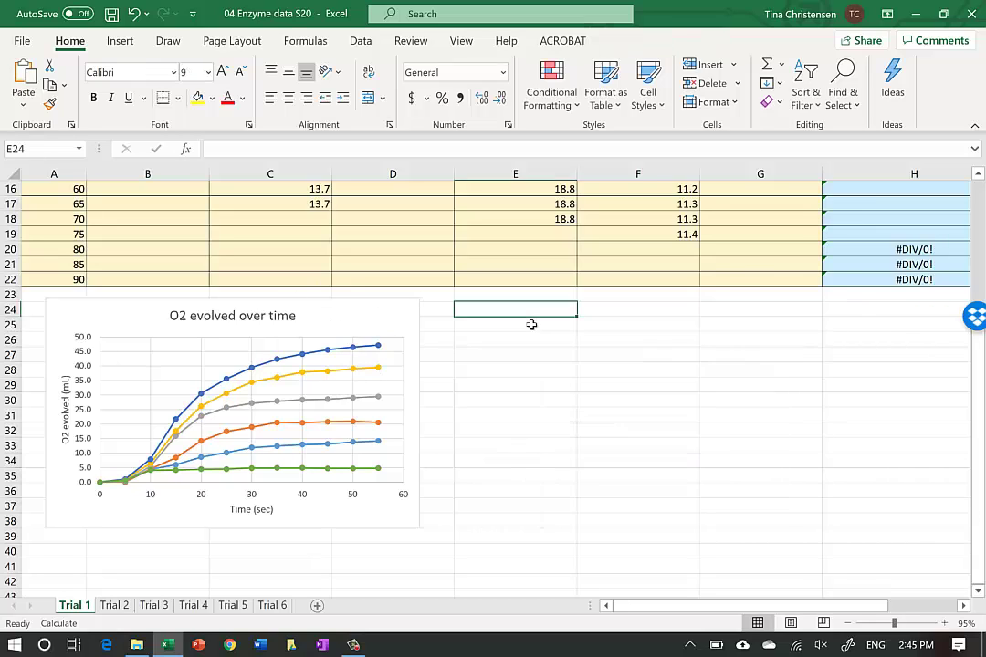
Add a legend to the O2 evolved over time chart.
left_click(394, 312)
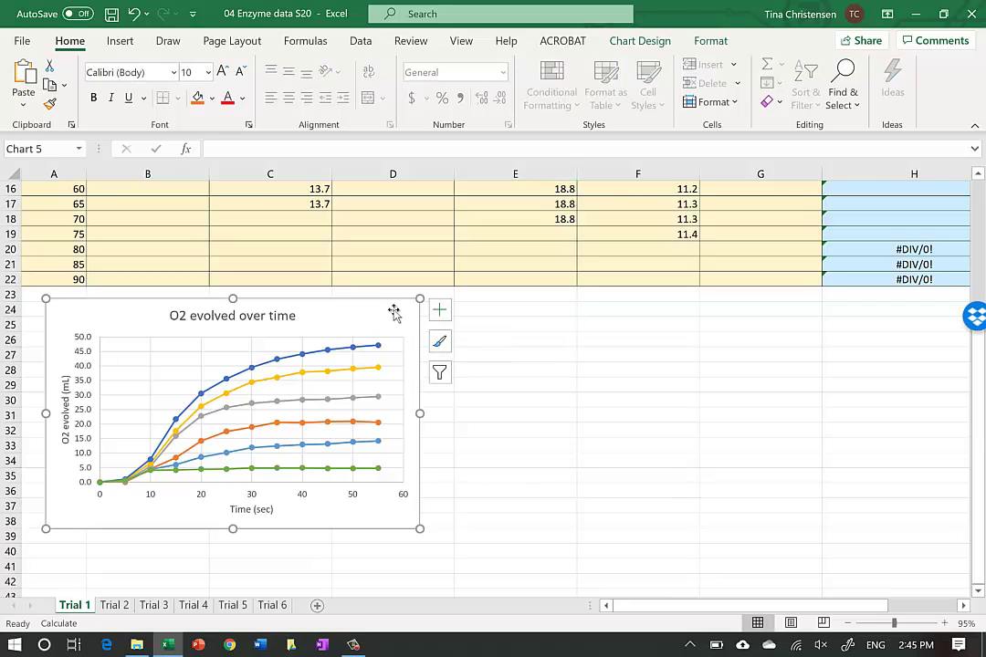
left_click(439, 310)
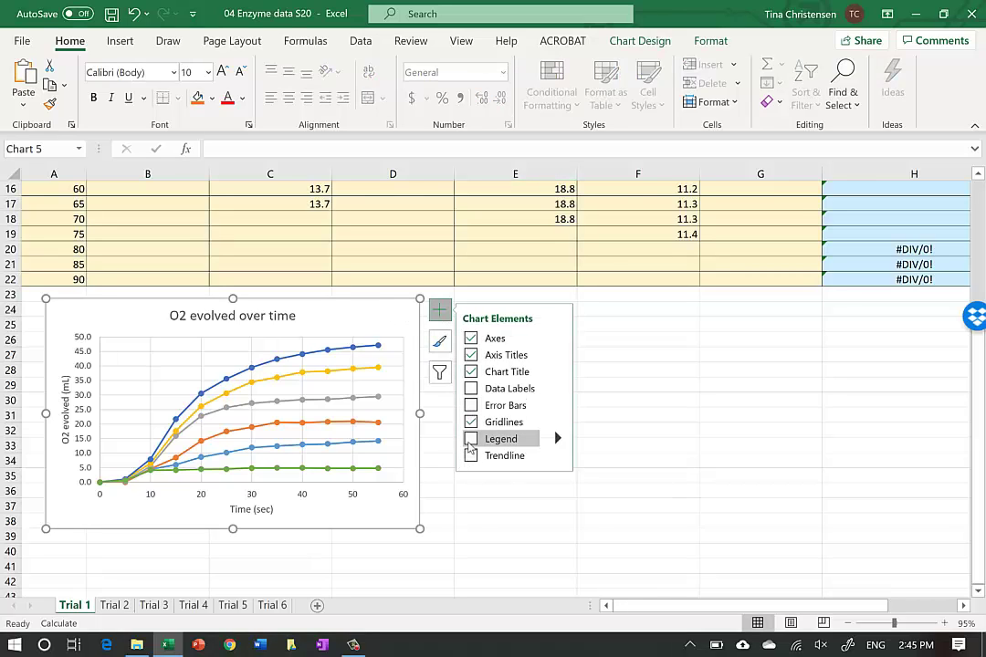
left_click(471, 447)
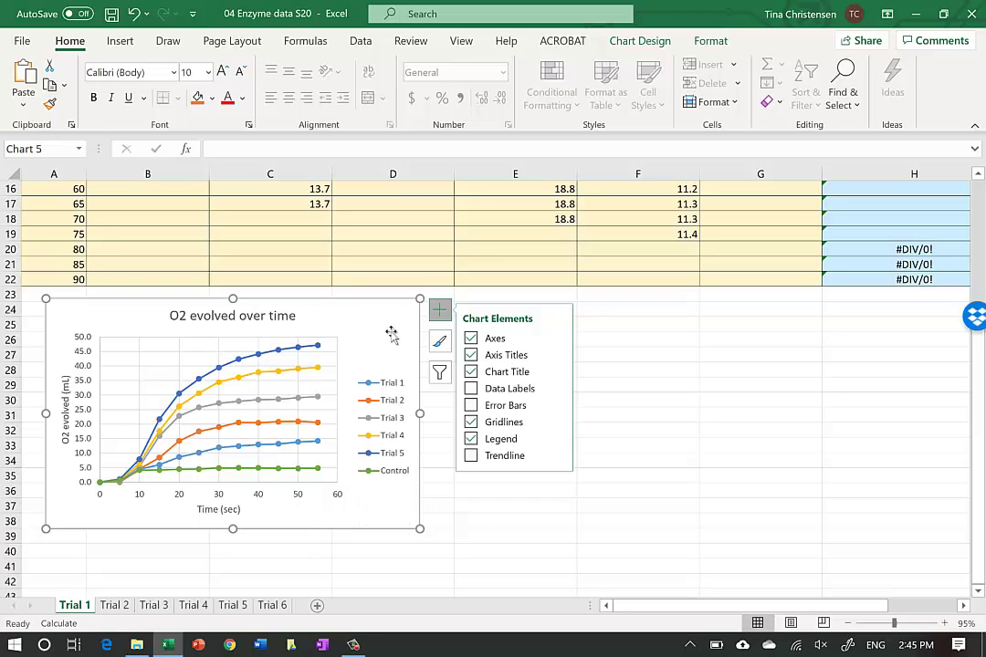
left_click(550, 518)
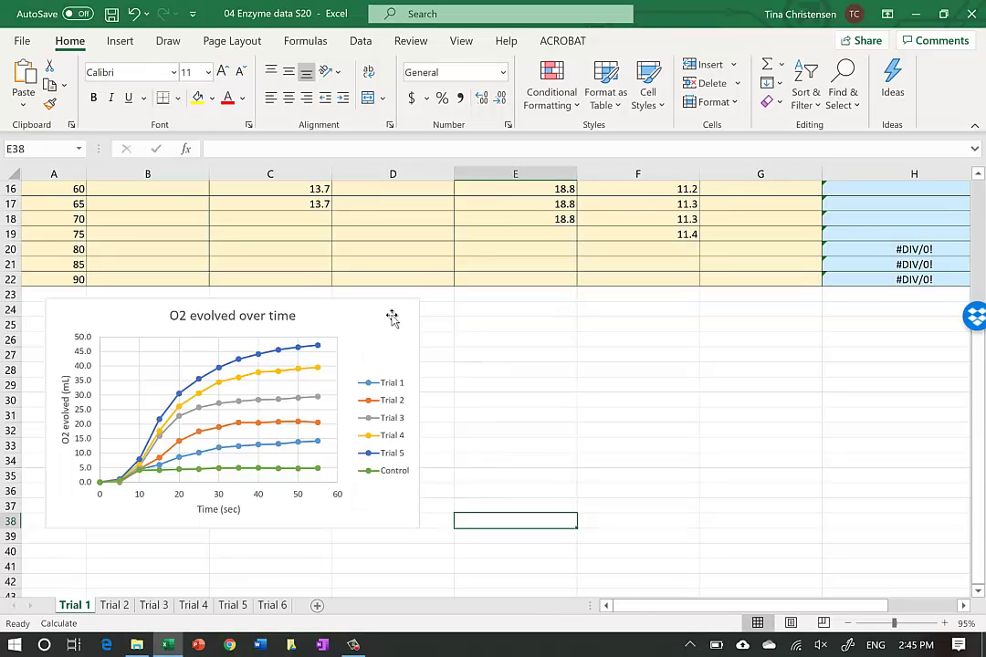
Duplicate the chart with its legend and place the copy beside the original, beneath columns E to G.
left_click(391, 317)
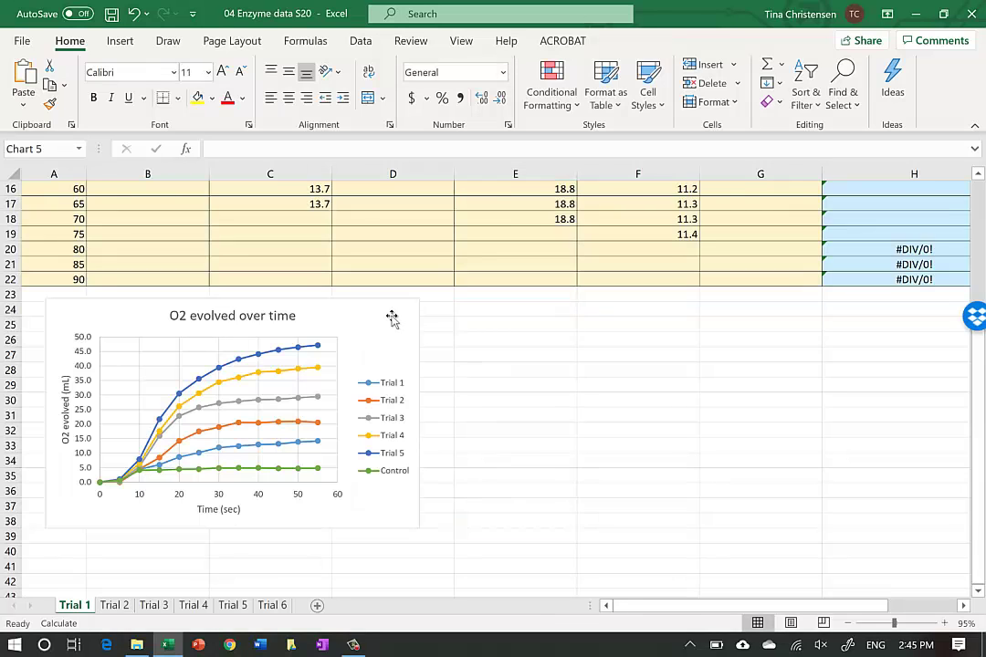
key("ctrl+c")
left_click(511, 330)
key("ctrl+v")
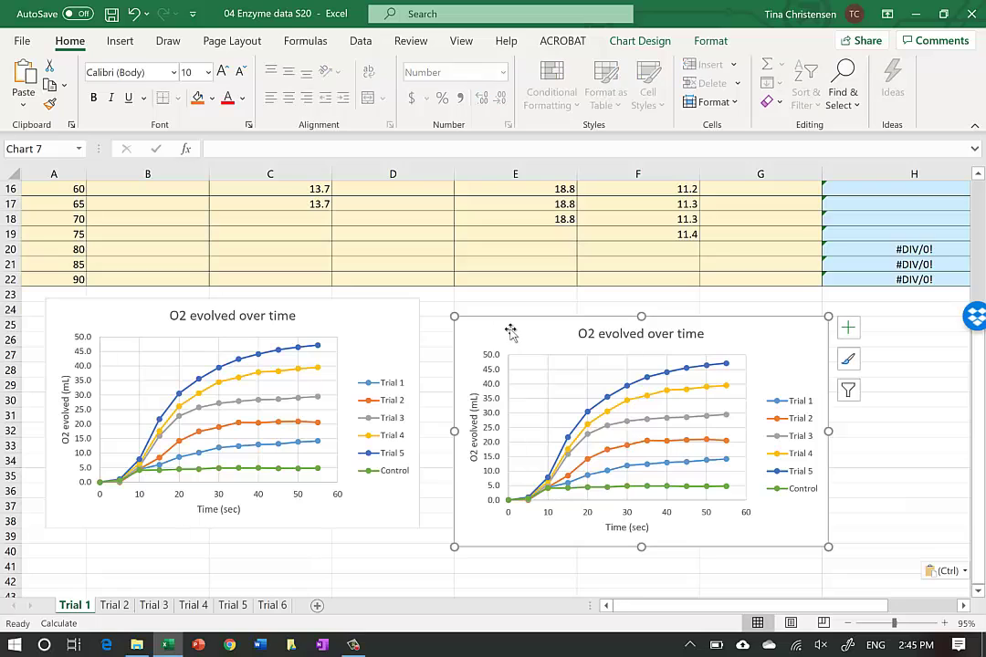
left_click_drag(513, 332, 513, 323)
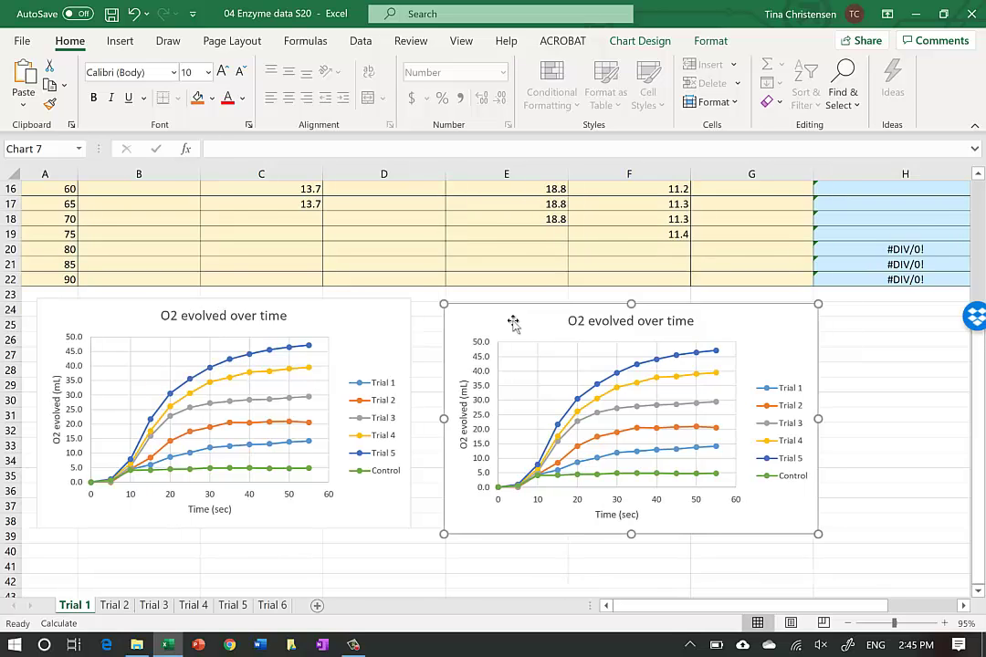
Examine the copied chart's curves and the Trial 1 data table to decide which time interval to use for the rates.
scroll(513, 323, "right", 5)
scroll(513, 323, "up", 5)
scroll(513, 323, "left", 1)
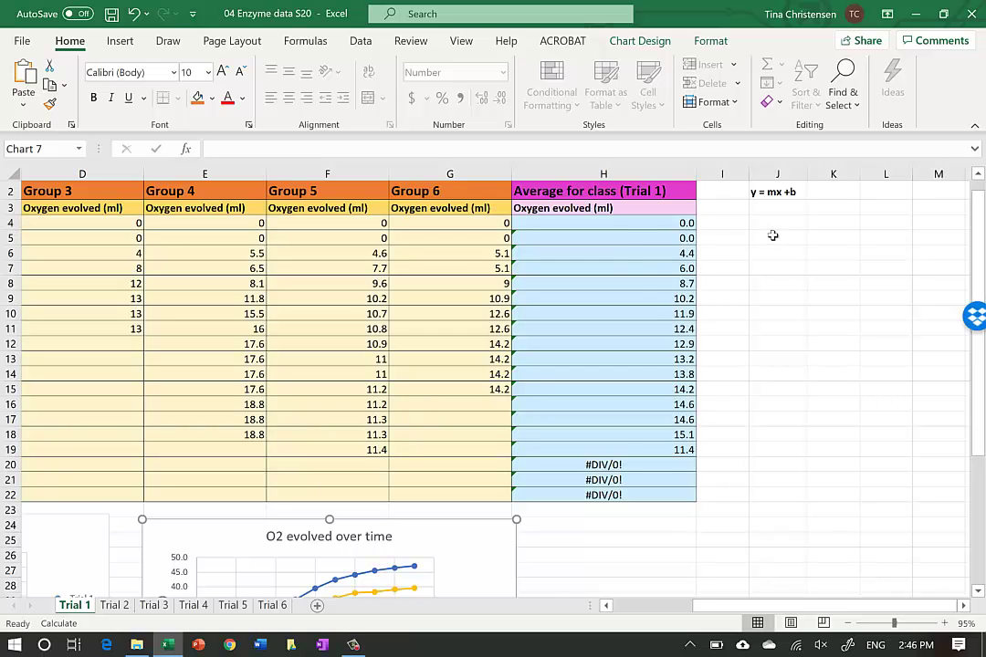
scroll(772, 235, "down", 4)
scroll(772, 236, "left", 1)
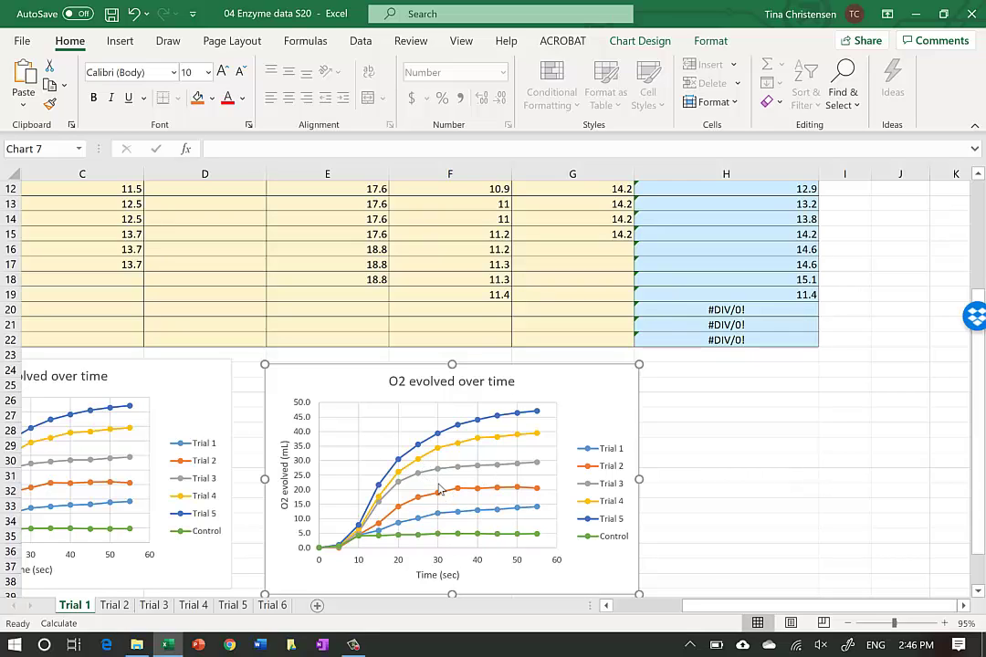
scroll(439, 490, "up", 4)
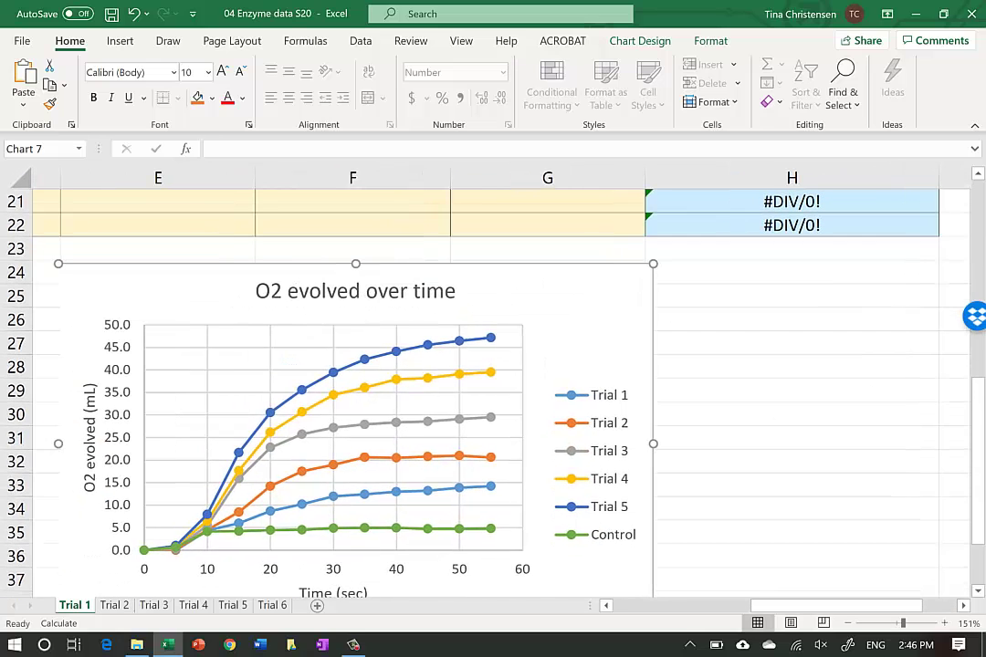
scroll(717, 321, "right", 1)
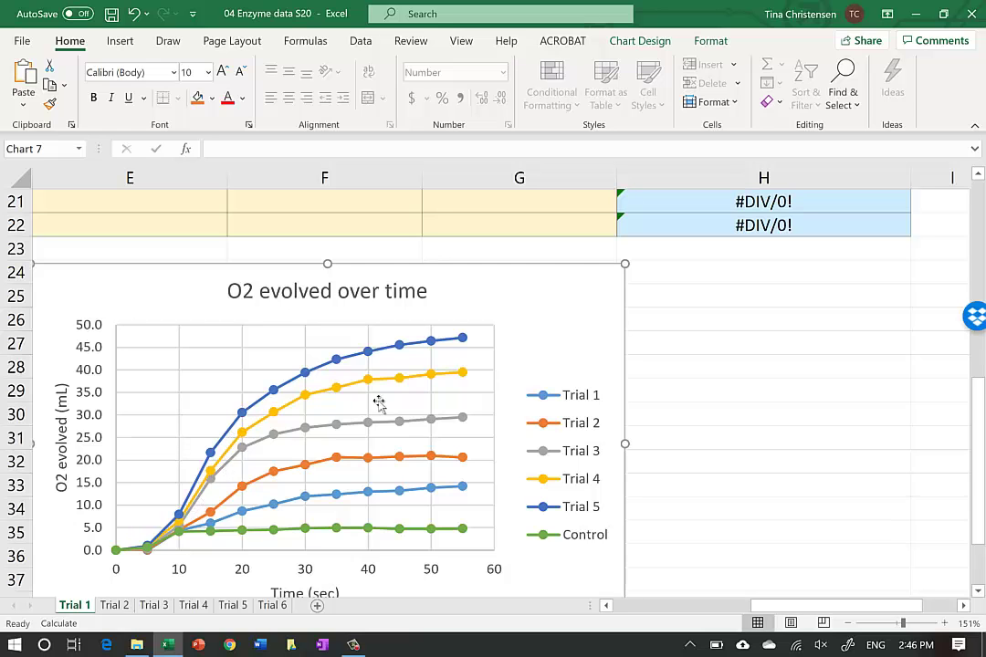
scroll(382, 402, "down", 5)
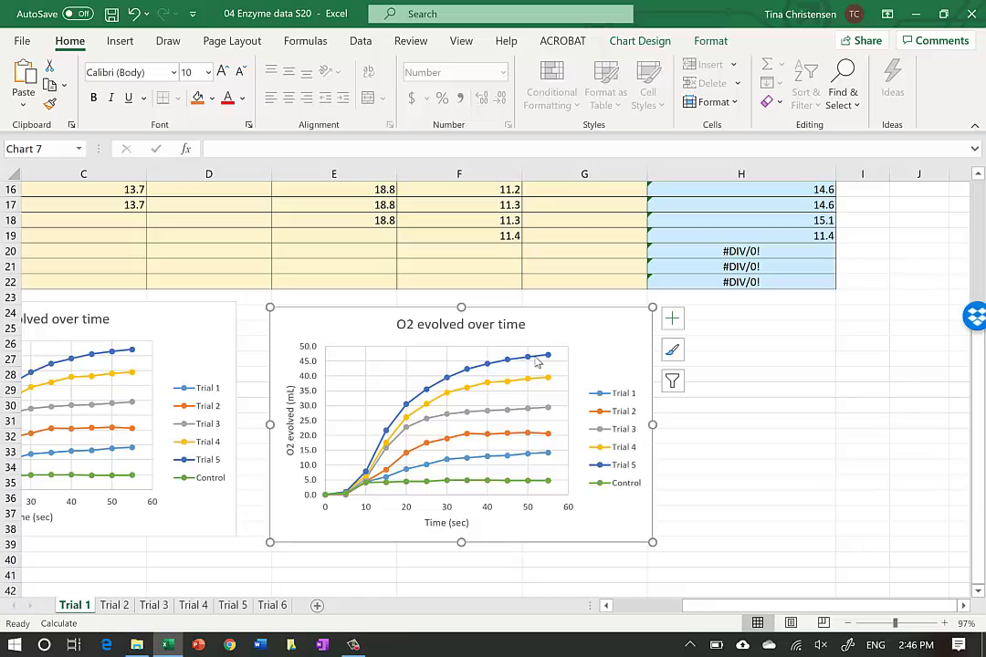
scroll(539, 362, "up", 5)
scroll(538, 362, "left", 2)
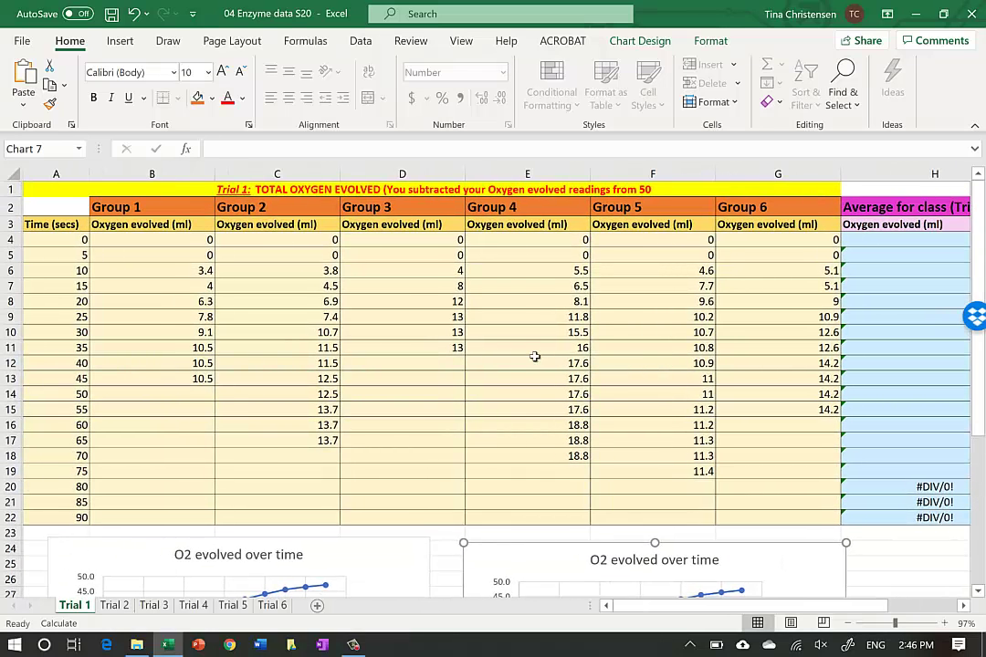
scroll(534, 356, "right", 1)
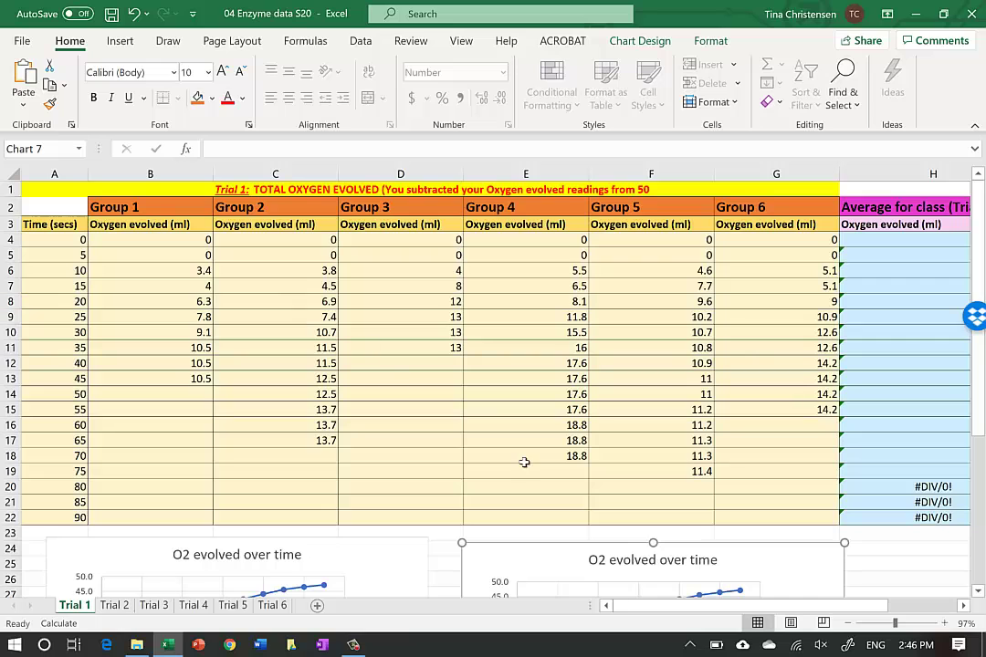
scroll(524, 462, "down", 5)
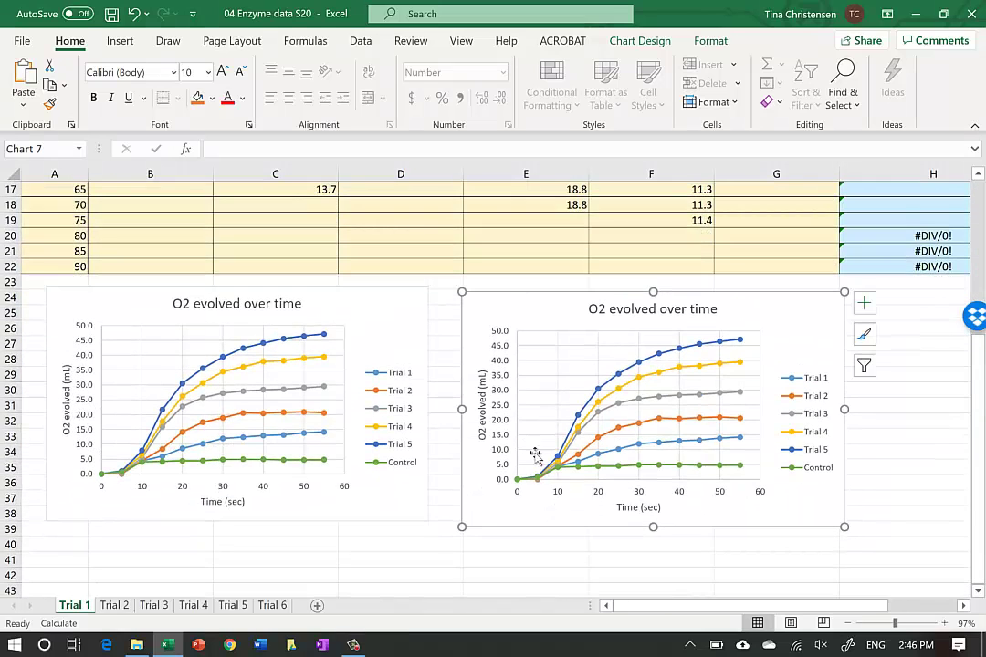
Edit the Trial 1 series in the copied chart so its X values use 'Trial 1'!$A$6:$A$8.
left_click(711, 346)
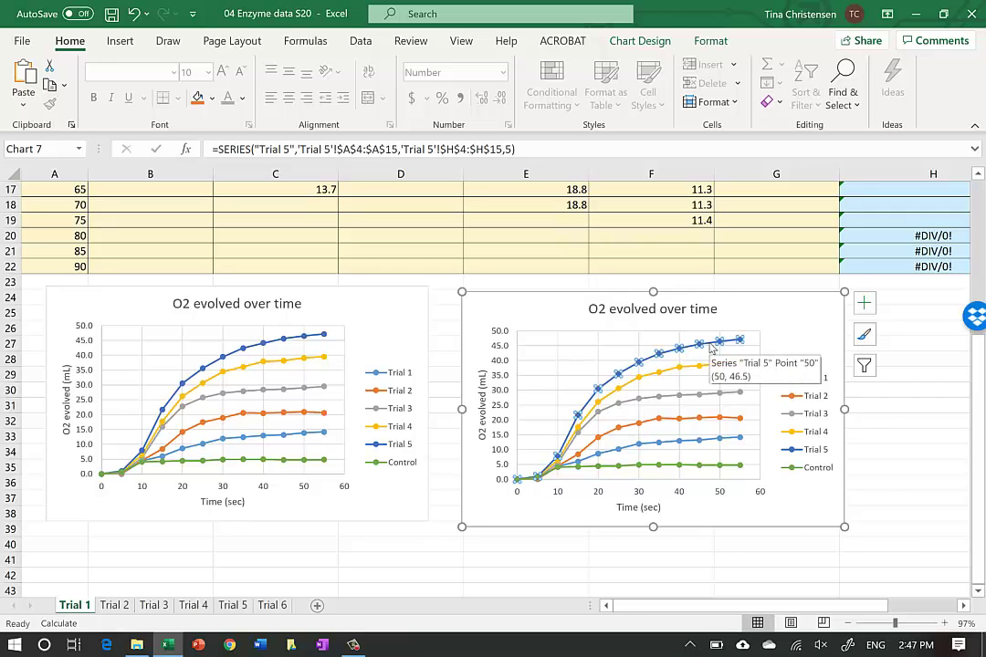
right_click(711, 348)
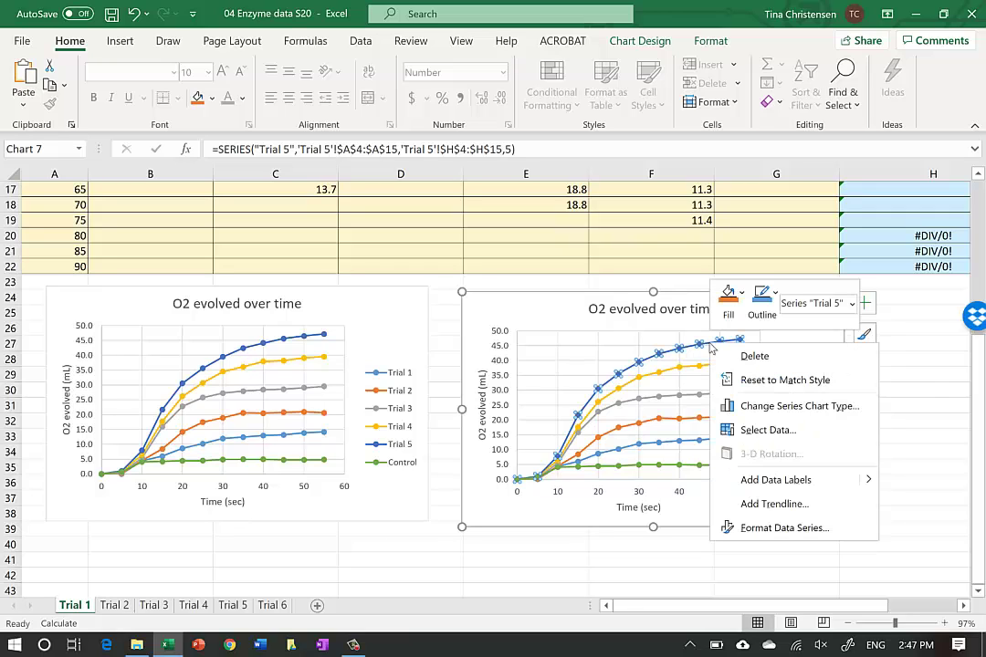
left_click(754, 431)
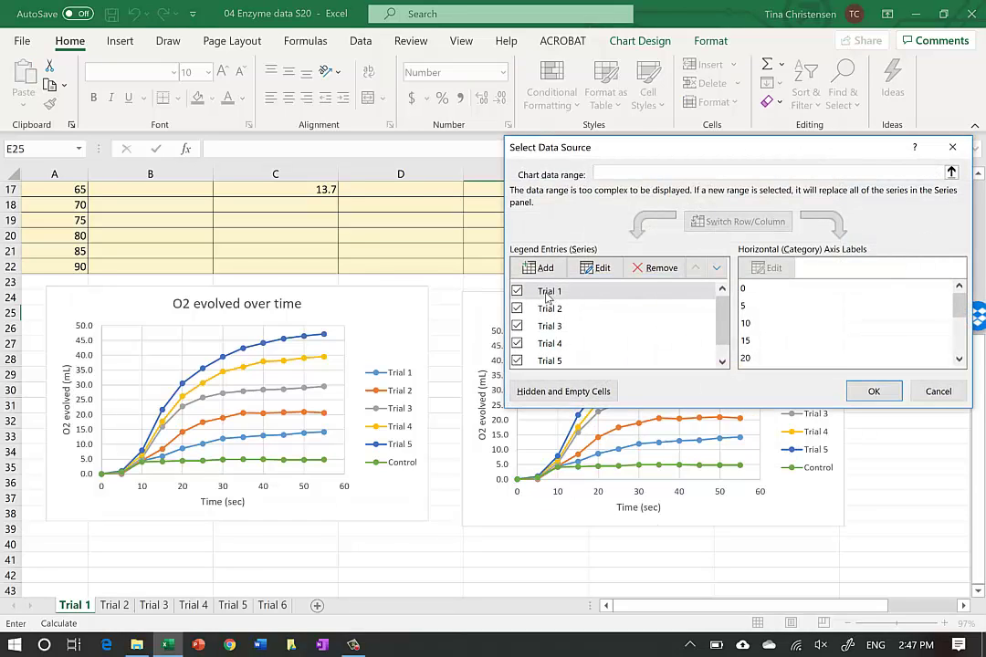
left_click(602, 269)
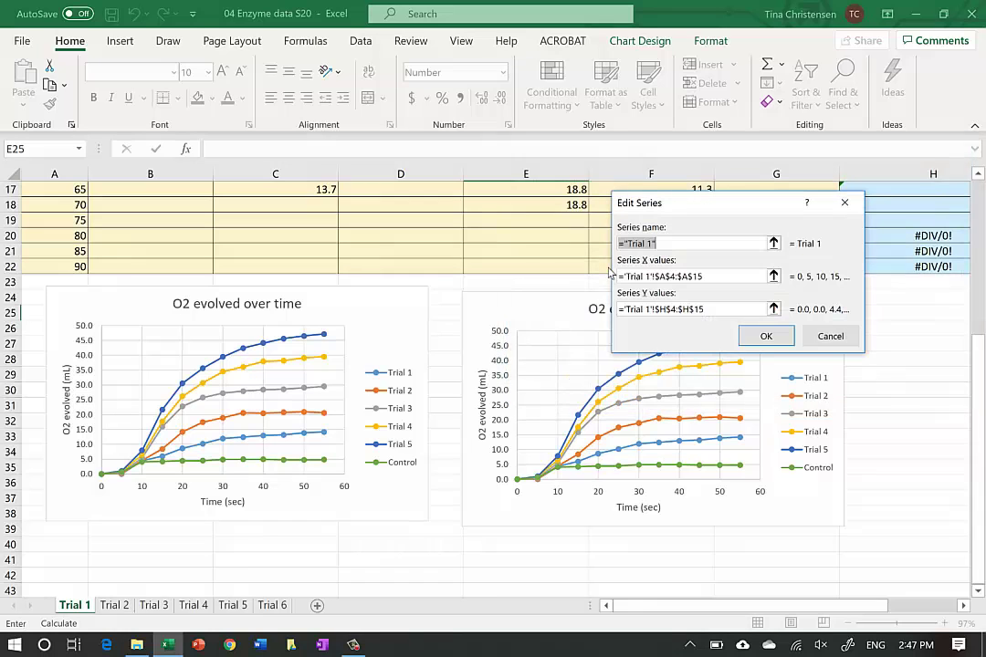
left_click(675, 276)
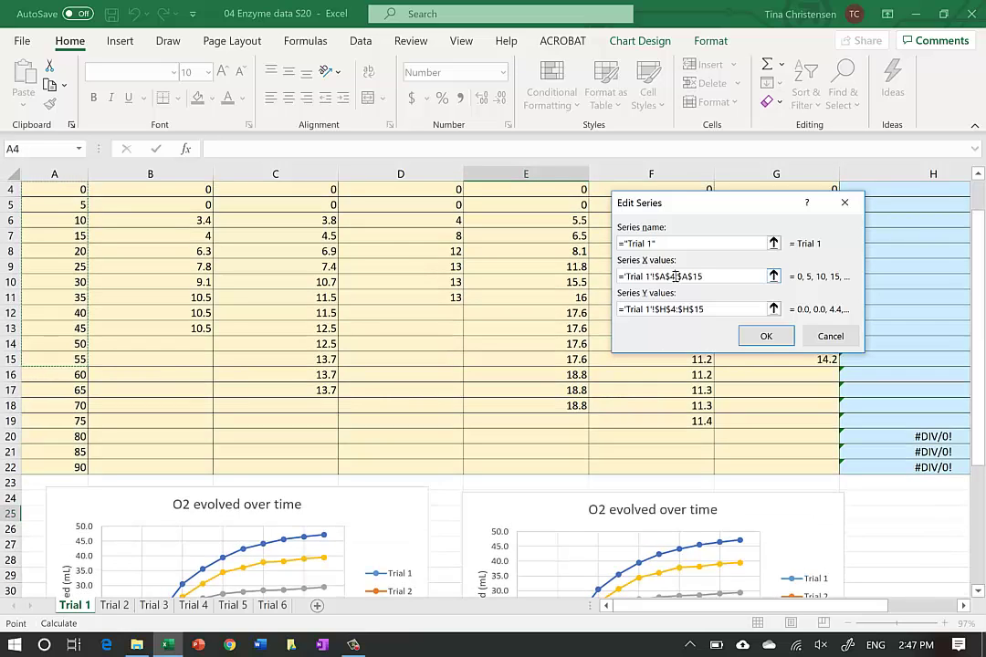
key("BackSpace")
type("6")
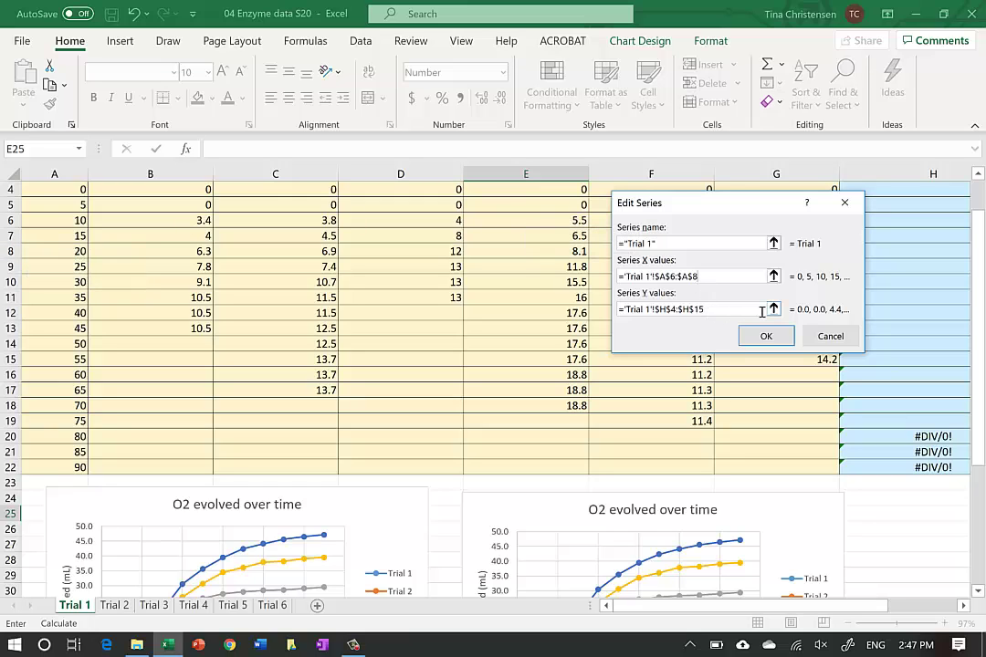
Set the Trial 1 series Y values to 'Trial 1'!$H$6:$H$8 and apply the data change to the copied chart.
left_click(673, 308)
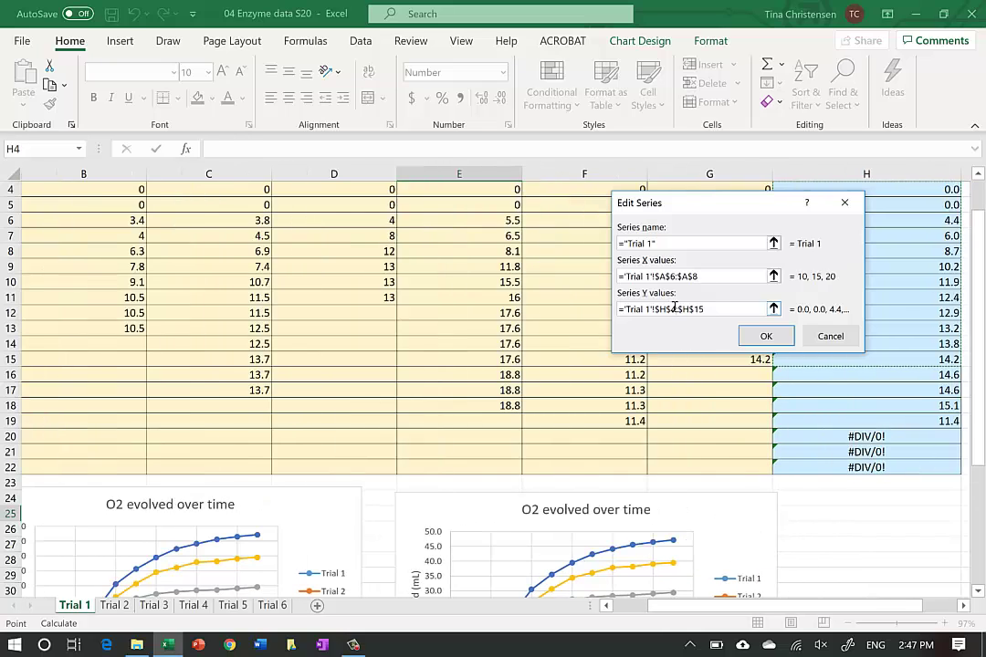
left_click(674, 308)
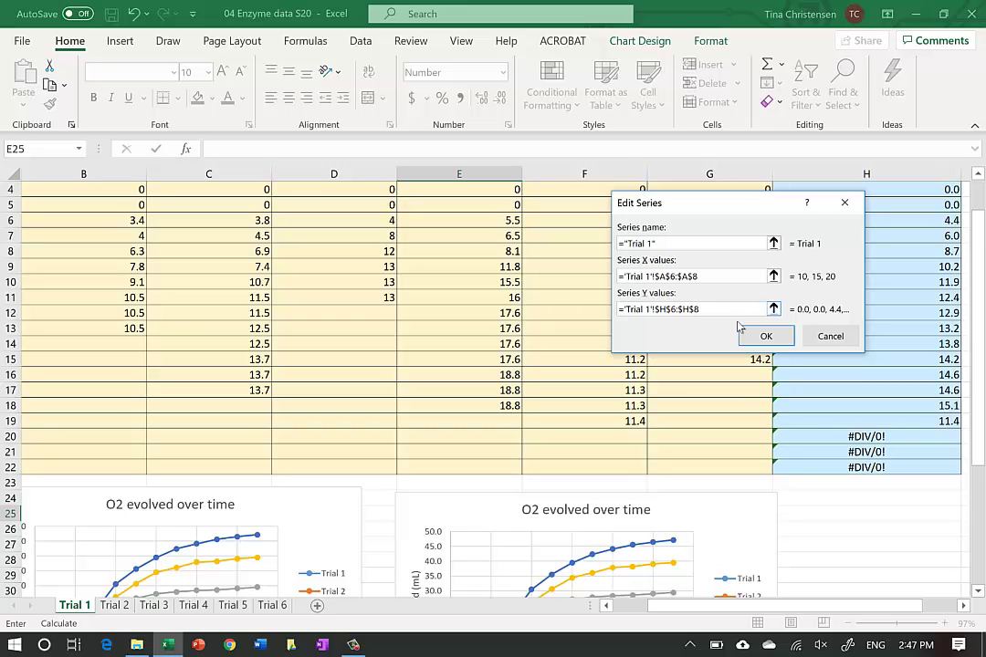
left_click(763, 336)
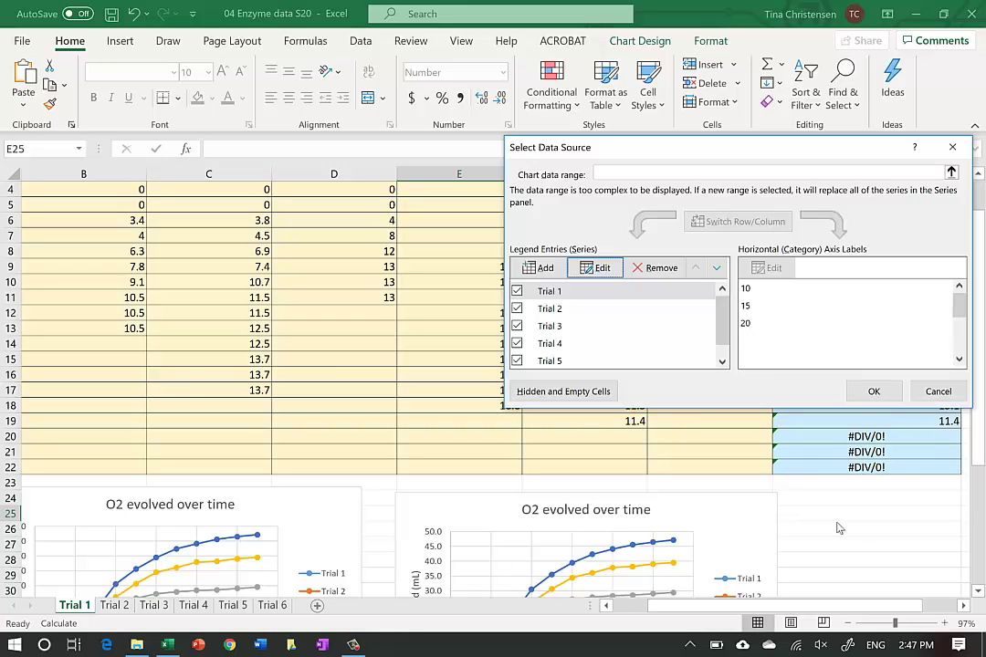
left_click(874, 391)
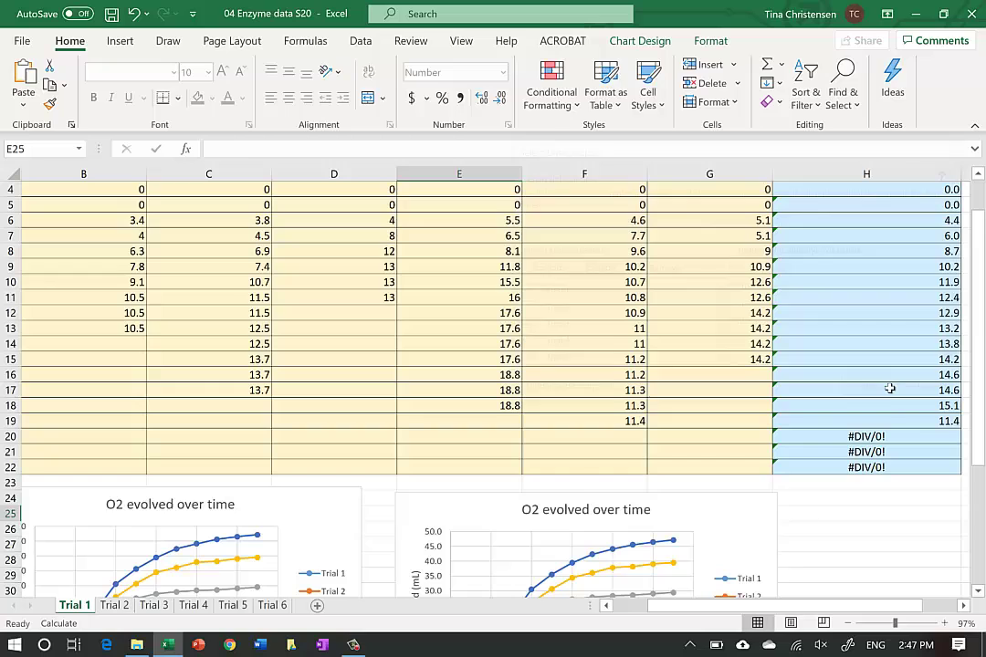
left_click(879, 542)
scroll(879, 543, "down", 5)
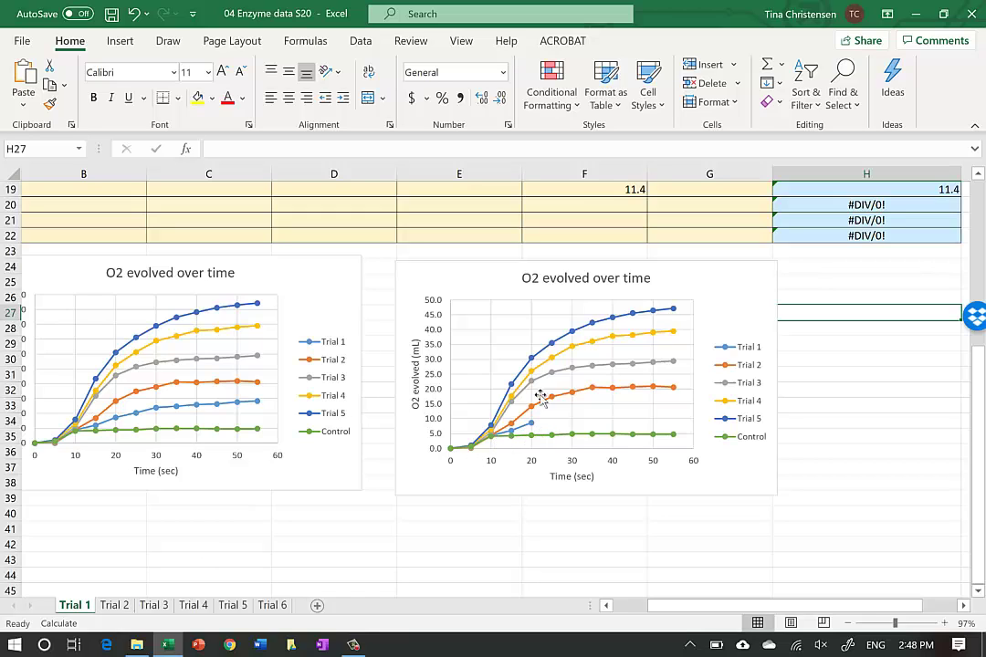
Edit the Trial 2 series in the copied chart so its X values use 'Trial 2'!$A$6:$A$8.
left_click(625, 319)
right_click(625, 320)
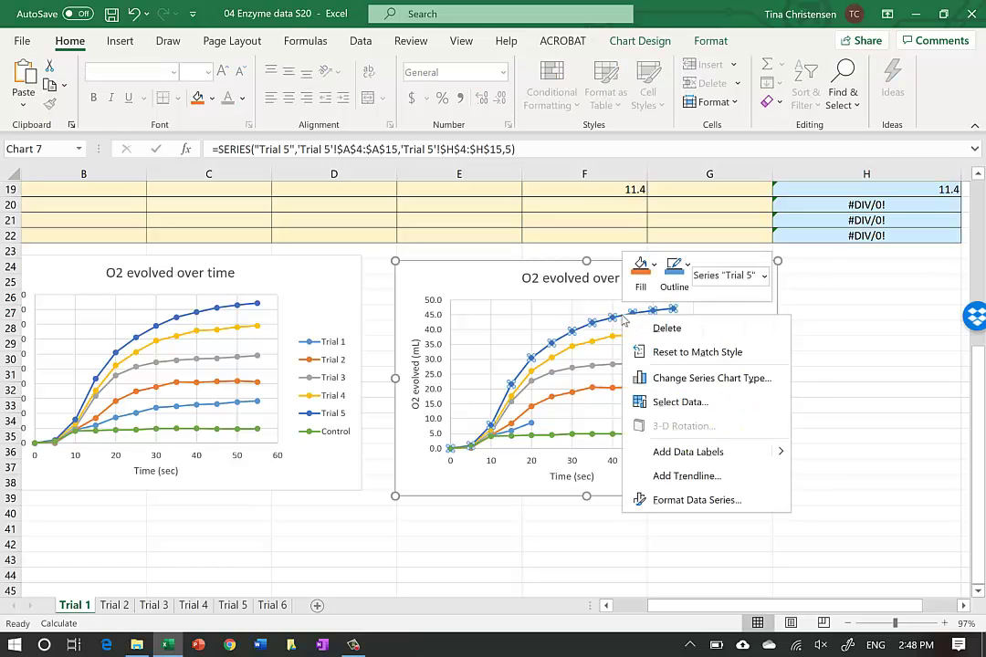
left_click(671, 409)
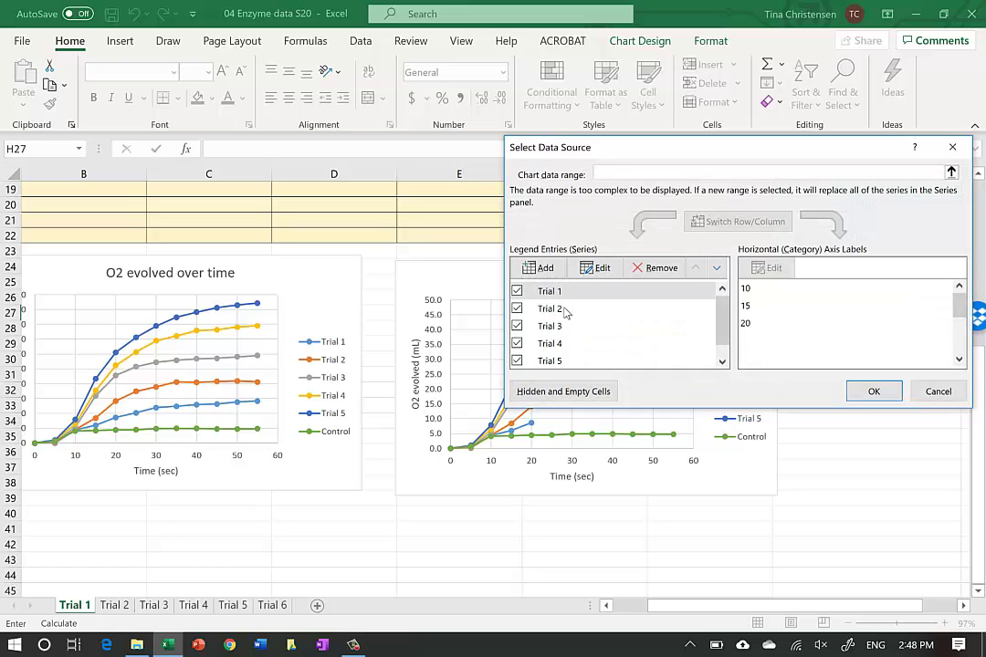
left_click(564, 309)
left_click(597, 268)
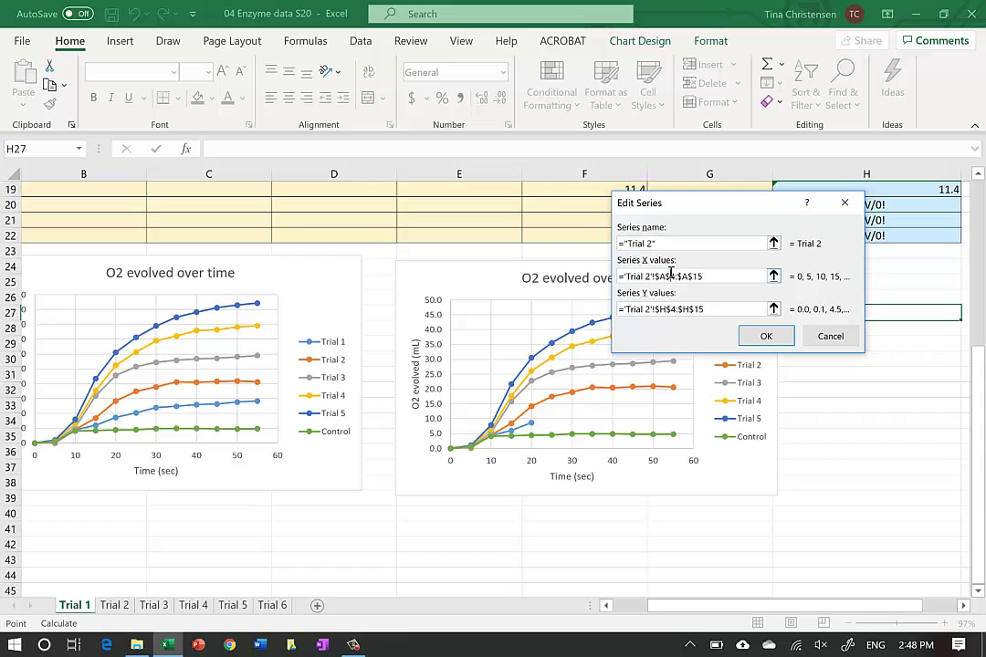
left_click(671, 274)
left_click(673, 275)
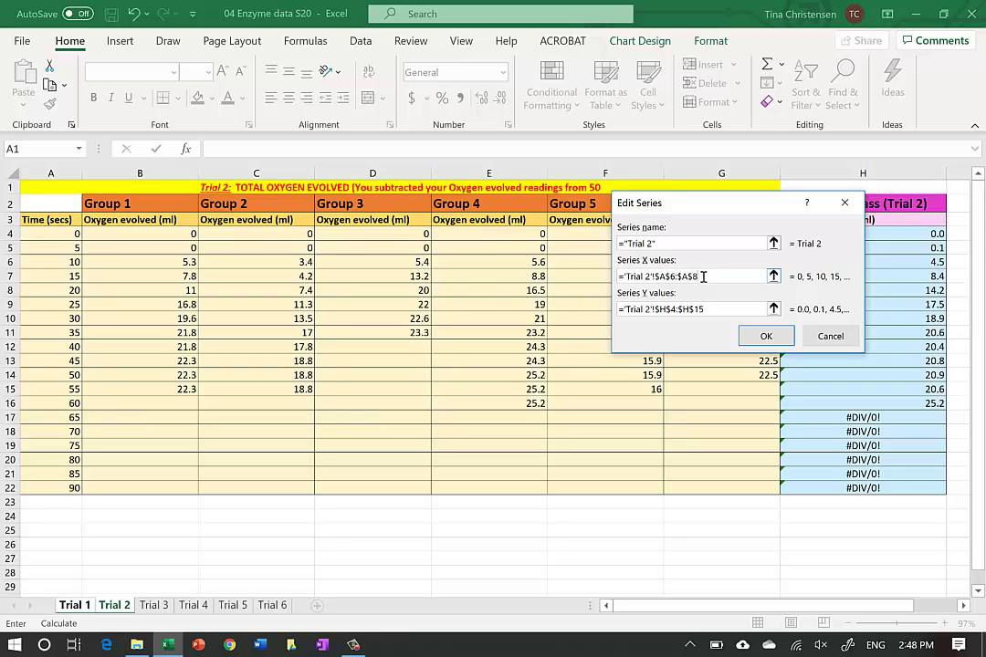
Restrict the Trial 2 series Y values in column H to the same rows as its X values and accept the series edit.
left_click(673, 311)
key("Delete")
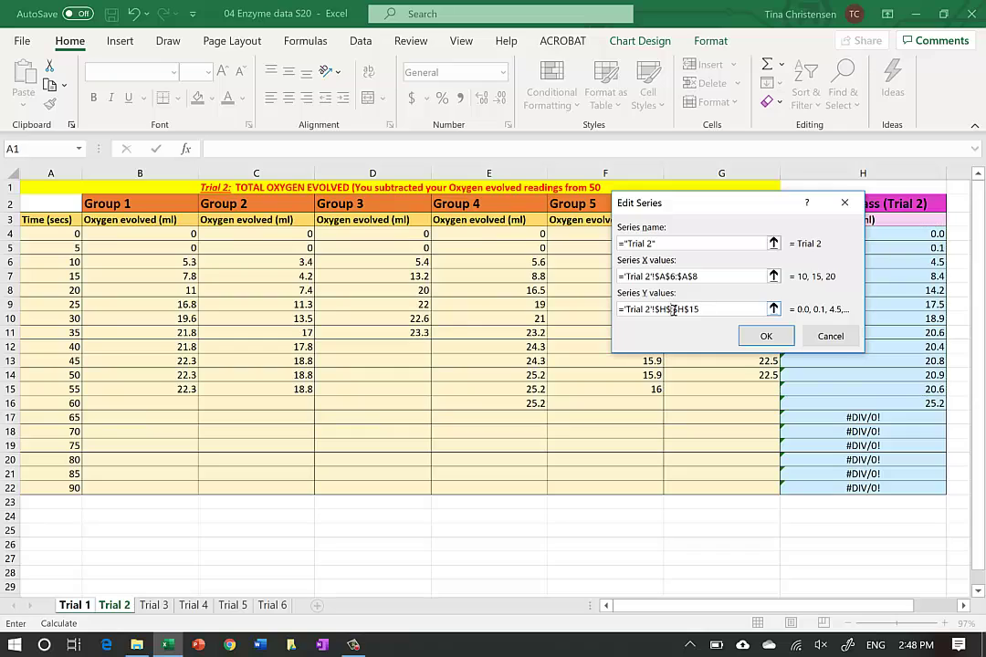
type("$")
left_click_drag(697, 311, 708, 312)
left_click(763, 336)
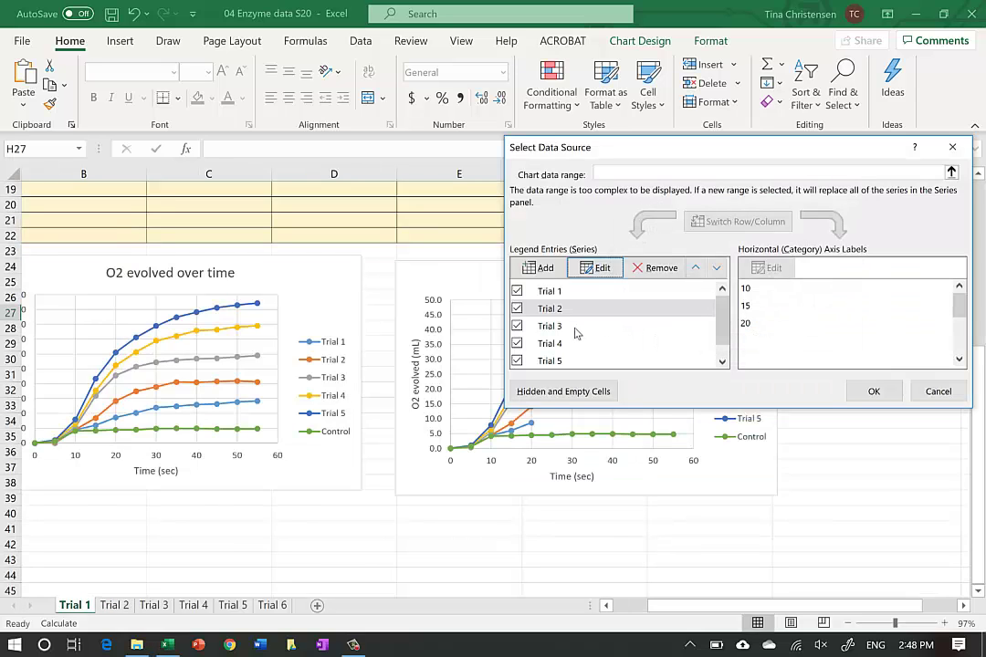
Limit the Trial 3 series in the copied chart to X values 'Trial 3'!$A$6:$A$8 and Y values 'Trial 3'!$H$6:$H$8.
left_click(575, 327)
left_click(595, 268)
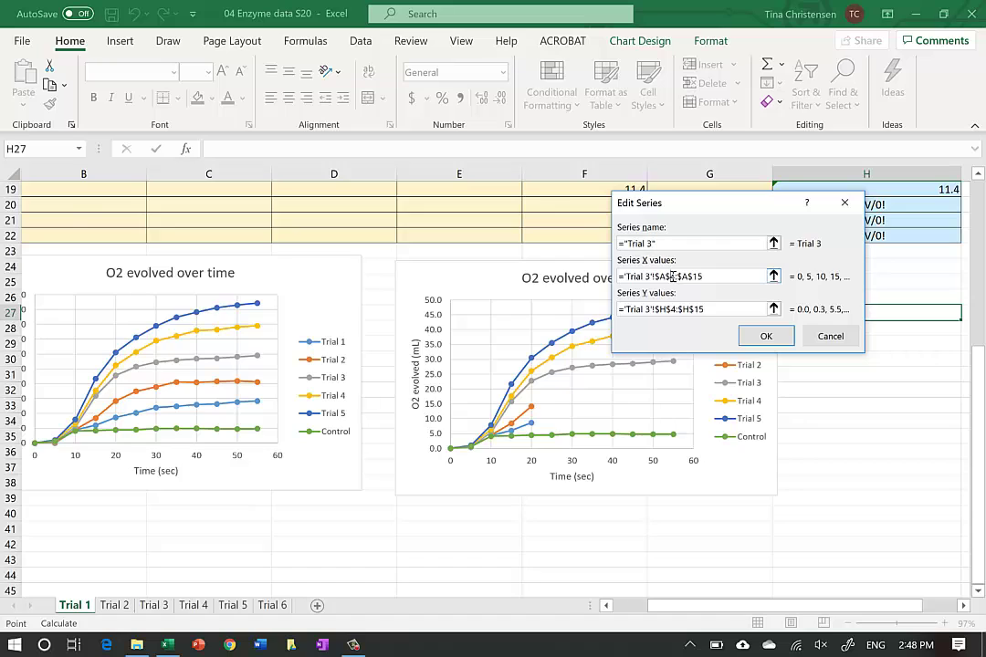
left_click(673, 275)
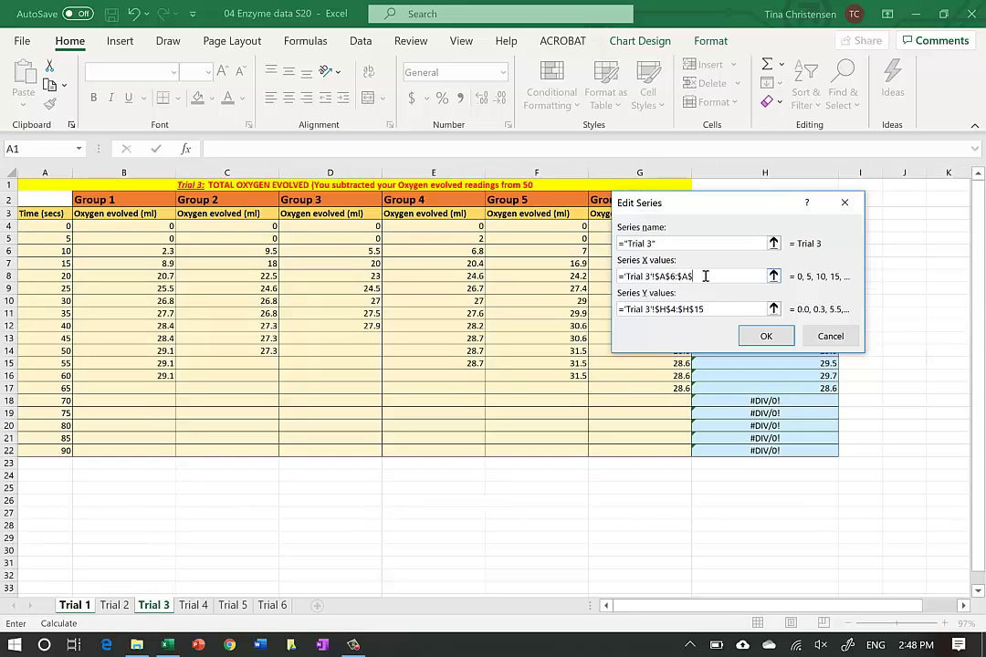
type("8")
left_click(674, 311)
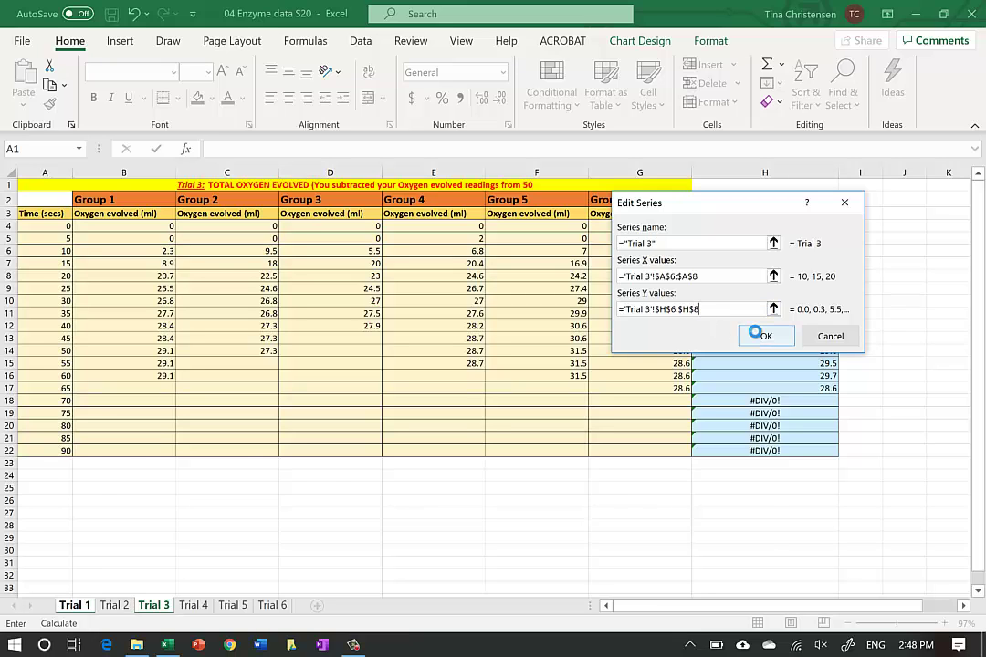
left_click(758, 334)
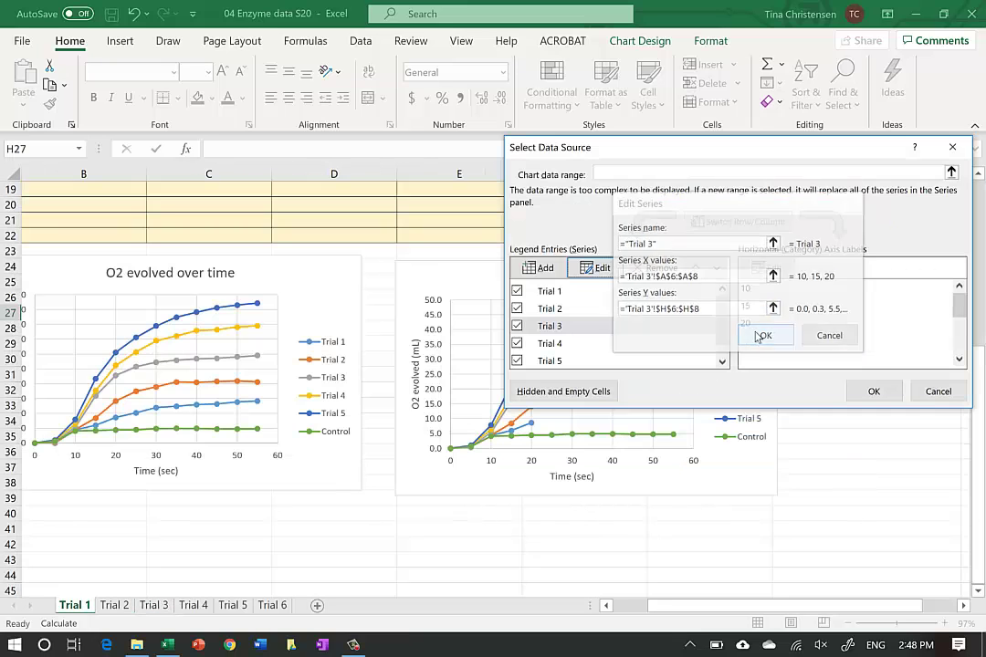
Limit the Trial 4 series to X values 'Trial 4'!$A$6:$A$8 and Y values 'Trial 4'!$H$6:$H$8, and accept the edit.
left_click(550, 343)
left_click(596, 267)
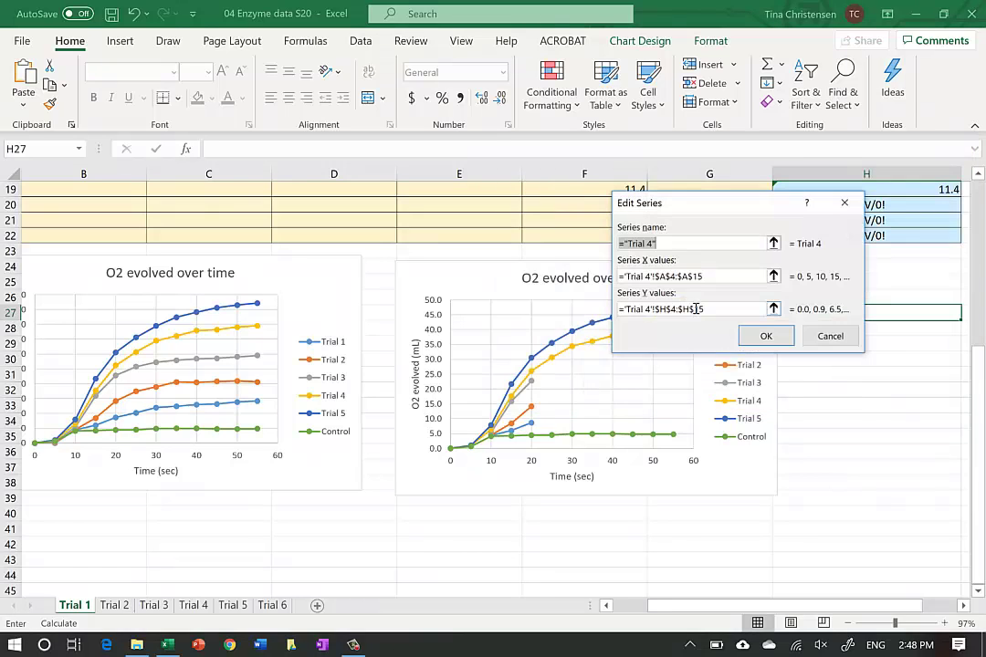
left_click(675, 276)
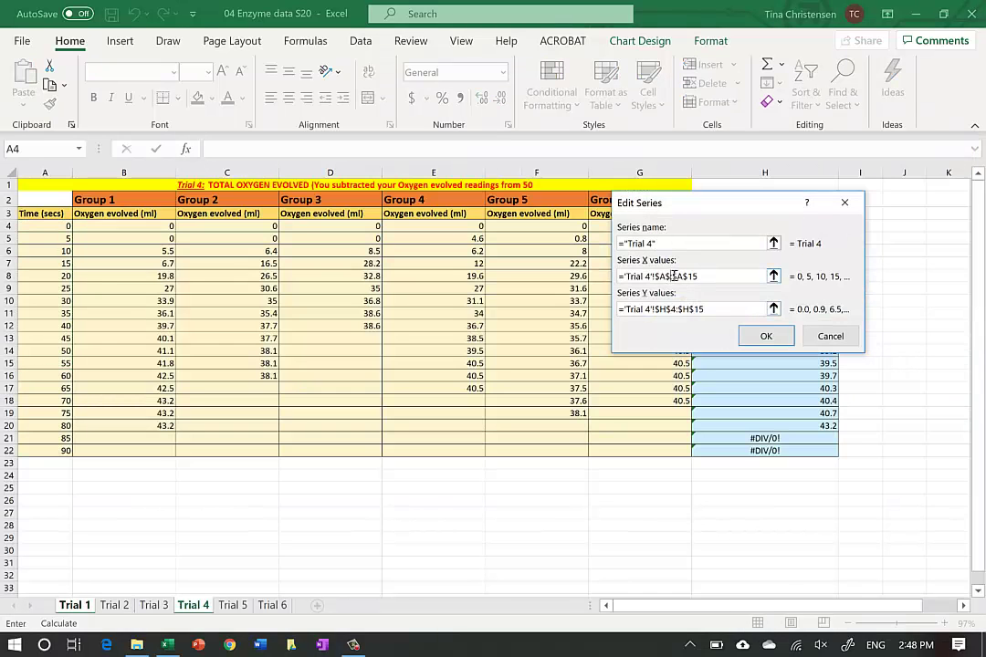
key("BackSpace")
type("6")
left_click(673, 310)
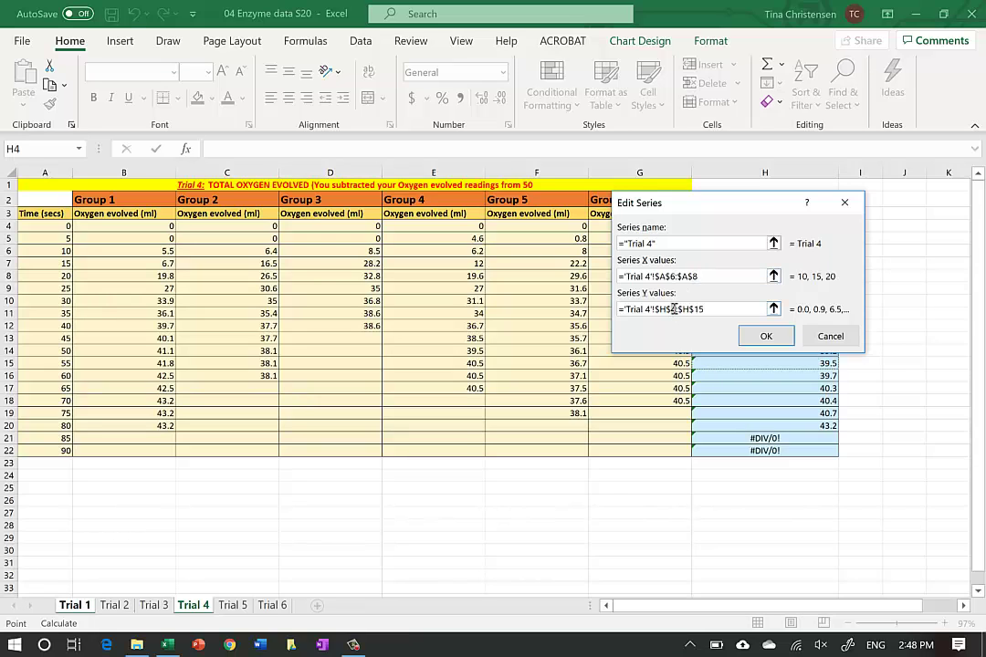
left_click(673, 309)
double_click(701, 310)
left_click(766, 336)
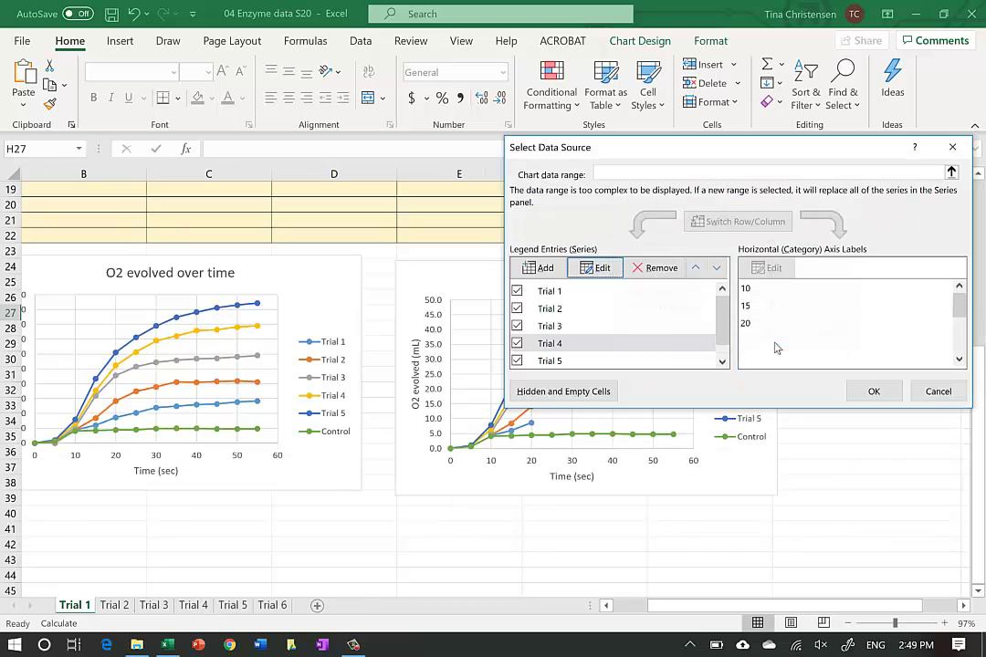
Change the Trial 5 series ranges to 'Trial 5'!$A$6:$A$8 for X and 'Trial 5'!$H$6:$H$8 for Y.
left_click(610, 362)
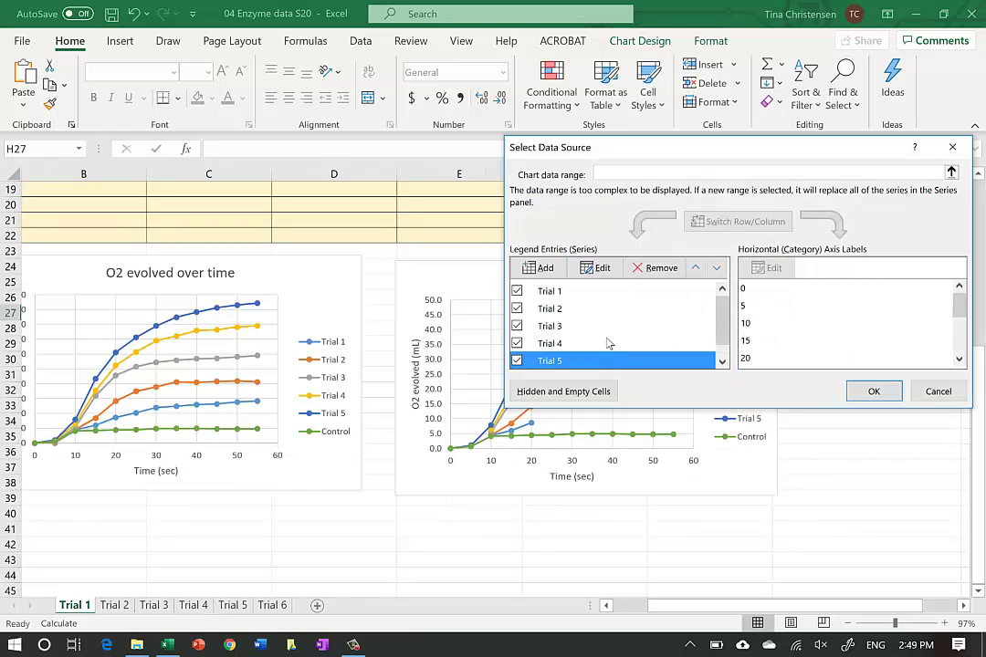
left_click(595, 268)
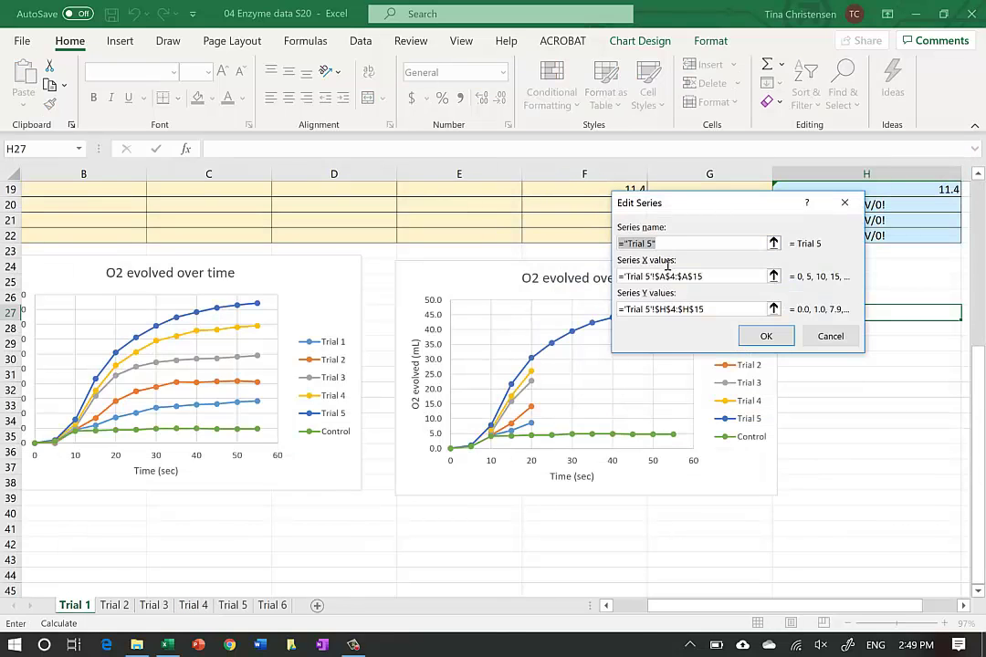
left_click(671, 277)
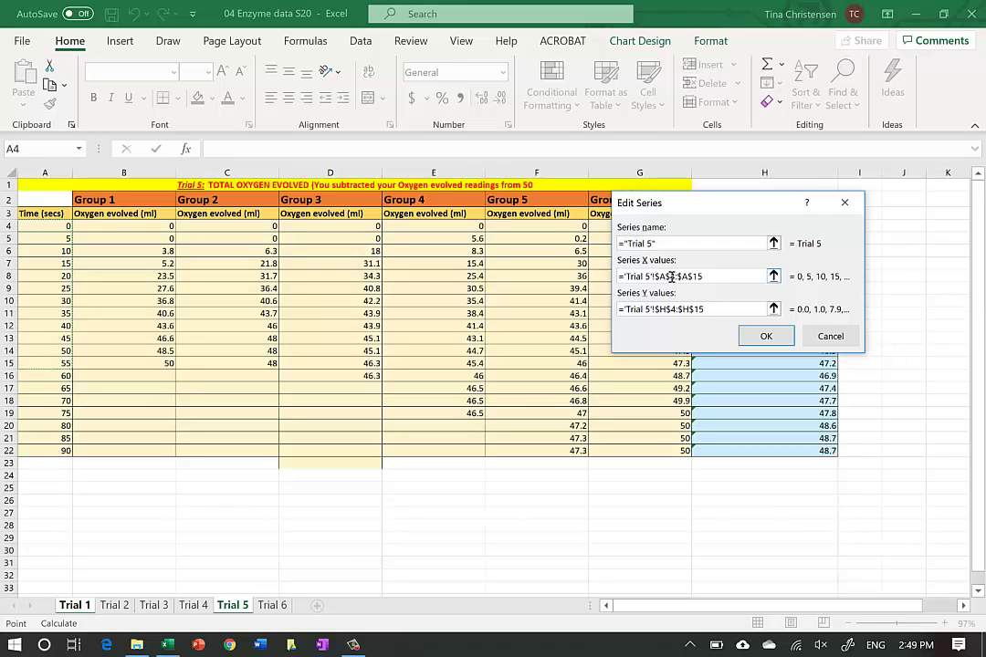
left_click(671, 277)
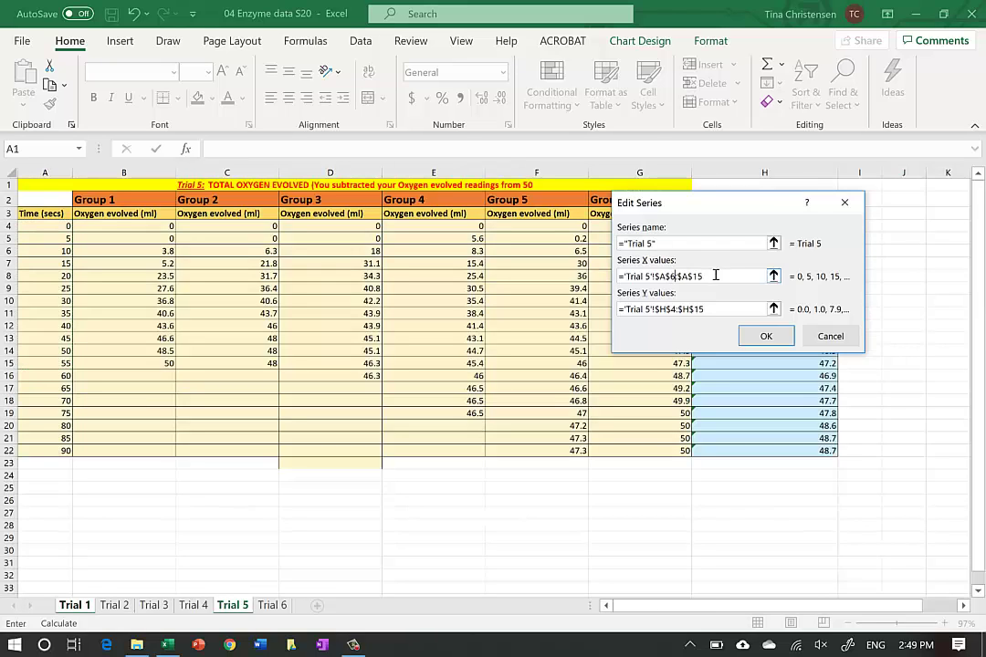
key("BackSpace")
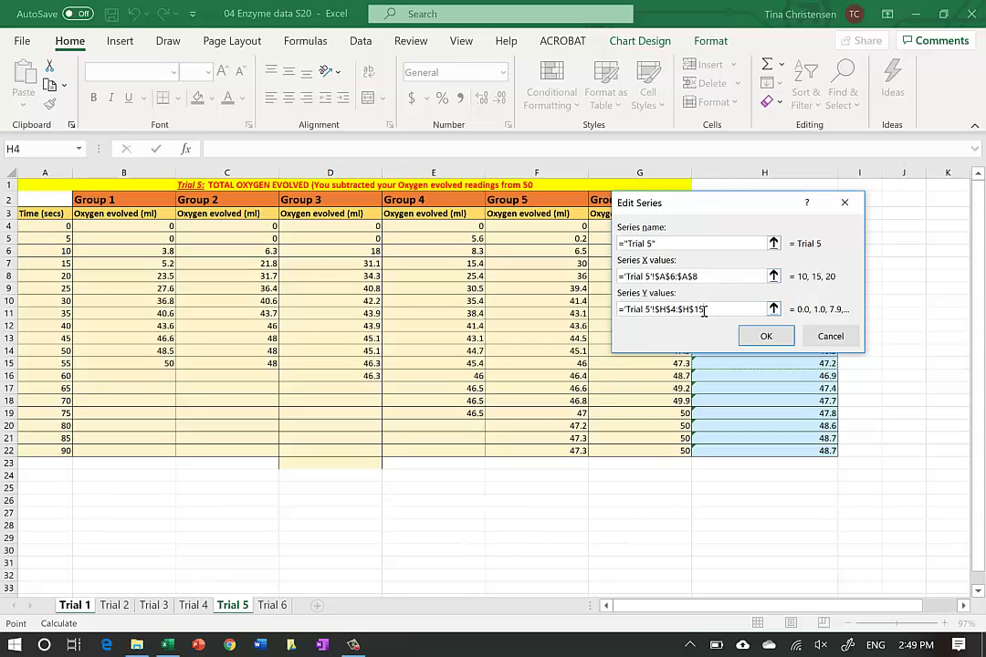
key("BackSpace")
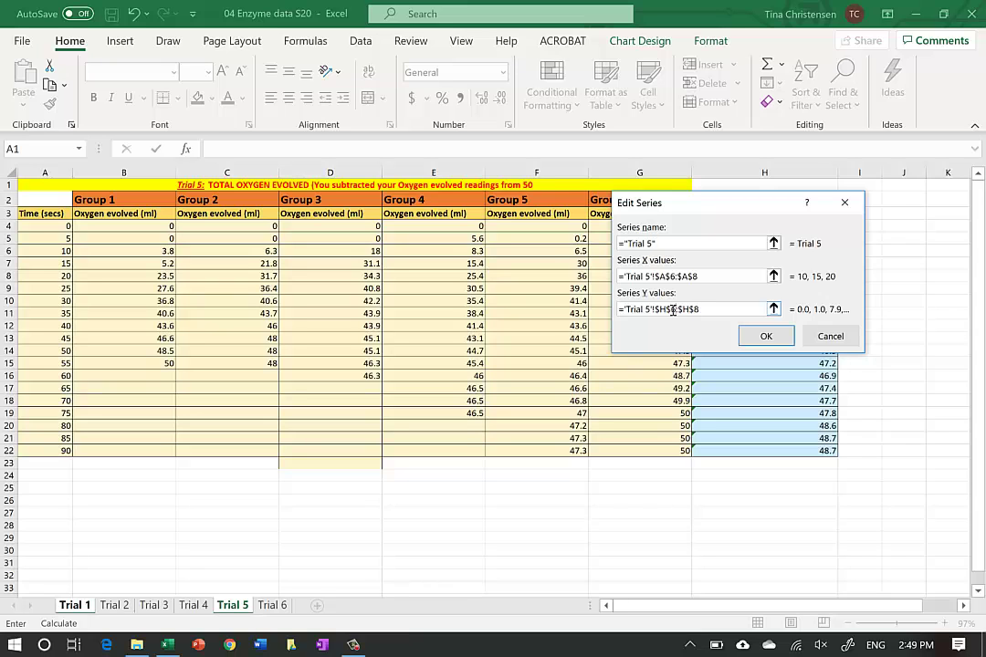
left_click(766, 337)
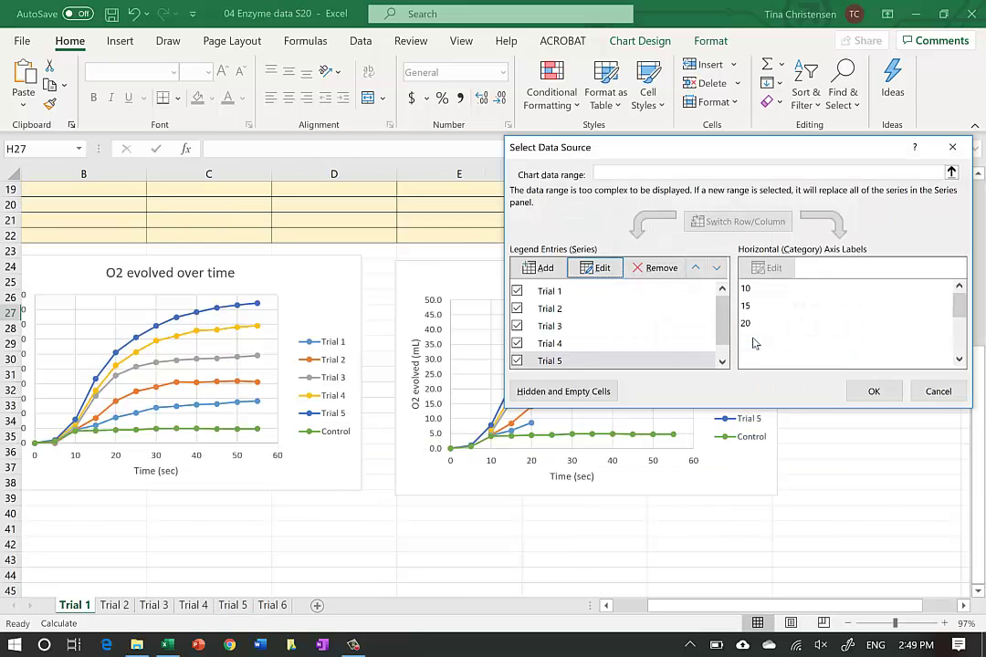
Remove the Control series from the copied chart and apply the data source changes.
scroll(662, 356, "down", 1)
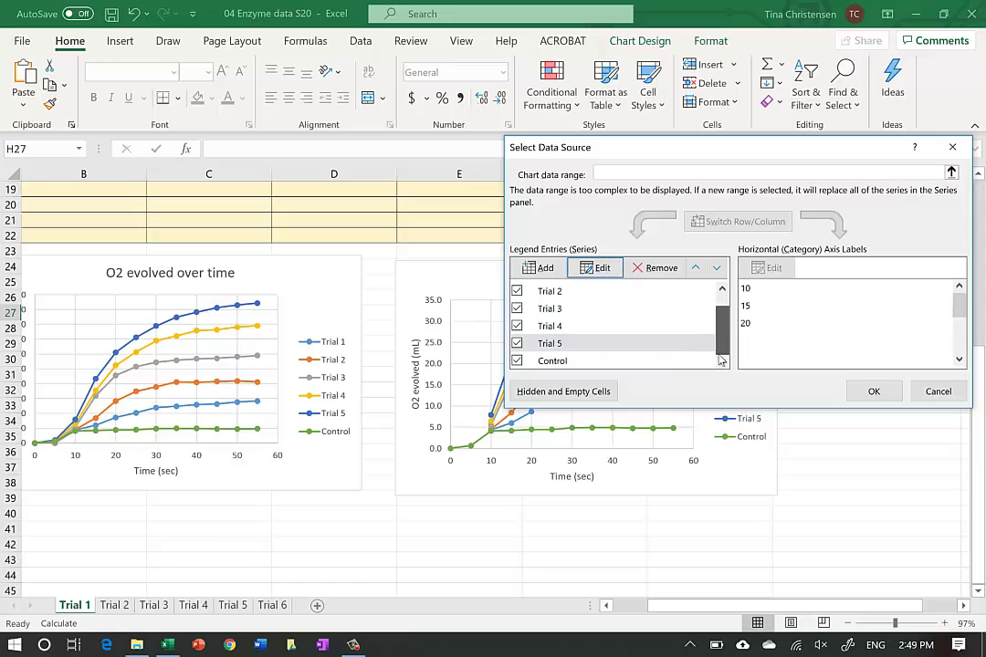
left_click(557, 362)
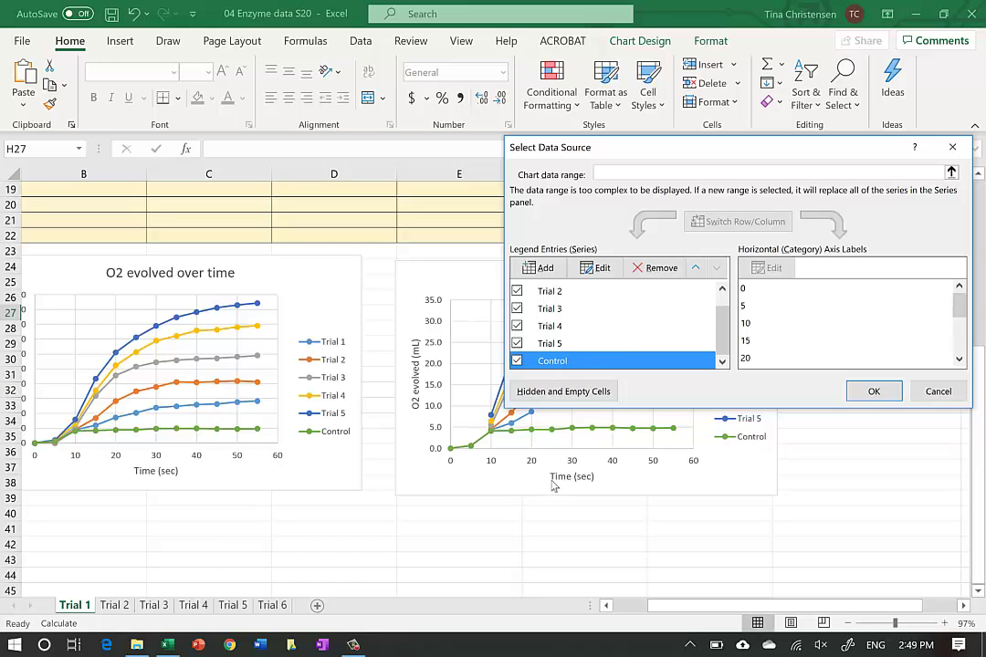
left_click(654, 270)
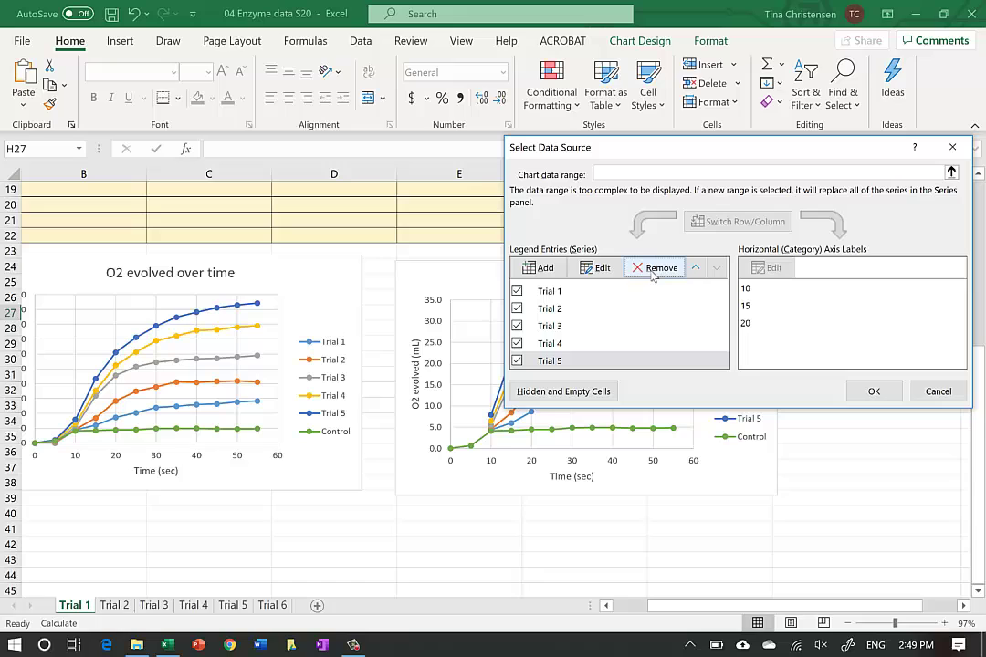
left_click(871, 389)
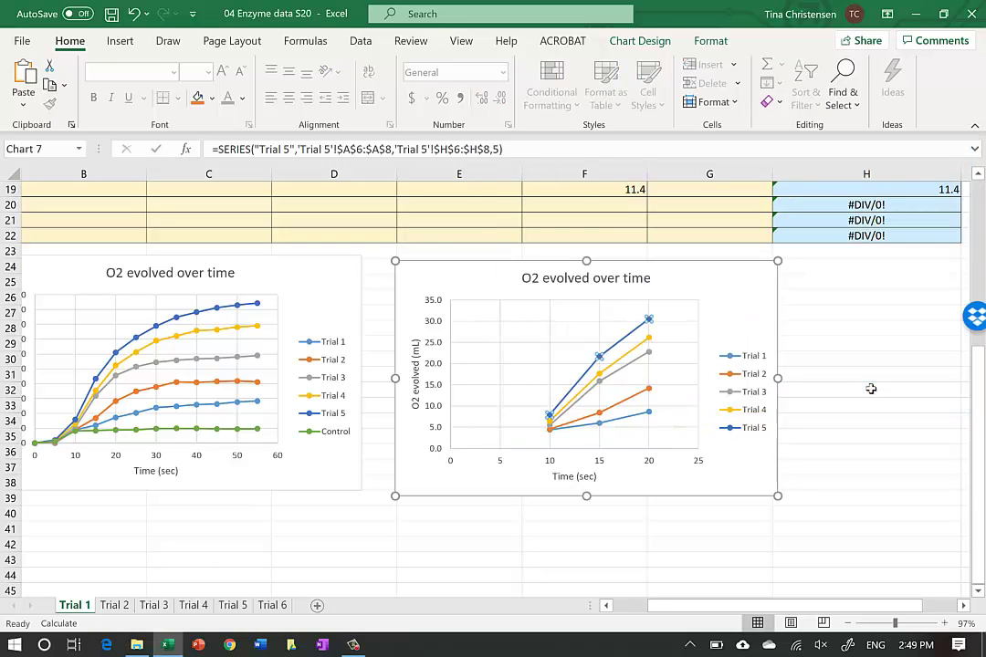
Add a linear trendline to the Trial 5 series in the copied chart.
scroll(871, 389, "up", 2)
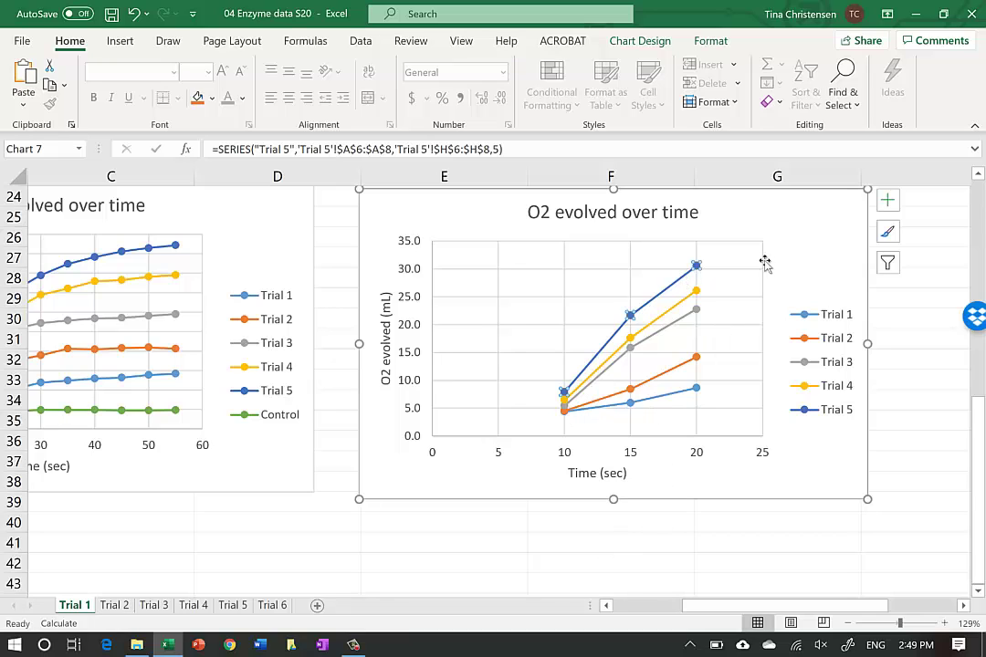
right_click(669, 289)
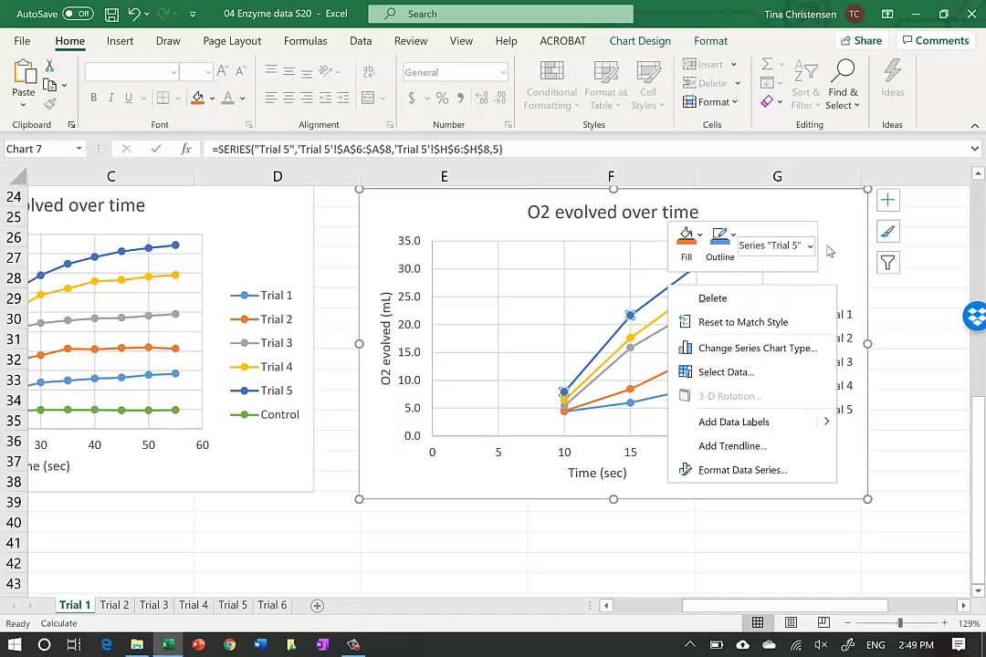
key("Escape")
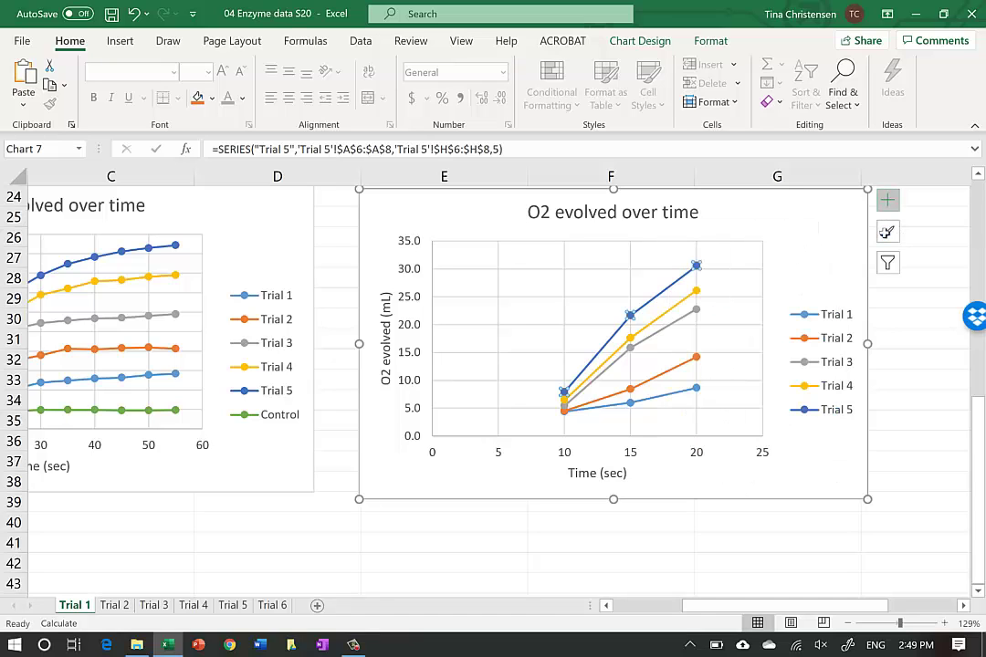
left_click(886, 203)
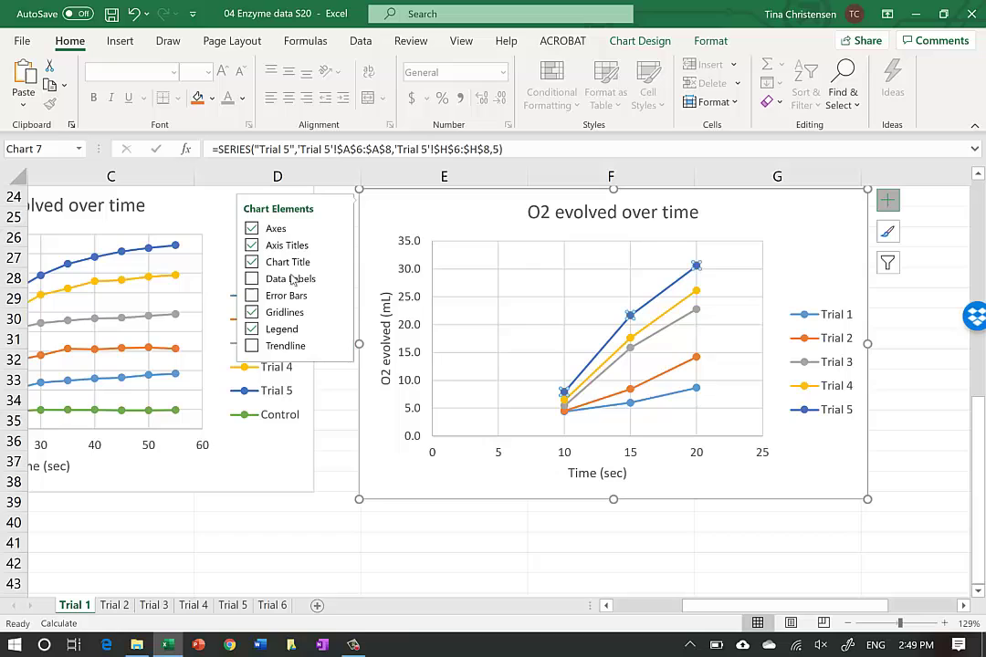
left_click(292, 352)
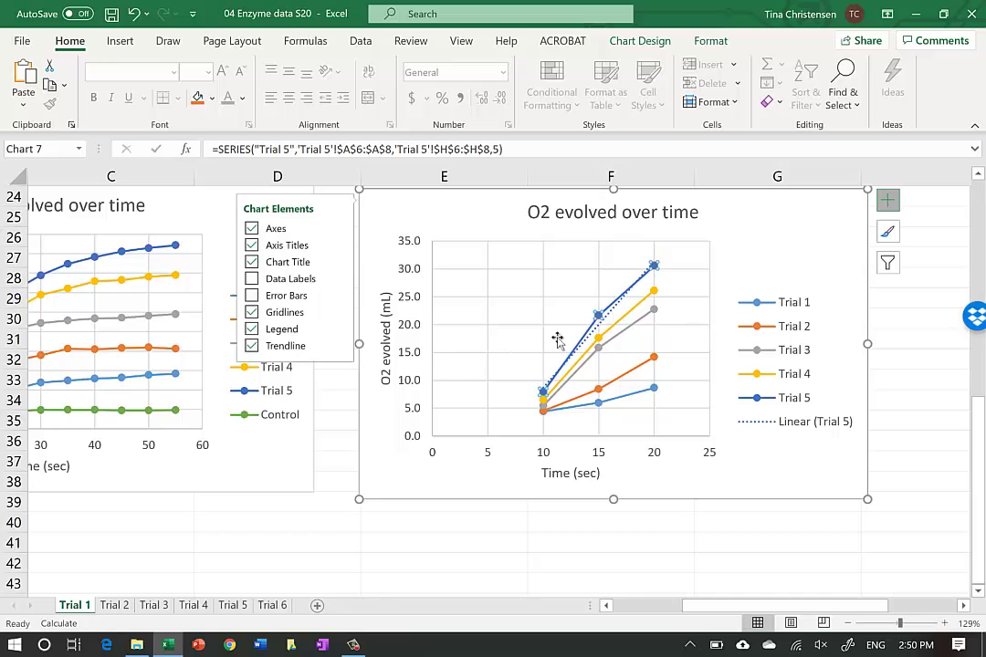
Add linear trendlines to the Trial 4, Trial 3, Trial 2 and Trial 1 series in the copied chart.
left_click(613, 325)
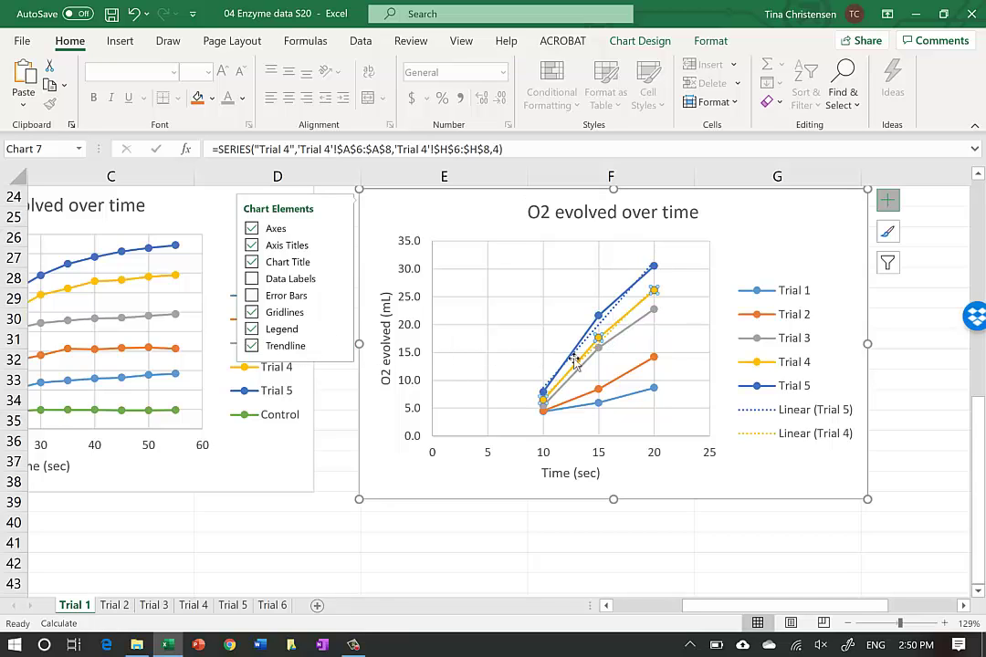
left_click(636, 327)
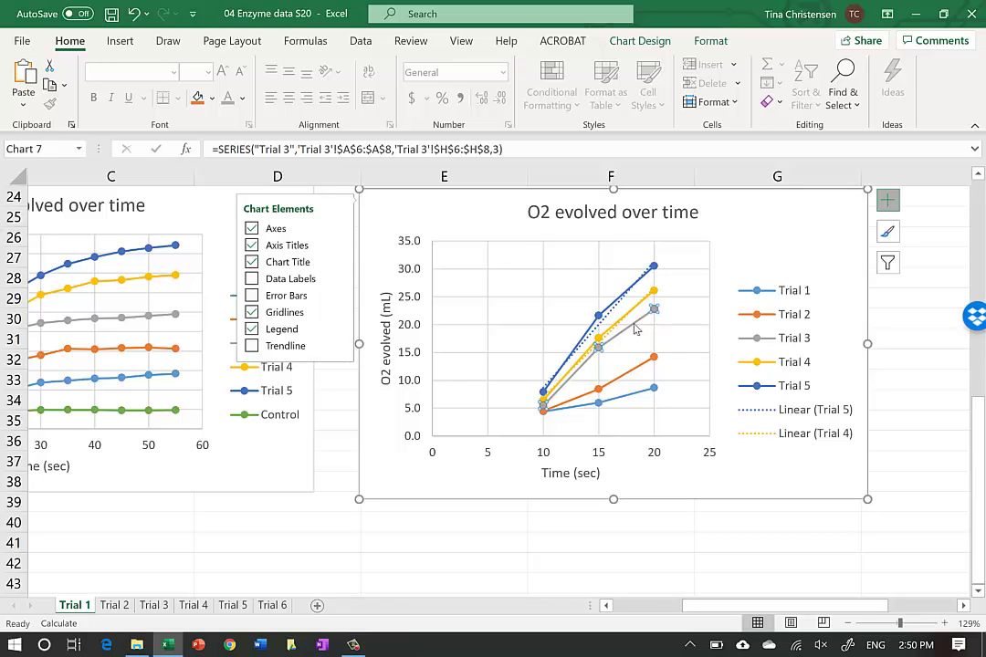
left_click(328, 346)
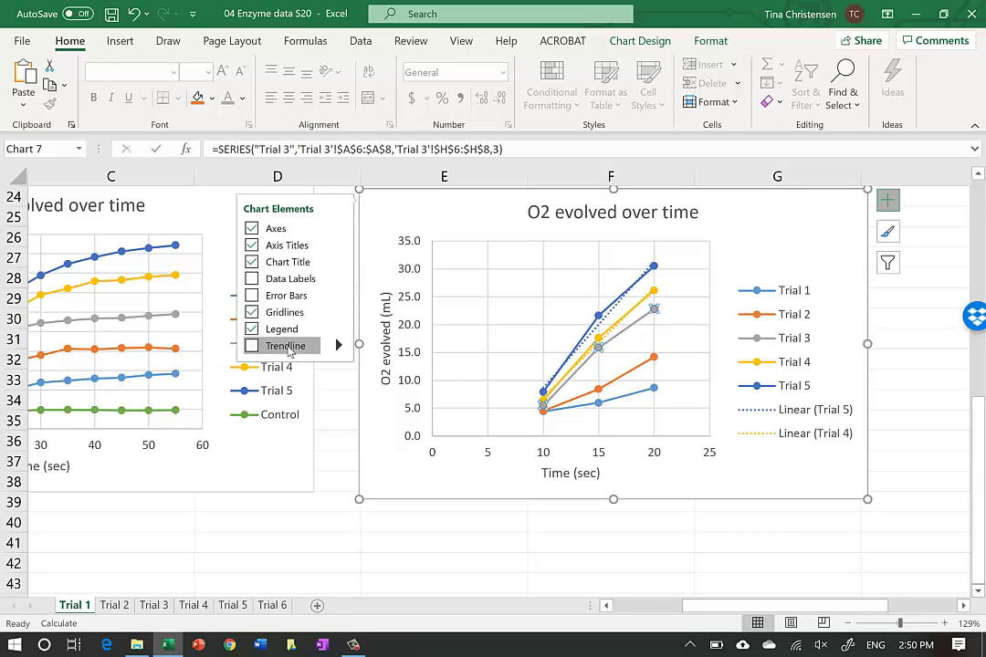
left_click(606, 386)
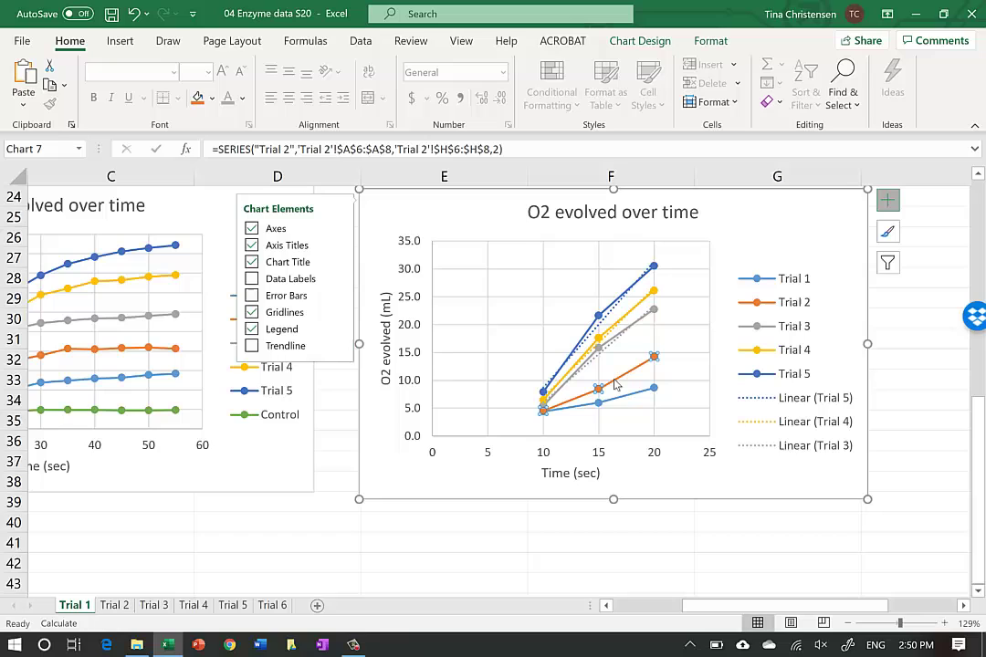
left_click(286, 347)
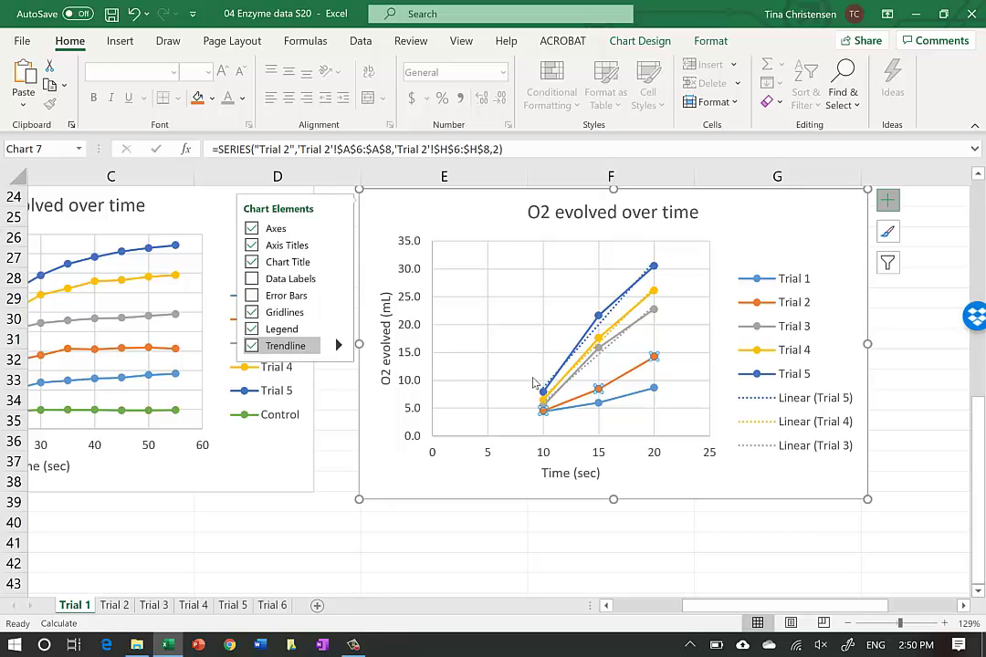
left_click(618, 401)
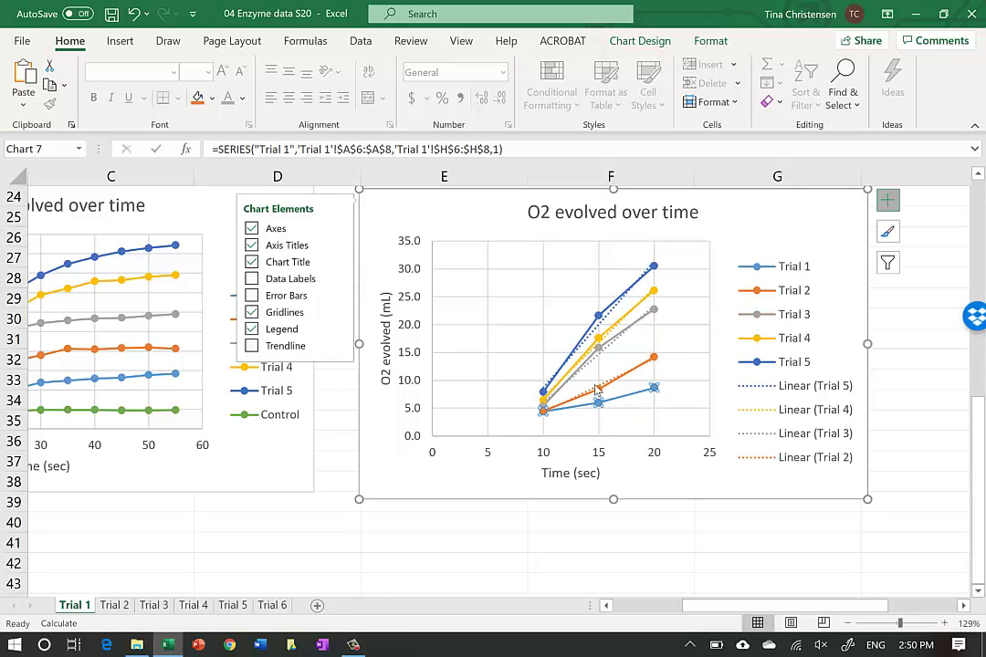
left_click(294, 352)
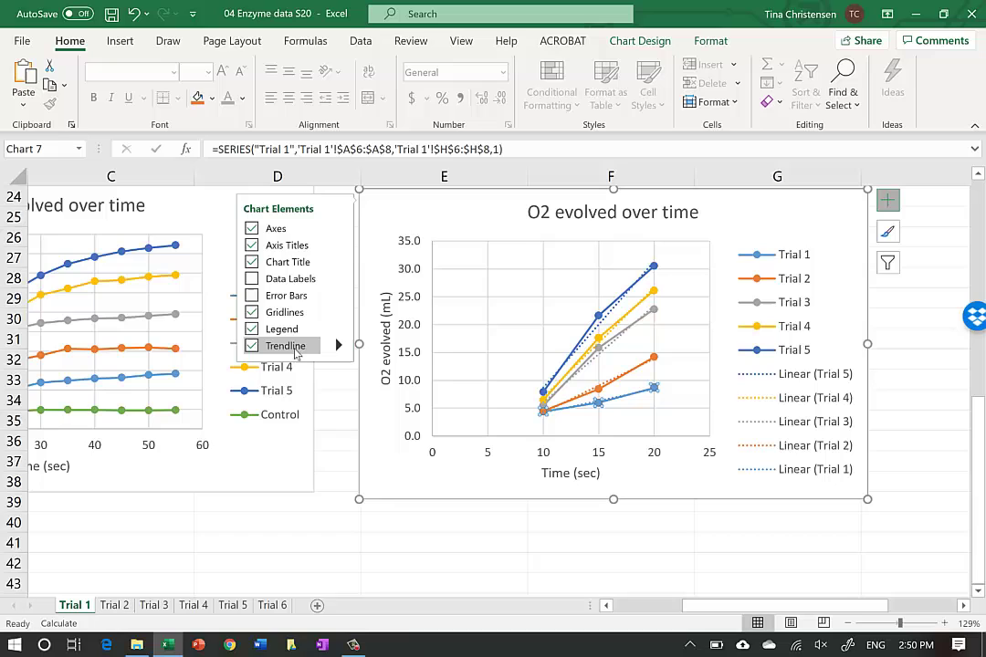
left_click(787, 385)
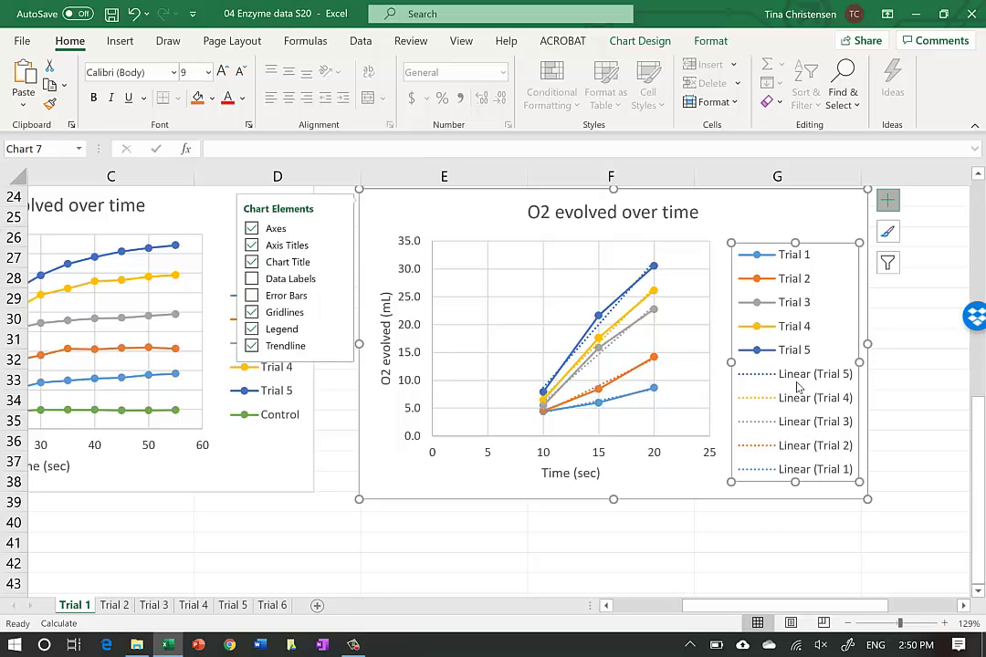
left_click(794, 380)
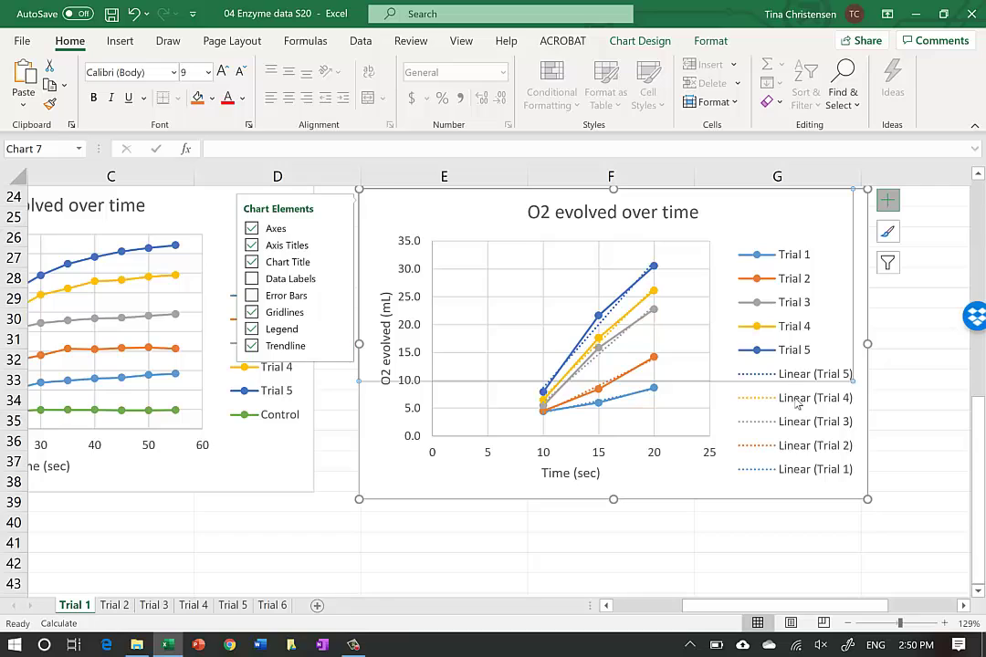
left_click(815, 449)
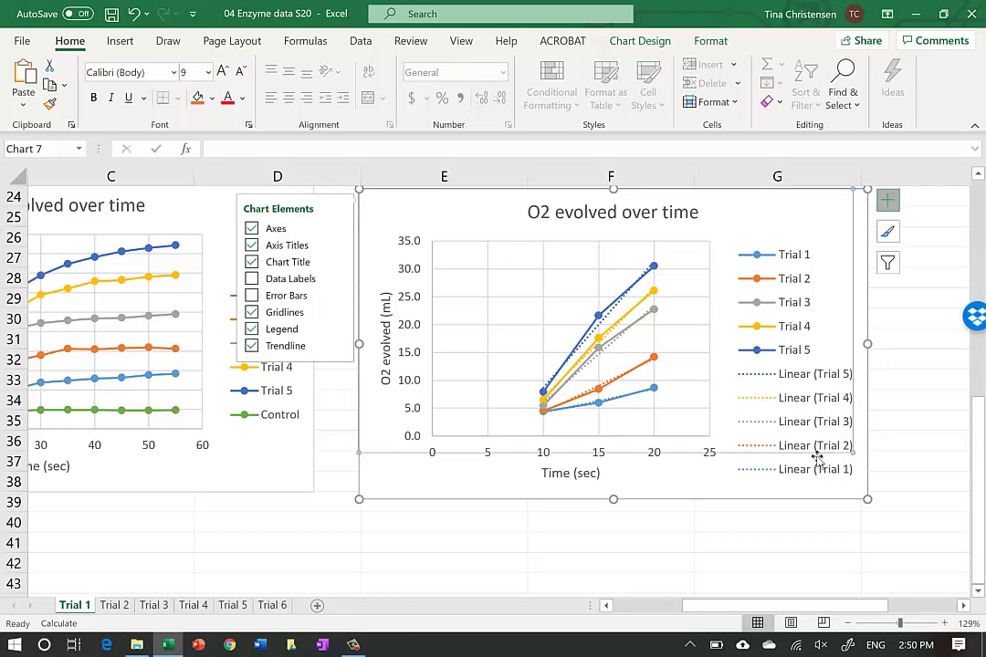
left_click(818, 459)
left_click(837, 424)
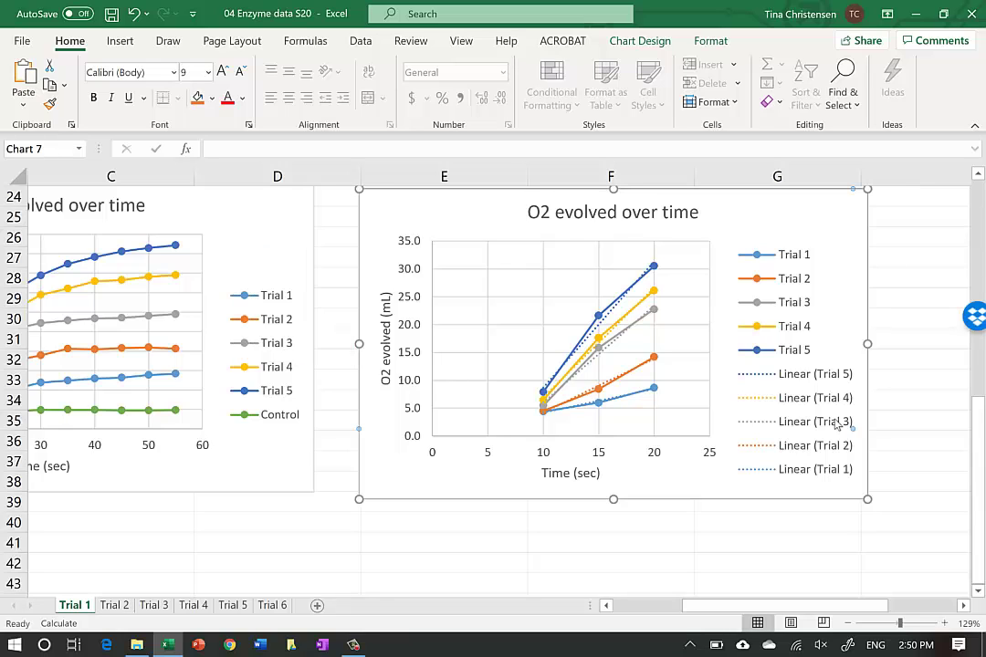
Remove the linear trendline entries for Trial 3, Trial 4 and Trial 5 from the copied chart's legend.
double_click(837, 424)
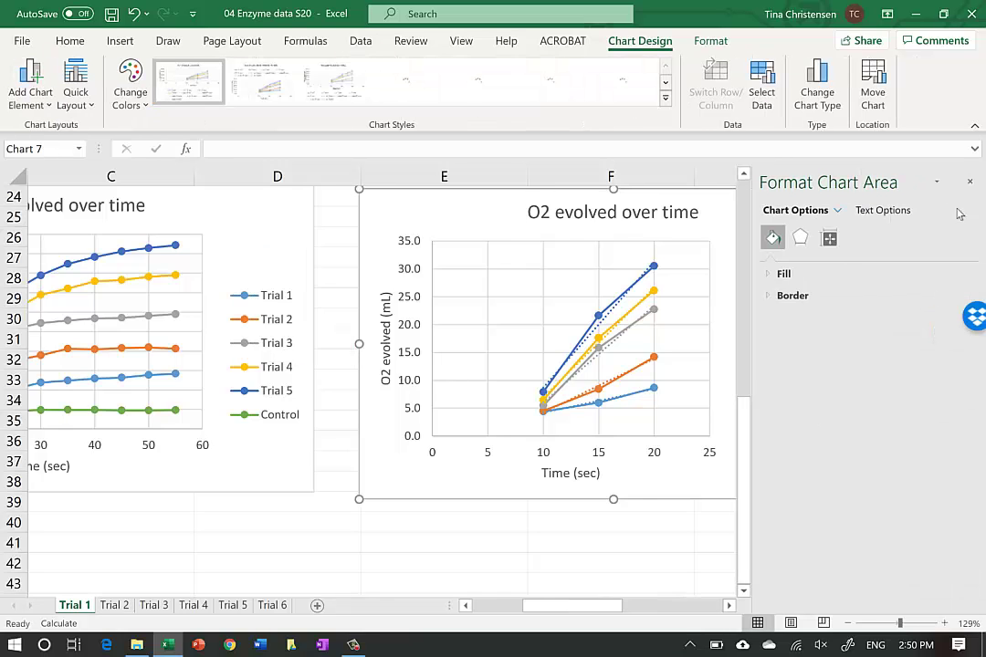
left_click(970, 182)
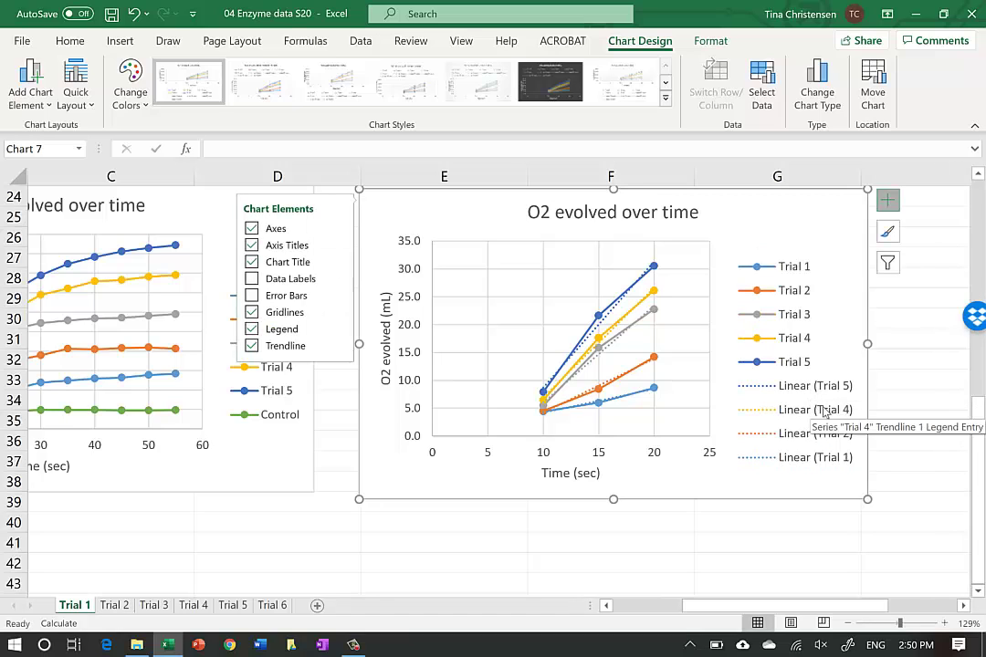
left_click(825, 412)
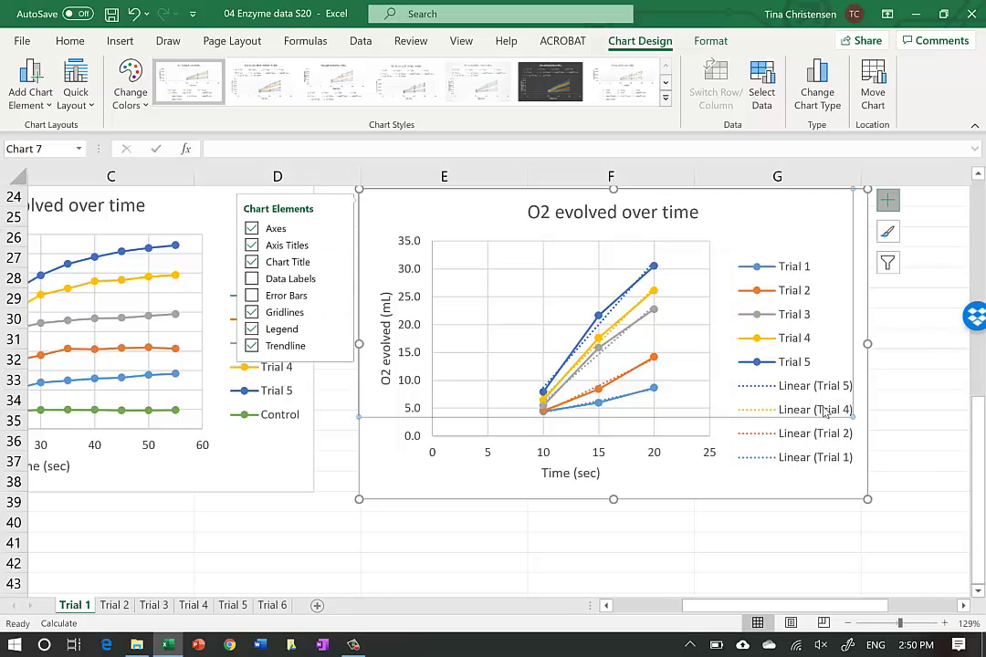
key("Delete")
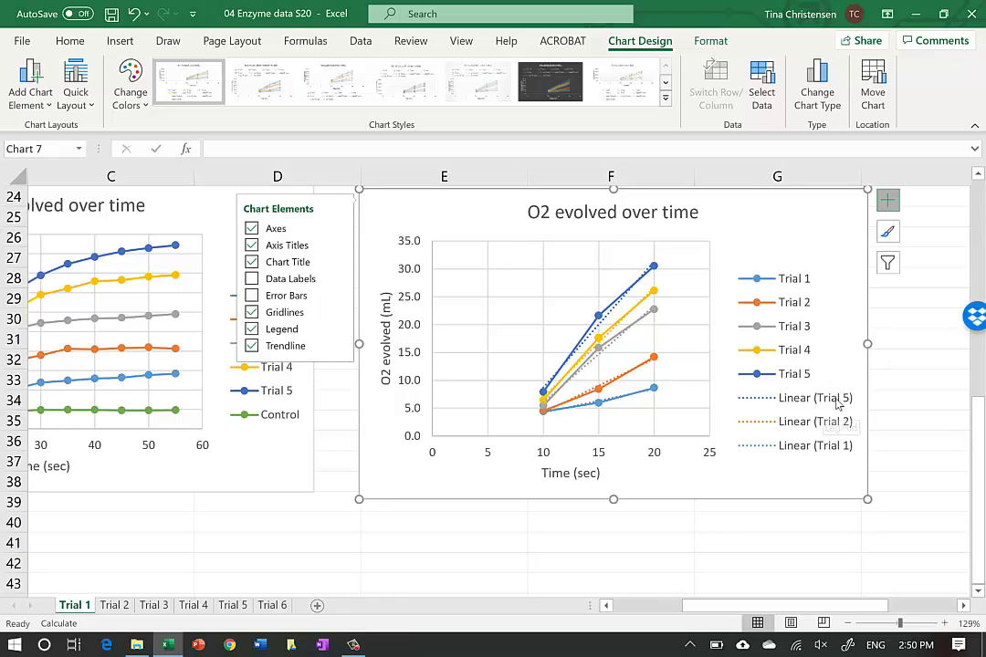
left_click(837, 405)
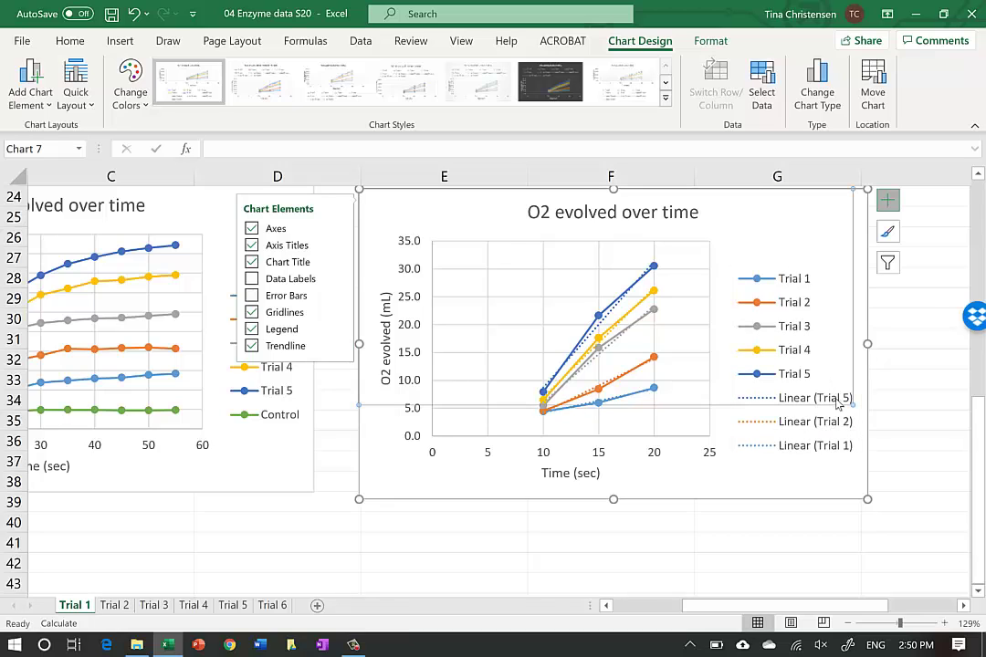
key("Delete")
Remove the linear trendline entries for Trial 2 and Trial 1 from the copied chart's legend.
double_click(834, 417)
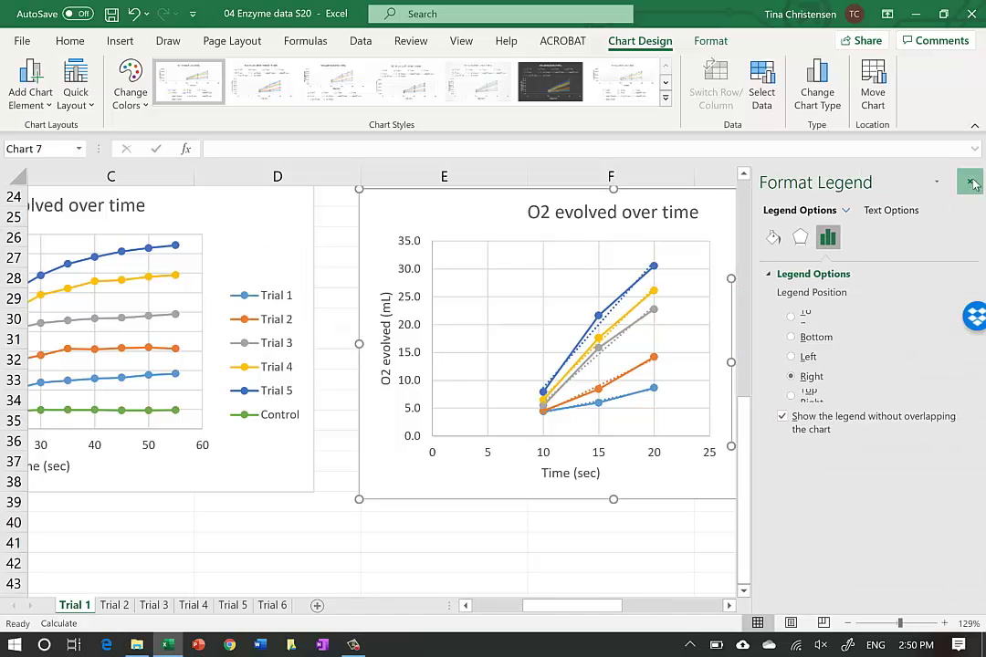
left_click(965, 180)
left_click_drag(809, 416, 810, 417)
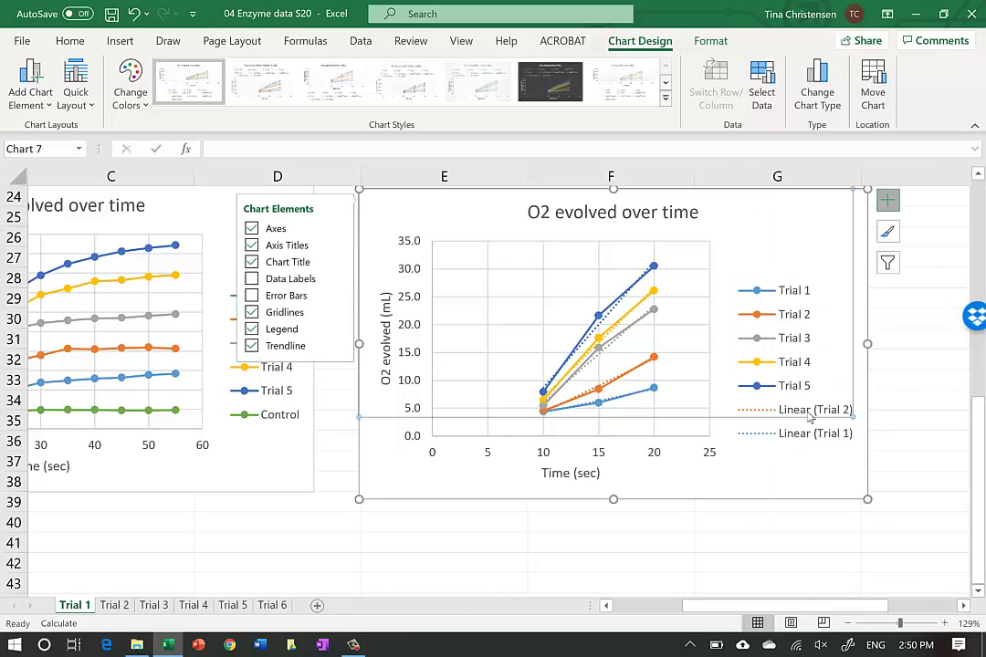
key("Delete")
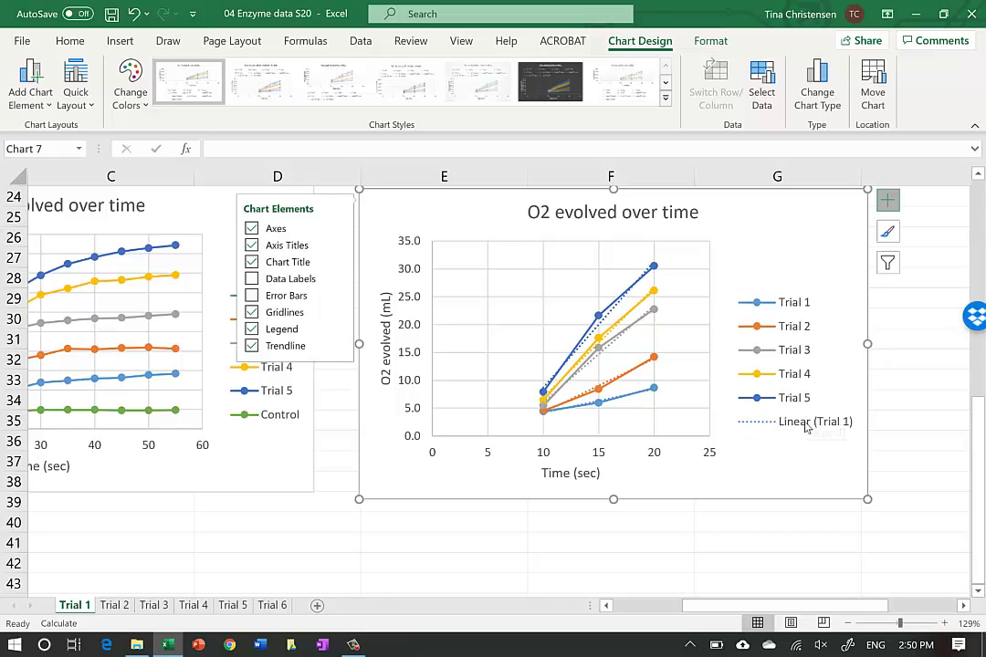
left_click(806, 428)
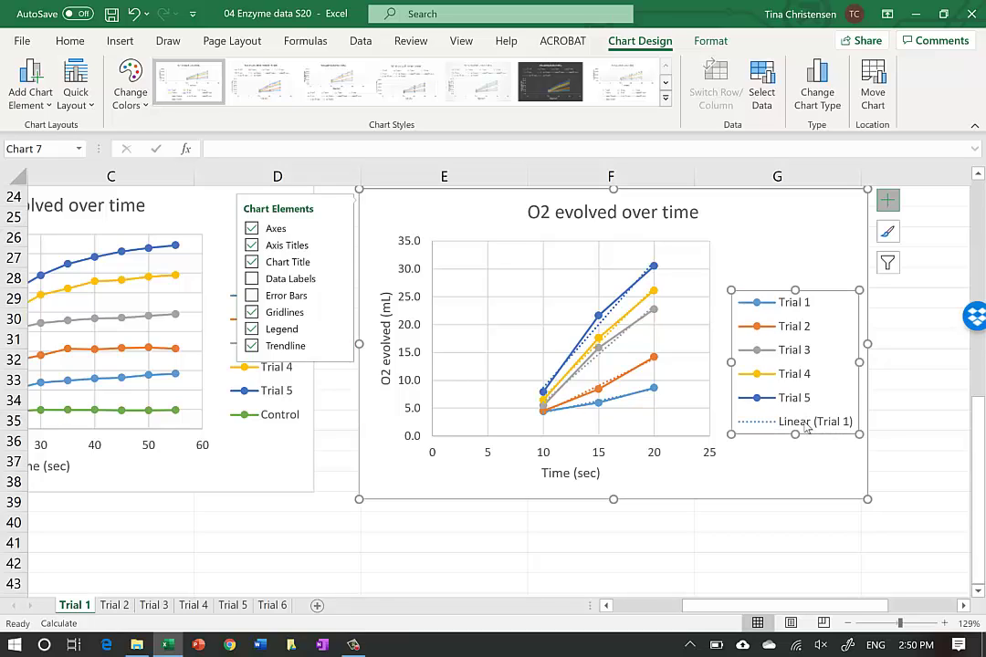
left_click(807, 428)
key("Delete")
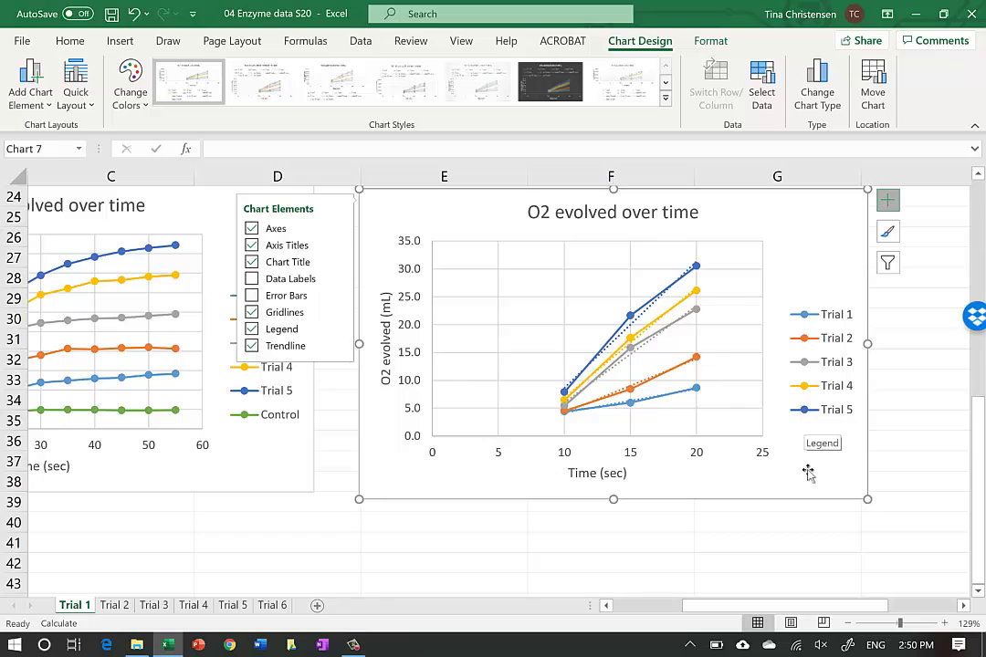
Add a linear trendline based on Trial 1 to the copied chart and display its equation on the chart.
left_click(888, 202)
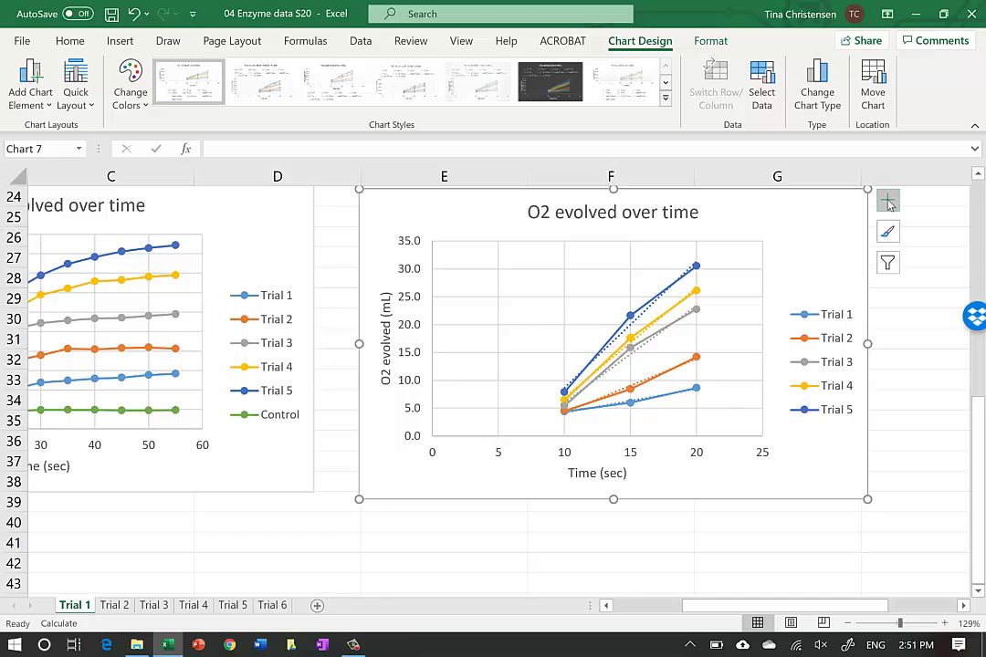
left_click(888, 203)
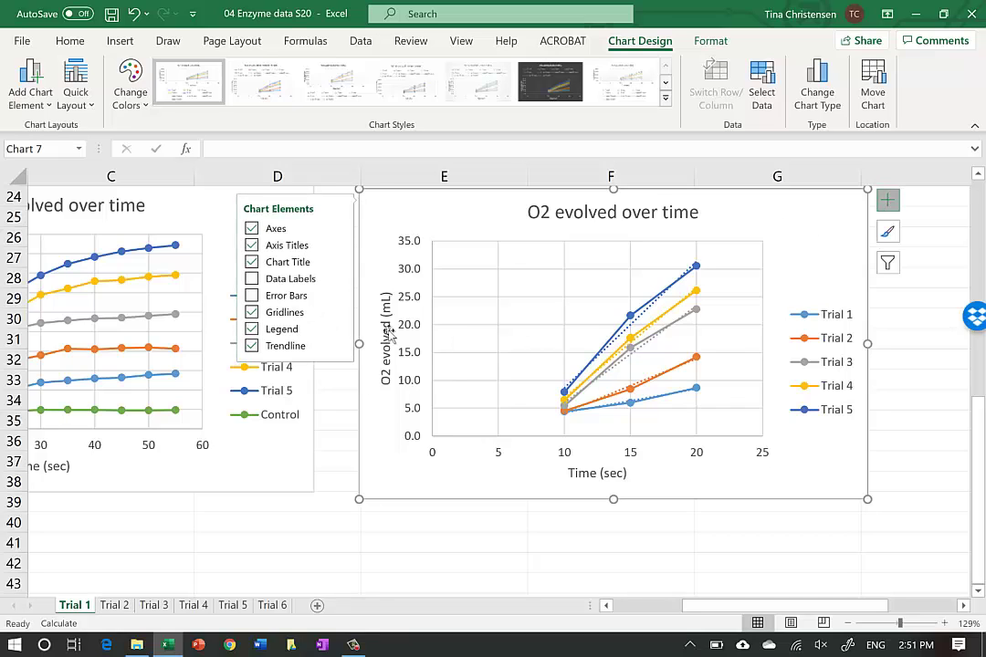
left_click(337, 347)
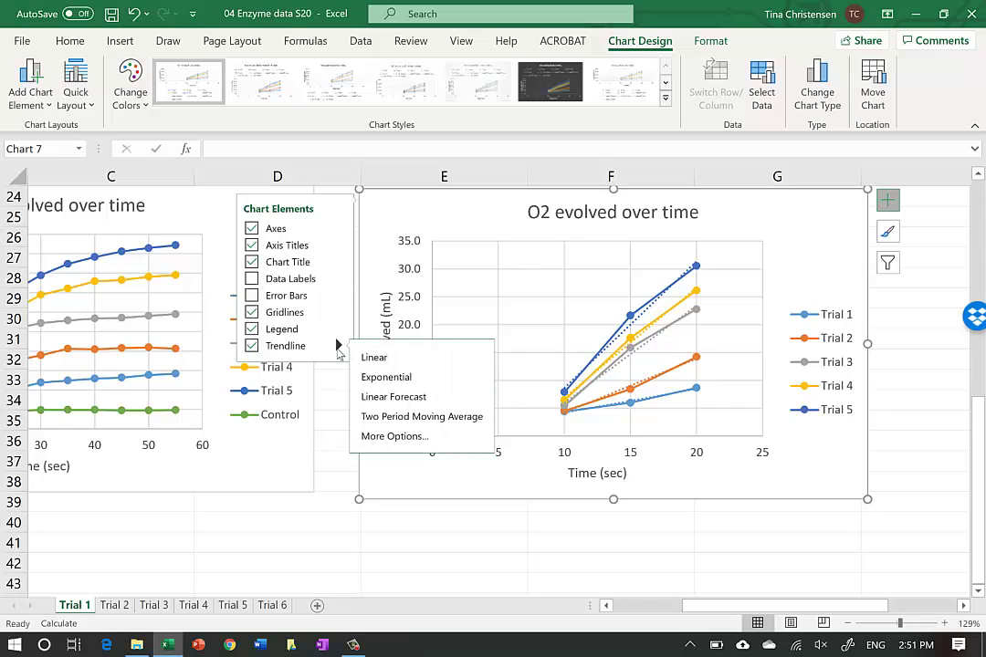
left_click(393, 437)
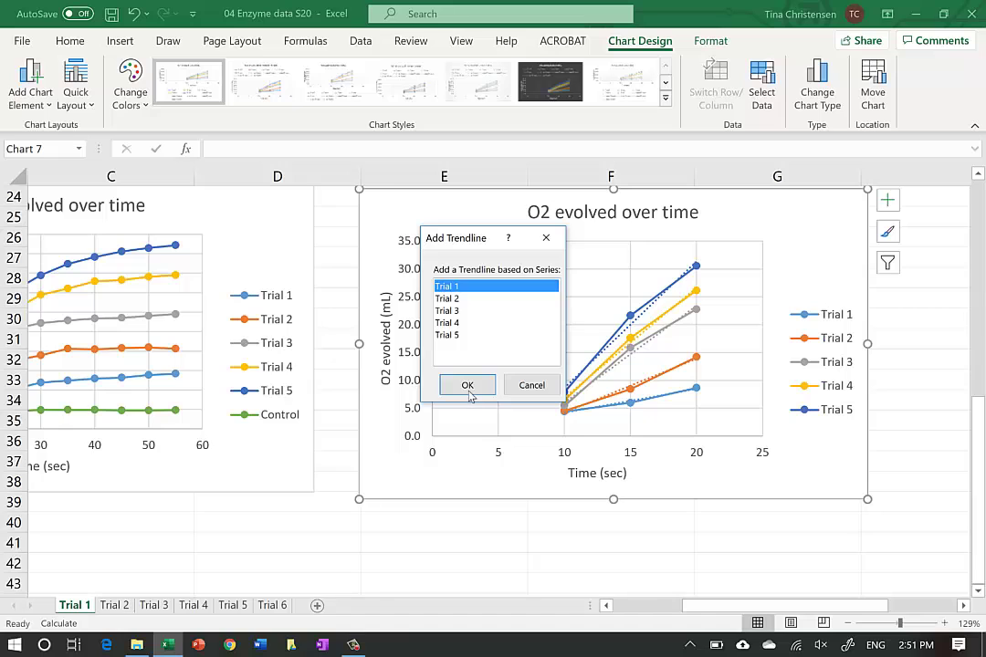
left_click(467, 385)
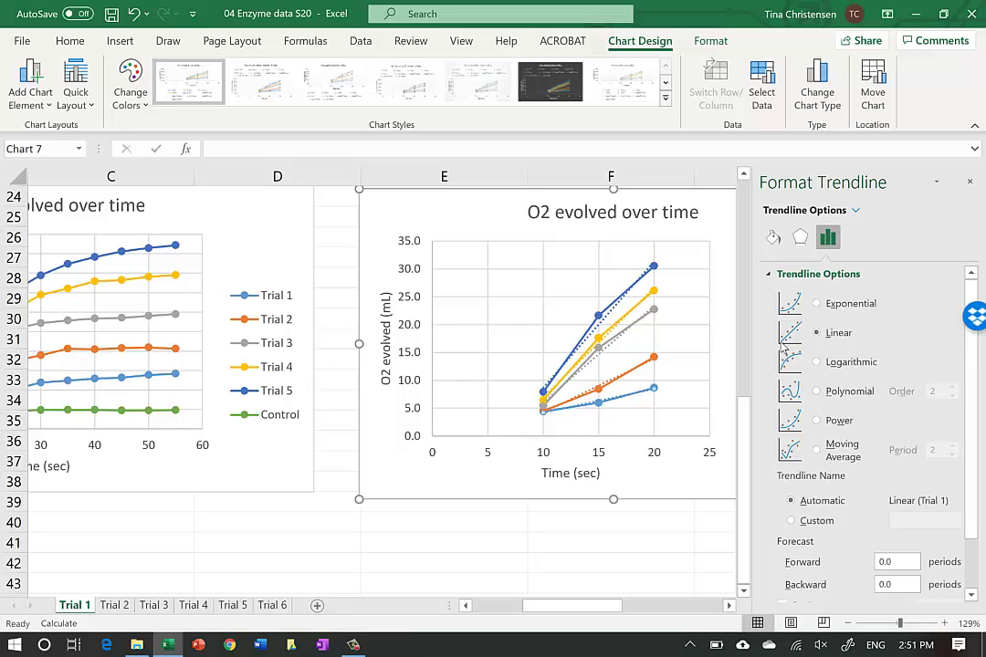
left_click(850, 623)
left_click(850, 624)
left_click(850, 623)
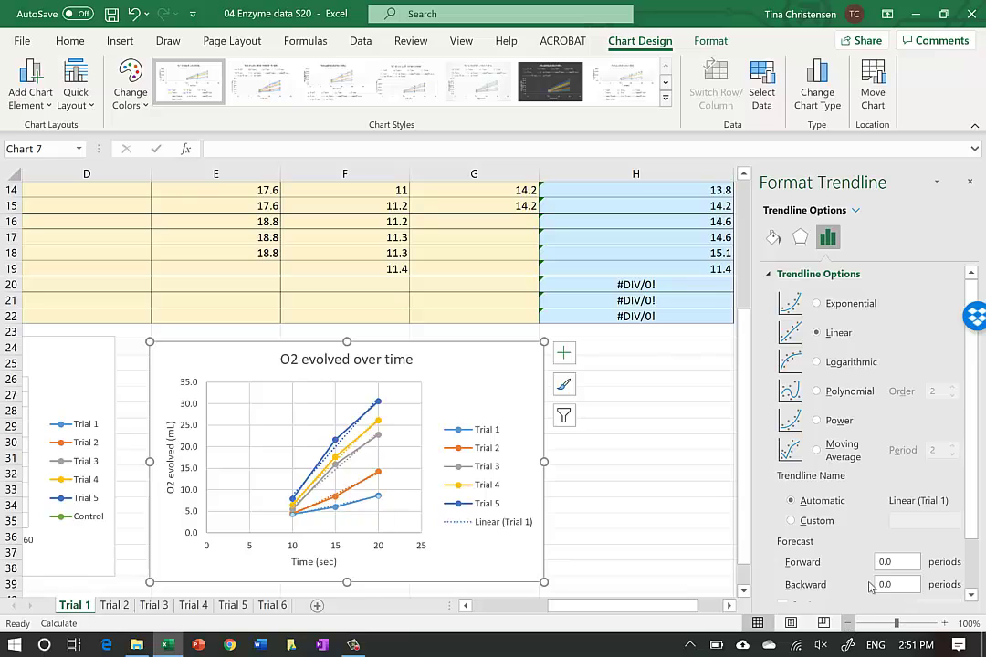
scroll(975, 389, "down", 2)
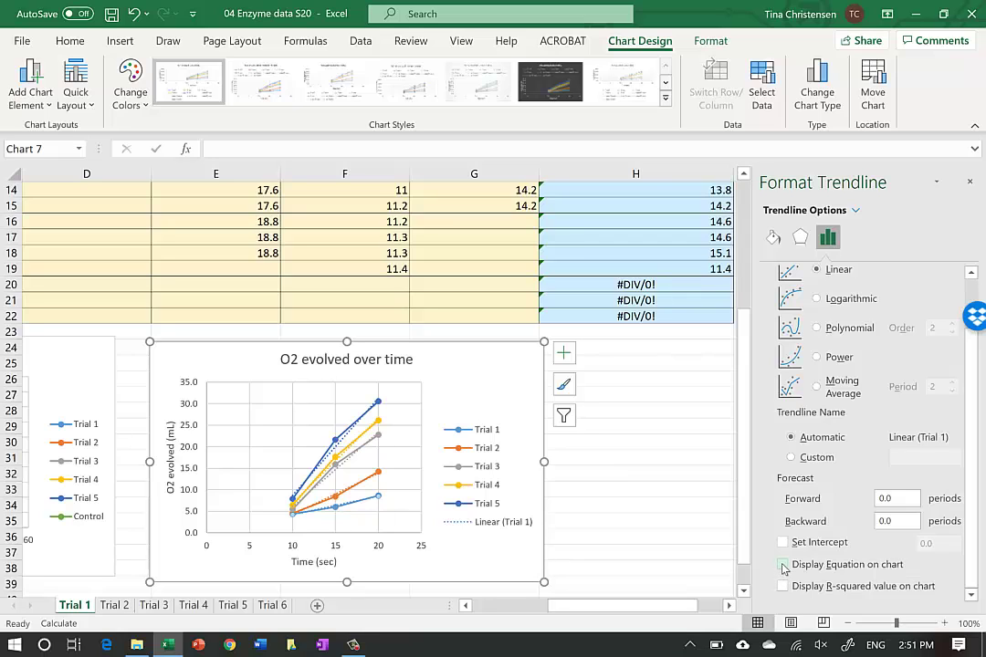
left_click(782, 566)
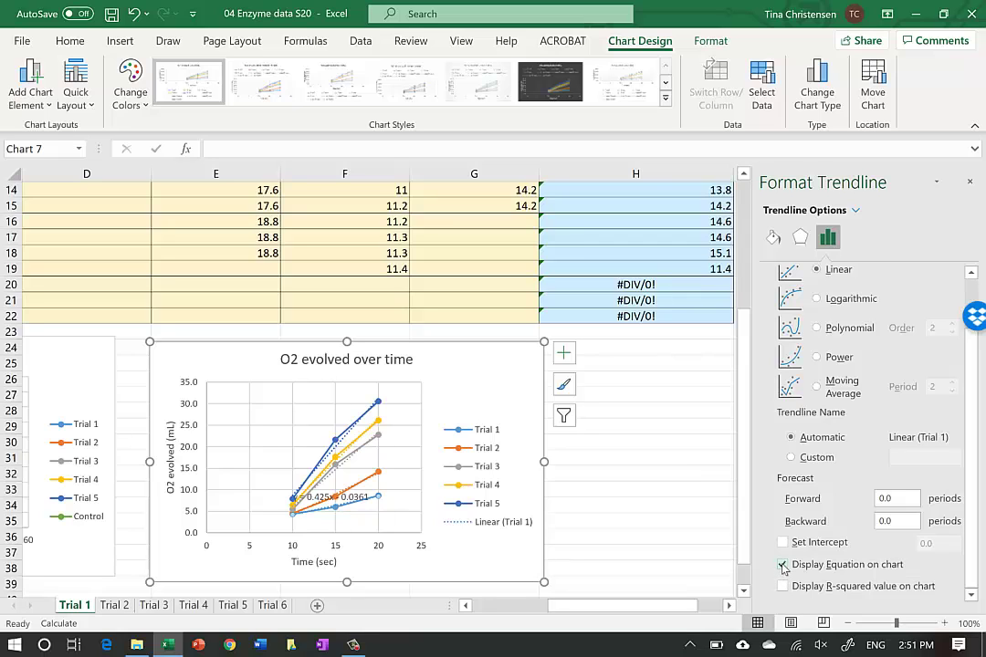
left_click(686, 549)
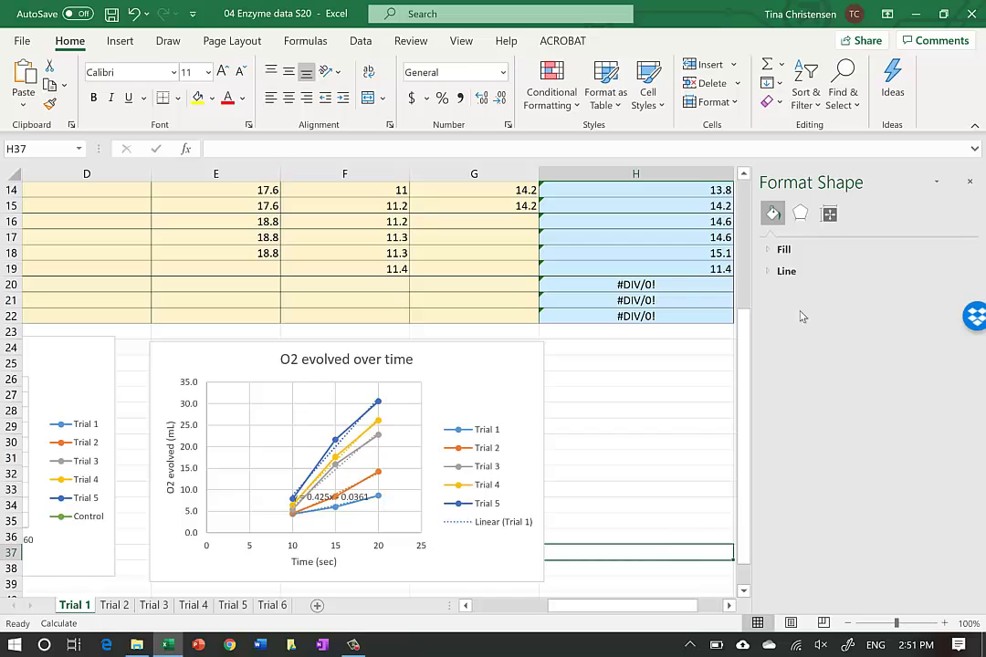
left_click(970, 182)
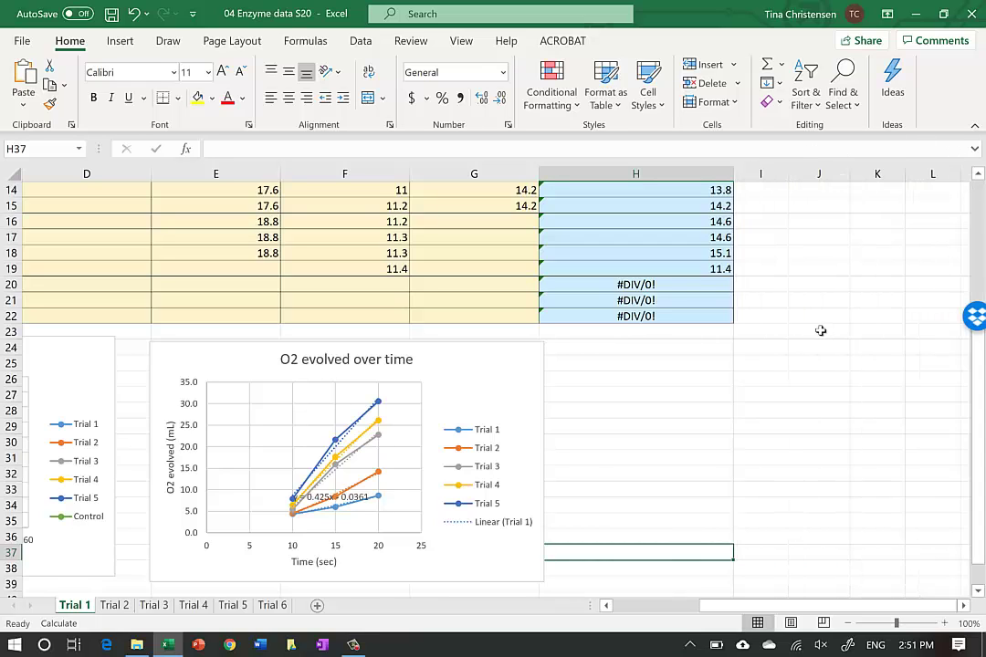
Move the Trial 1 trendline equation off the plotted lines to just below the end of the Trial 1 line.
scroll(821, 331, "up", 5)
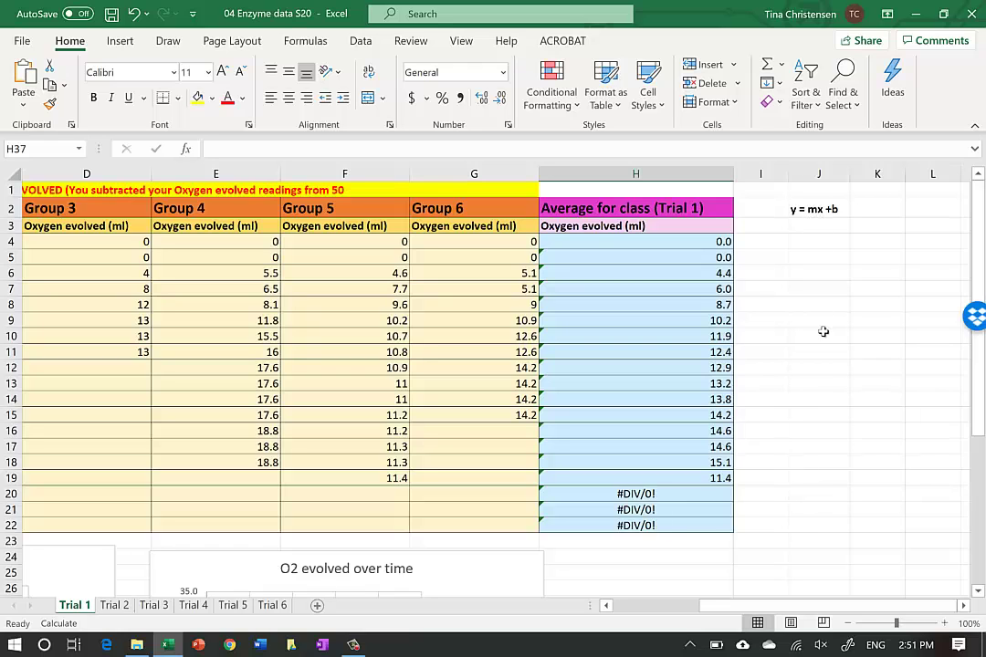
scroll(817, 382, "down", 6)
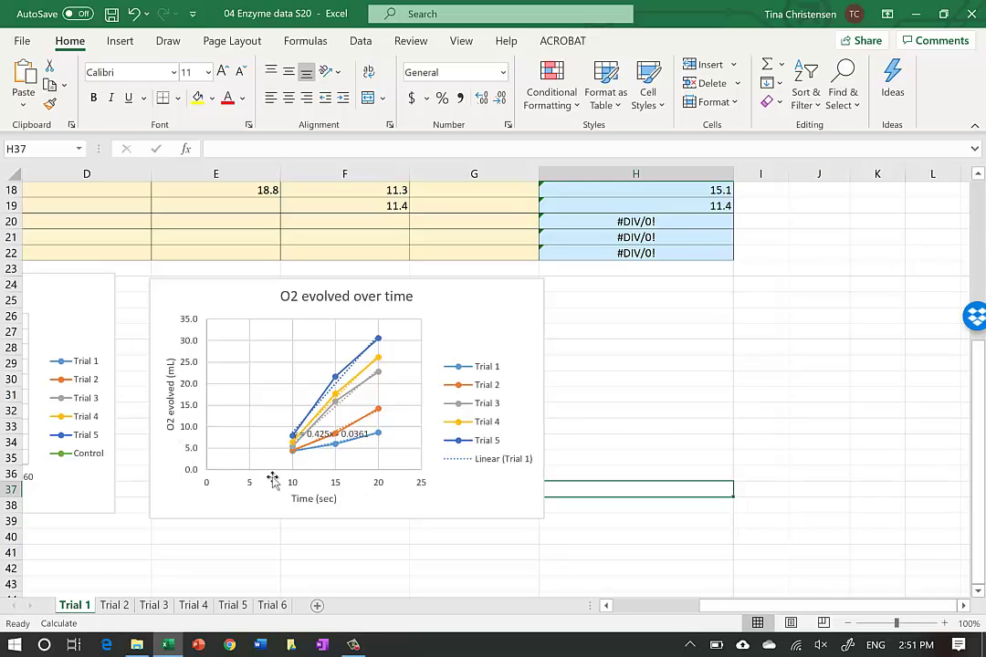
left_click(326, 436)
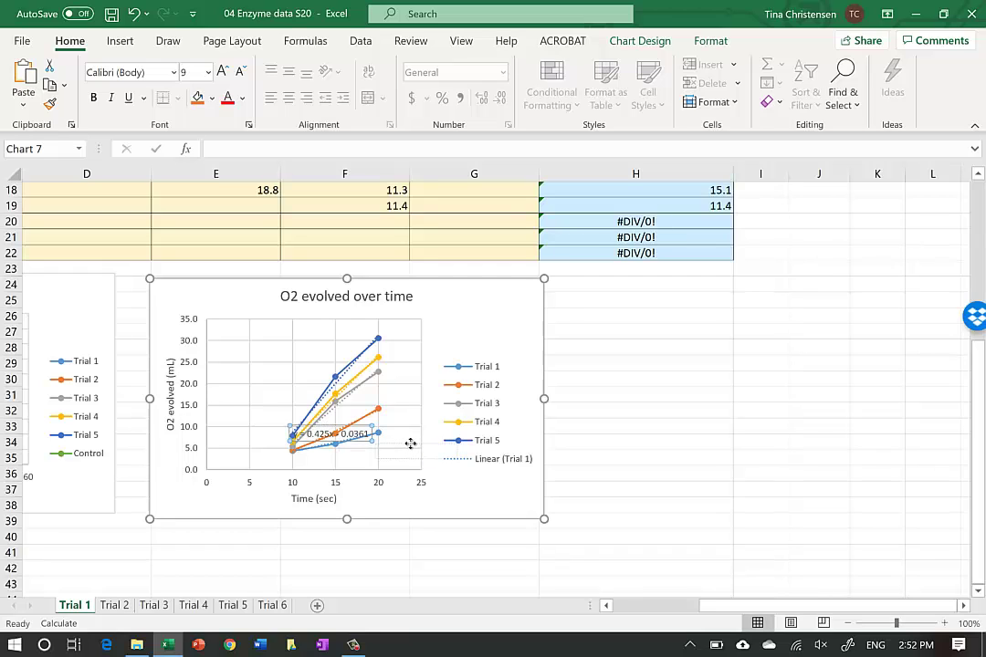
left_click_drag(327, 433, 411, 444)
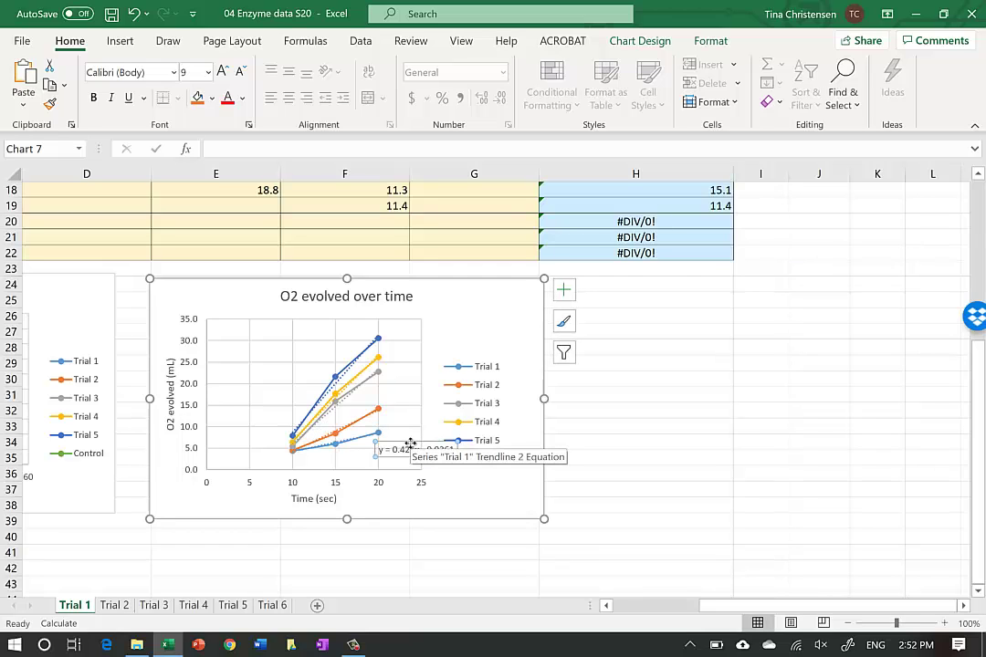
Display the equation of the existing Trial 2 linear trendline on the copied chart.
left_click(363, 442)
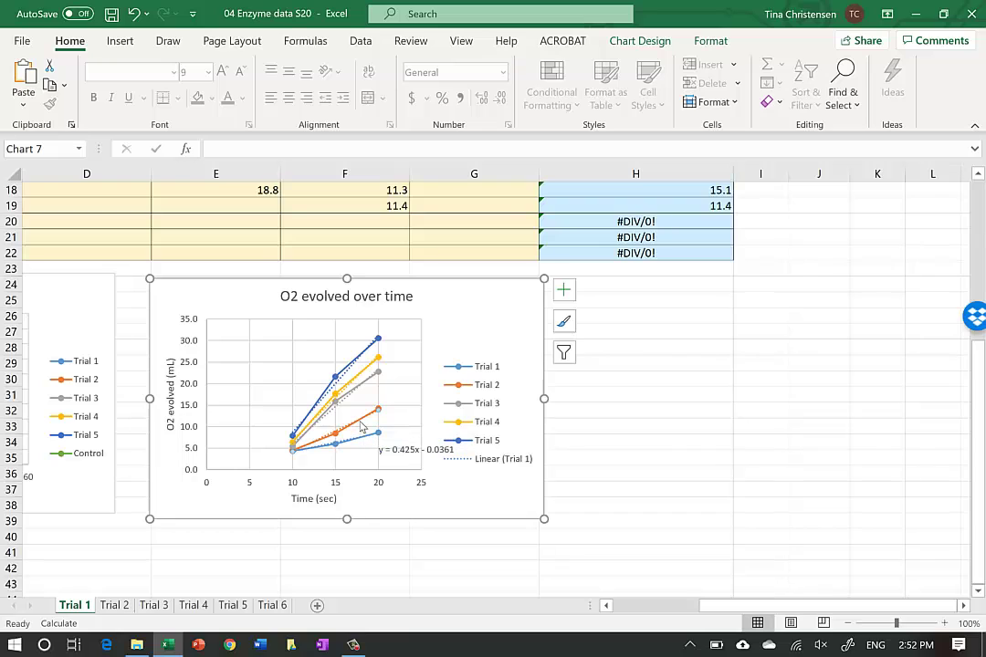
right_click(361, 426)
key("Escape")
left_click(565, 290)
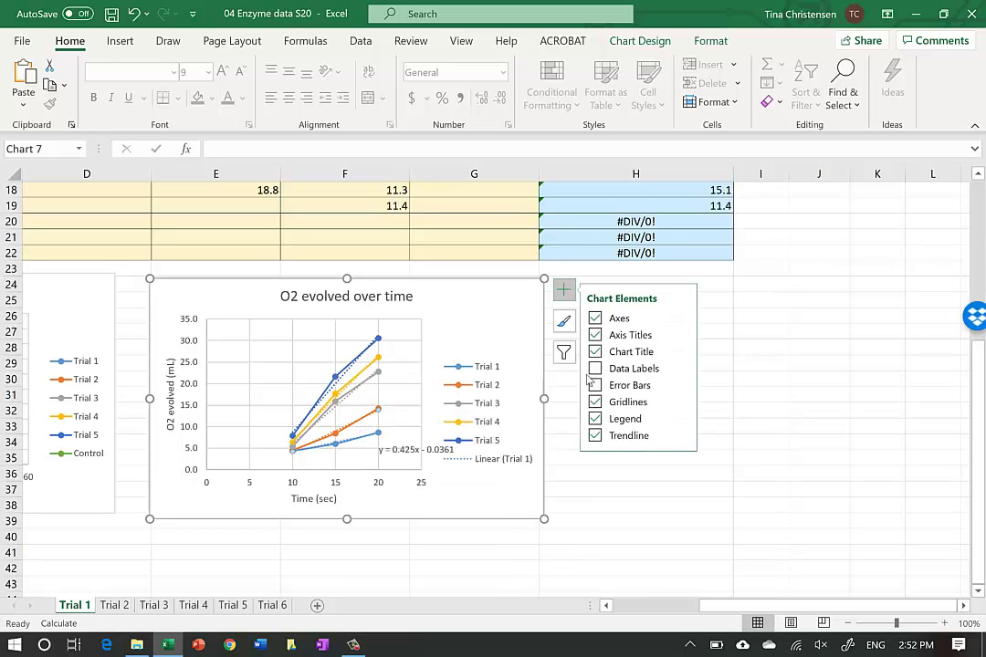
left_click(681, 436)
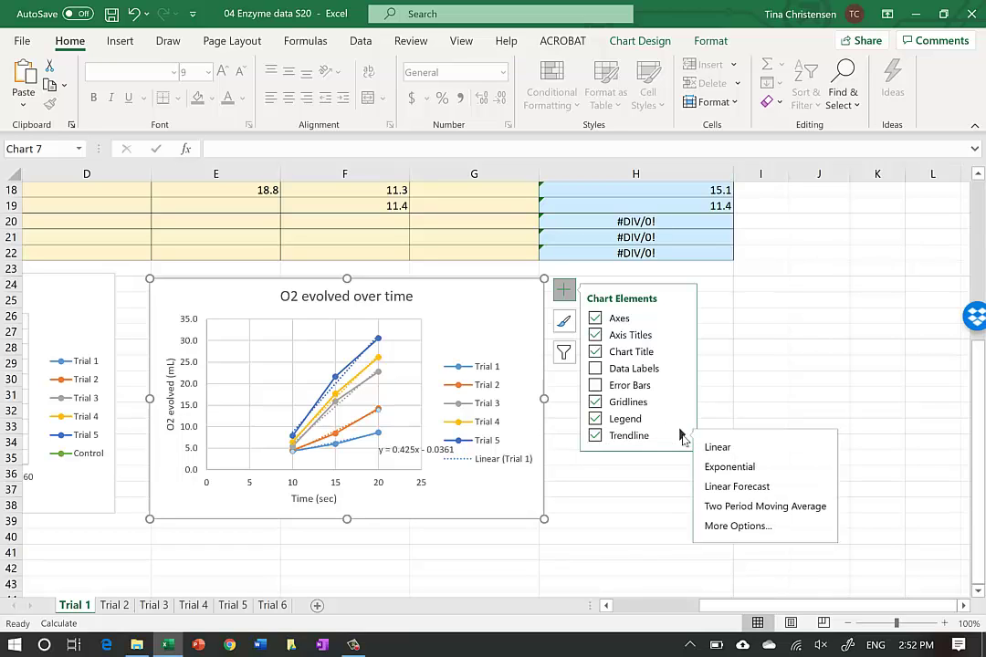
left_click(739, 527)
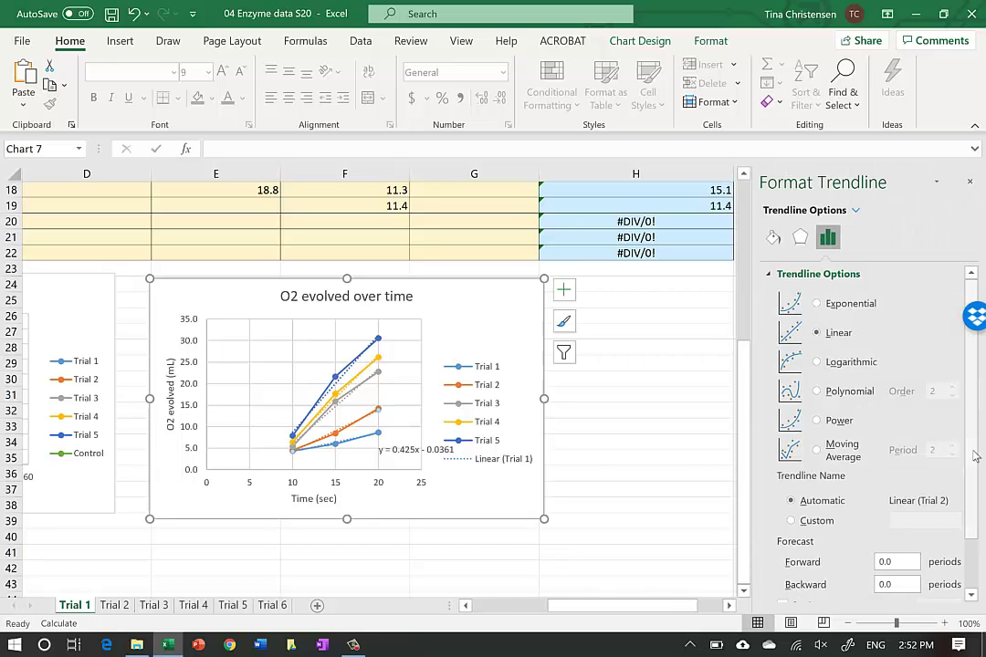
scroll(976, 511, "down", 2)
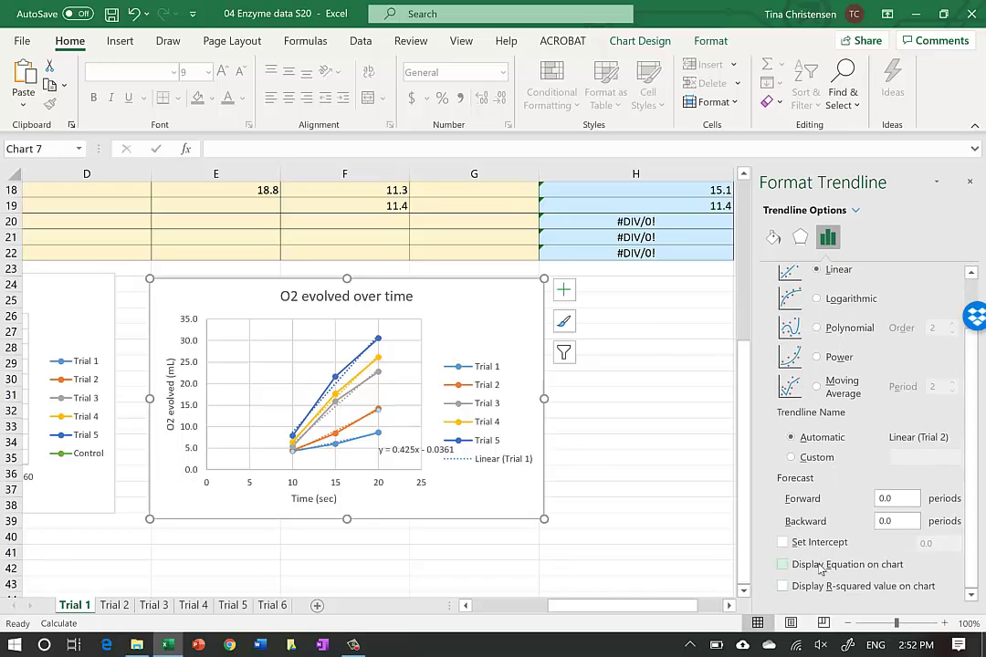
left_click(806, 566)
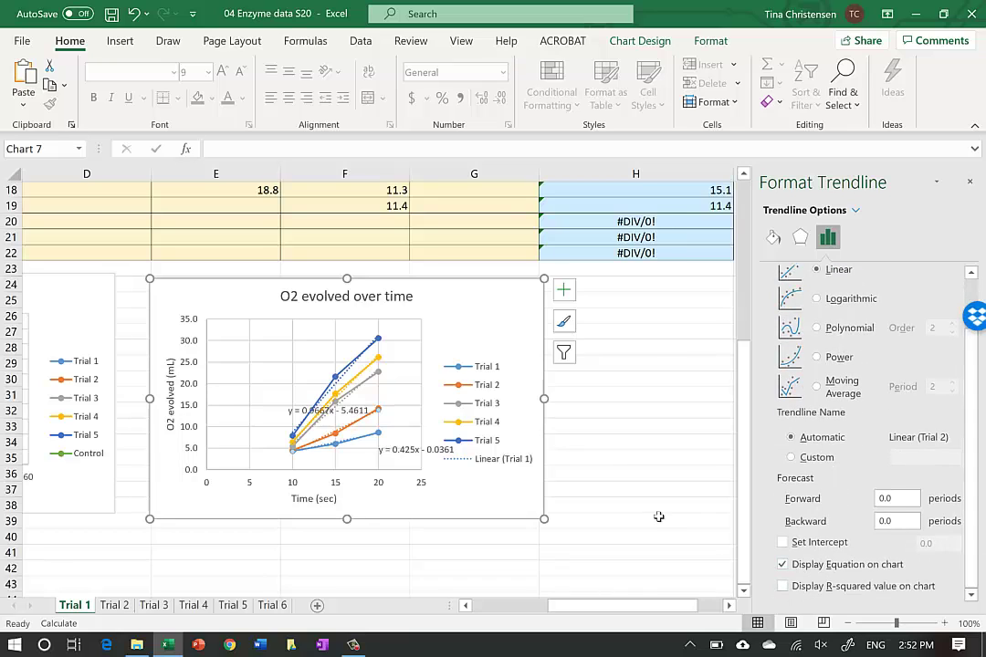
Move the Trial 2 trendline equation next to the end of the Trial 2 line and close the formatting options.
left_click(335, 413)
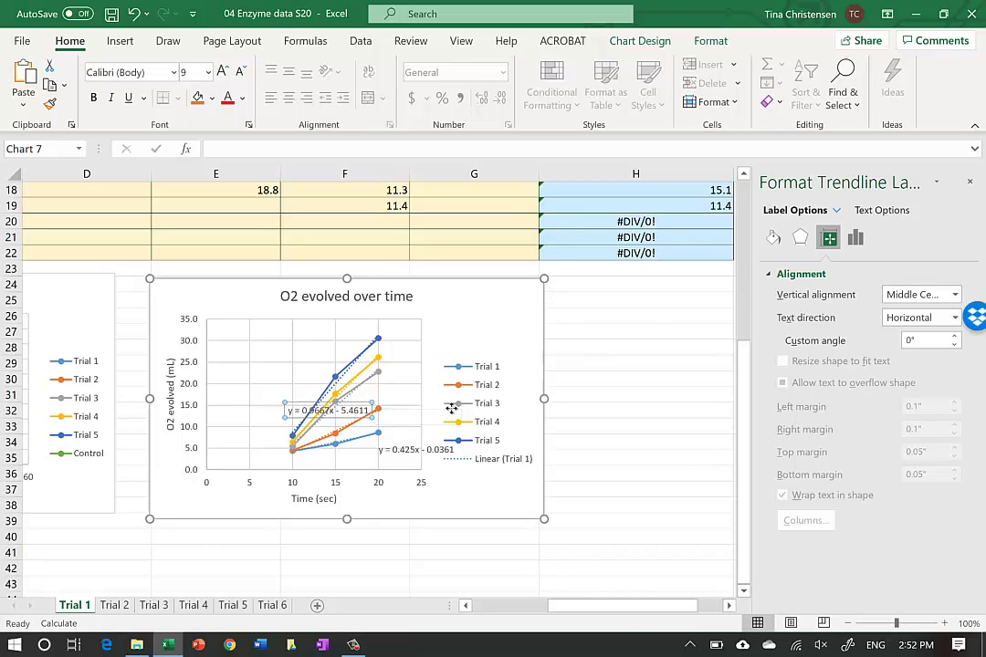
left_click_drag(448, 411, 450, 417)
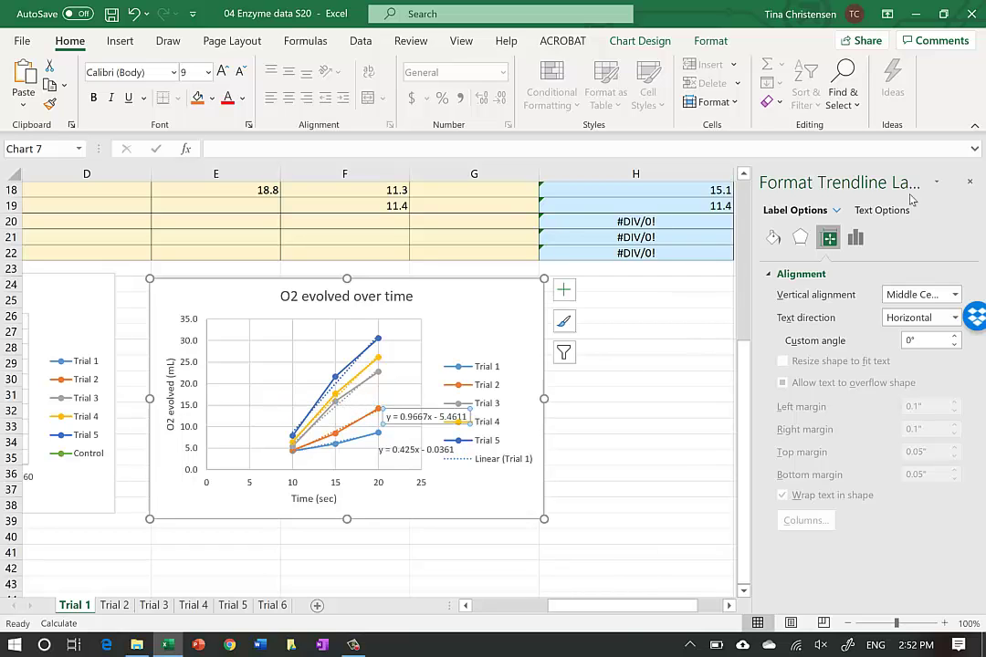
left_click(971, 183)
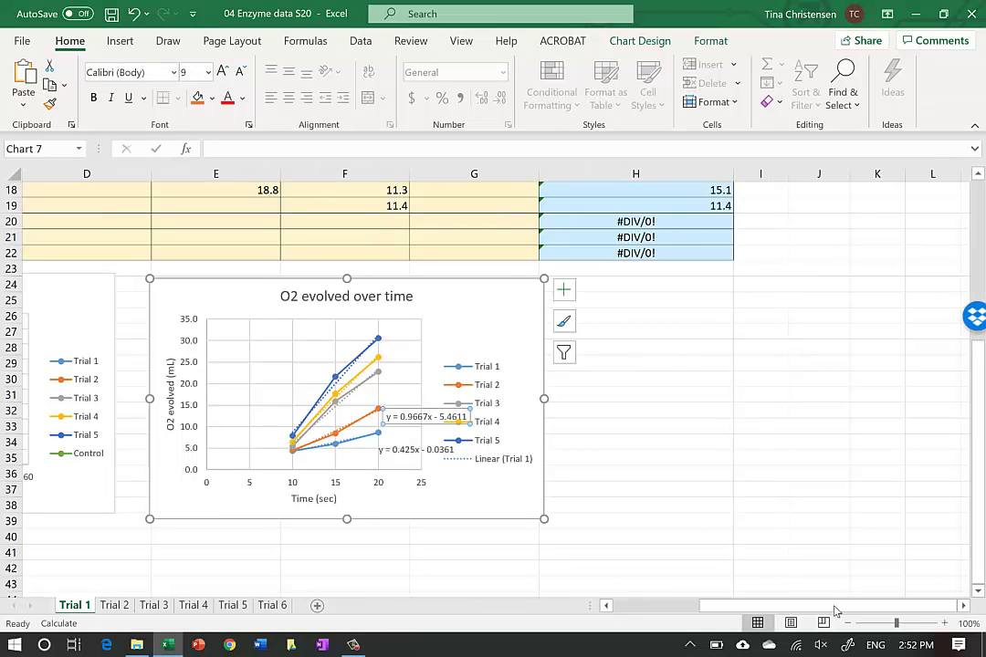
Widen the copied chart so it extends to about the middle of column H.
left_click(849, 621)
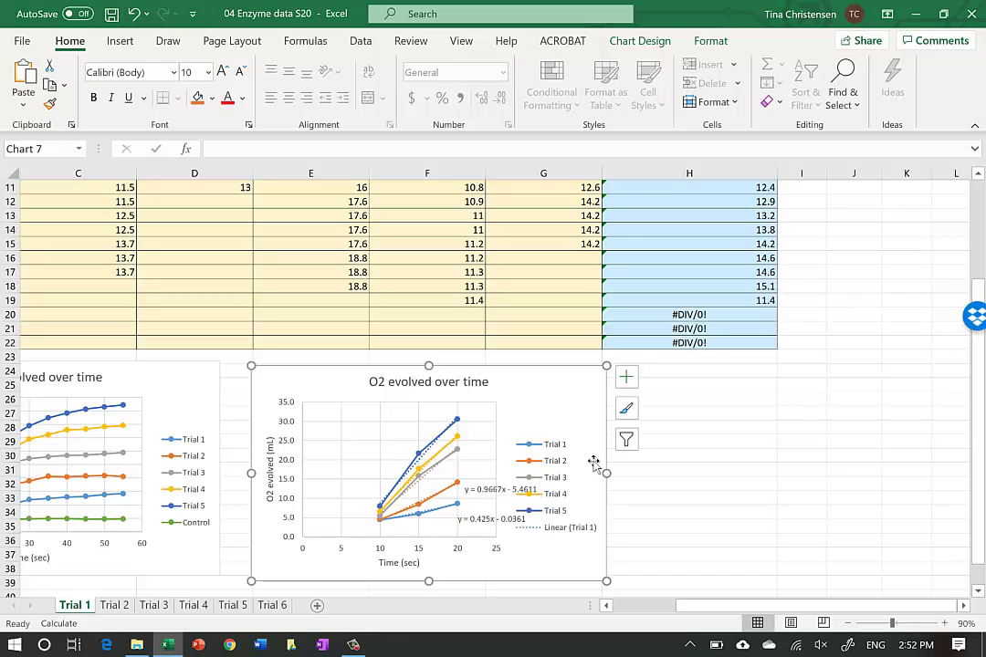
left_click_drag(607, 473, 700, 475)
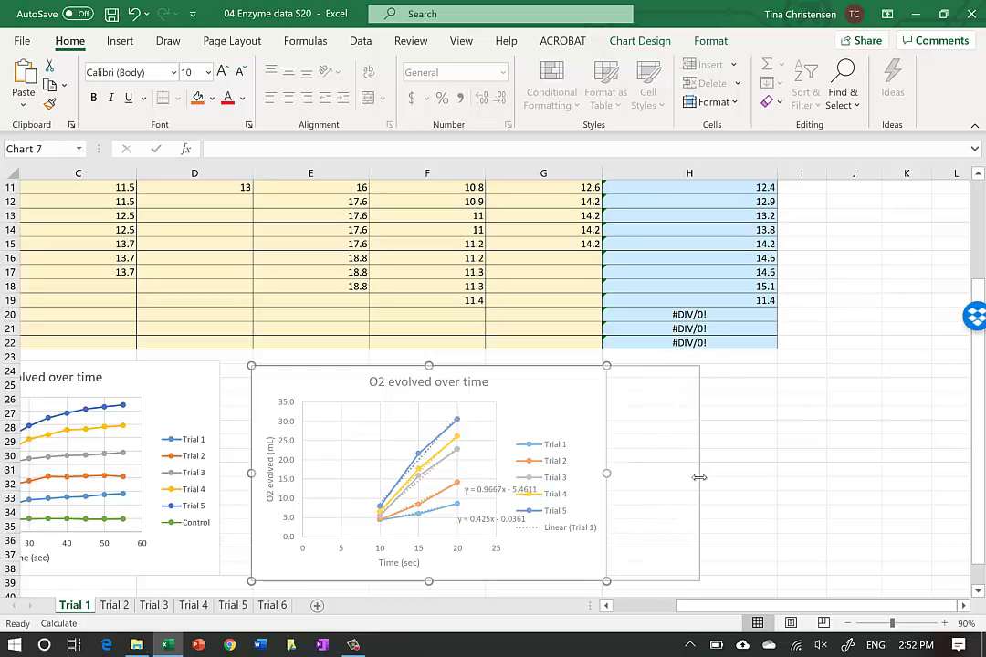
Narrow the copied chart's plot area and move the Trial 1 and Trial 2 trendline equations beside the ends of their lines.
left_click(586, 447)
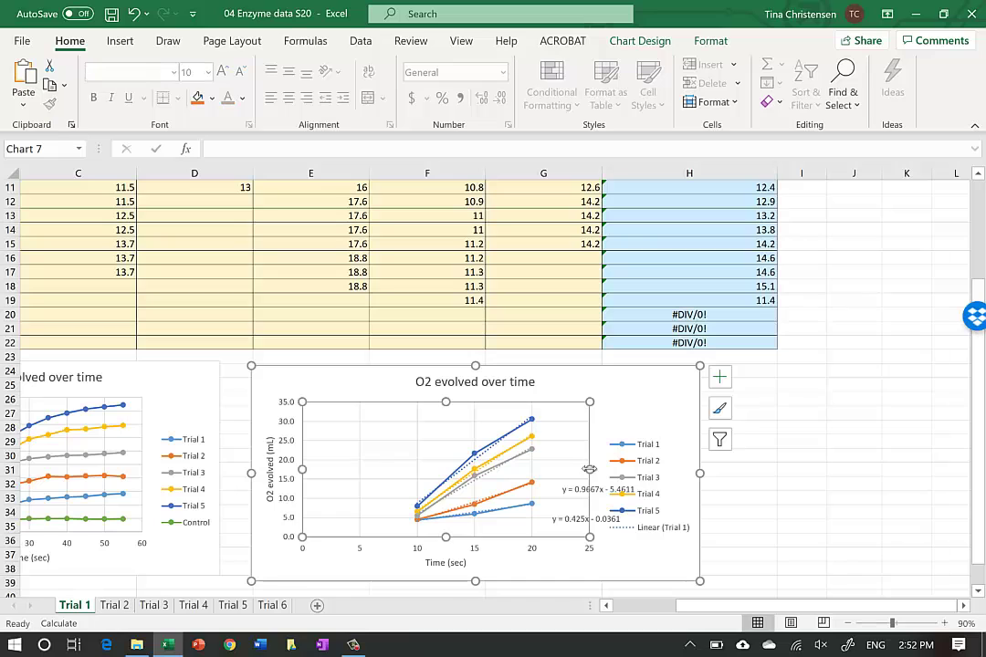
left_click_drag(591, 472, 531, 471)
left_click(539, 520)
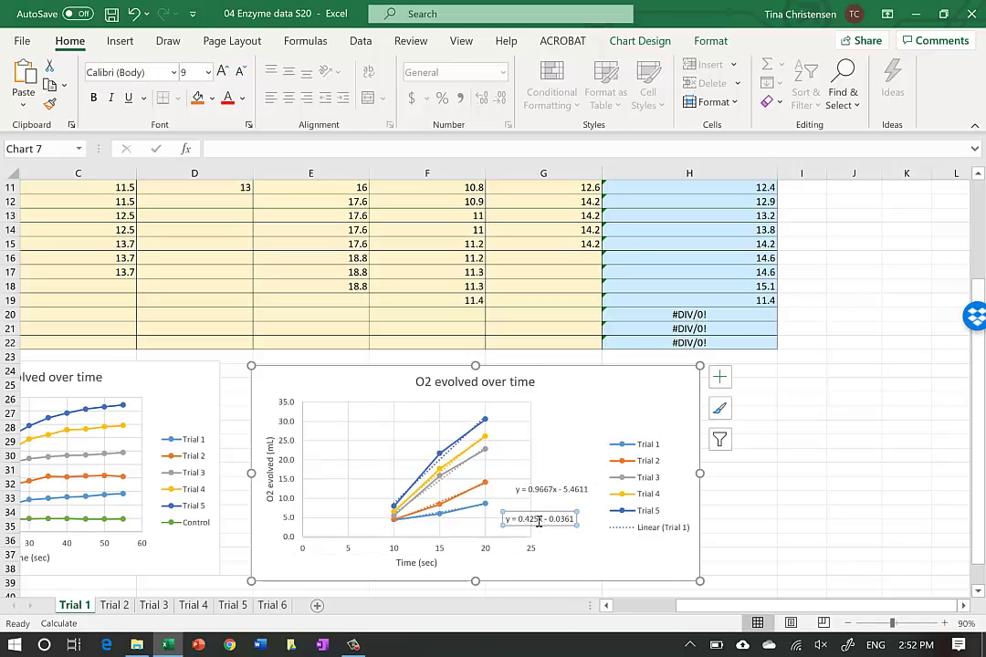
left_click_drag(540, 512, 530, 503)
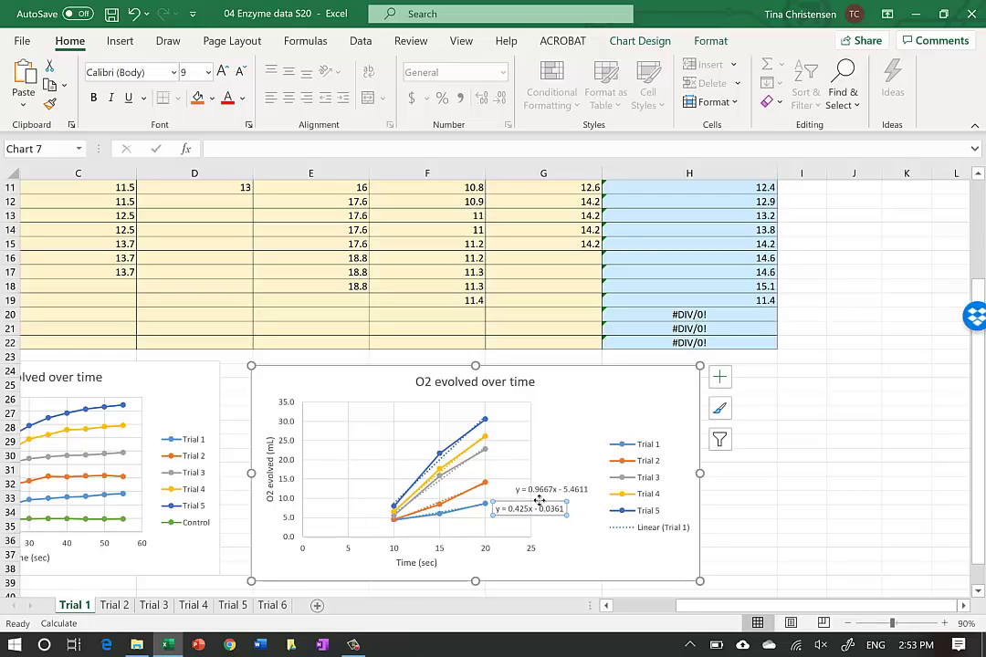
left_click(552, 484)
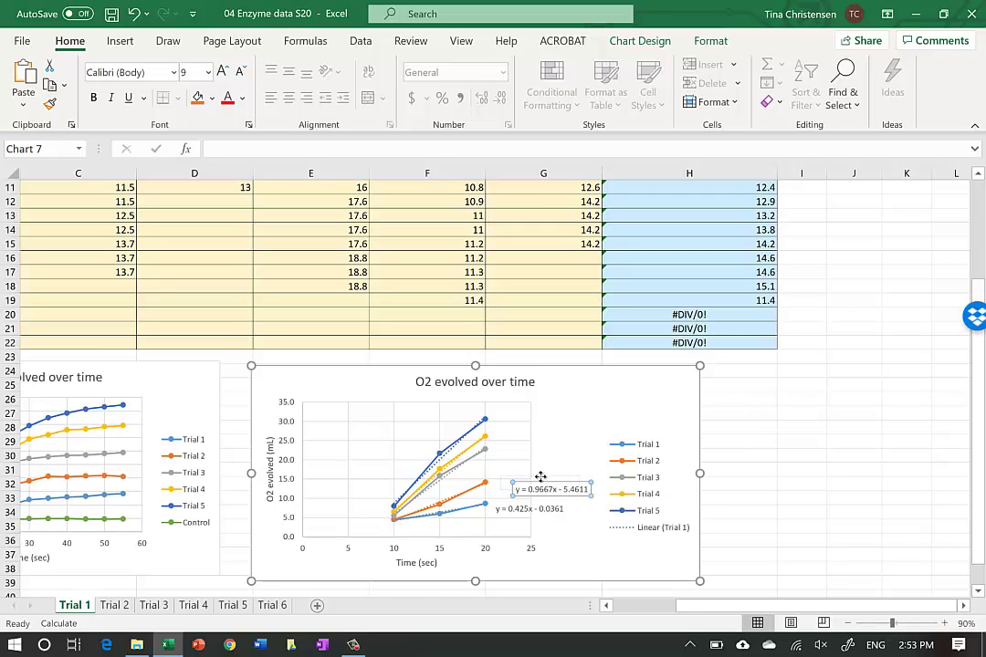
left_click_drag(531, 476, 512, 467)
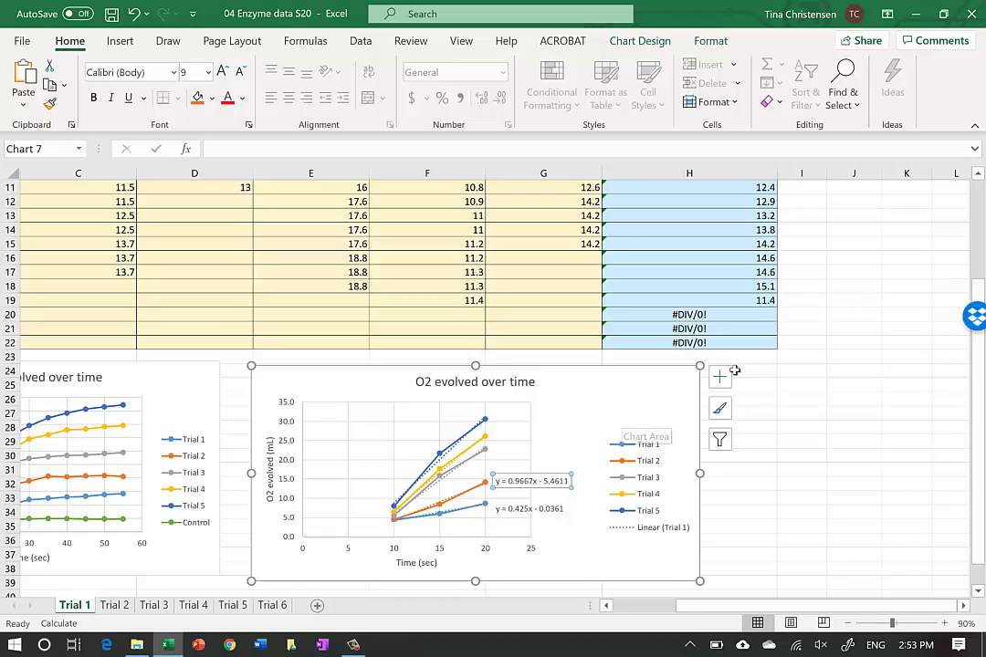
Remove all trendlines from the copied chart and add a linear trendline based on the Trial 1 series.
left_click(719, 377)
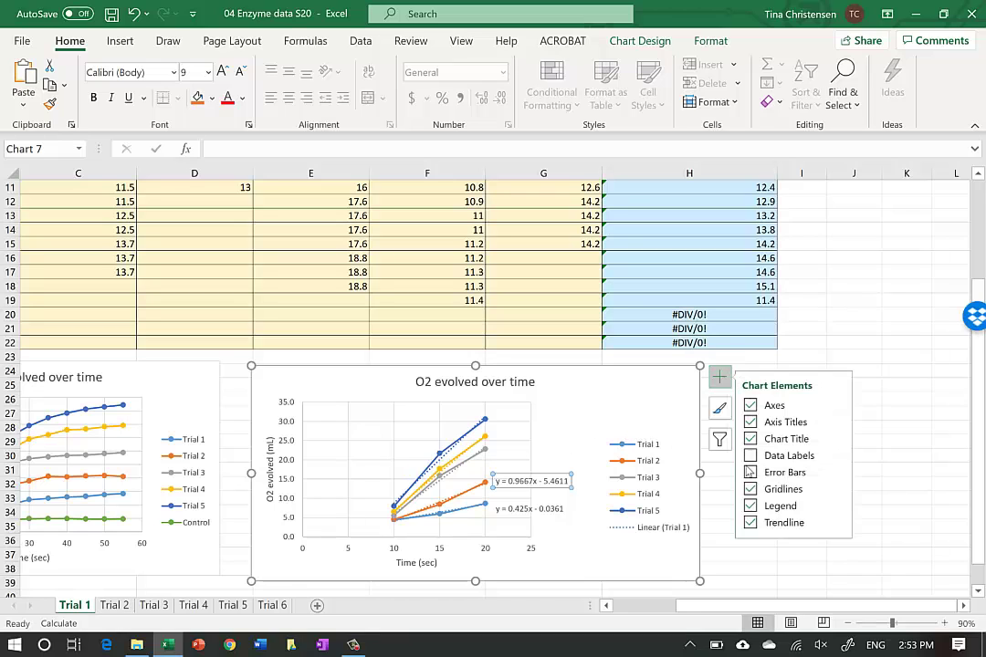
left_click(770, 523)
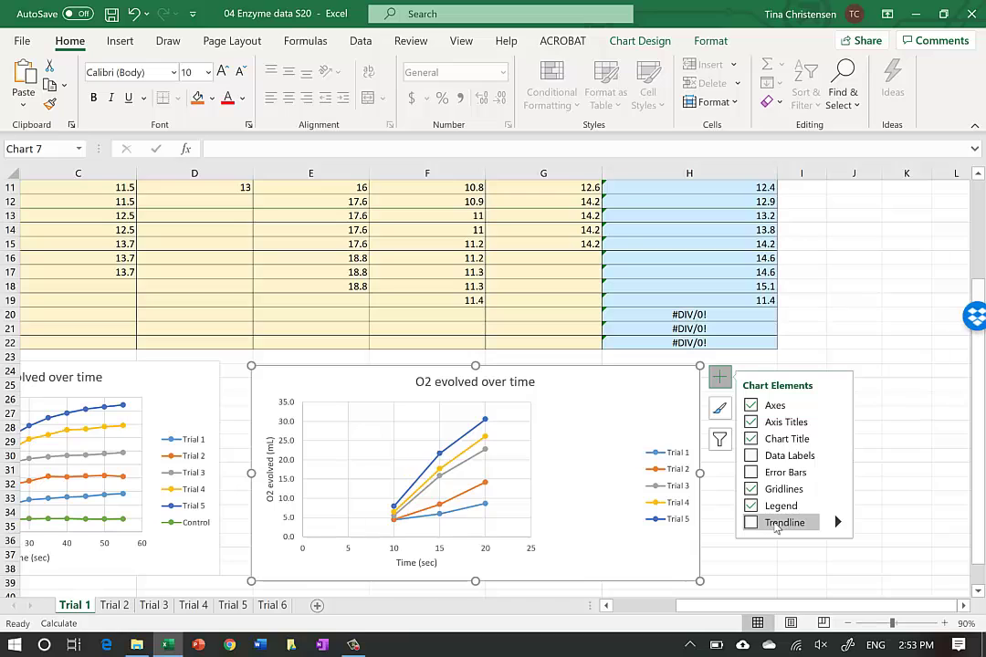
left_click(752, 523)
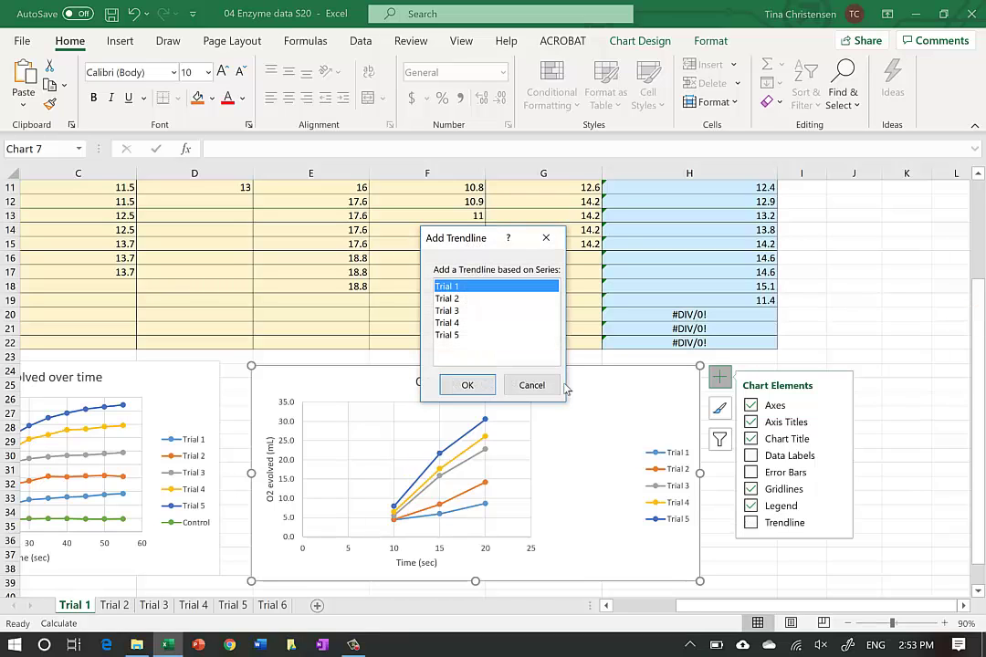
left_click(466, 385)
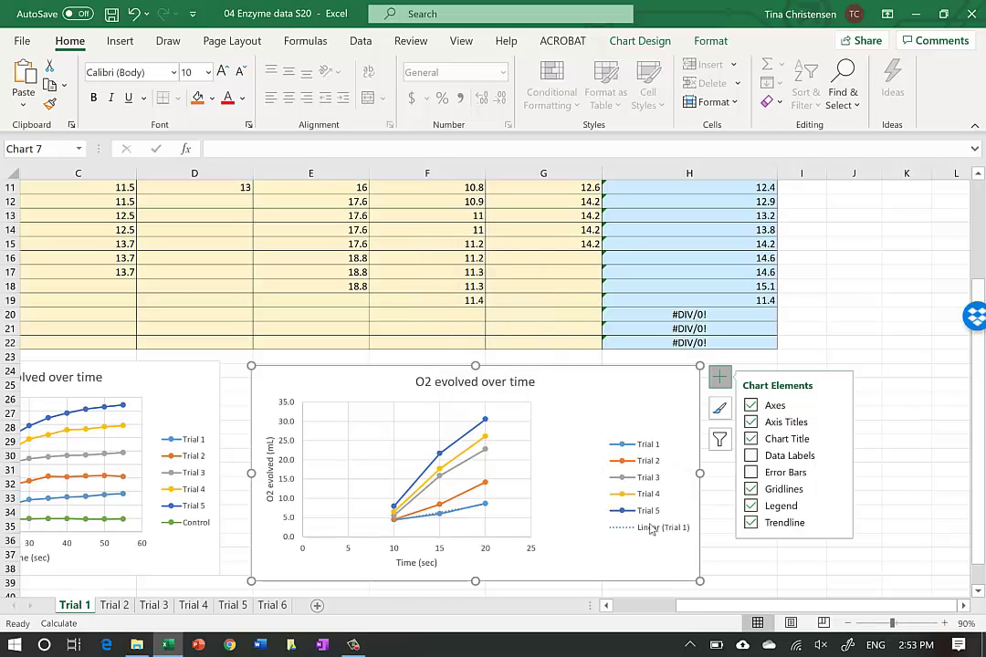
Add another trendline based on the Trial 1 series with its formatting options open.
left_click(837, 522)
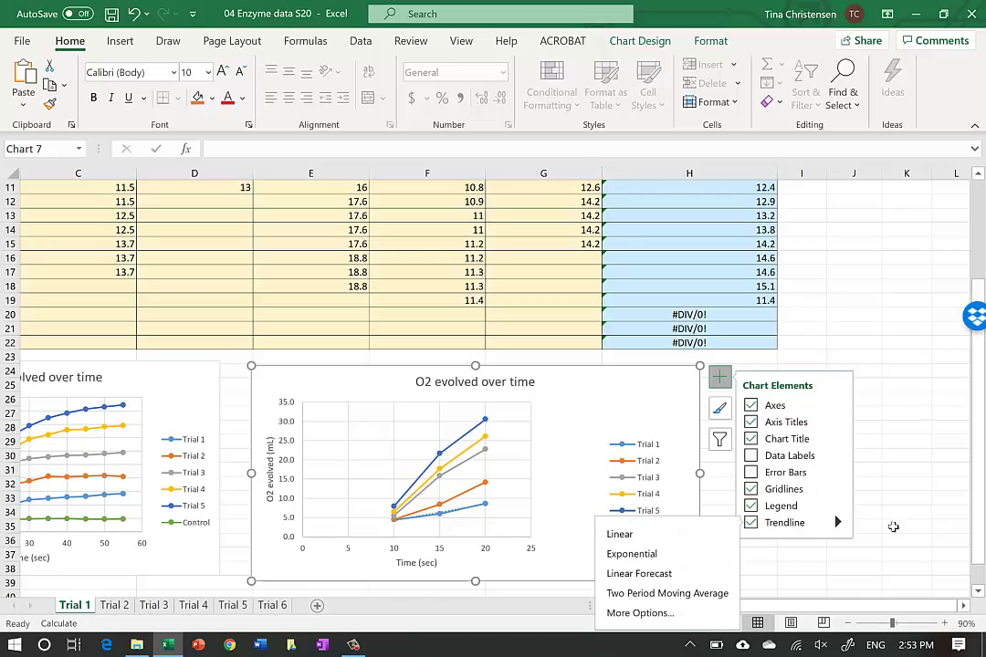
left_click(665, 614)
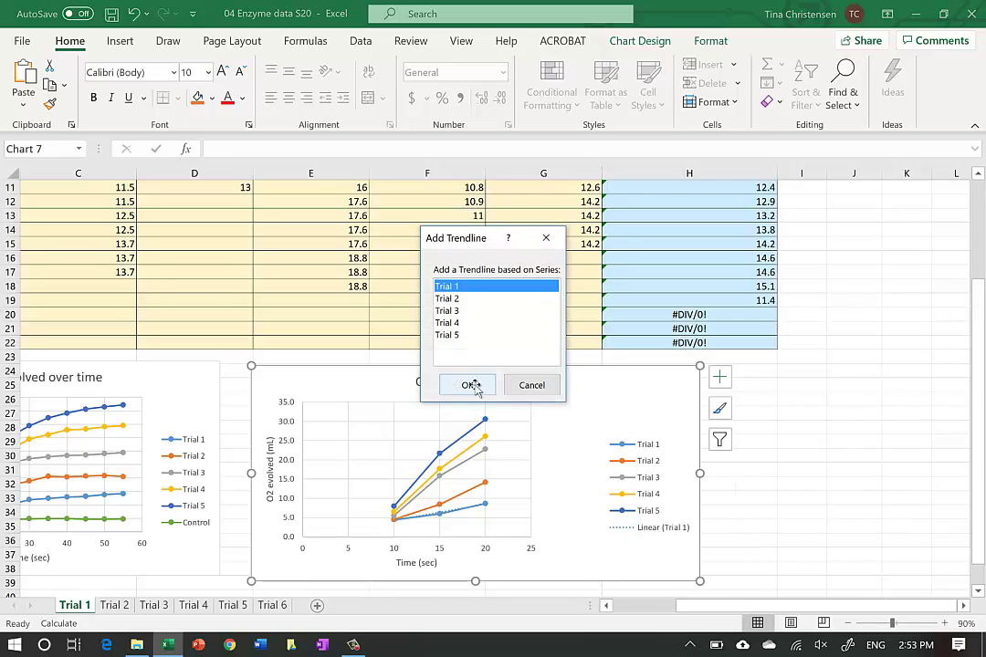
left_click(467, 384)
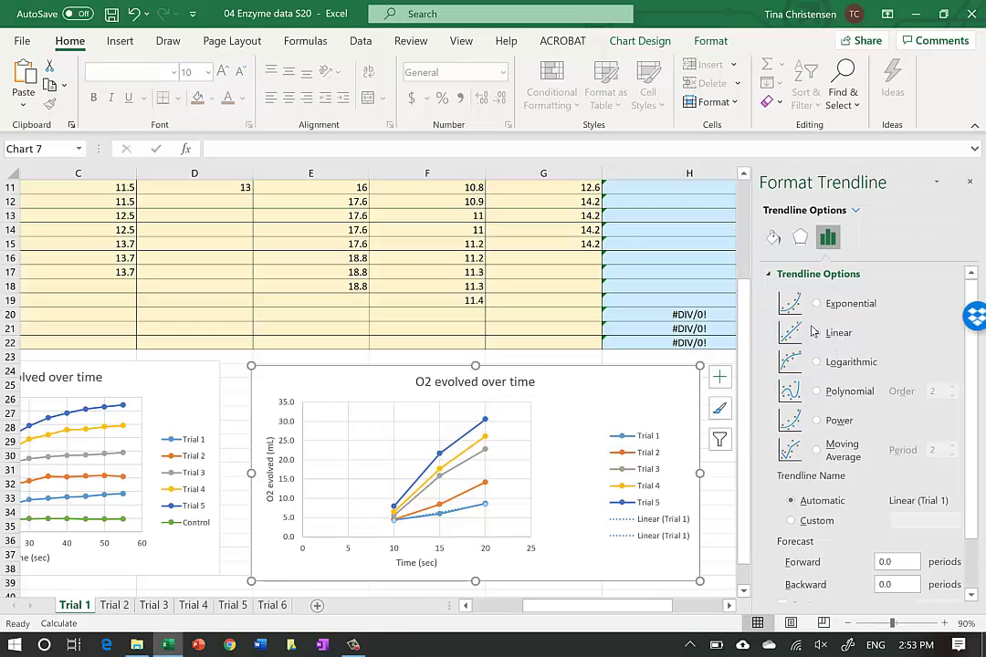
Display the equation of the newly added Trial 1 trendline and move it beside the end of the Trial 1 line.
scroll(817, 429, "down", 2)
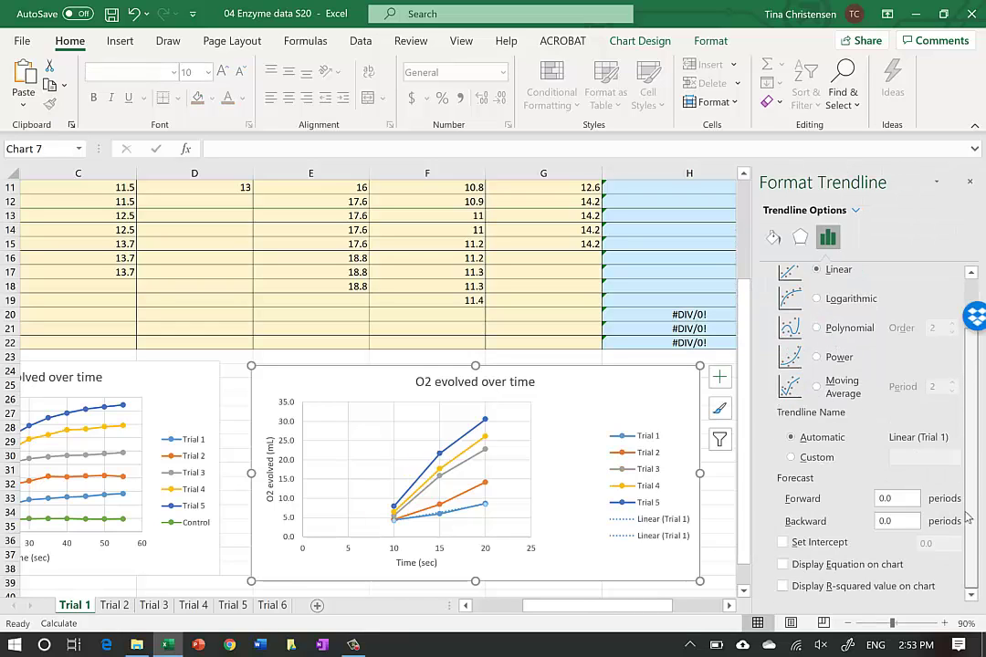
left_click(804, 566)
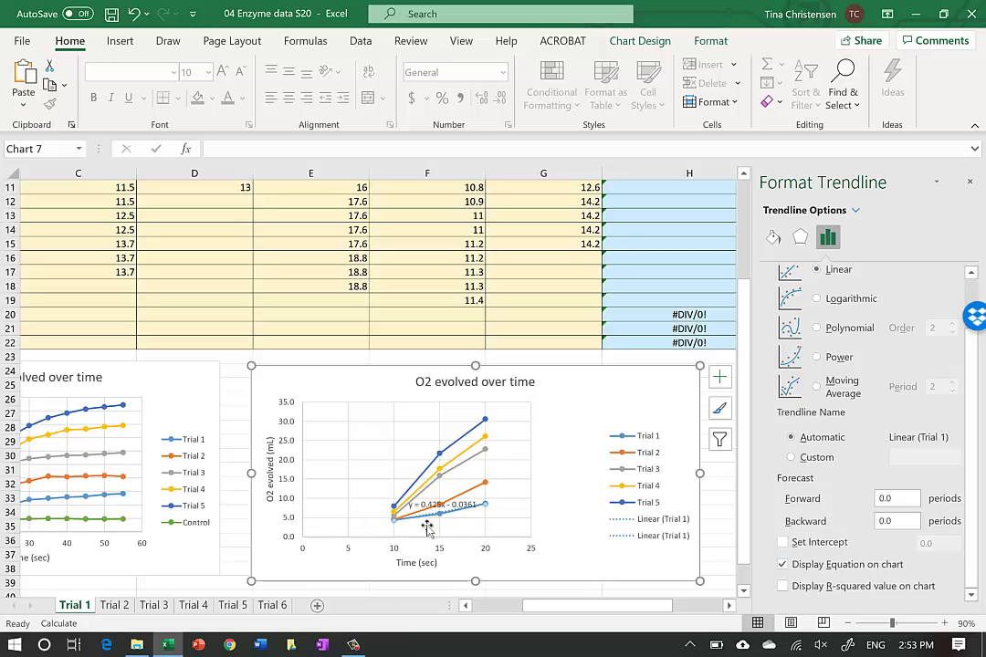
left_click(435, 503)
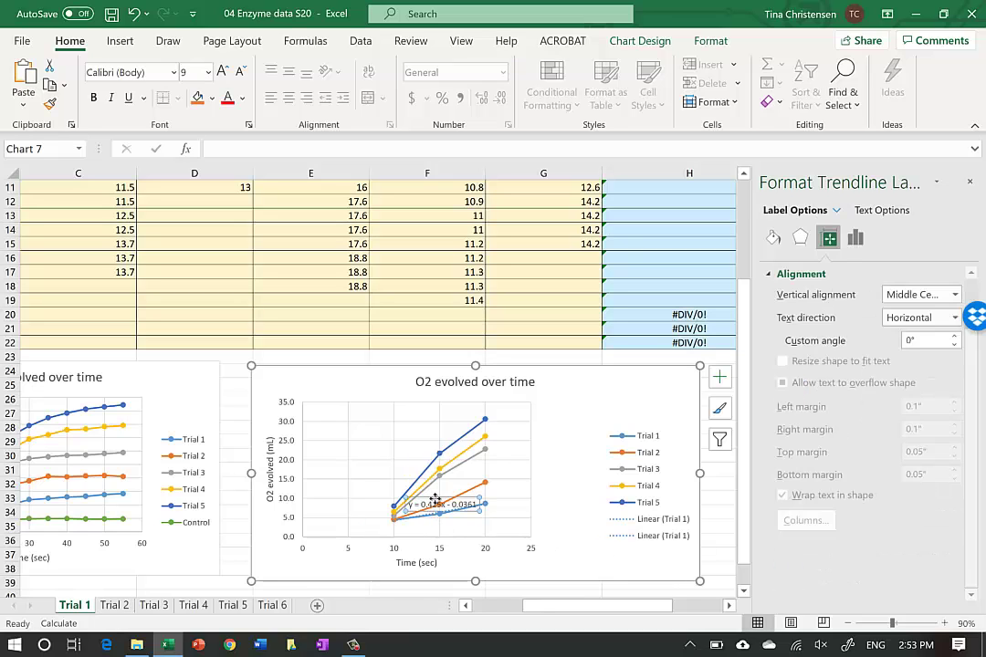
left_click_drag(435, 503, 523, 504)
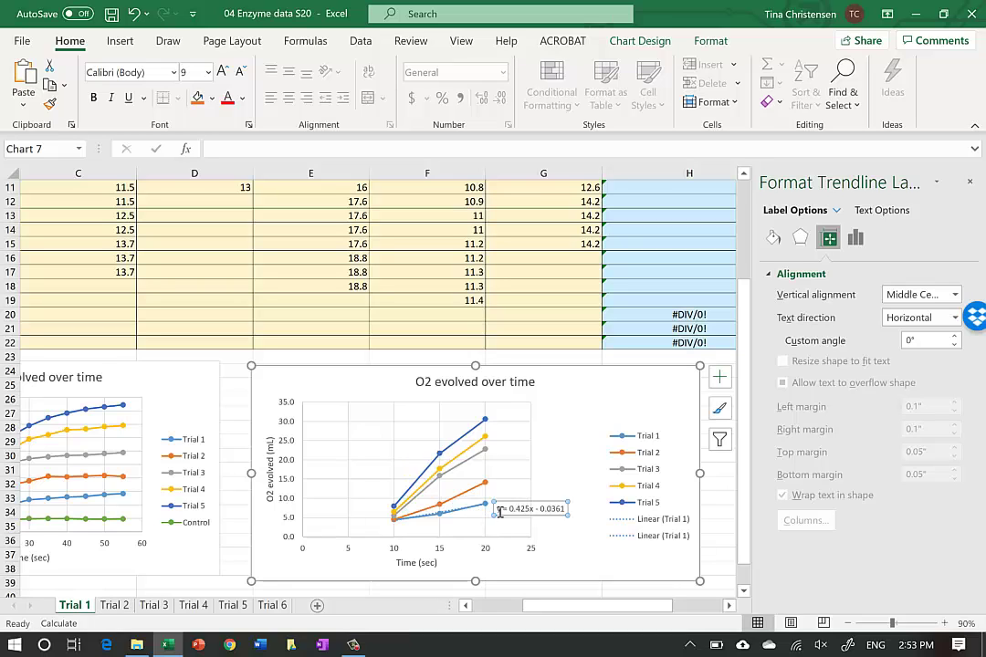
Add a linear trendline to the Trial 2 series on the copied chart.
left_click(475, 493)
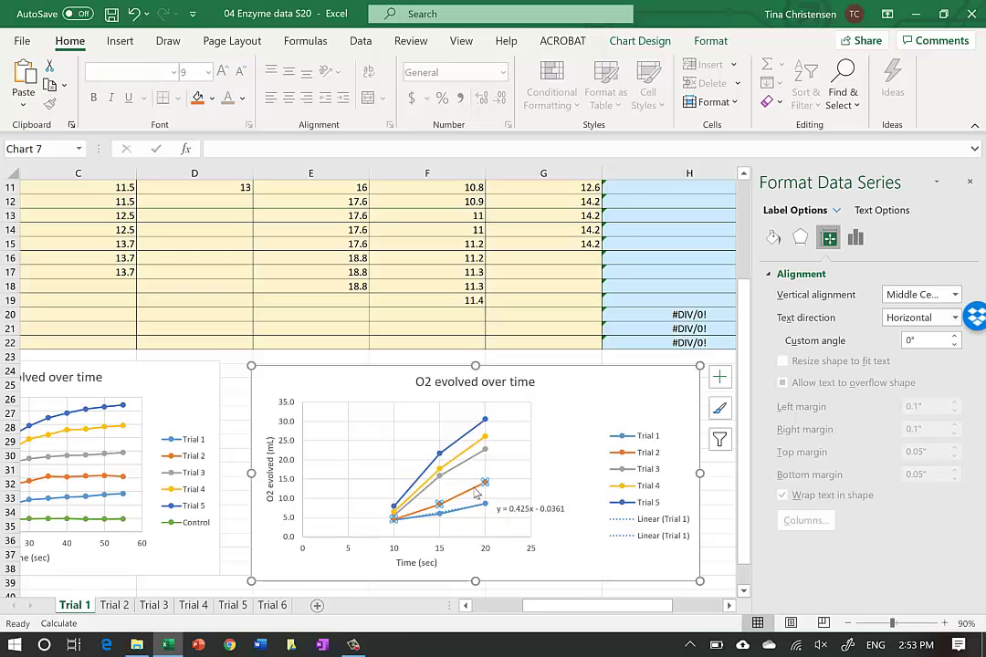
right_click(476, 493)
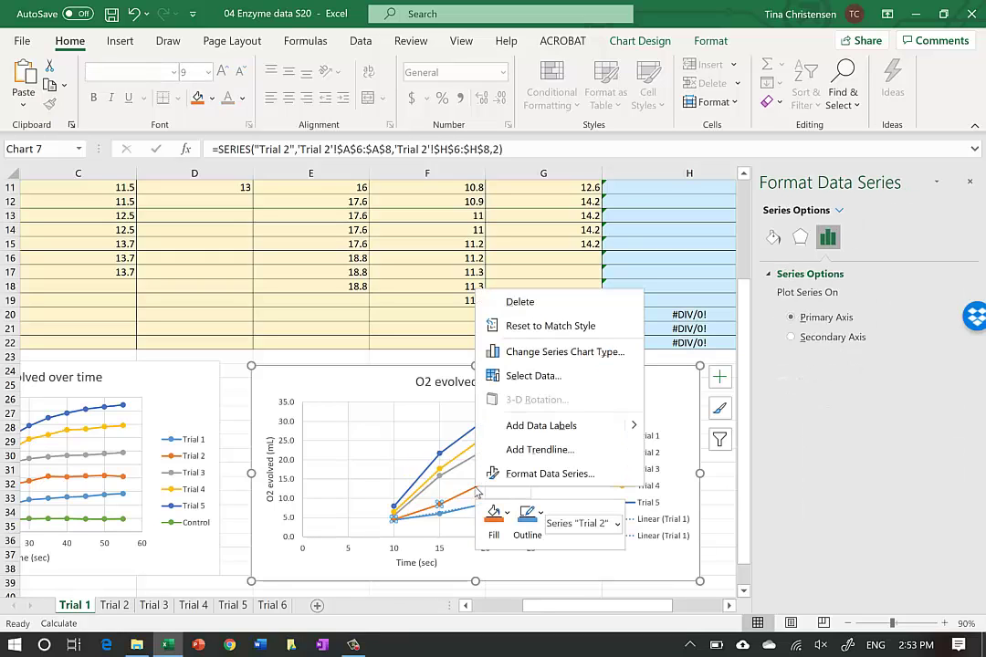
key("Escape")
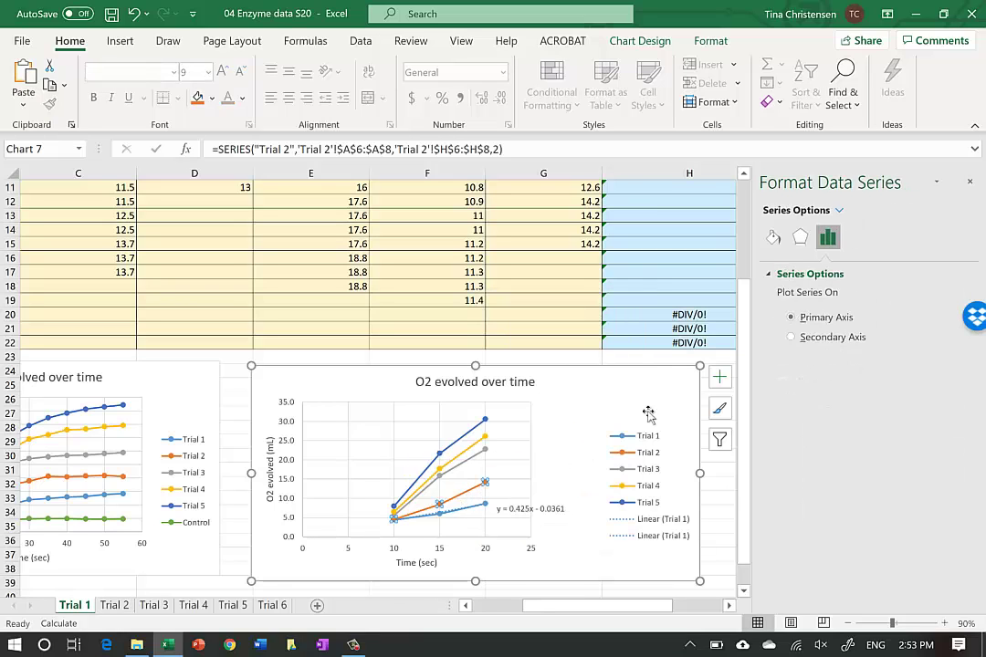
left_click(720, 378)
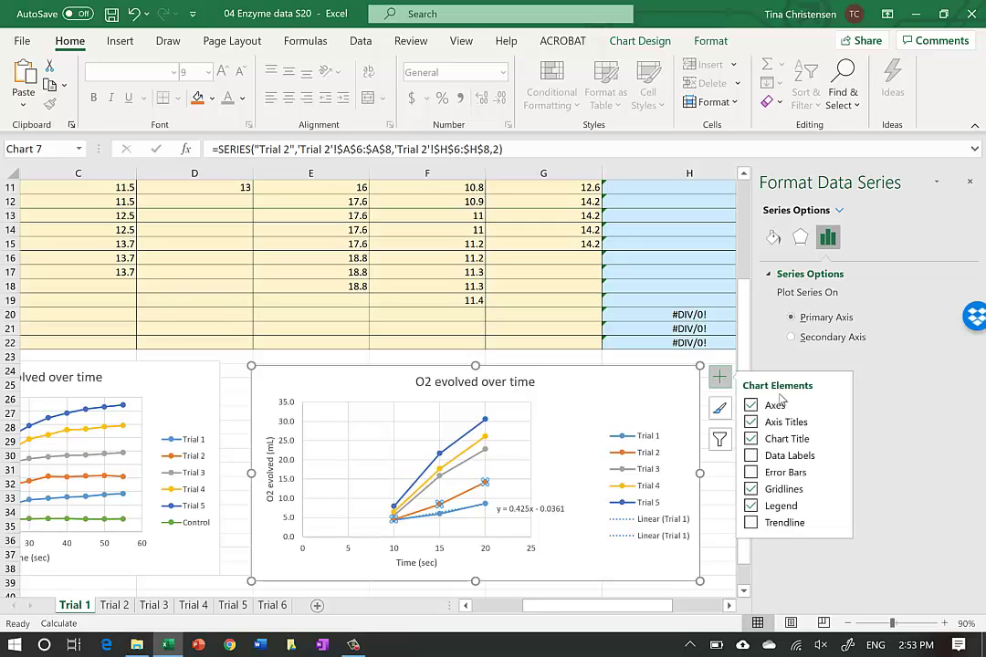
left_click(805, 527)
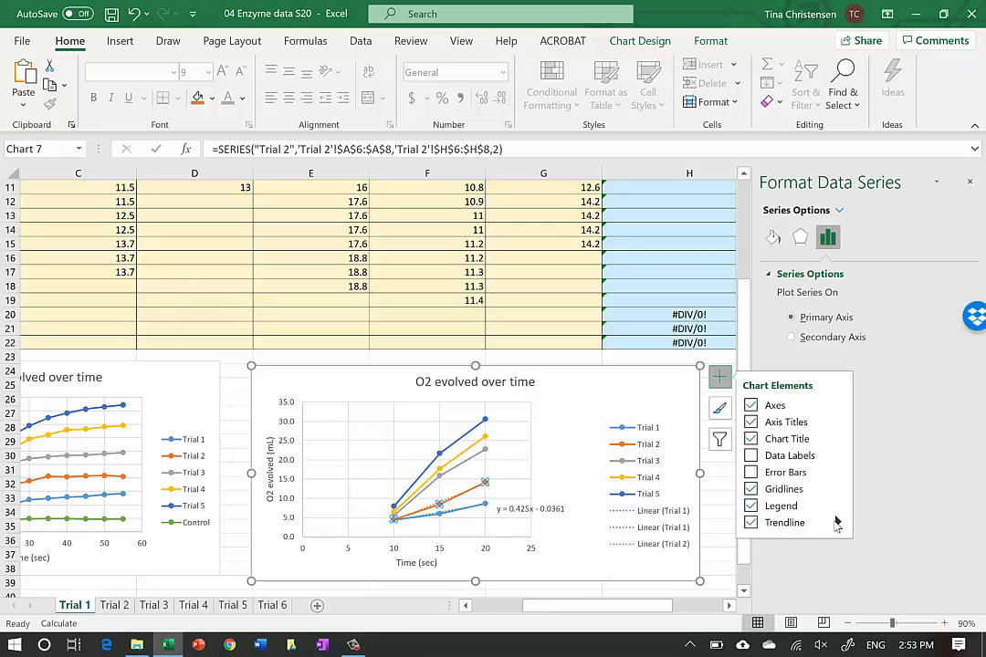
Add a linear trendline with its equation displayed to the Trial 2 series and place the equation beside the line's 20-second end.
left_click(836, 520)
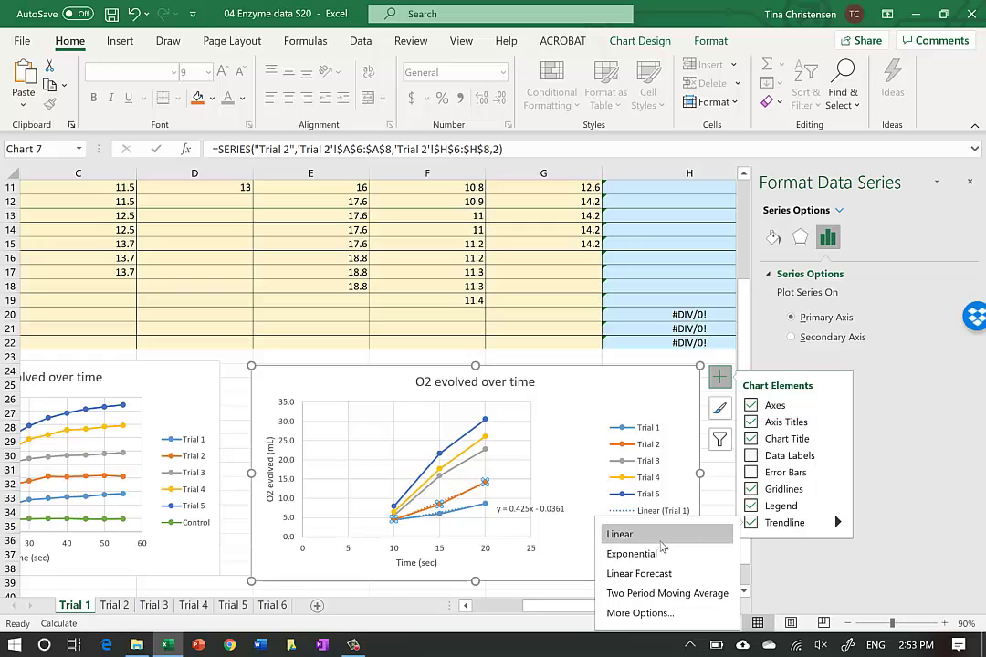
left_click(662, 617)
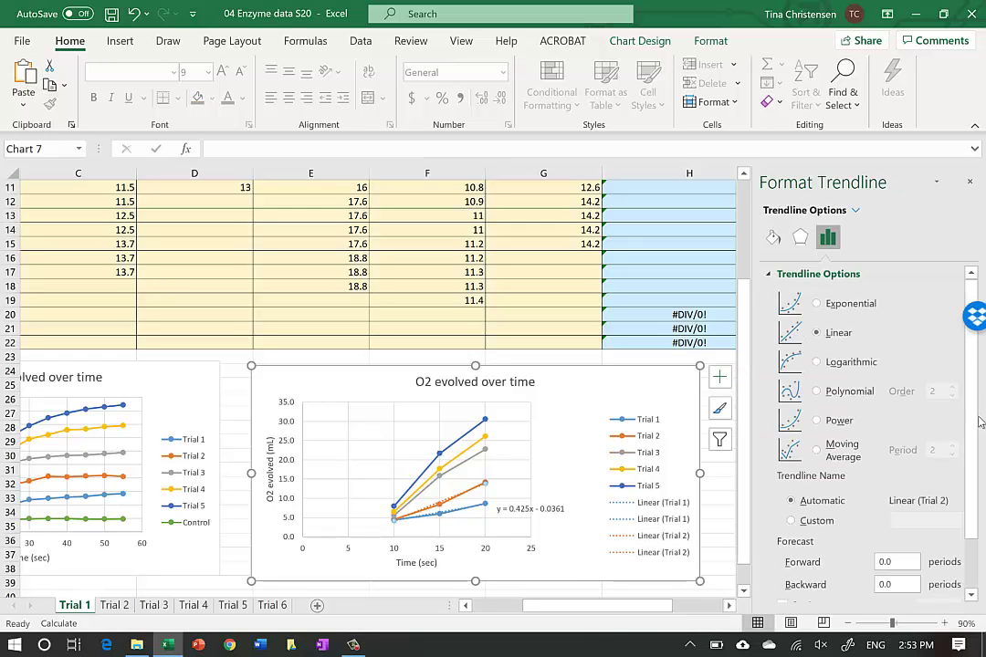
scroll(972, 424, "down", 2)
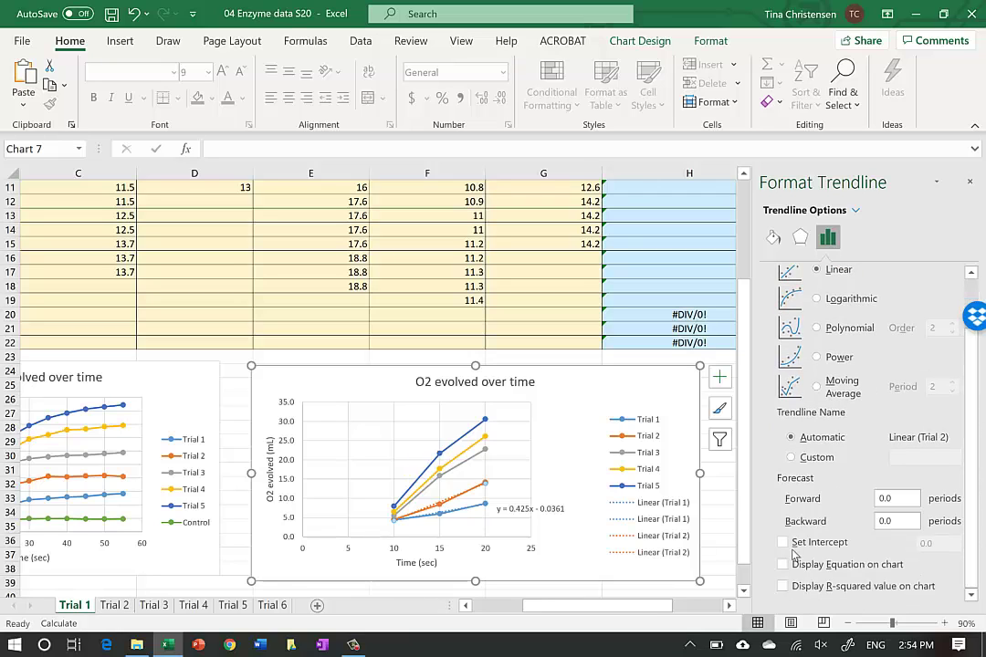
left_click(782, 565)
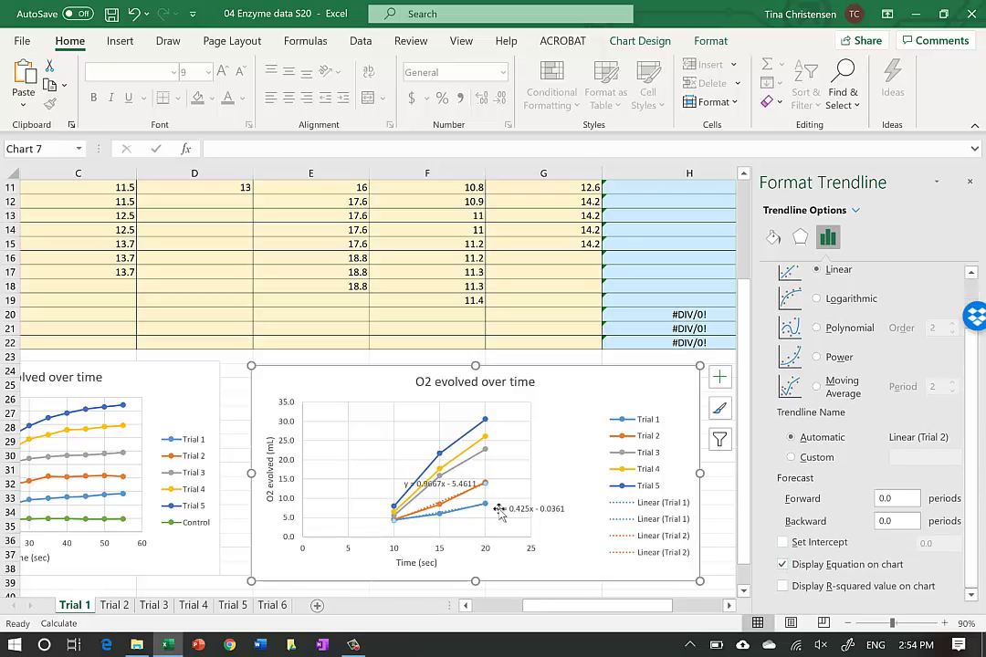
left_click(447, 480)
left_click_drag(450, 478, 540, 479)
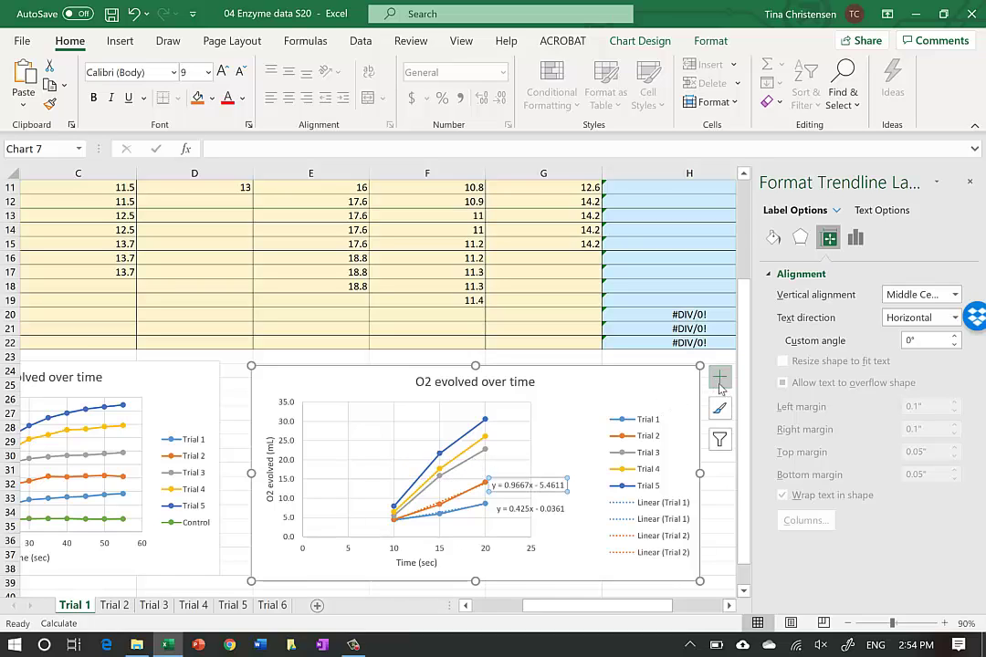
Give the Trial 3 series a linear trendline with its equation displayed, and move the equation beside that line's 20-second end.
left_click(476, 454)
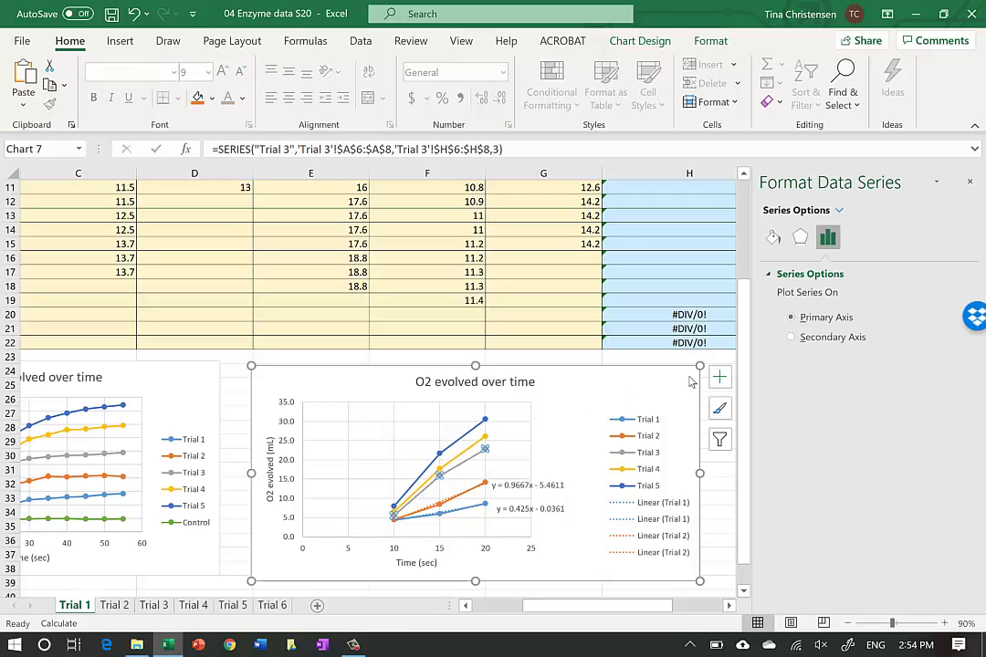
left_click(719, 377)
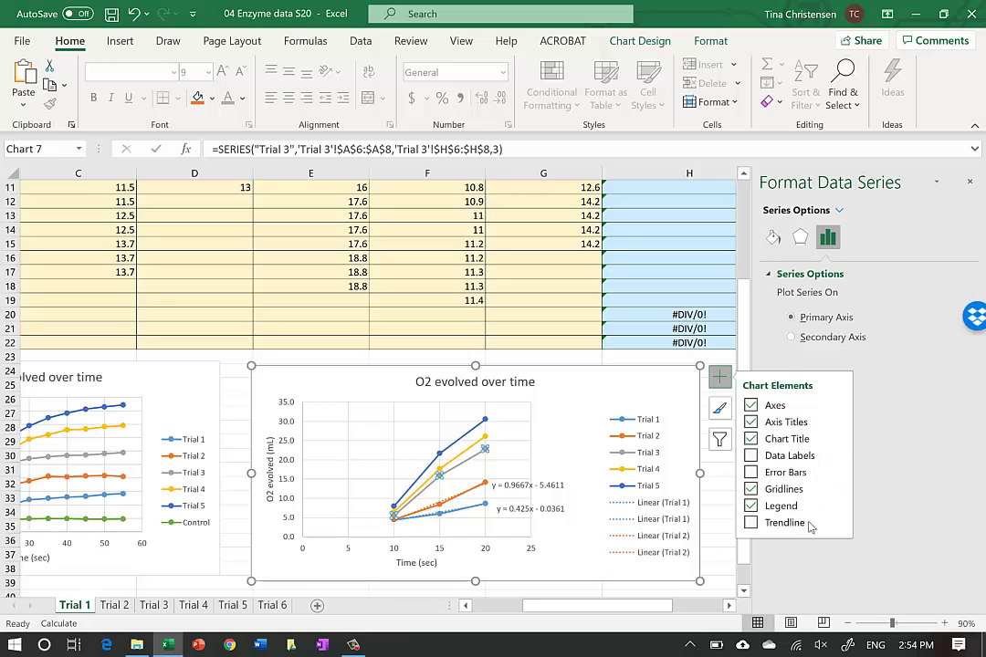
left_click(837, 522)
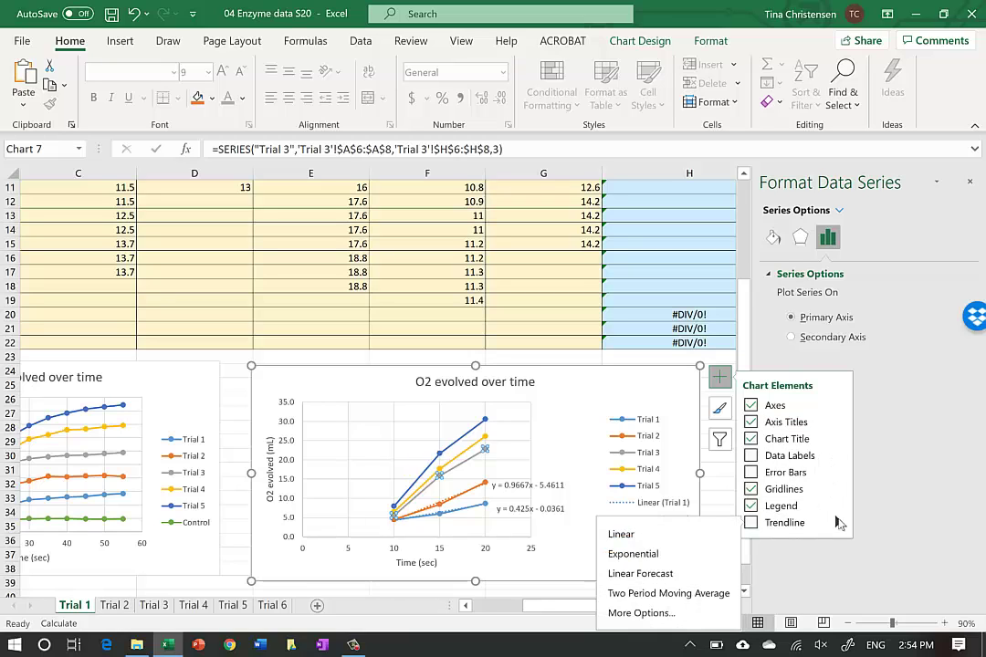
left_click(681, 613)
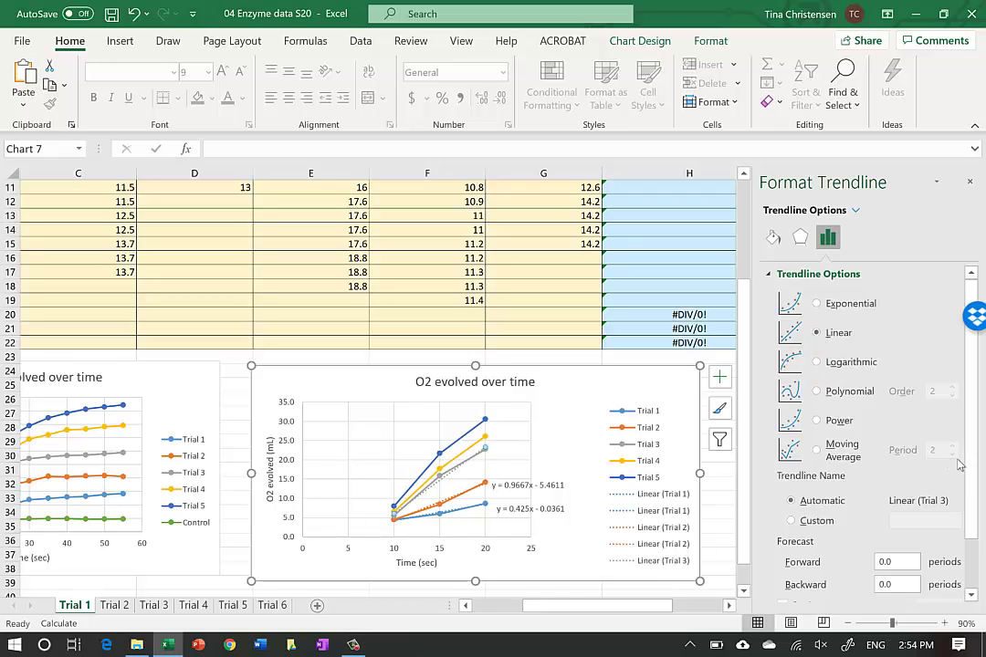
scroll(913, 456, "down", 2)
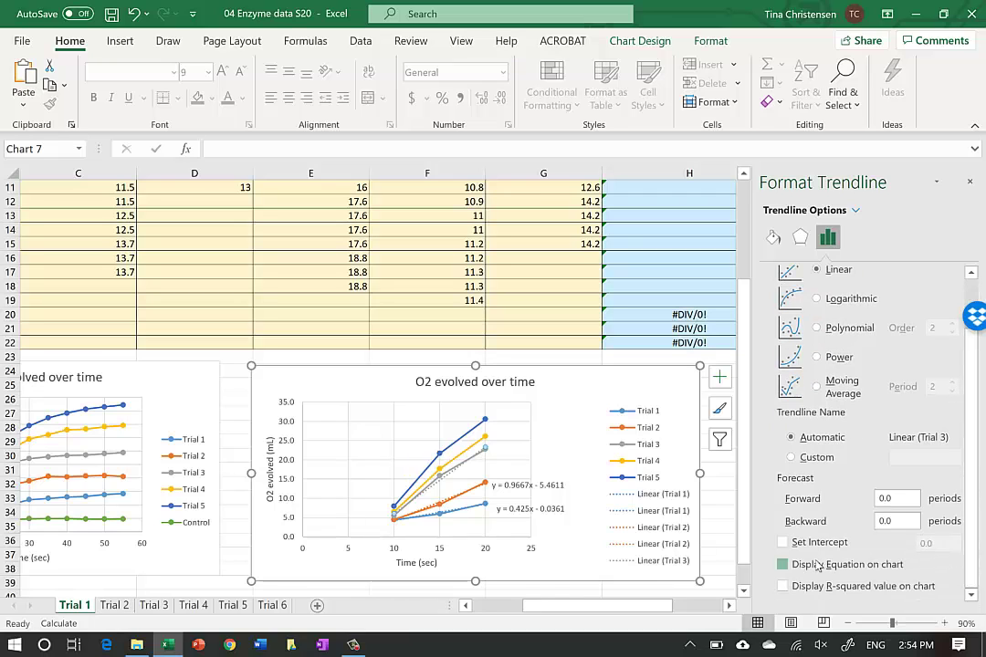
left_click(818, 566)
left_click(450, 441)
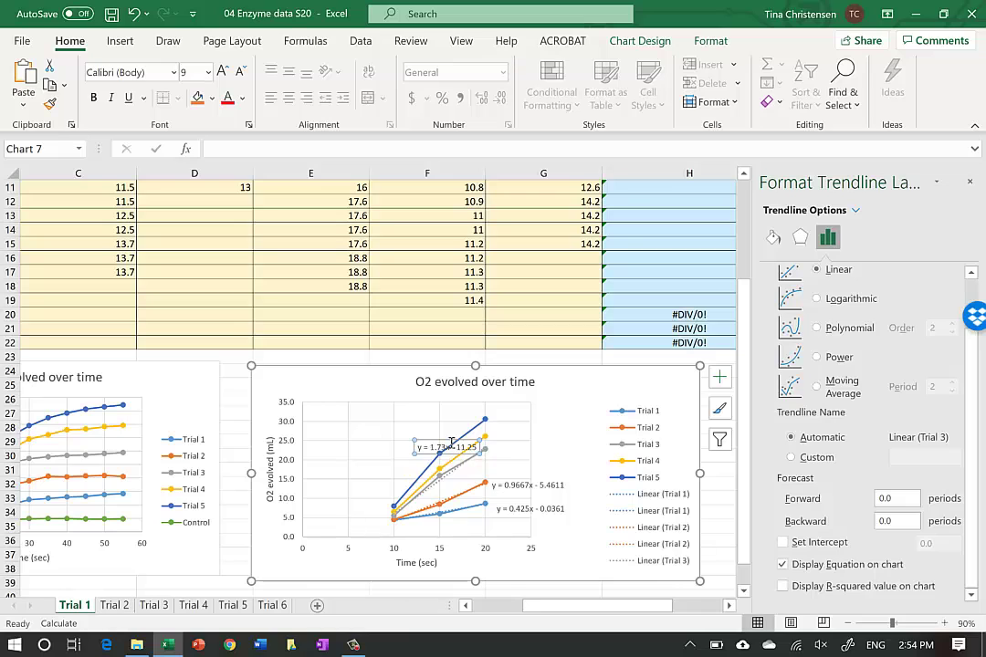
left_click_drag(473, 444, 521, 447)
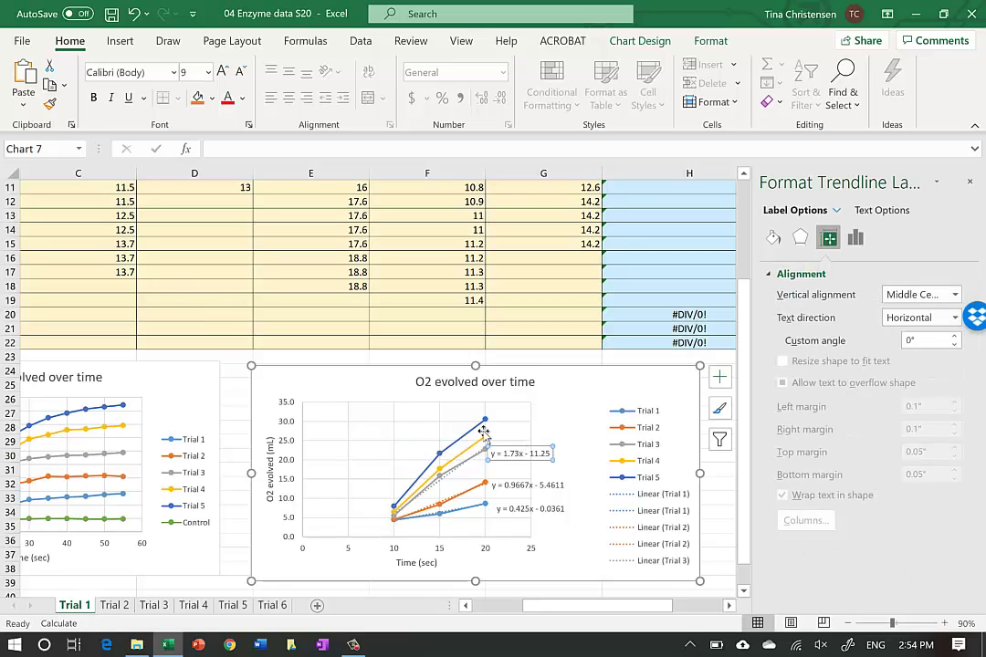
Add a linear trendline showing its equation to the Trial 4 series and position the equation next to the line's last point.
left_click(474, 448)
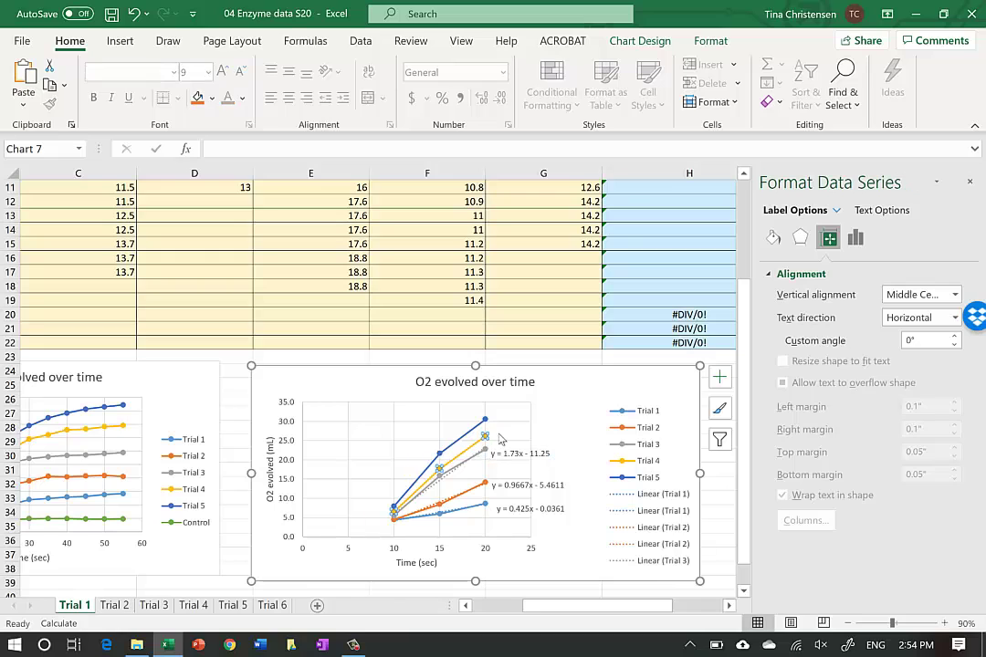
left_click(719, 376)
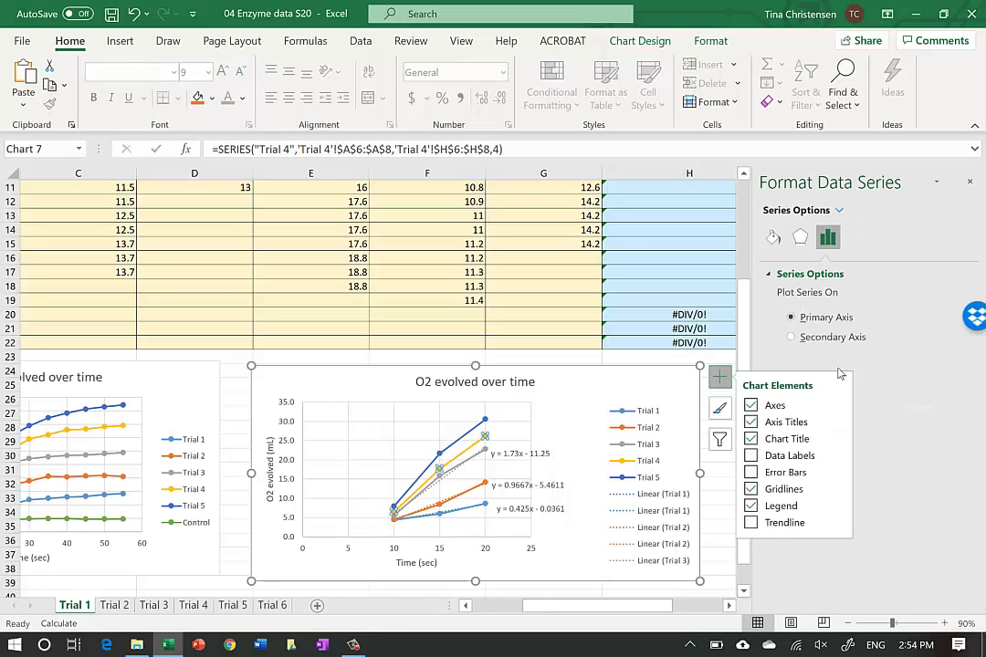
left_click(844, 527)
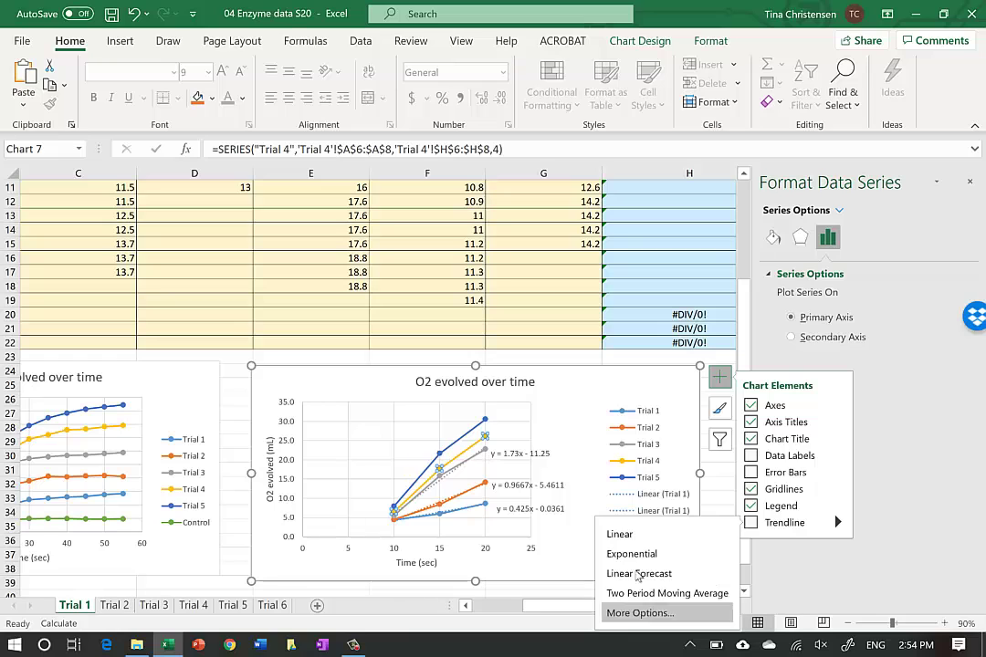
left_click(810, 462)
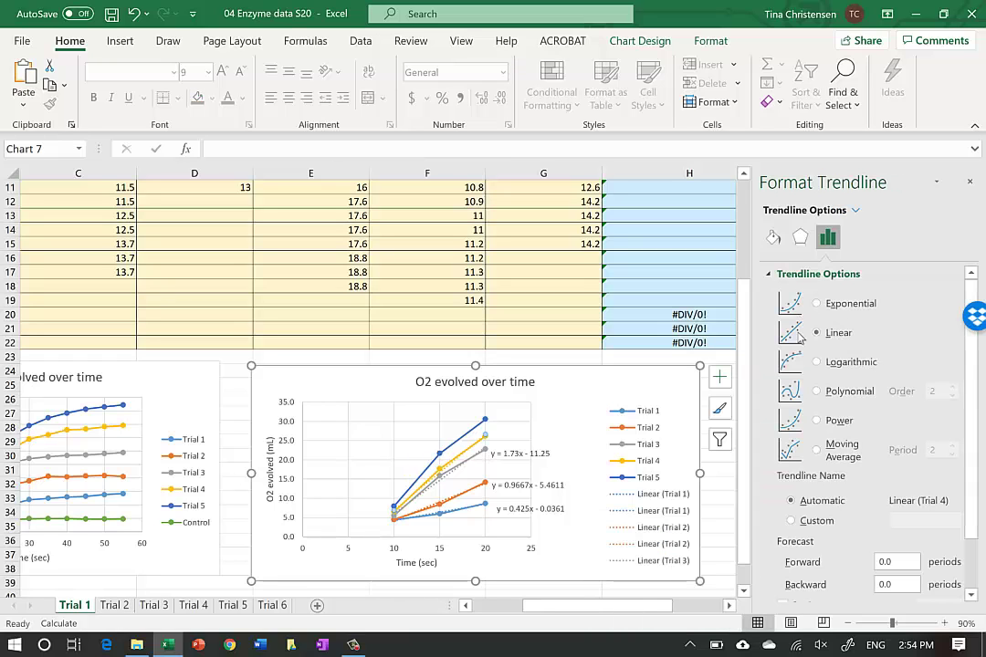
scroll(975, 391, "down", 2)
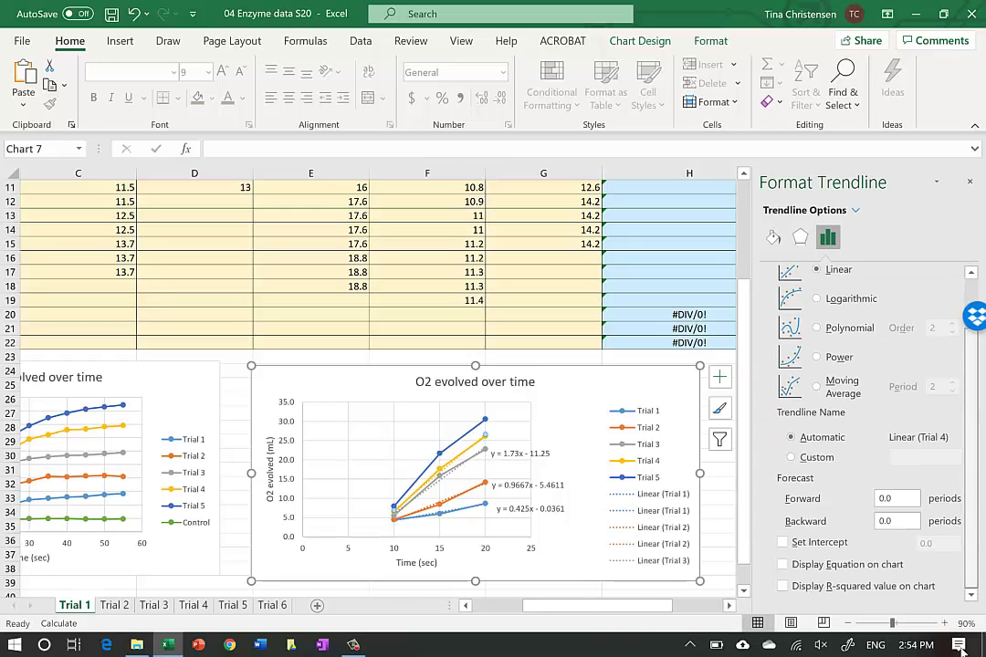
left_click(826, 565)
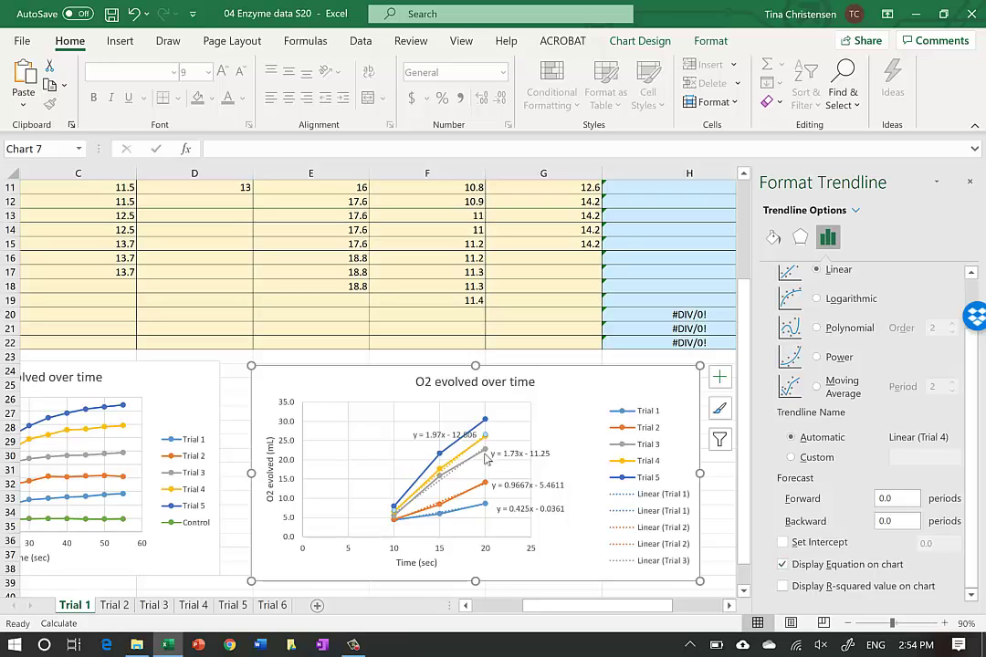
left_click(463, 436)
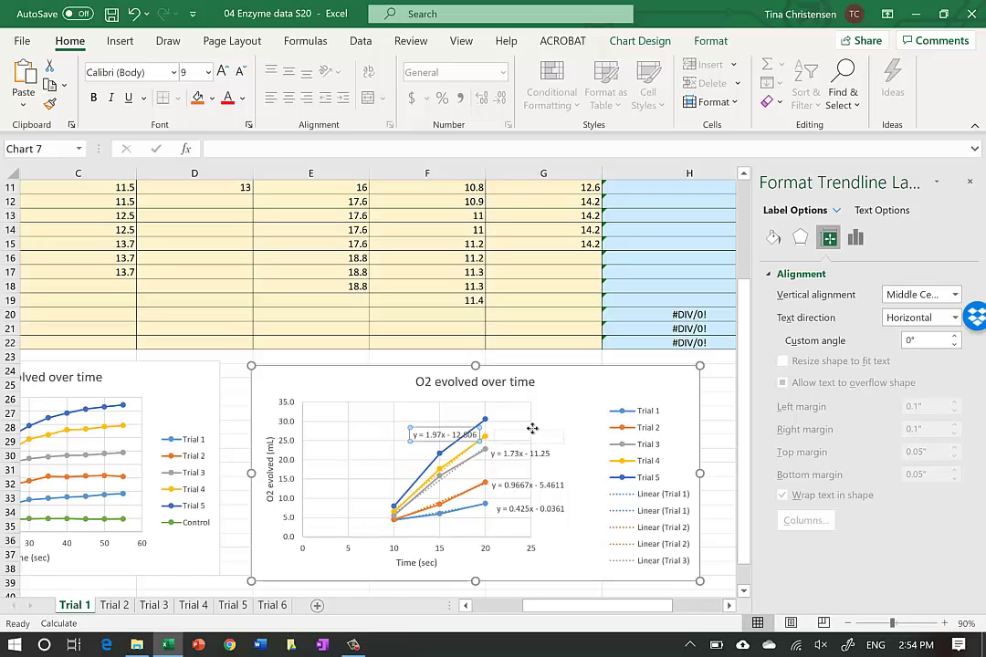
left_click_drag(533, 430, 534, 431)
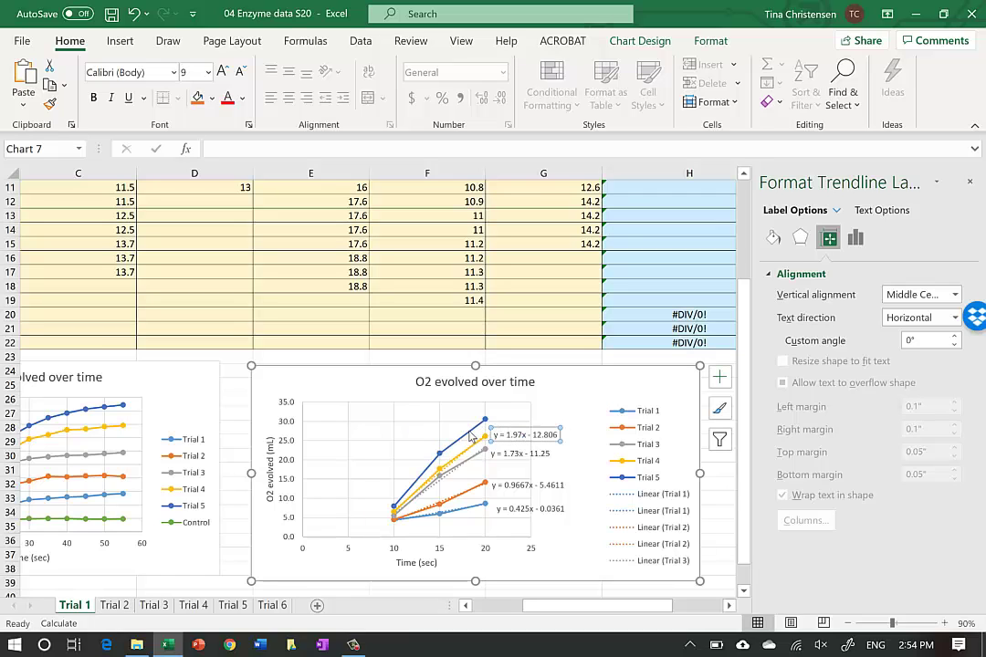
Add a linear trendline with its equation displayed to the Trial 5 series, place the equation beside its last point, and finish formatting the chart.
left_click(473, 434)
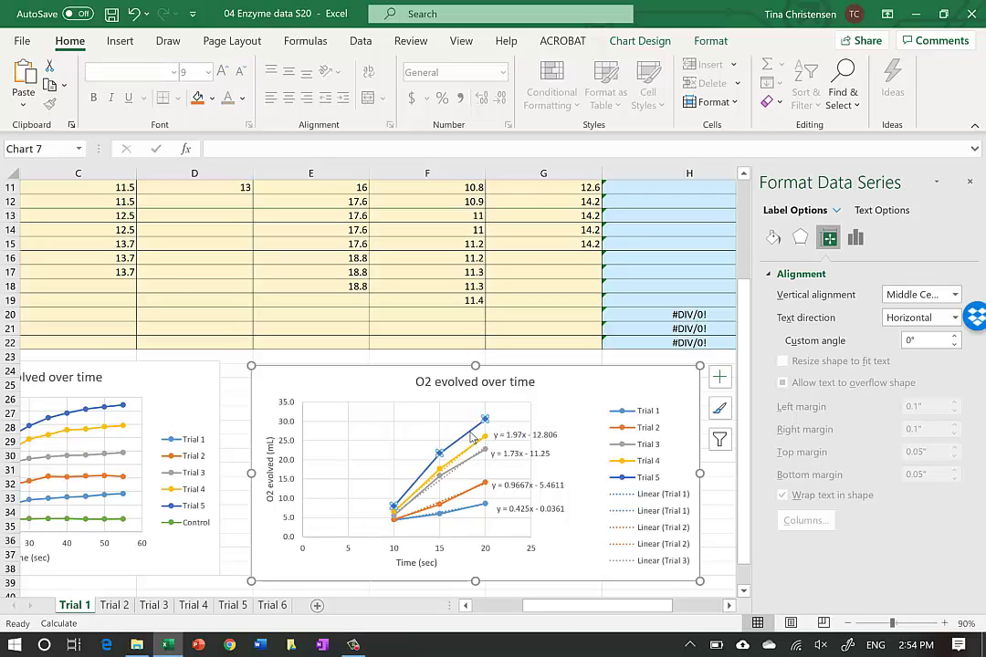
left_click(720, 377)
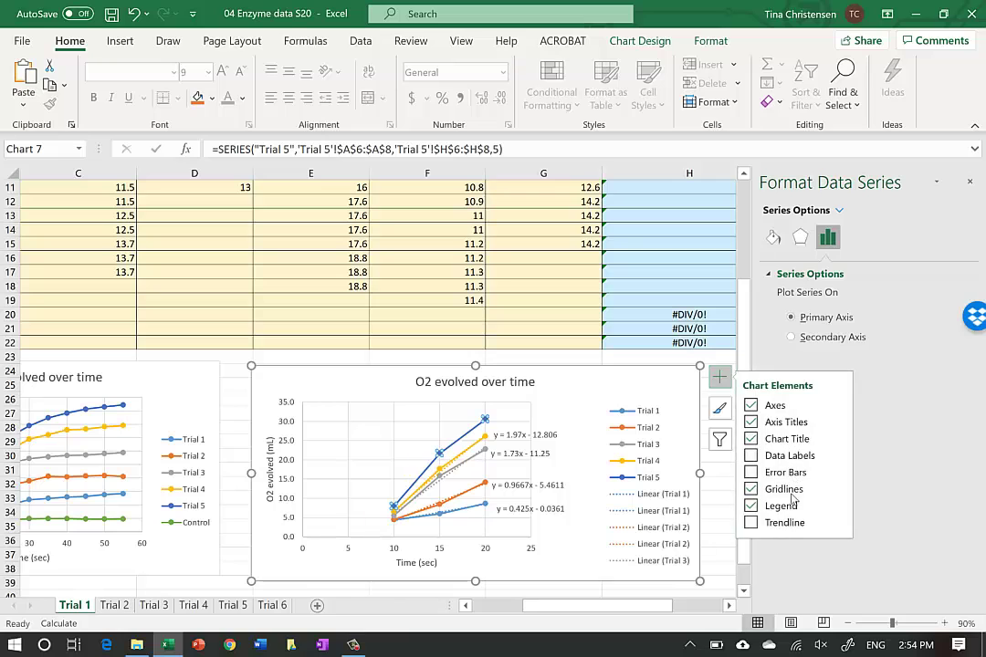
left_click(840, 523)
left_click(639, 611)
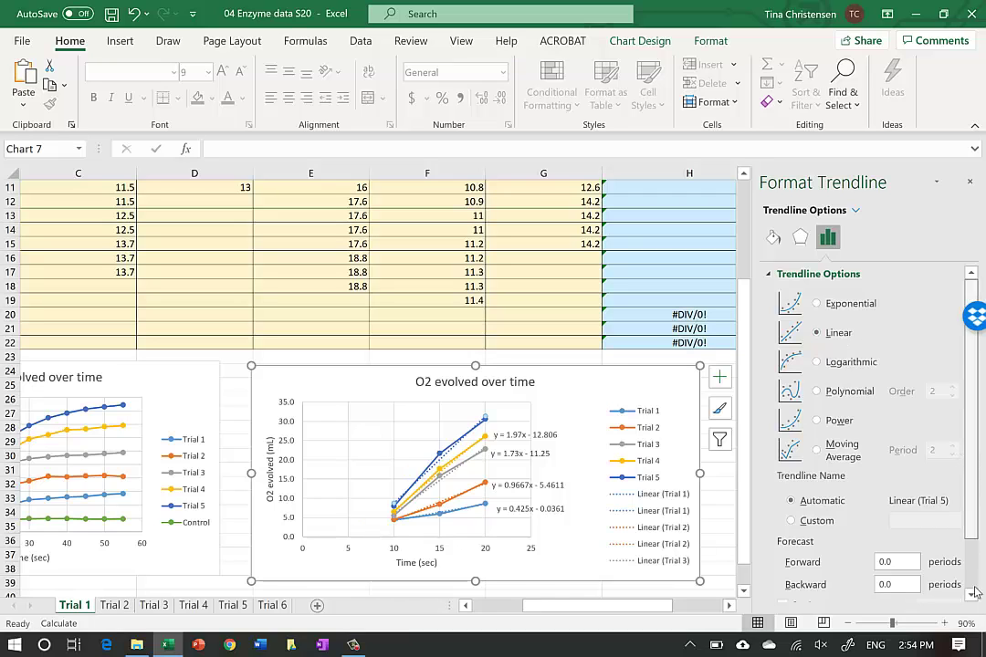
scroll(858, 529, "down", 2)
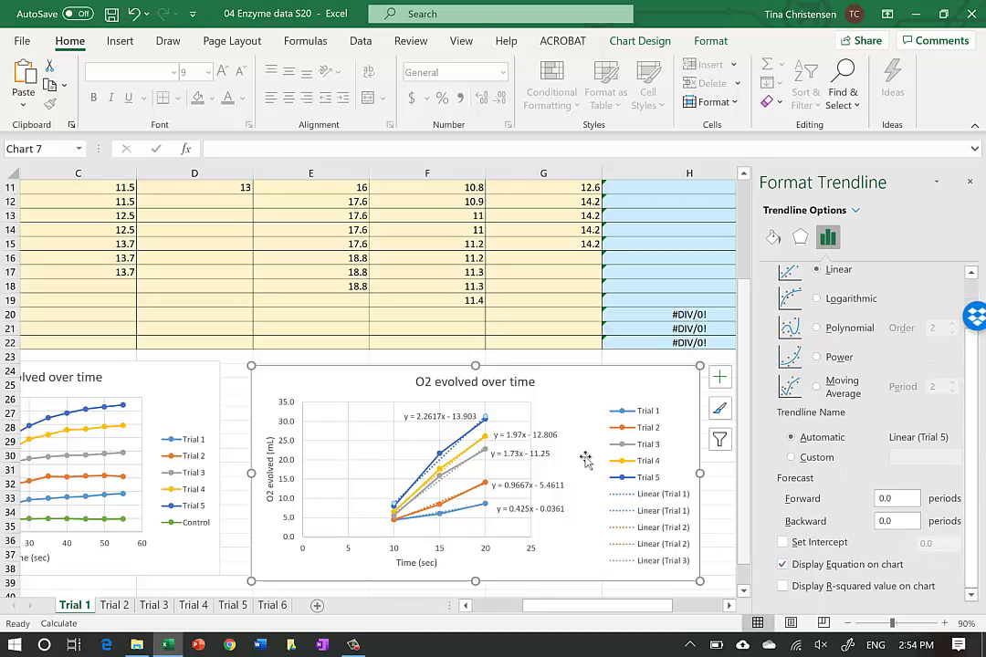
left_click(448, 416)
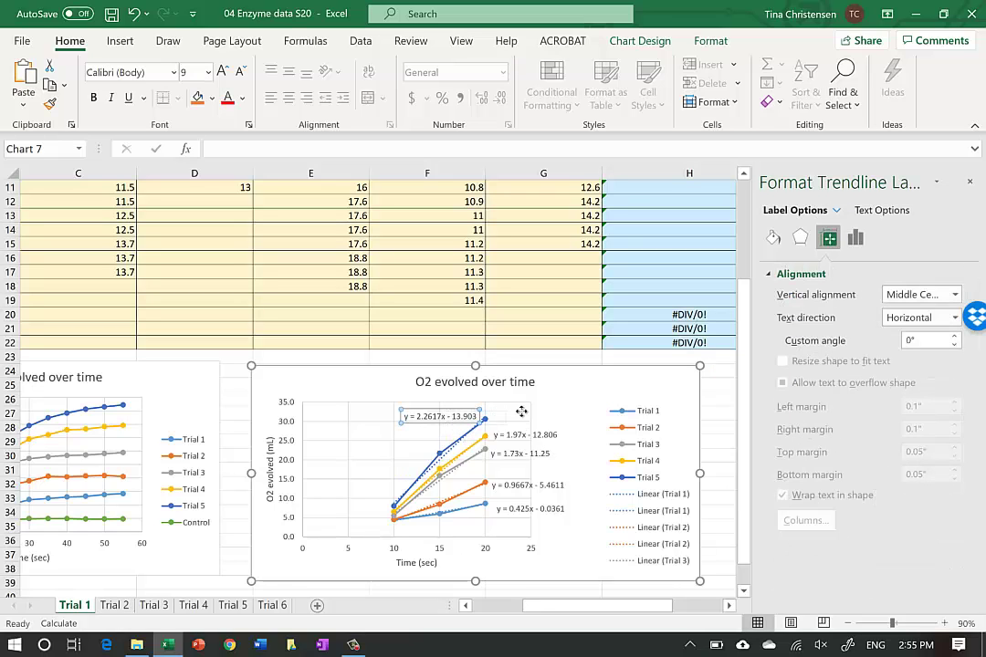
left_click_drag(447, 416, 539, 418)
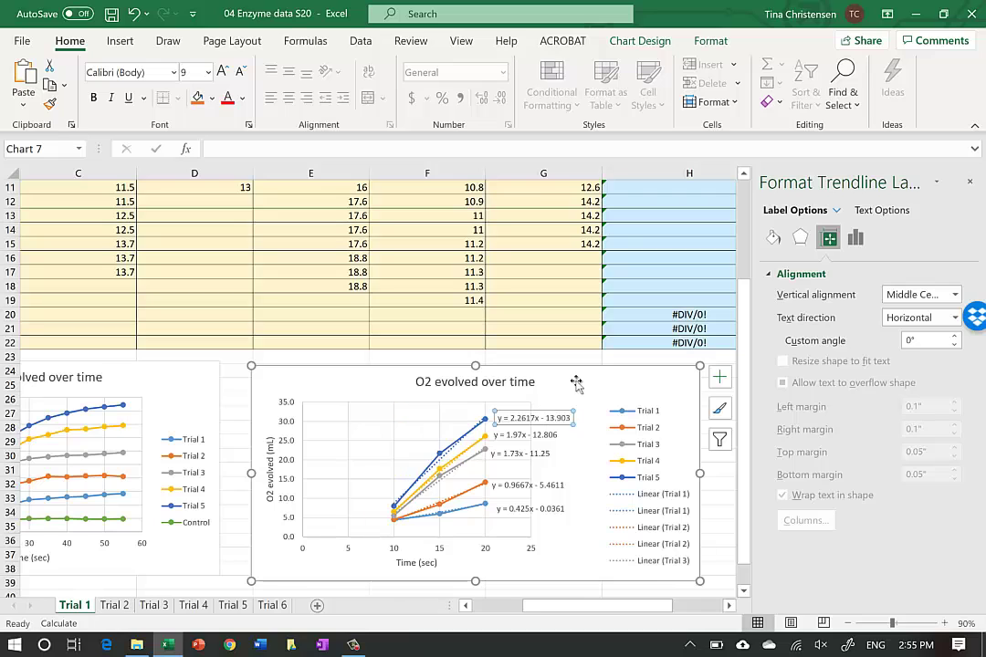
left_click(969, 182)
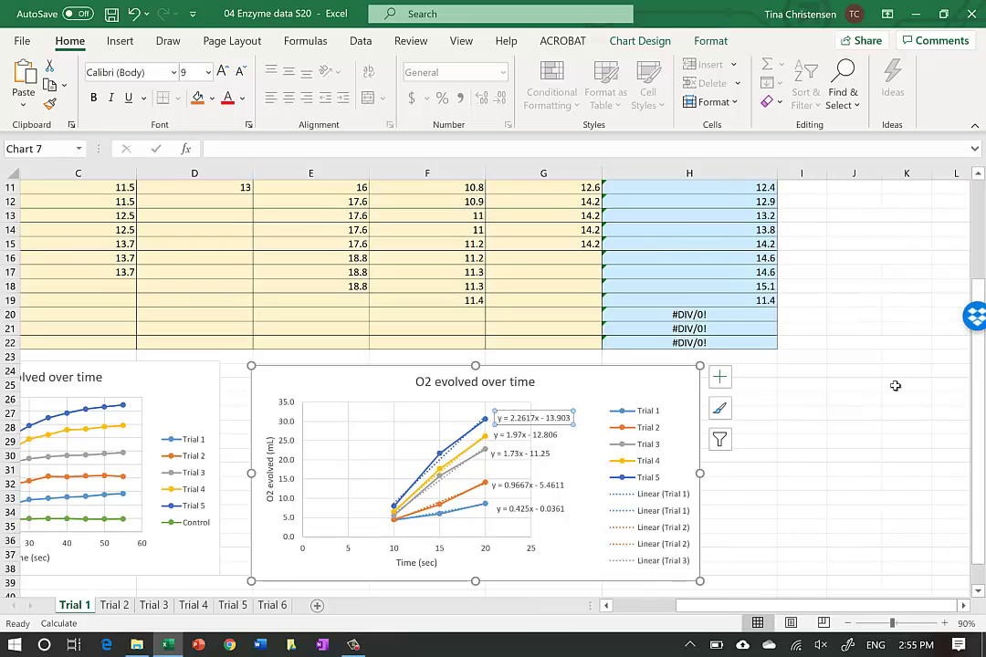
left_click(833, 440)
List the labels Trial 1 through Trial 5 in cells I26 to I30, beside the O2 evolved chart with the trendline equations.
scroll(833, 440, "down", 3)
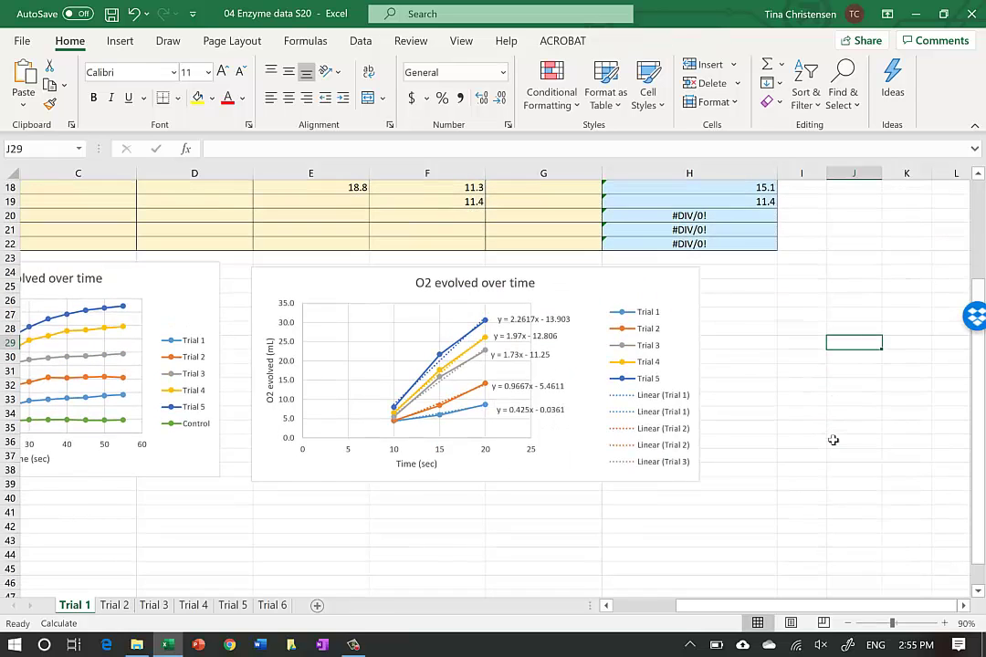
scroll(833, 440, "up", 6, "ctrl")
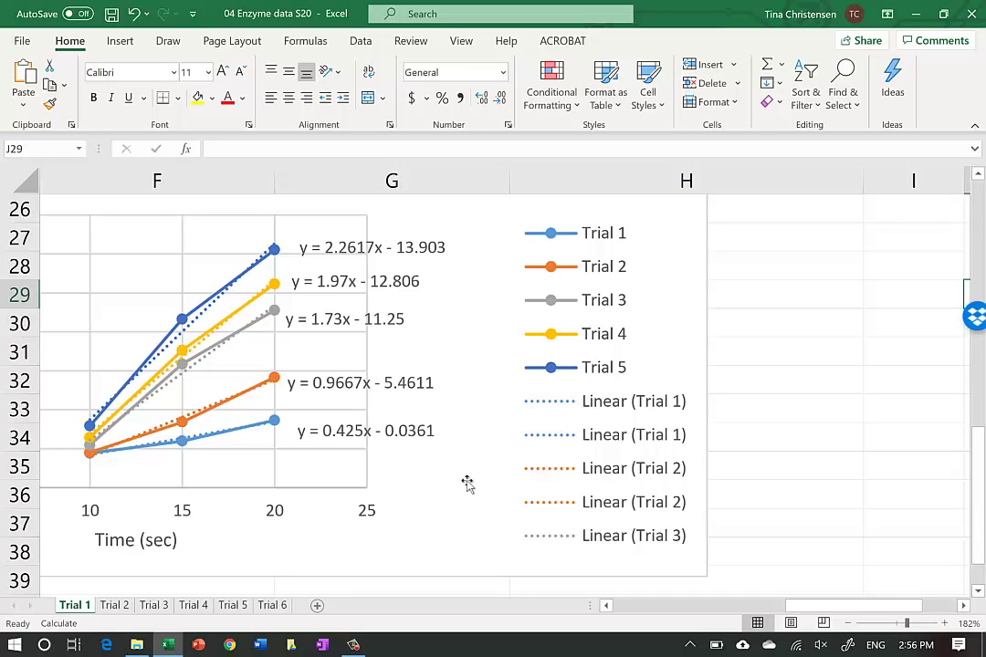
scroll(467, 483, "down", 6, "ctrl")
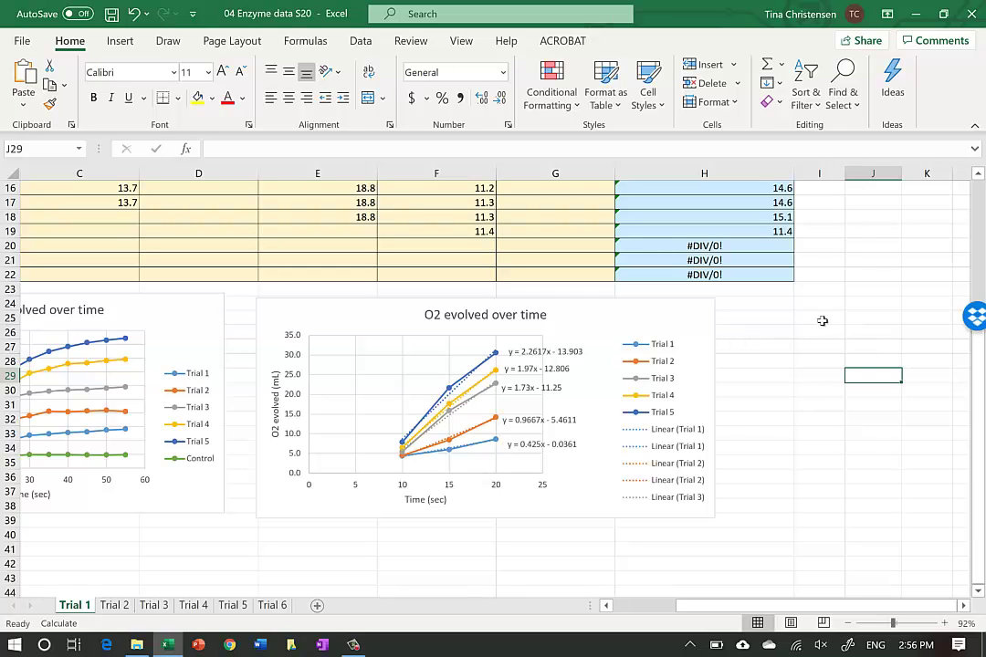
left_click(822, 320)
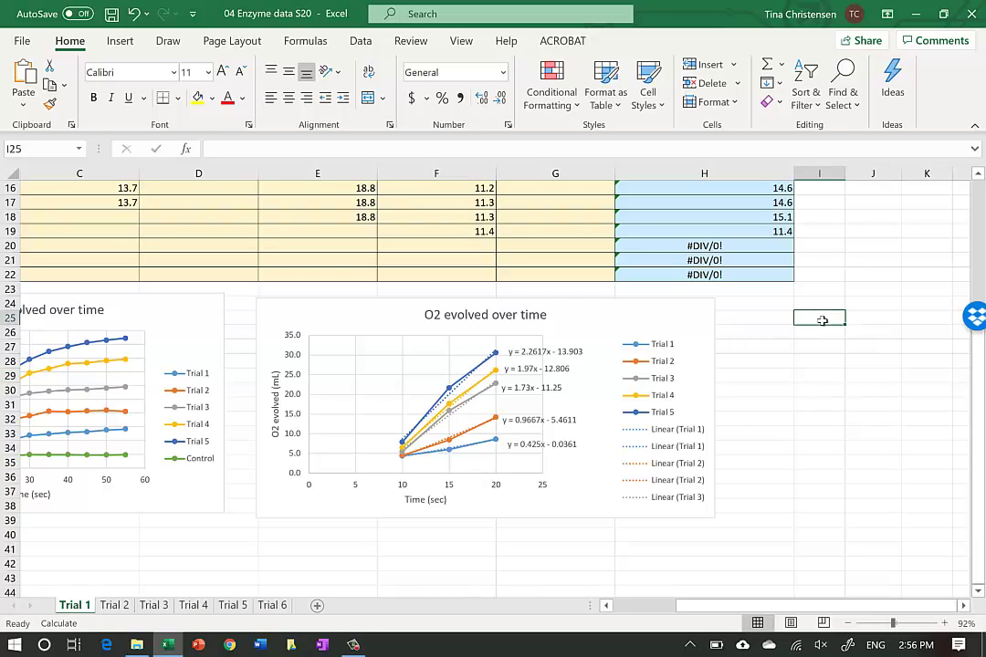
left_click(824, 332)
type("T")
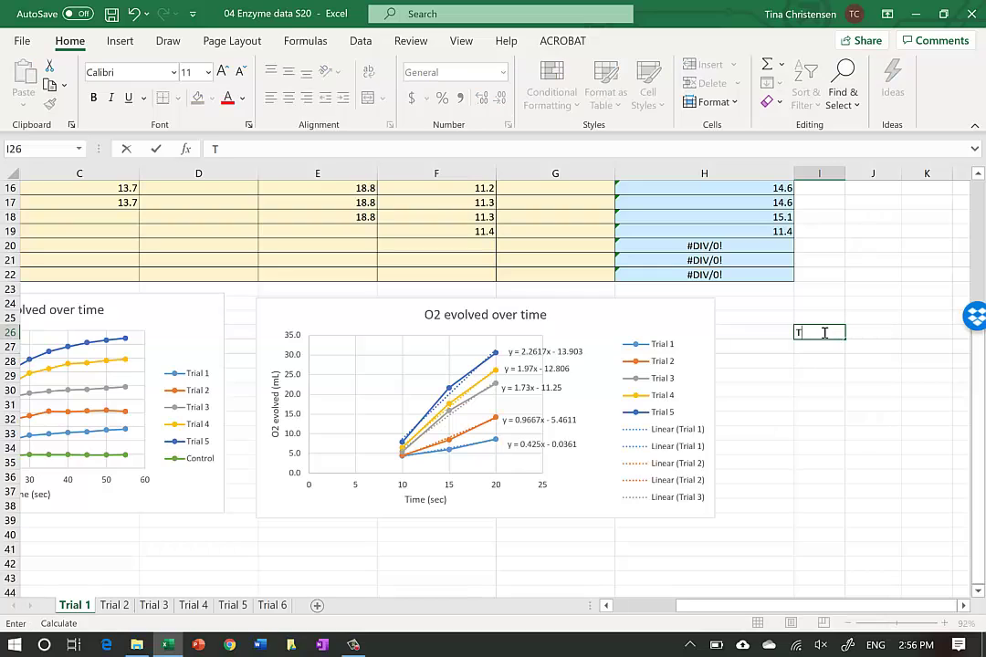
type("rial 1")
key("Return")
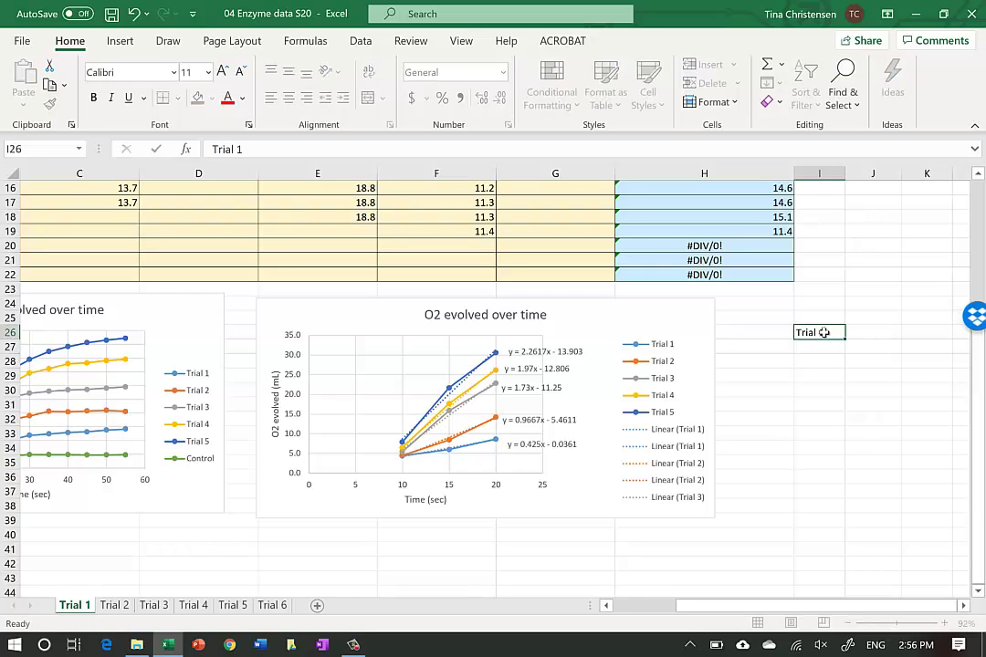
type("Trial 2")
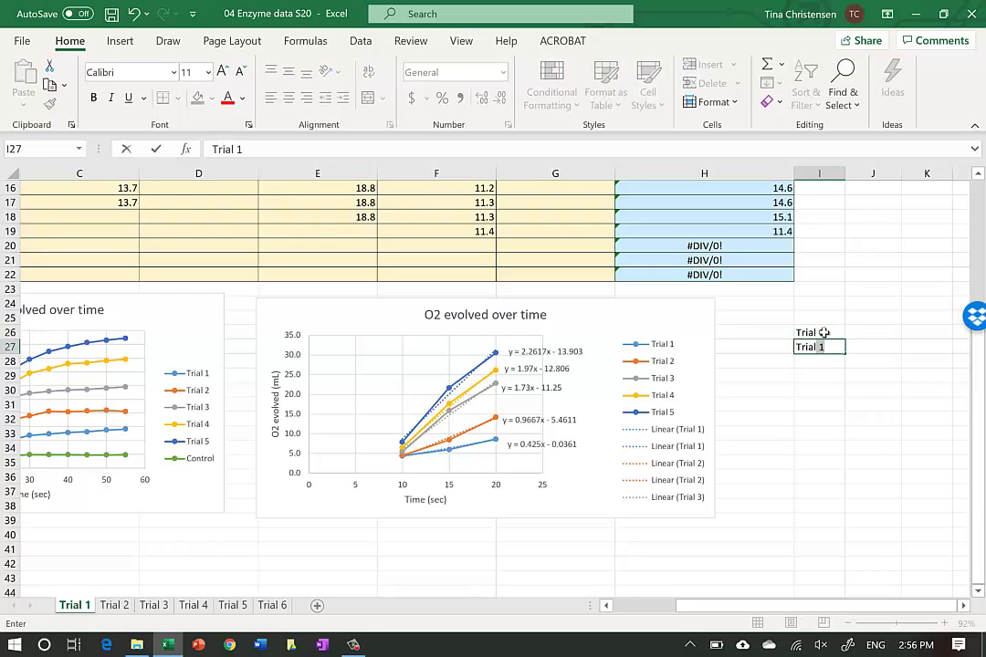
key("Return")
type("T")
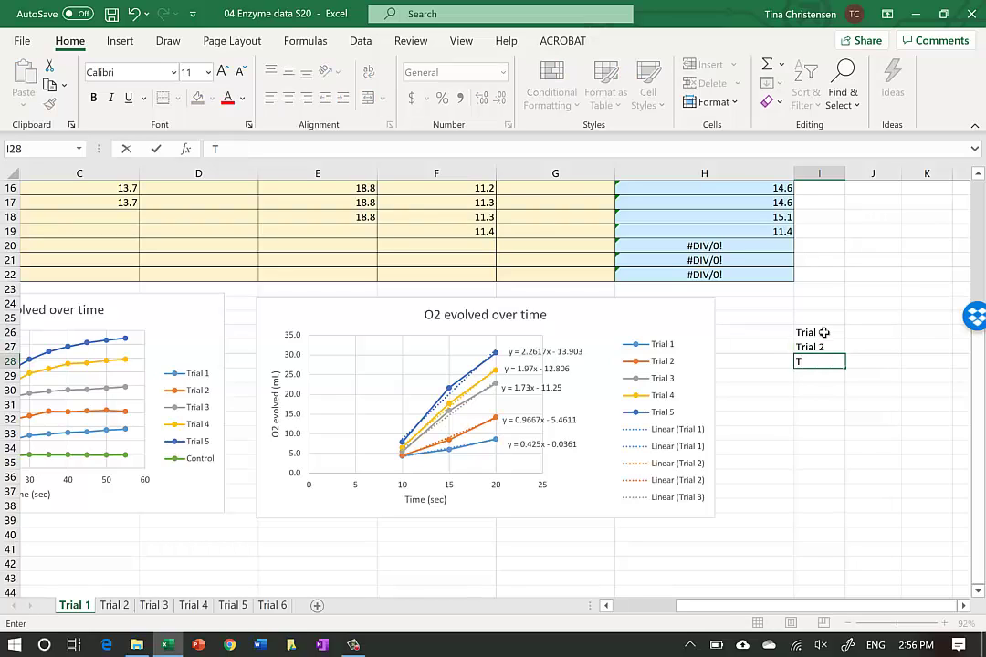
type("rial 3")
key("Return")
type("T")
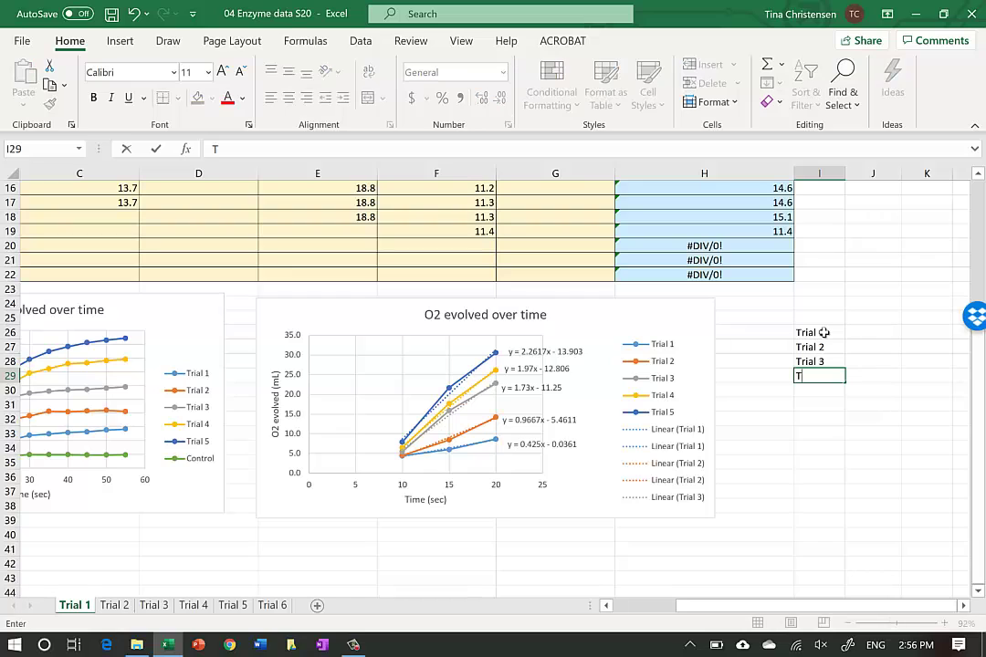
type("rial 4")
key("Return")
type("Trial")
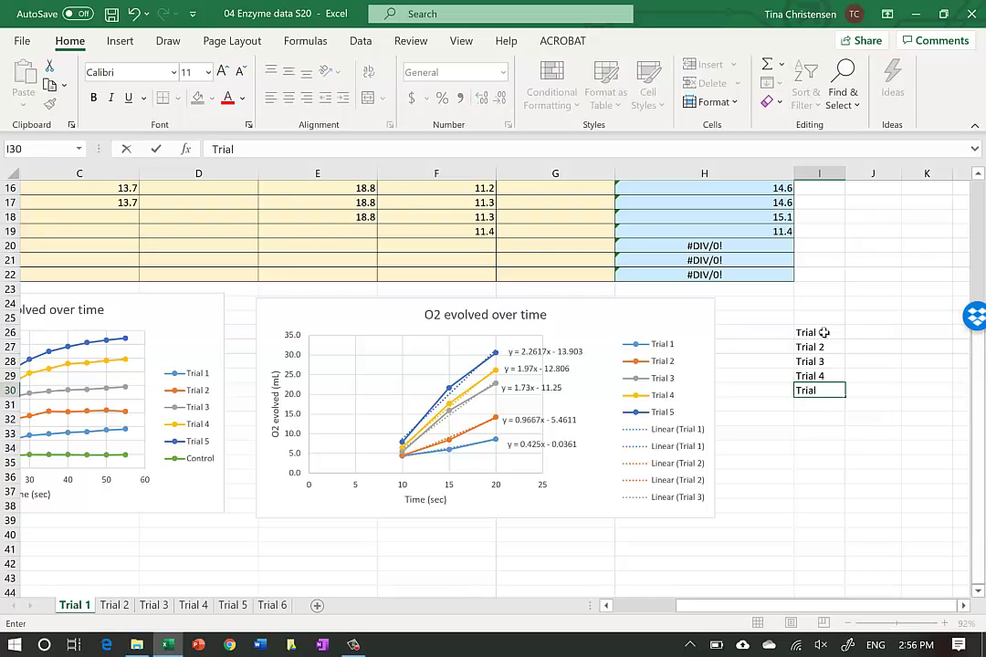
type(" 5")
key("Return")
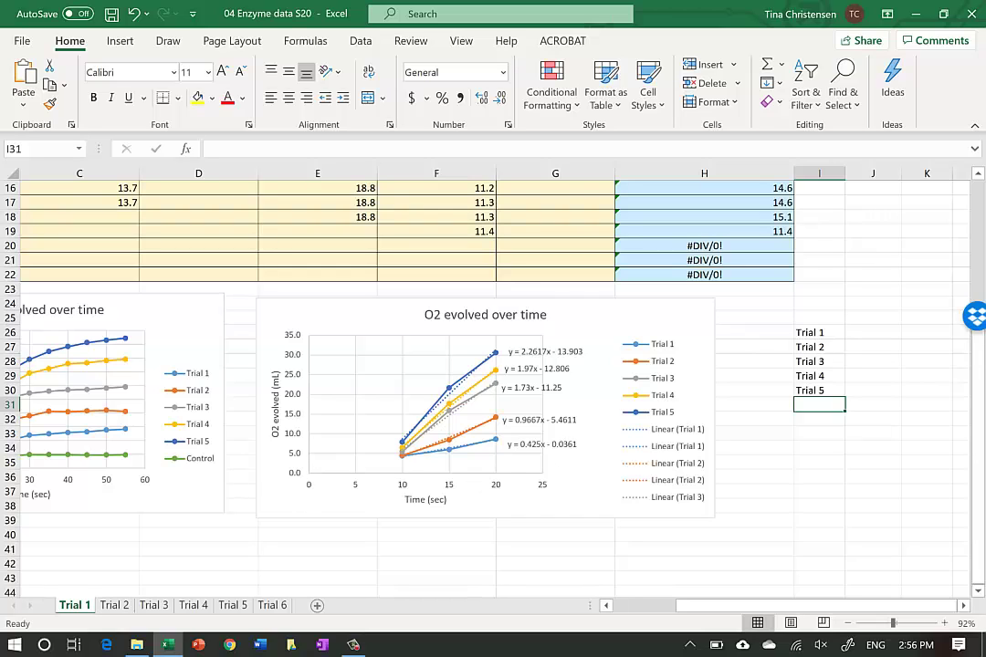
Add the heading "slope" in cell J25 and enter 0.425 beneath it as the slope for Trial 1.
left_click(880, 319)
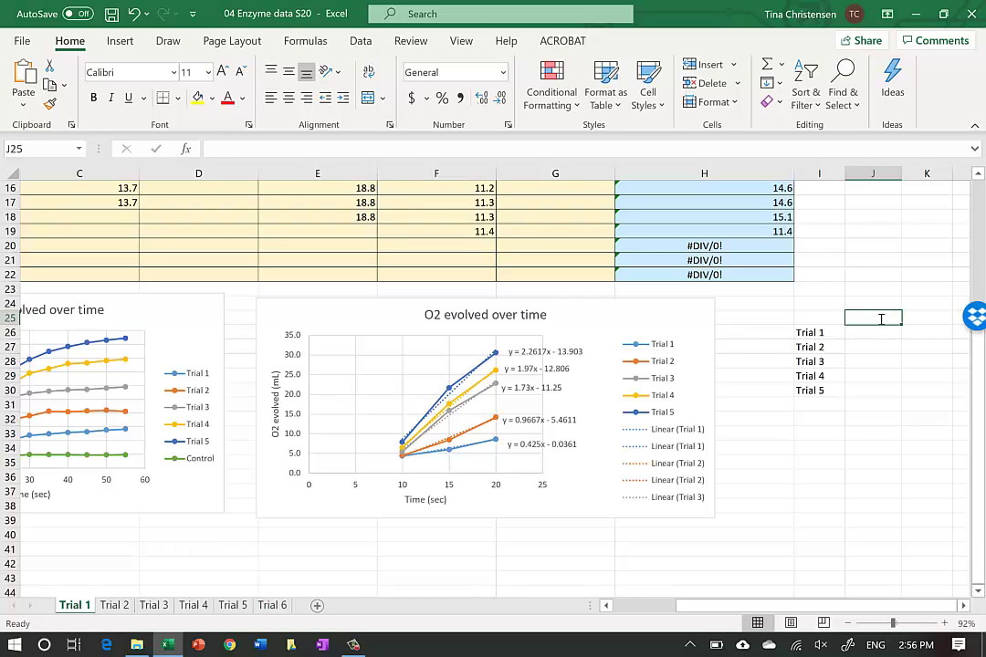
type("slope")
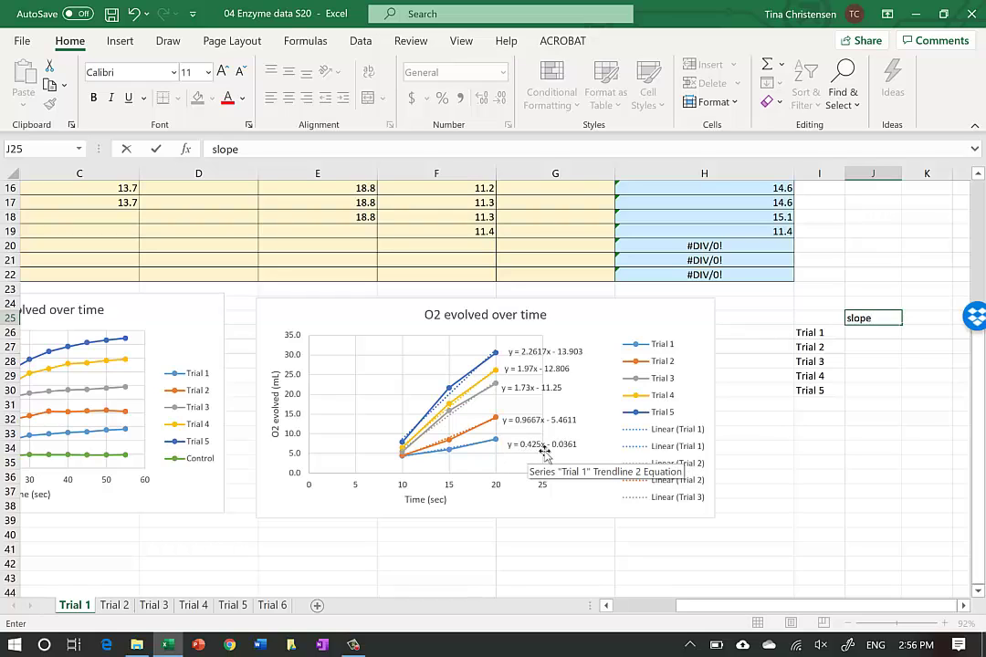
left_click(867, 333)
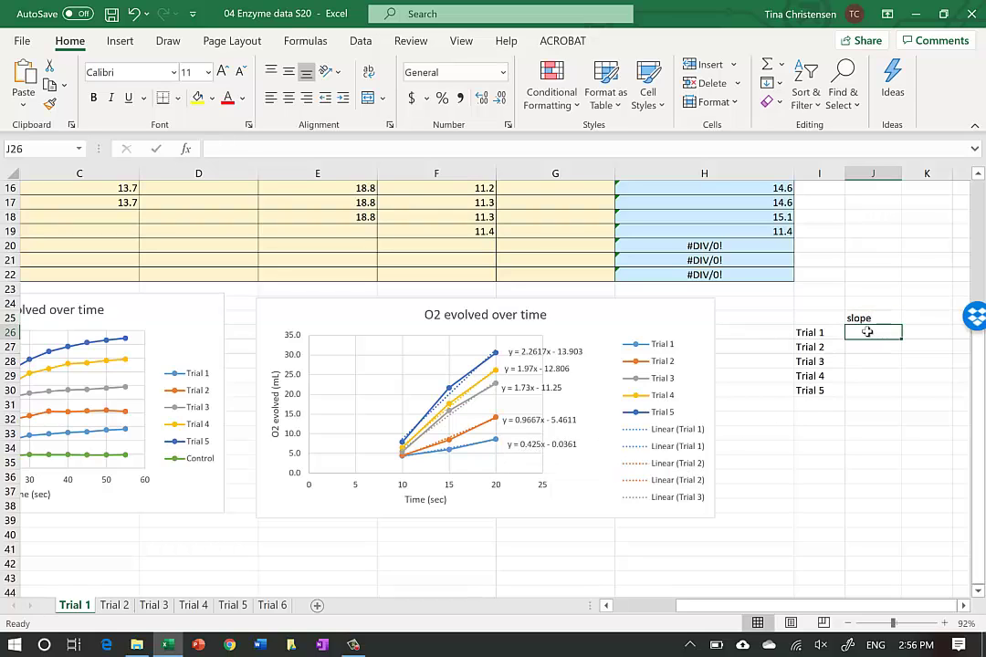
type("0.425")
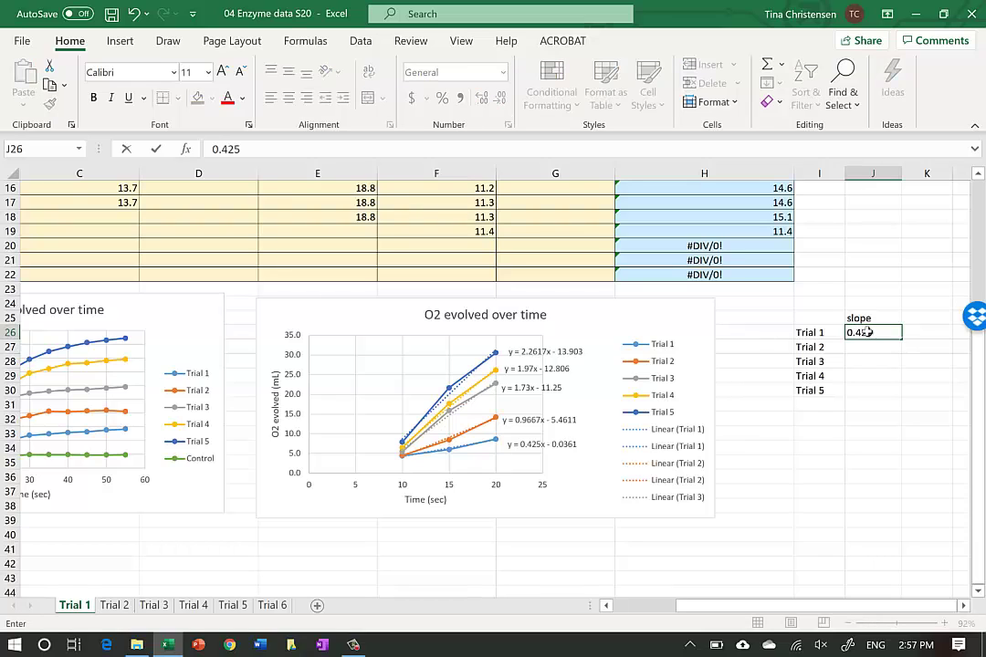
key("Return")
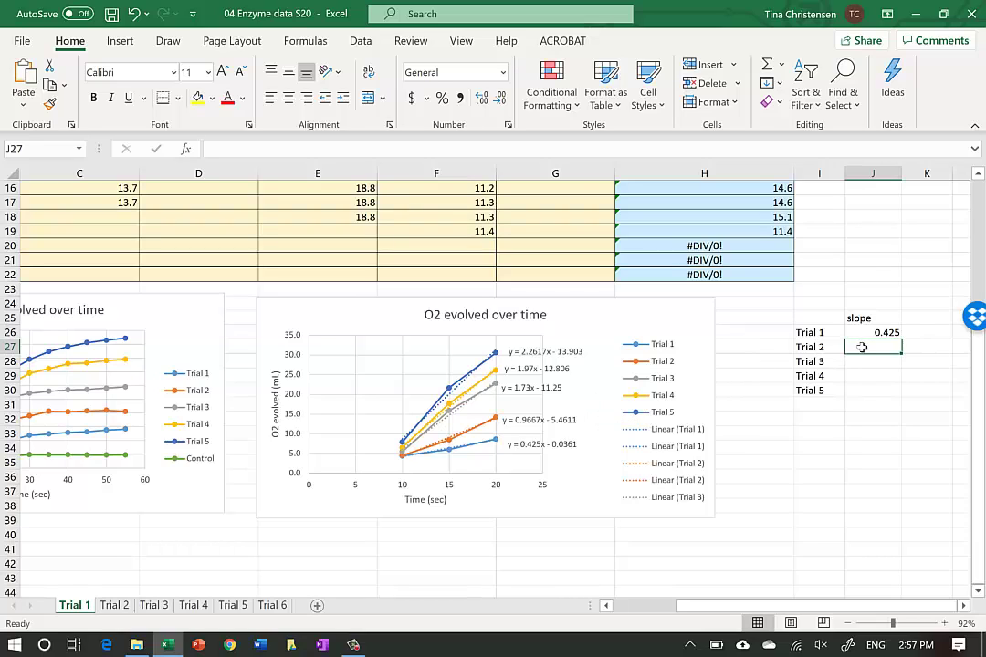
Enter the slopes for Trials 2 to 5 in the slope column: 0.967, 1.73, 1.97 and 2.26.
type("0")
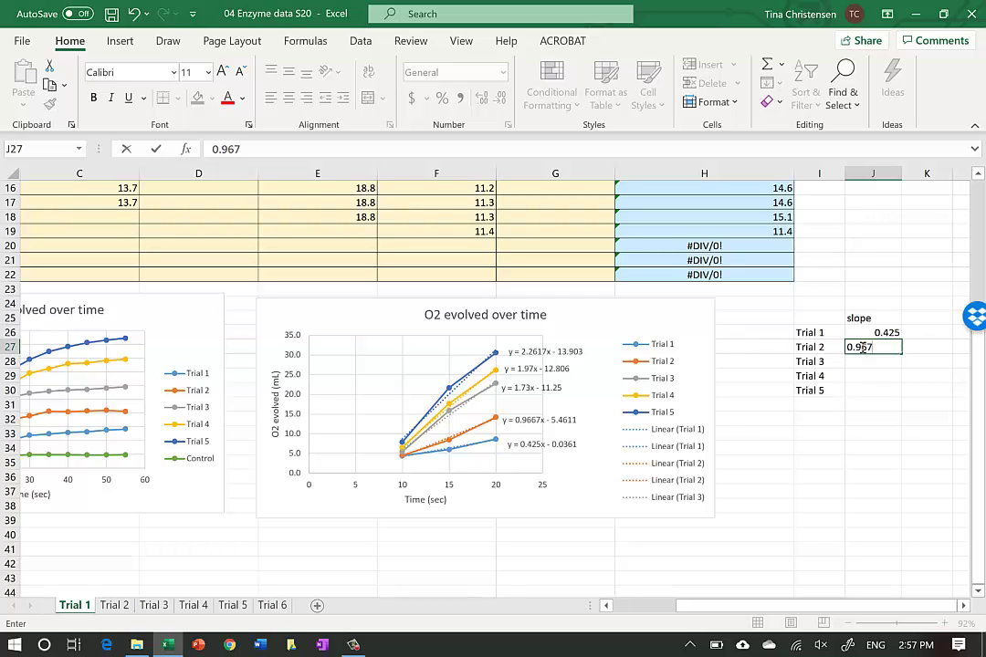
type(".967")
key("Return")
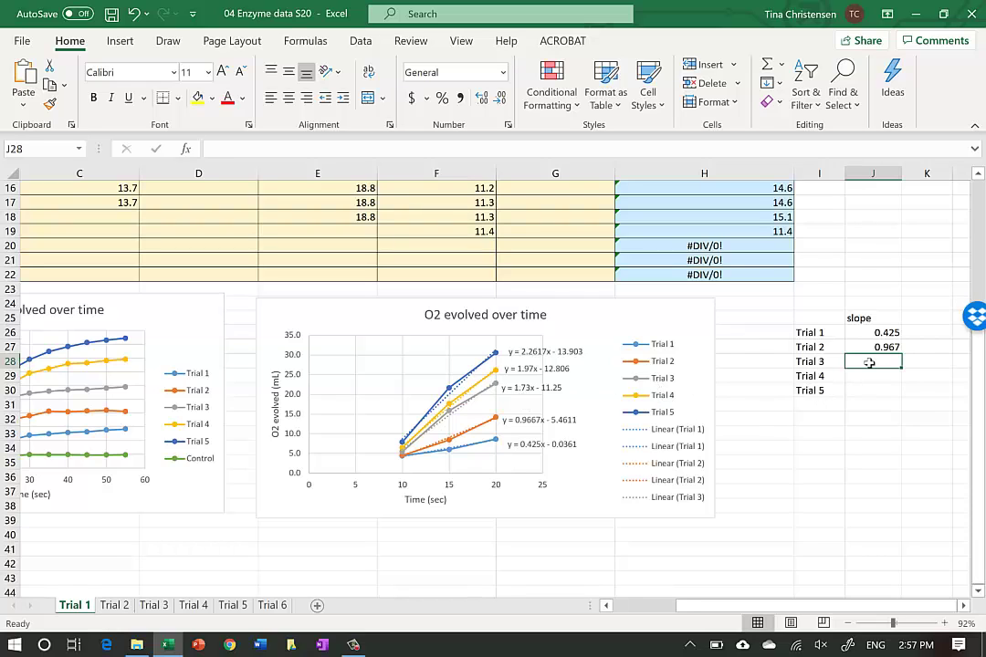
type("1")
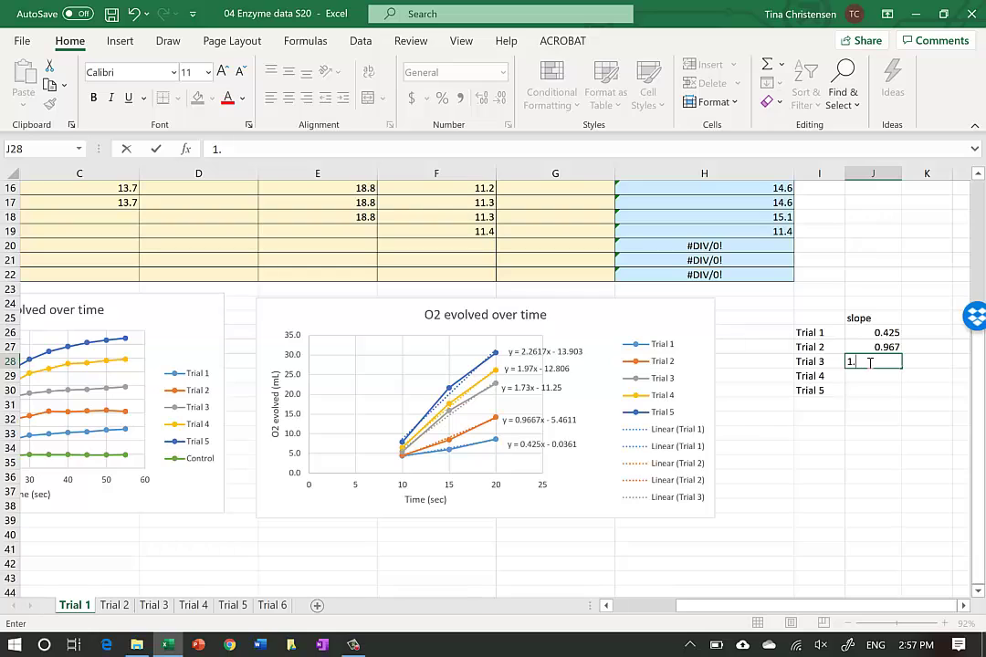
type(".73")
key("Return")
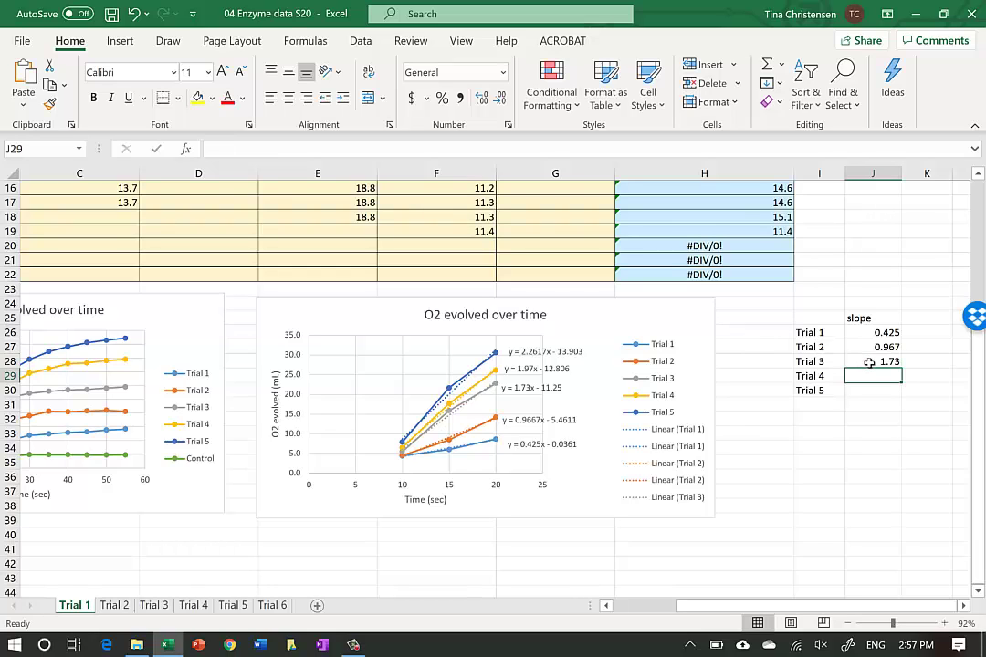
type("1.")
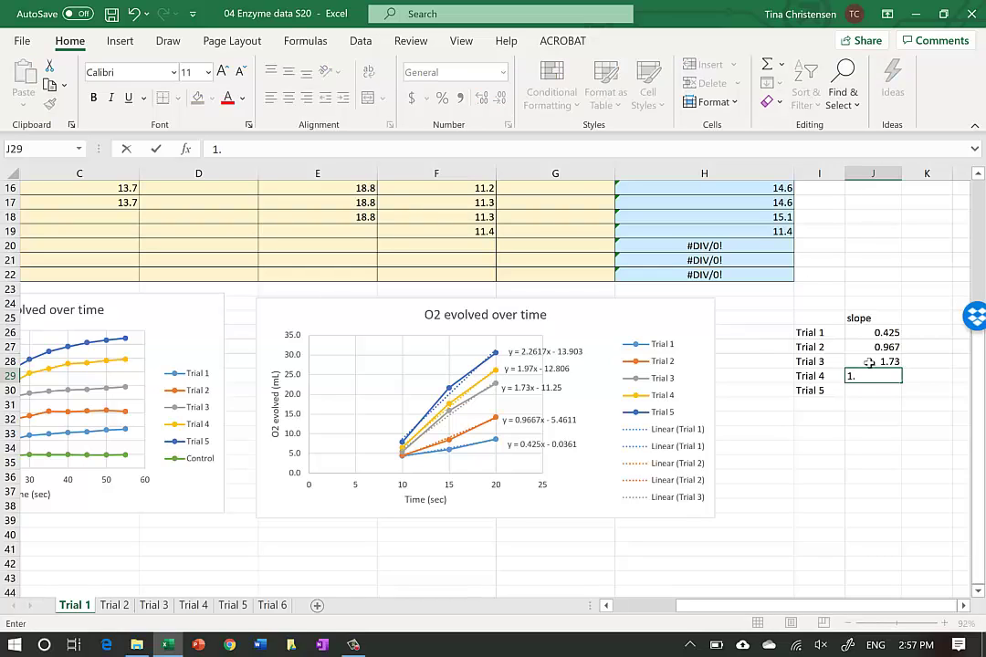
type("97")
key("Return")
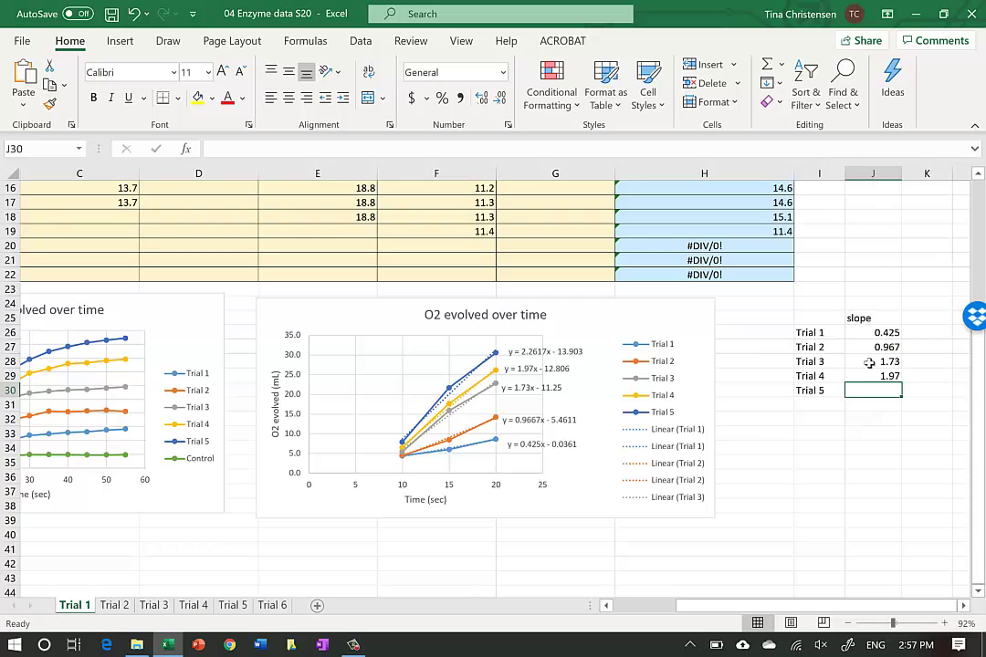
type("2.")
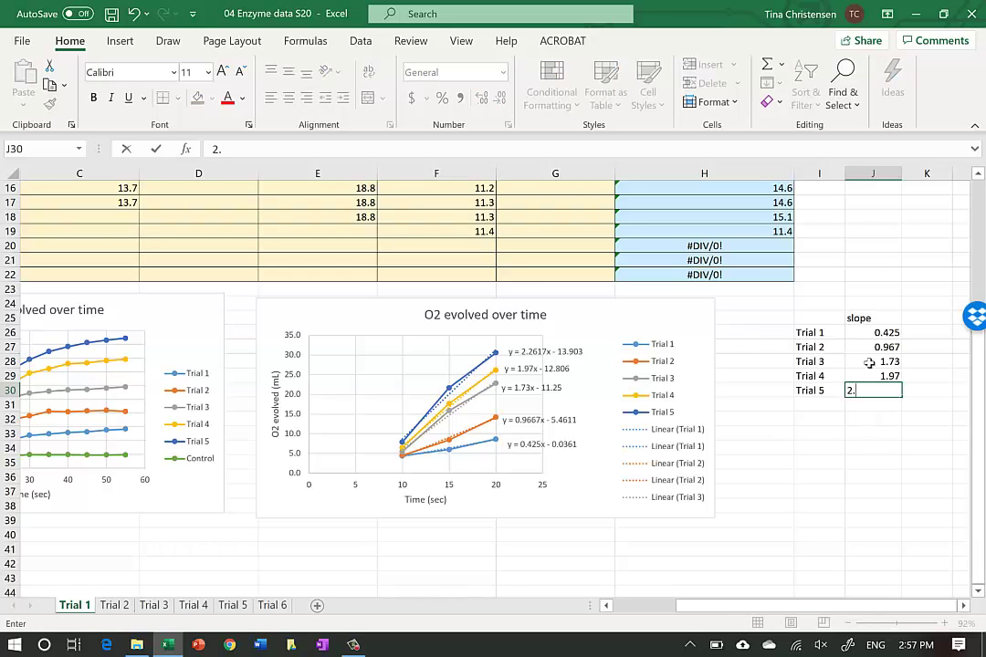
type("26")
key("Return")
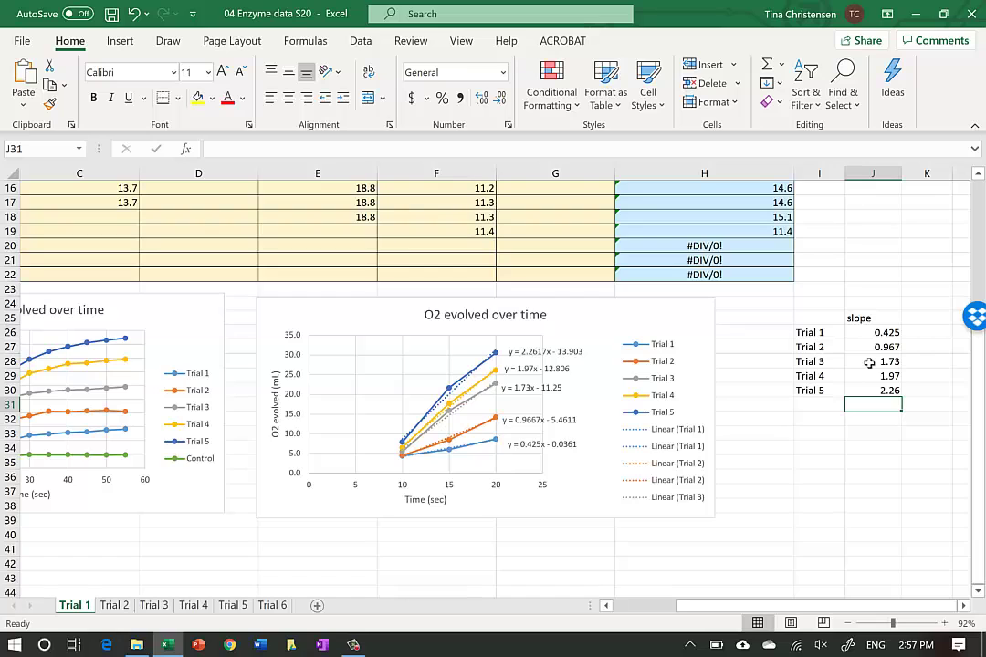
Plot the trial labels and slopes (I26:J30) as a scatter chart with straight lines and markers, and place it beside the slope table.
scroll(822, 356, "down", 3)
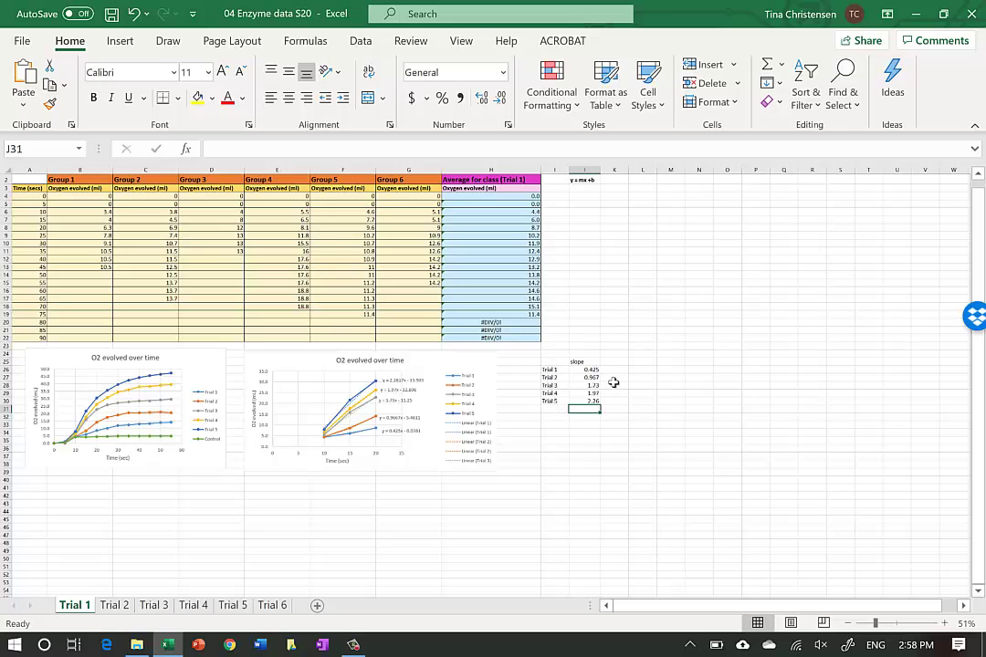
left_click_drag(558, 369, 560, 398)
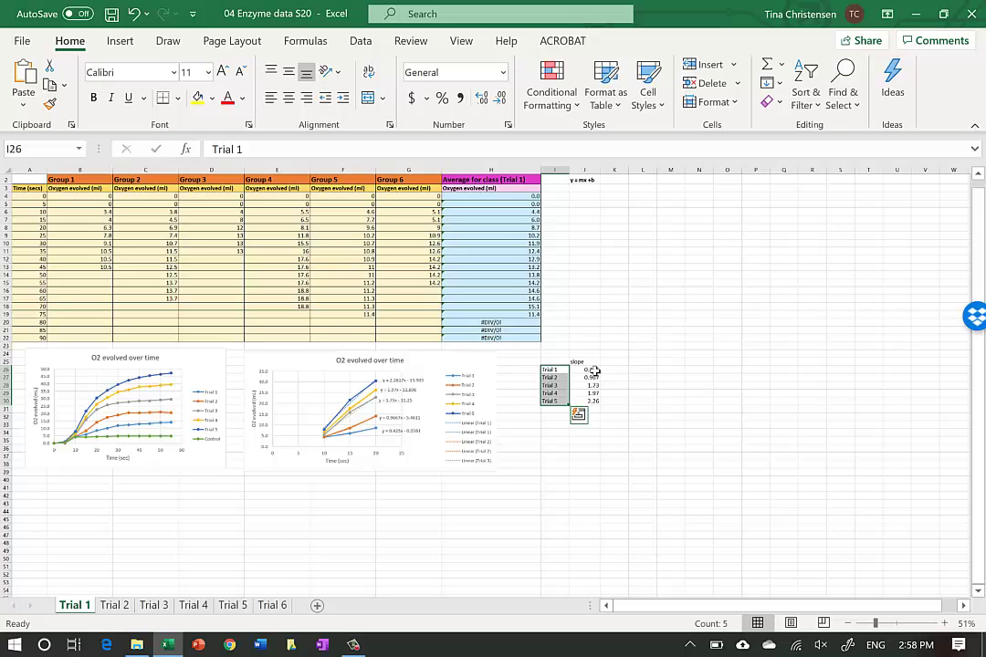
left_click_drag(594, 371, 593, 384, "ctrl")
left_click_drag(594, 398, 592, 402)
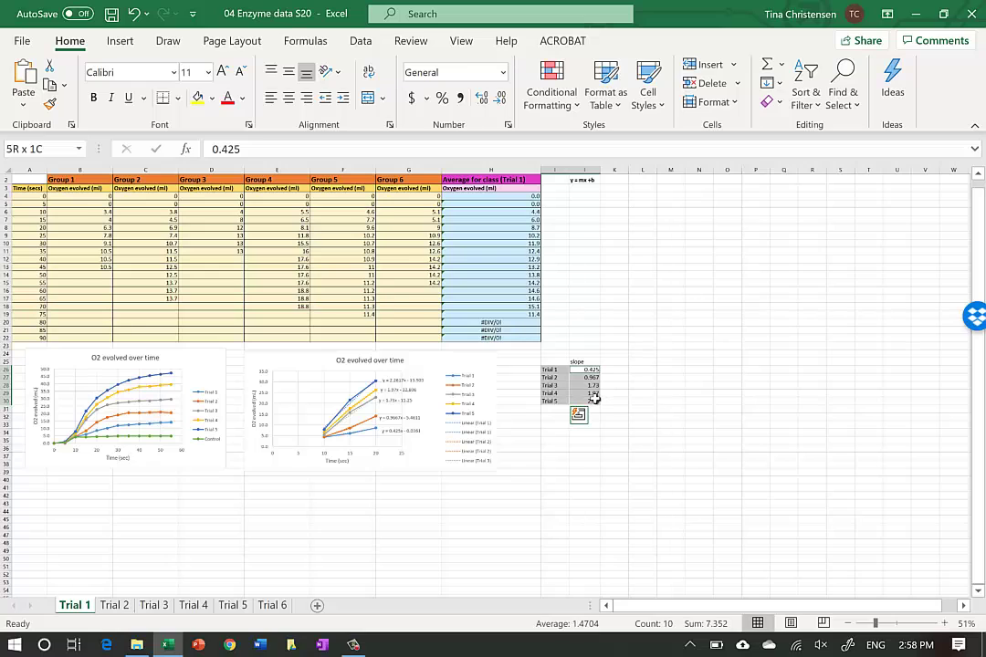
left_click(119, 42)
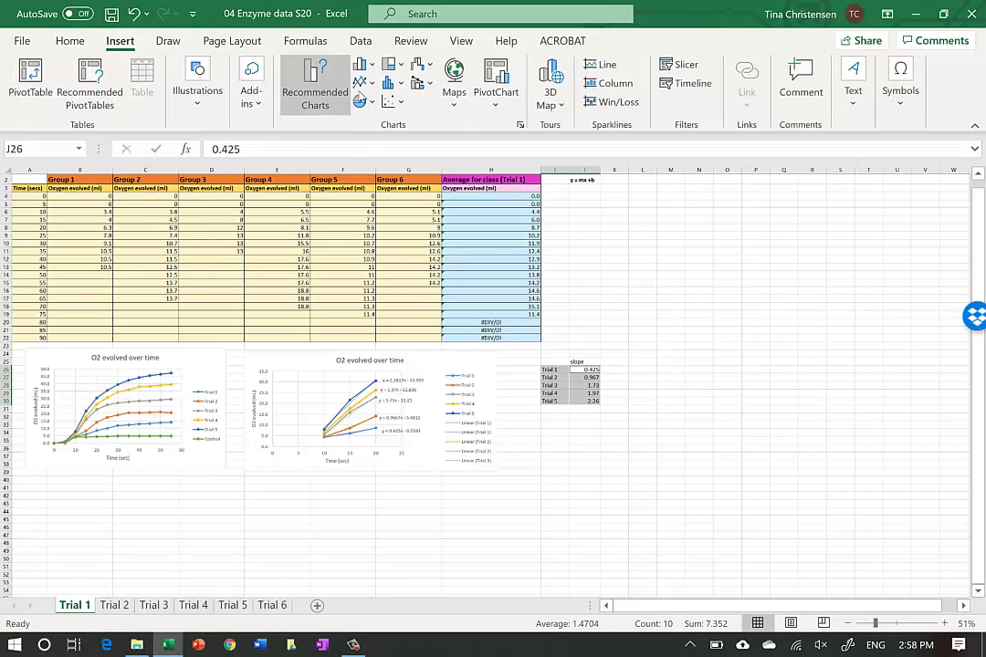
left_click(400, 104)
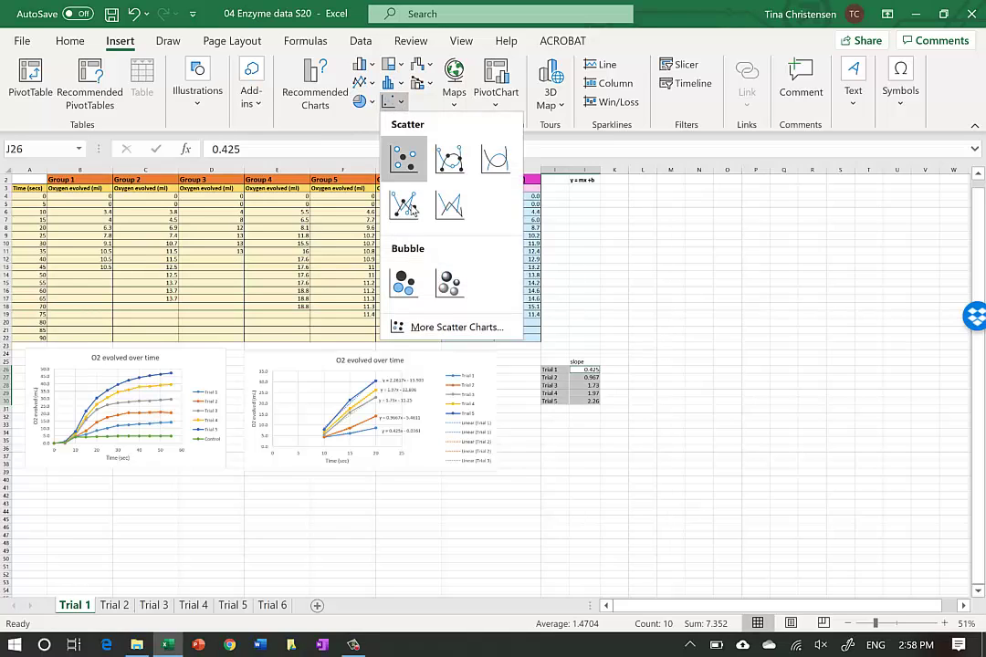
left_click(406, 207)
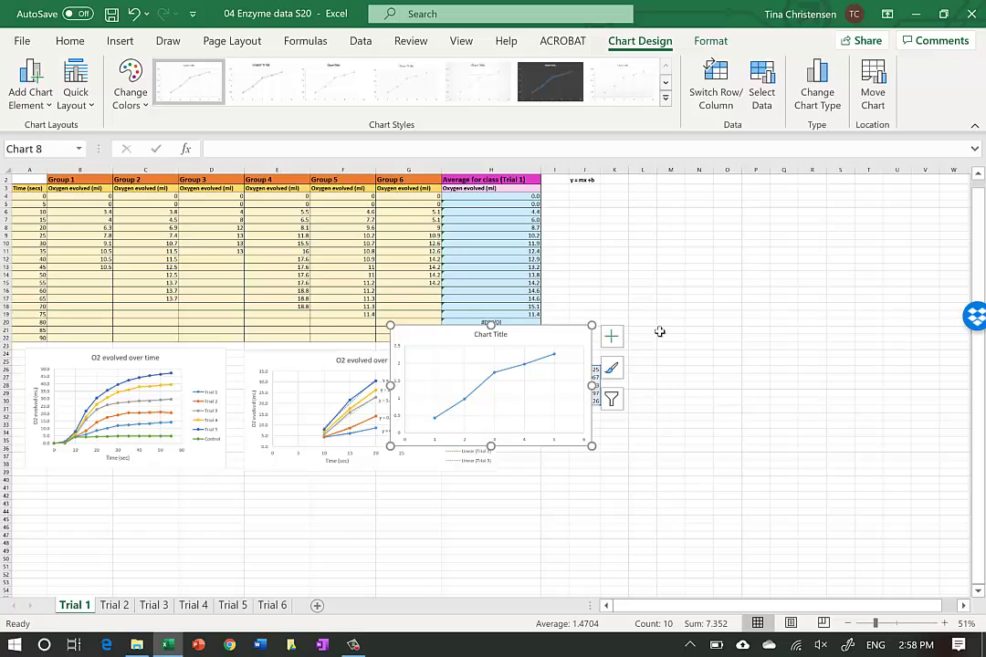
scroll(659, 331, "up", 4, "ctrl")
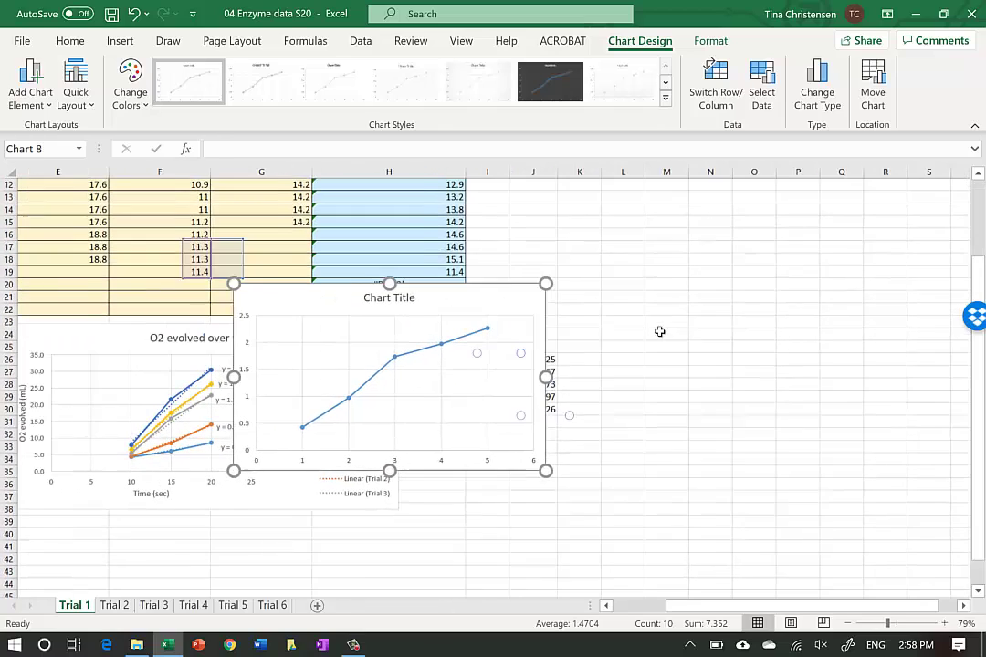
left_click_drag(510, 294, 794, 251)
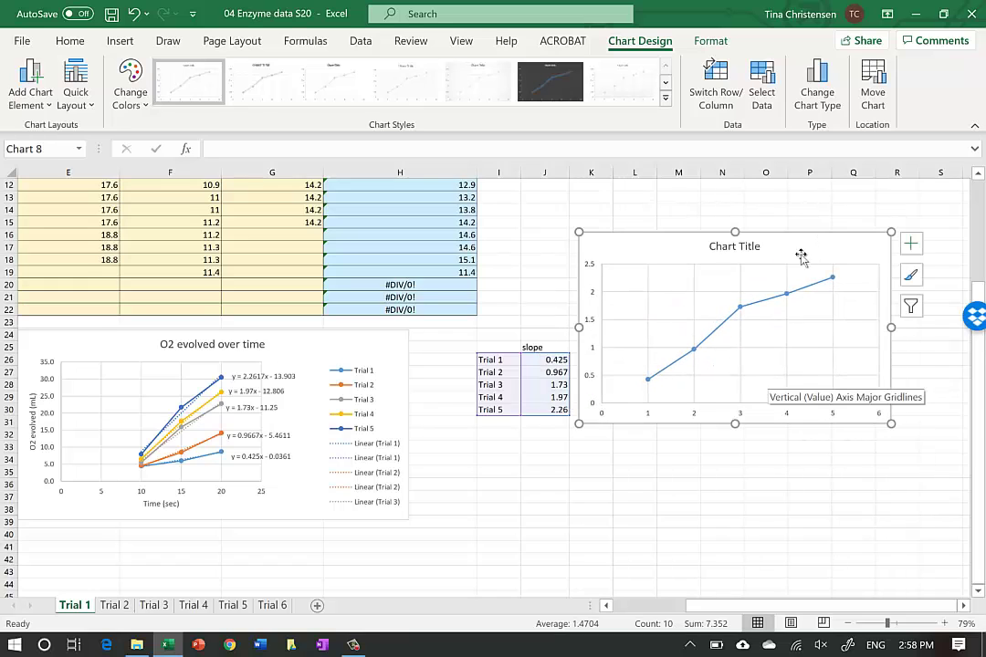
Add axis titles to the slope chart and set the horizontal one to "Trials (increasing concentration)".
left_click(910, 243)
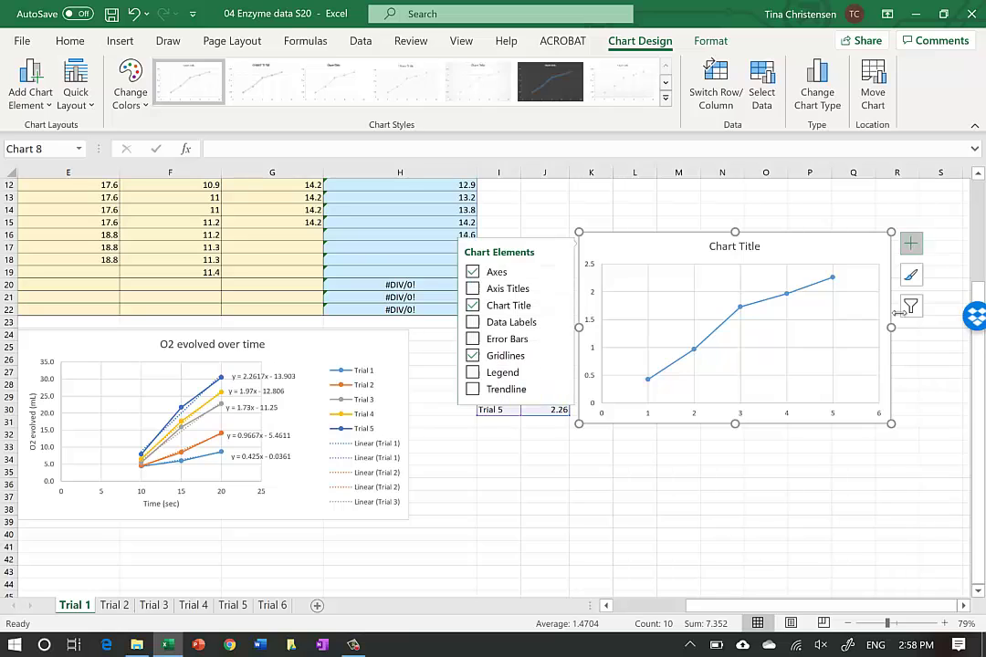
left_click(471, 289)
left_click(755, 409)
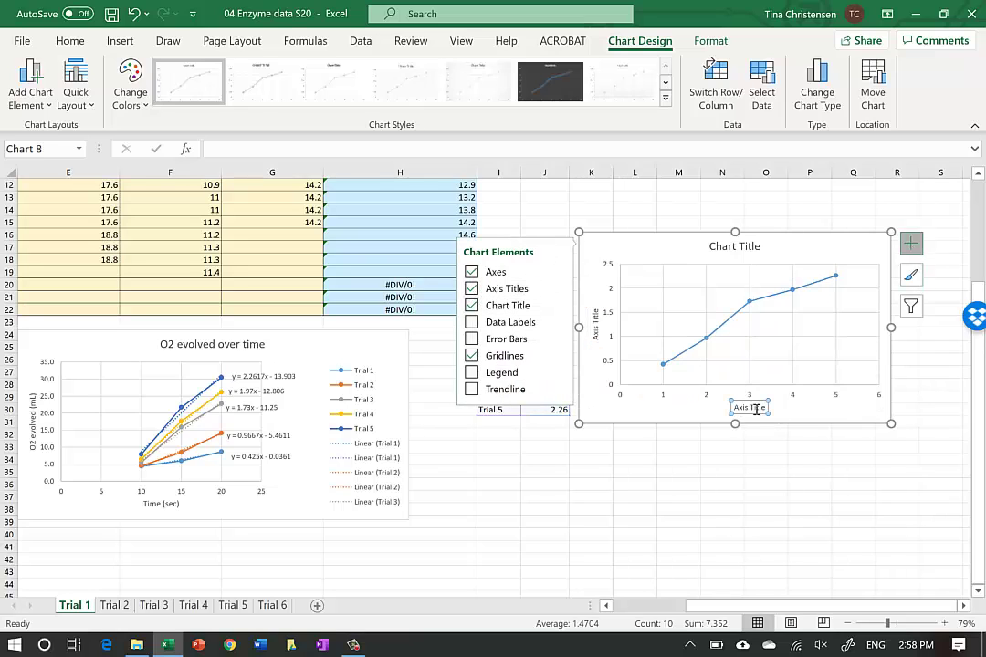
left_click_drag(760, 407, 736, 407)
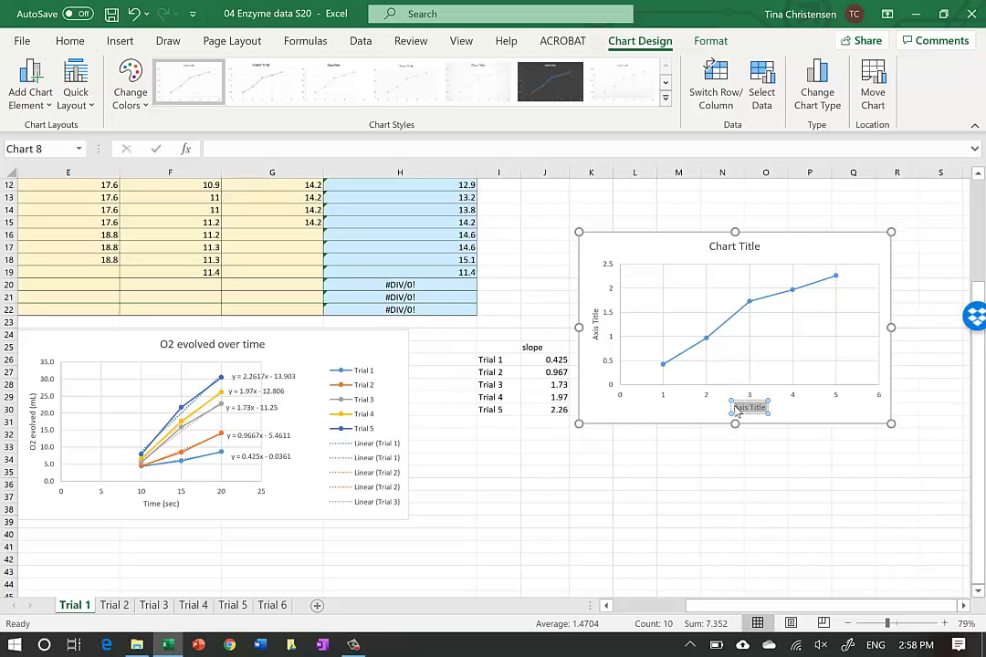
type("Trial")
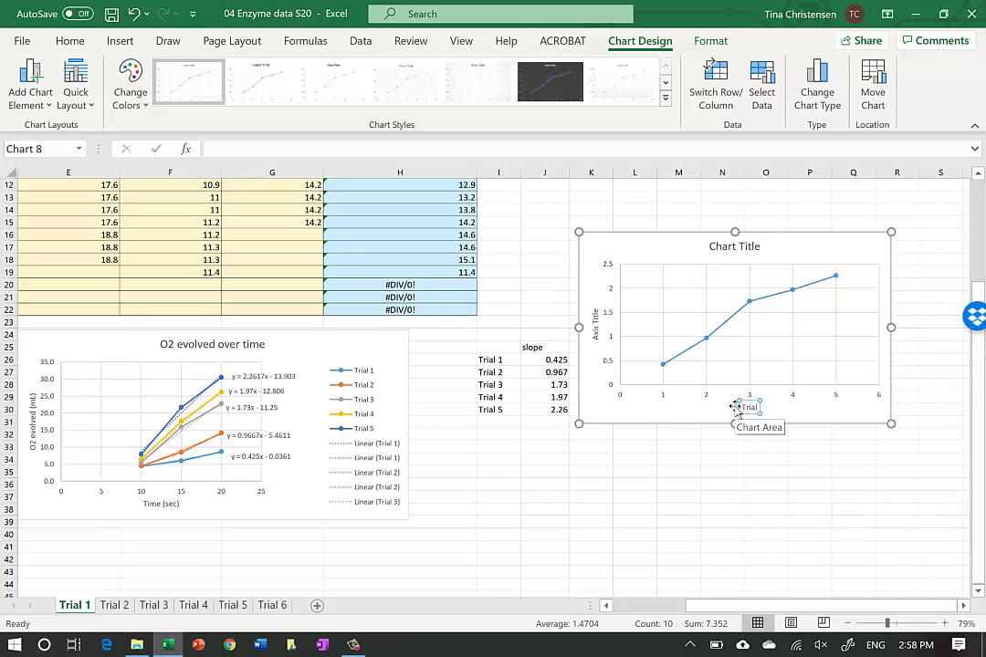
type("s (in")
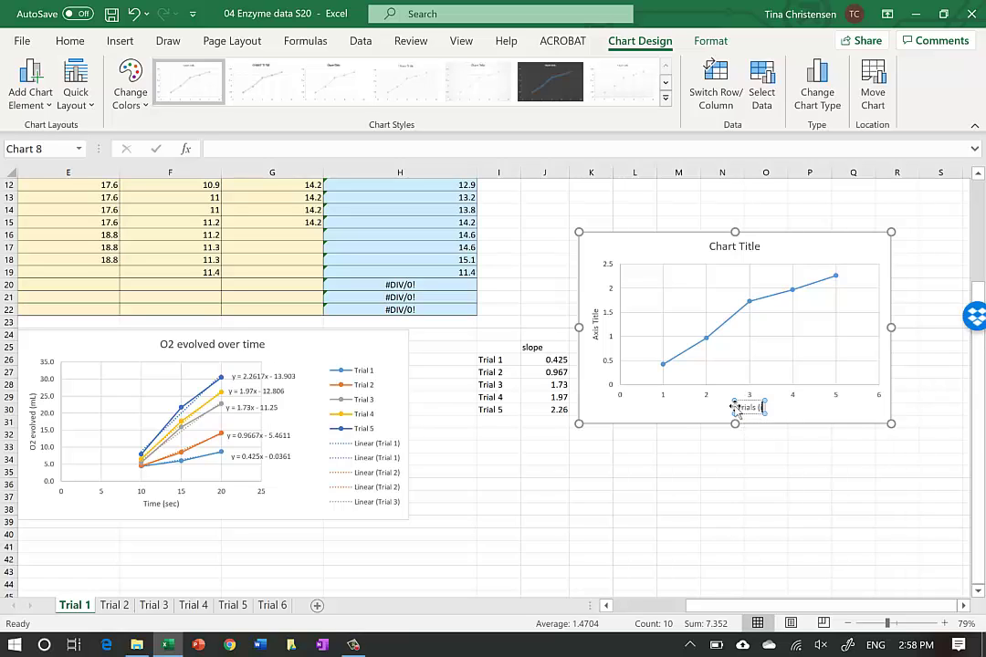
type("creasin")
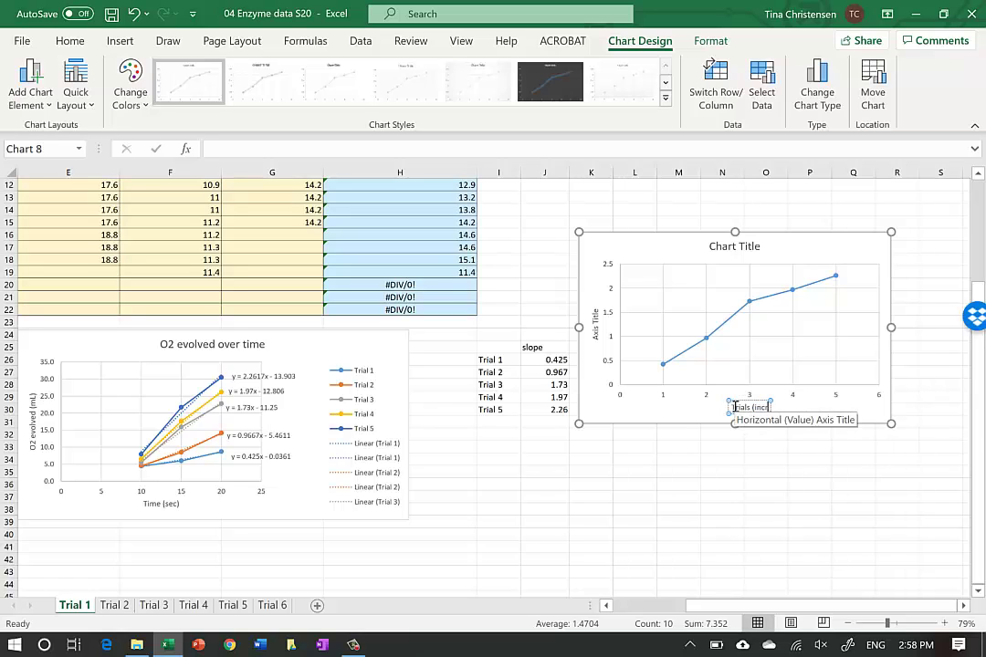
type("g c")
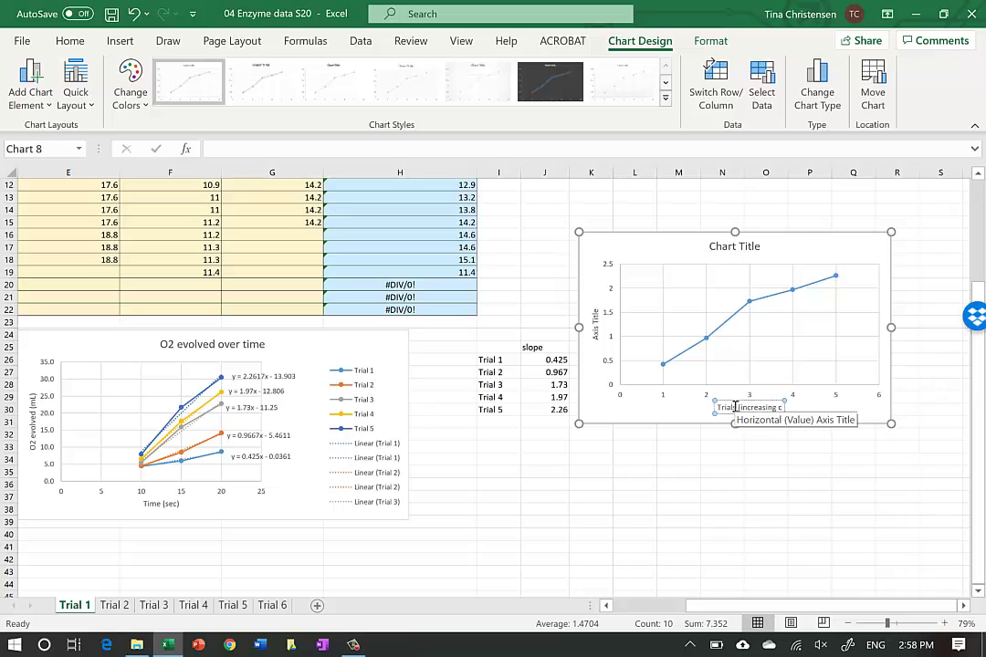
type("oncentration")
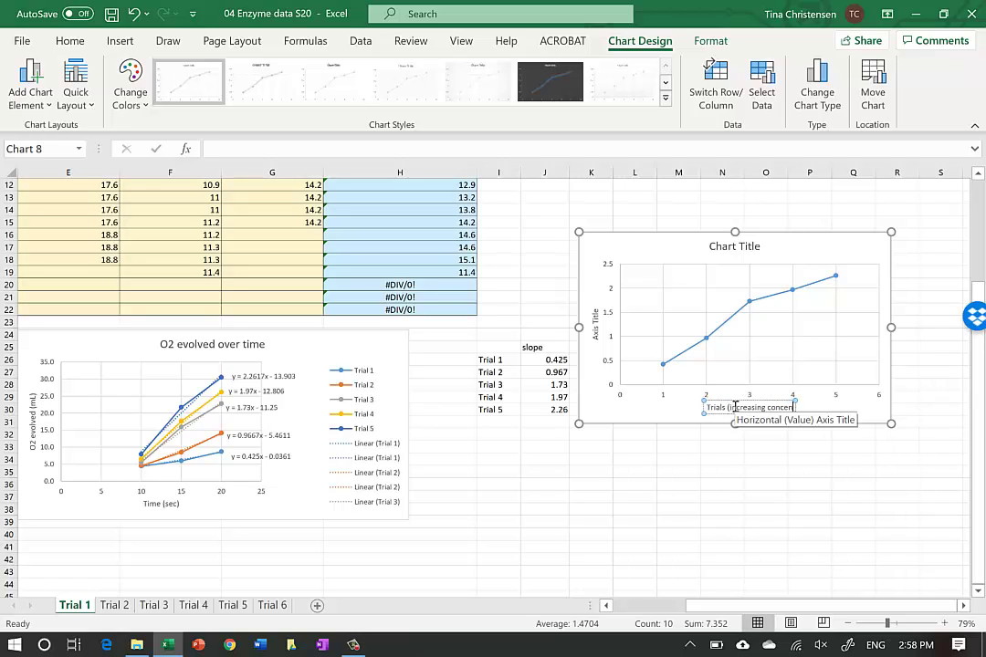
type(")")
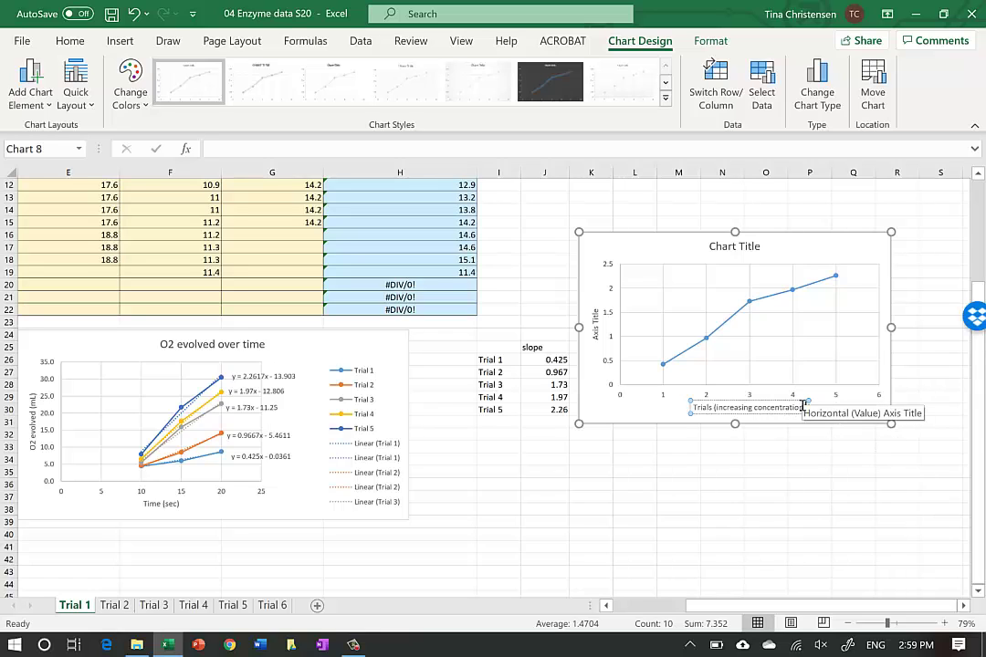
Insert the word "substrate" before "concentration" in the slope chart's horizontal axis title.
left_click(754, 408)
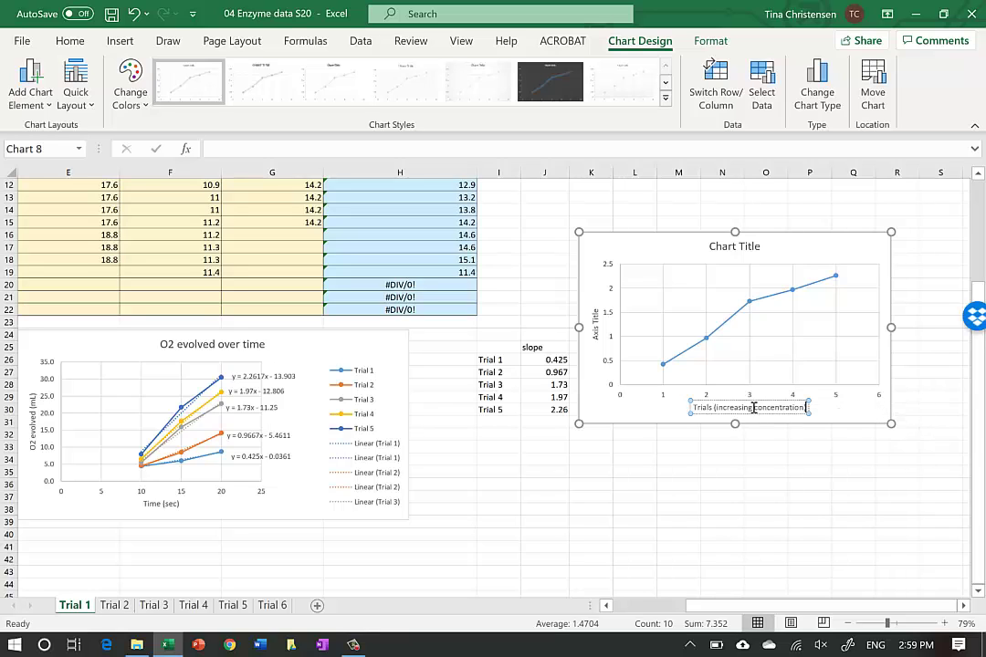
type("subst")
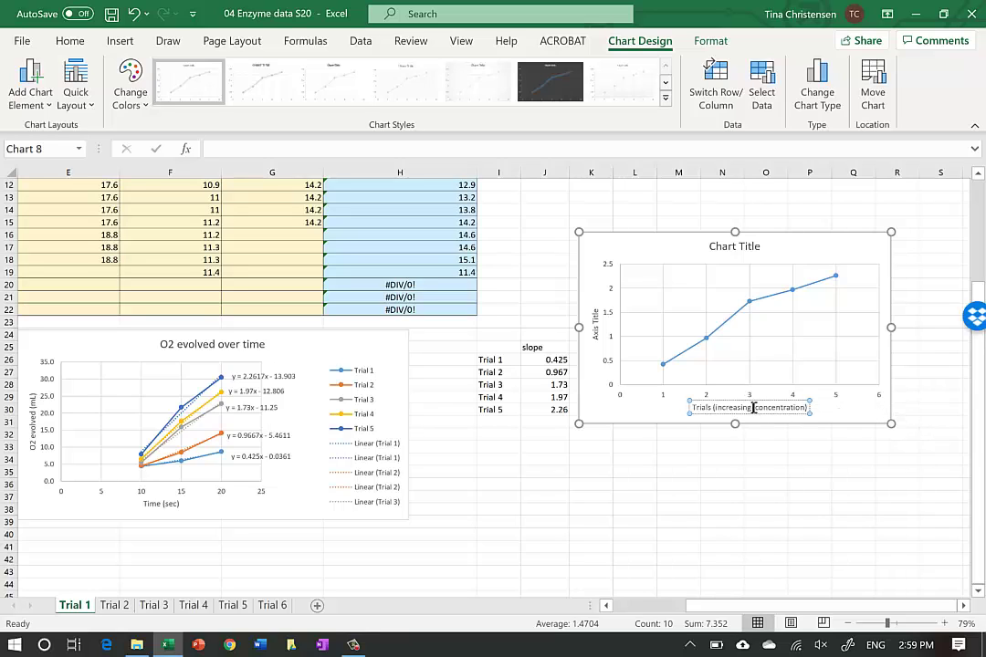
type("rate")
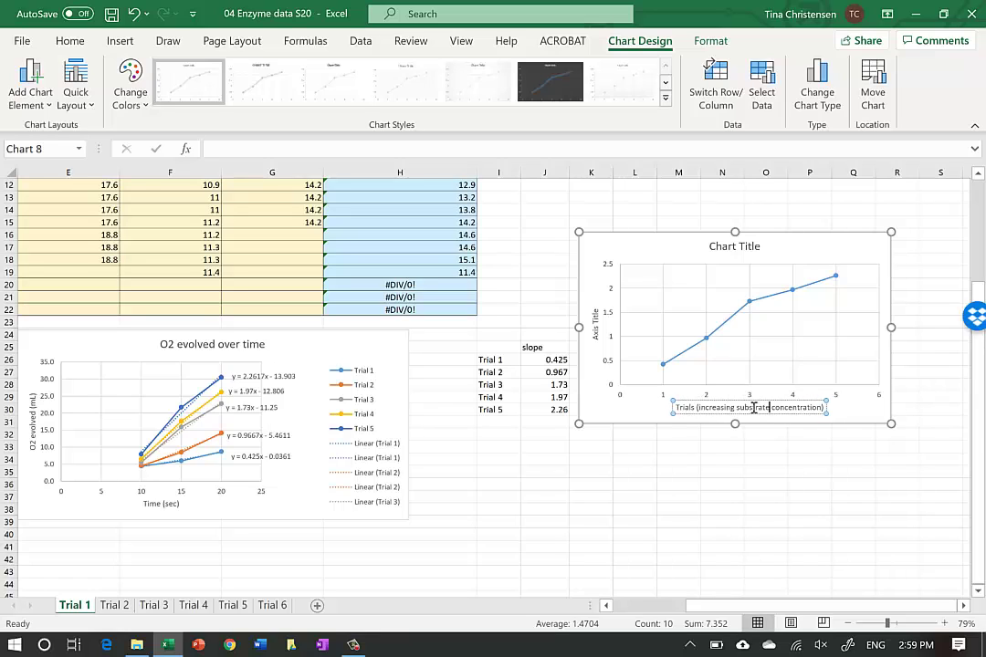
Set the slope chart's vertical axis title to "Reaction Rate (mL O2/sec)".
left_click(594, 328)
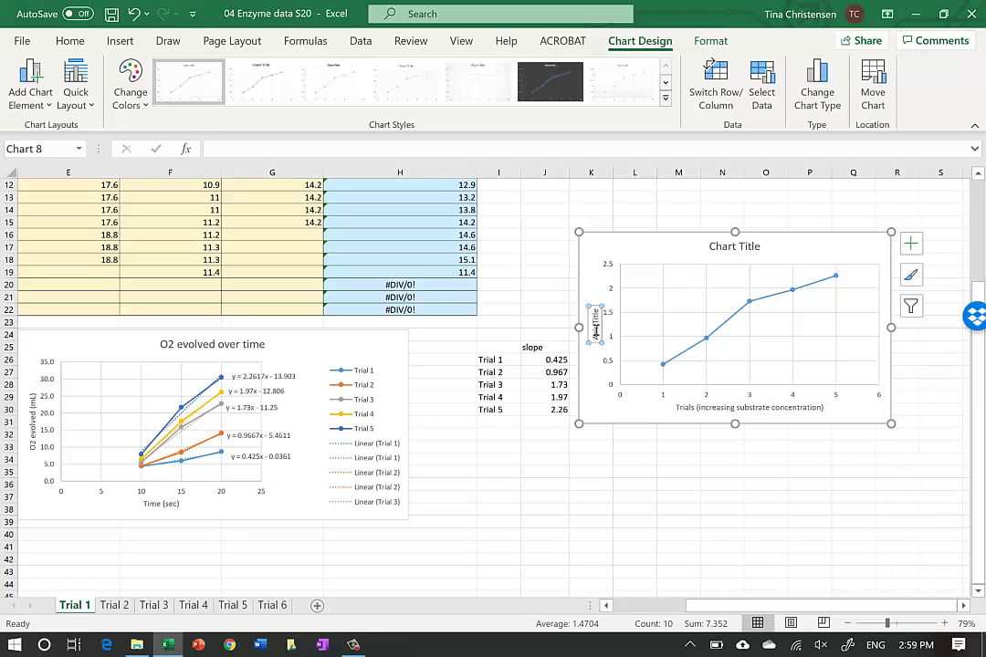
left_click_drag(595, 322, 595, 344)
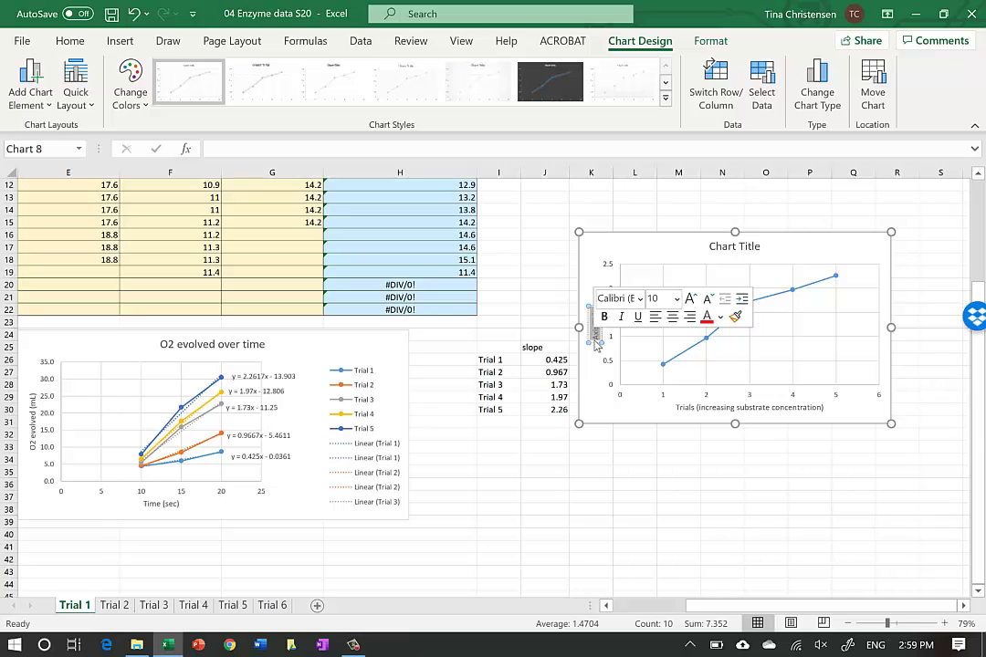
type("React")
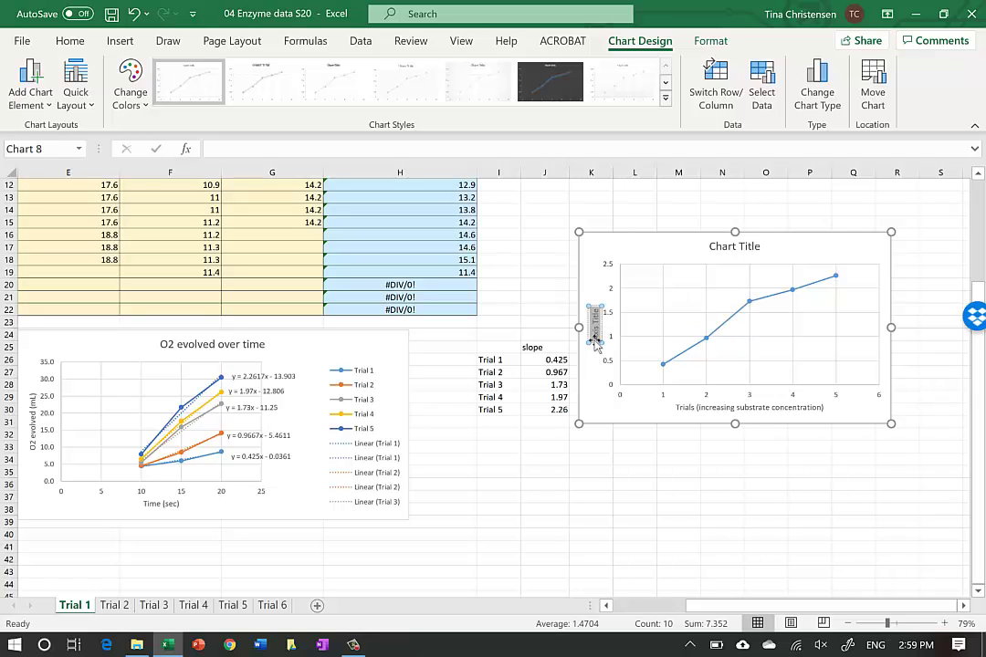
type("ion Rate")
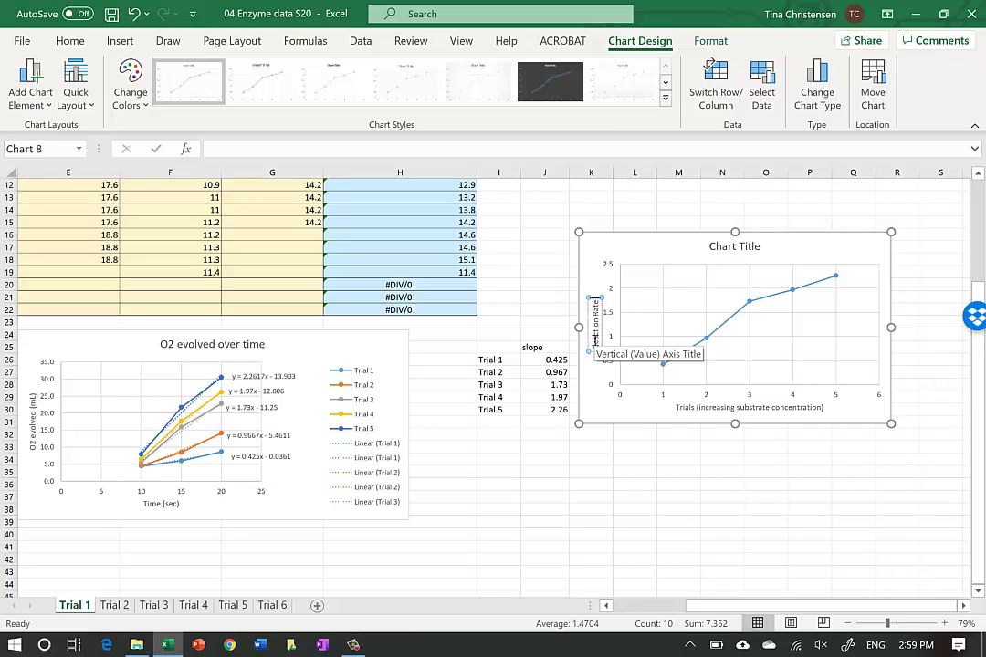
type(" (mL O2")
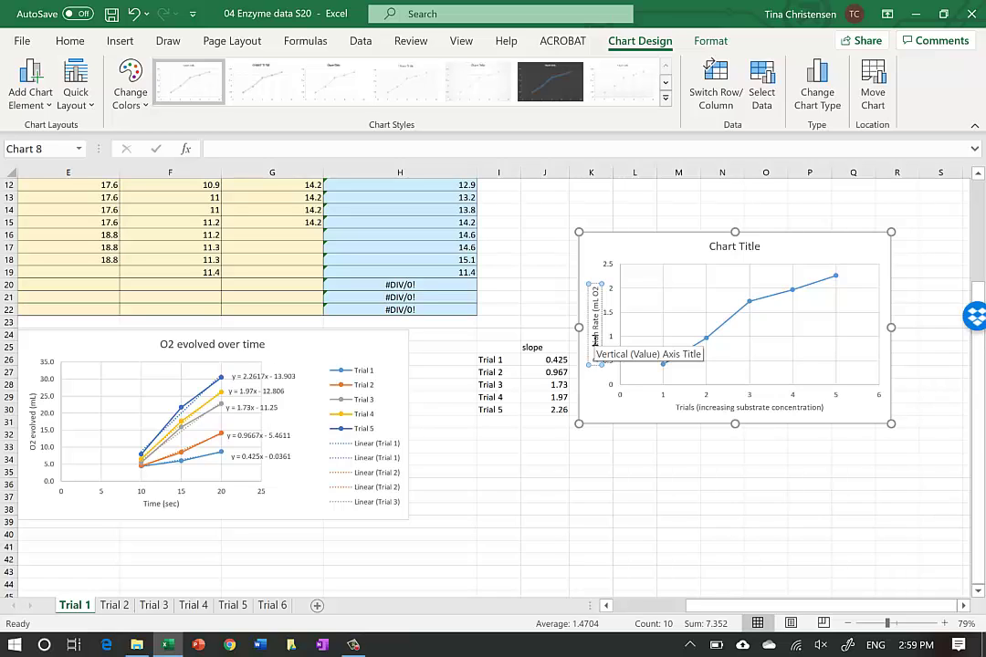
type(")")
type("sec")
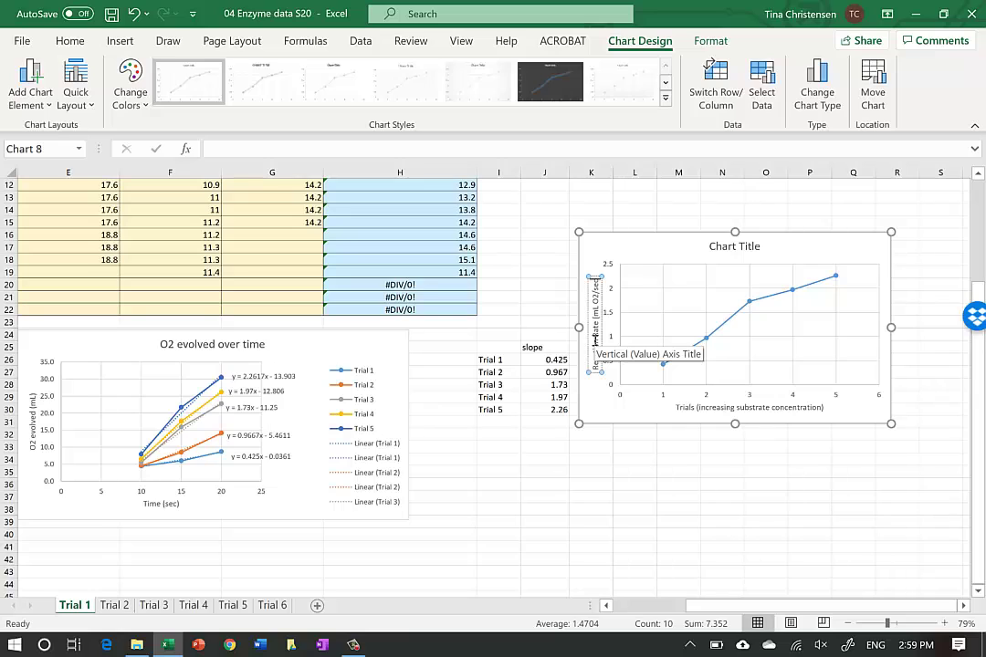
Replace the slope chart's placeholder title with "Rxn rate dependence on substrate concentration".
left_click(726, 249)
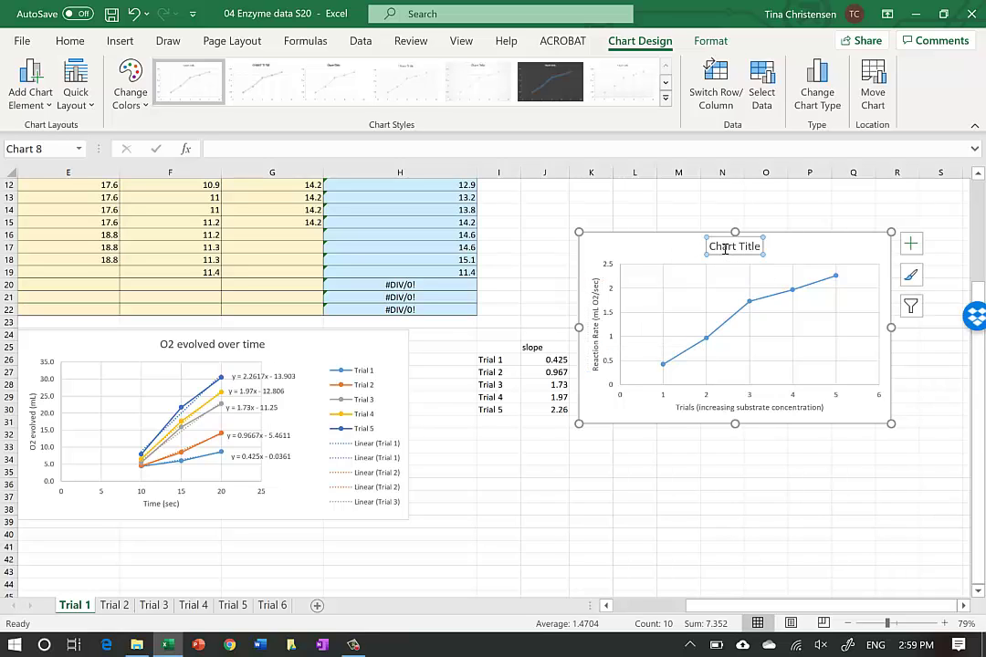
scroll(726, 249, "up", 5)
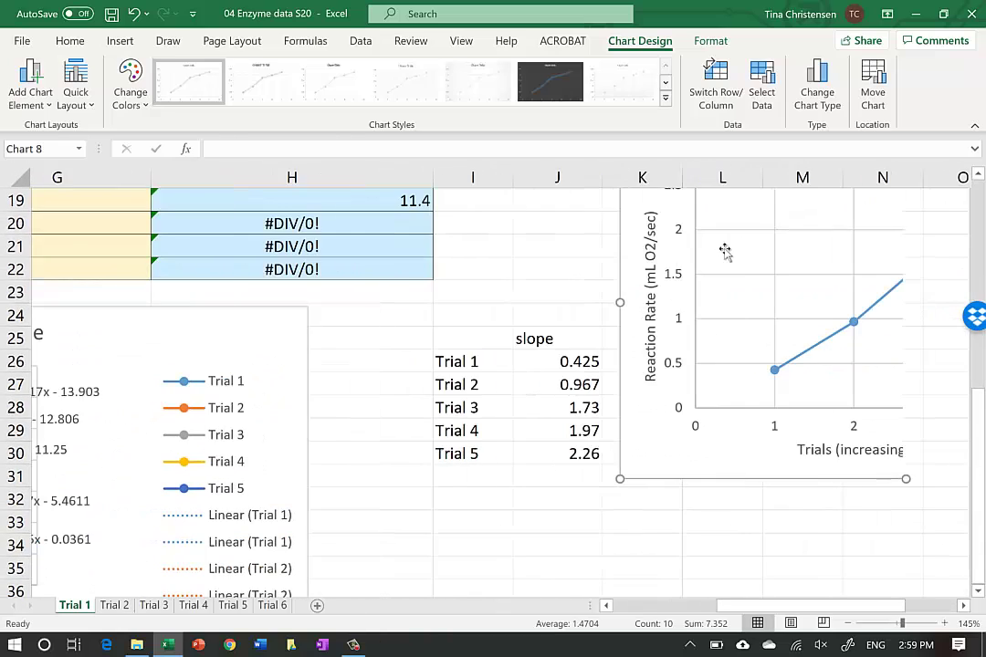
scroll(726, 251, "up", 1)
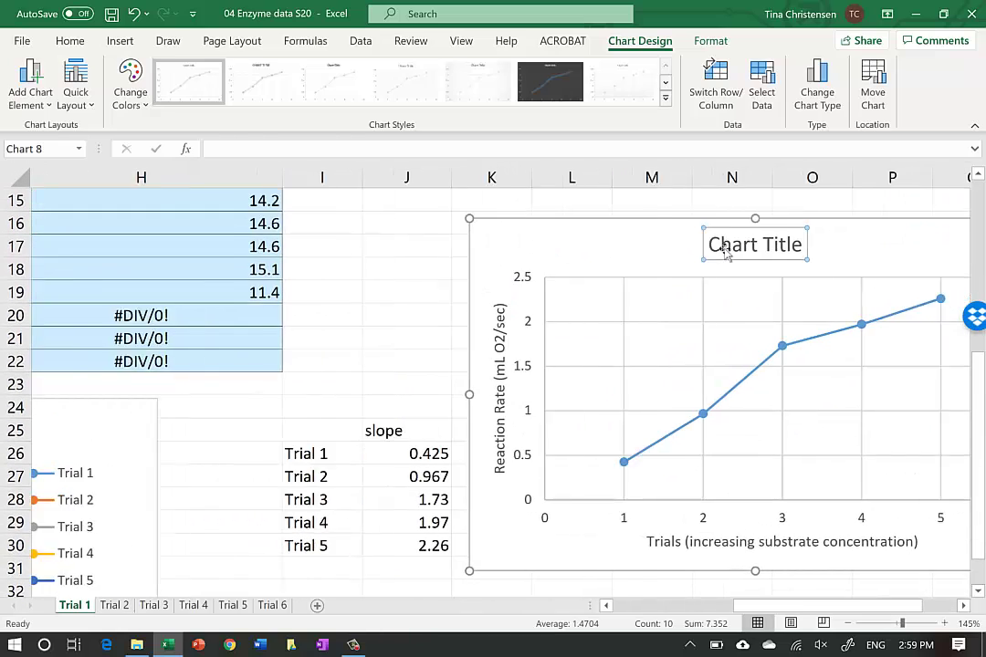
scroll(725, 251, "right", 3)
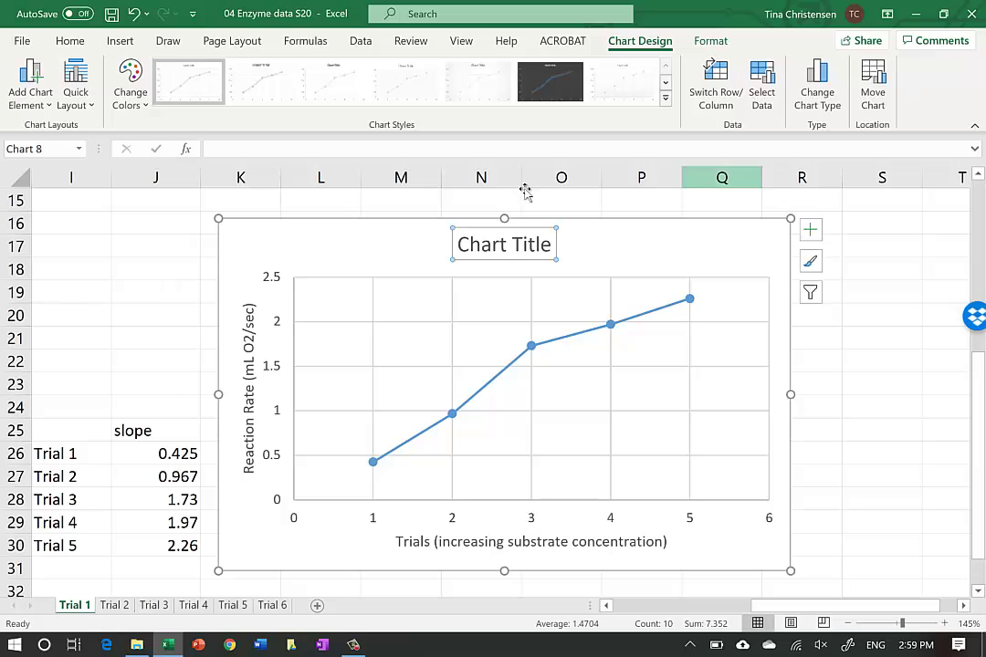
left_click(463, 245)
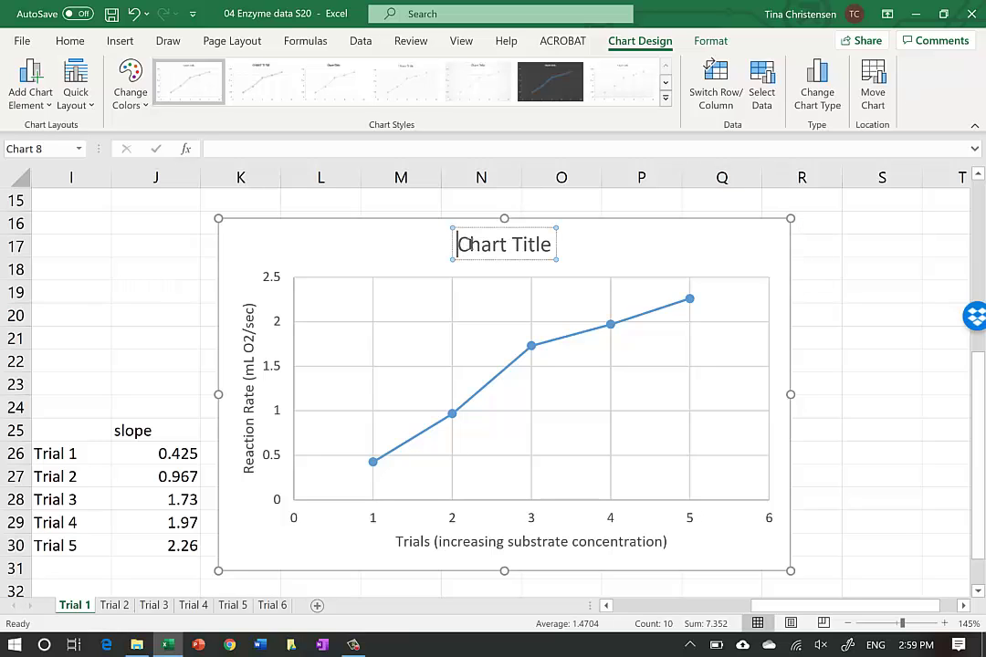
left_click_drag(459, 245, 545, 254)
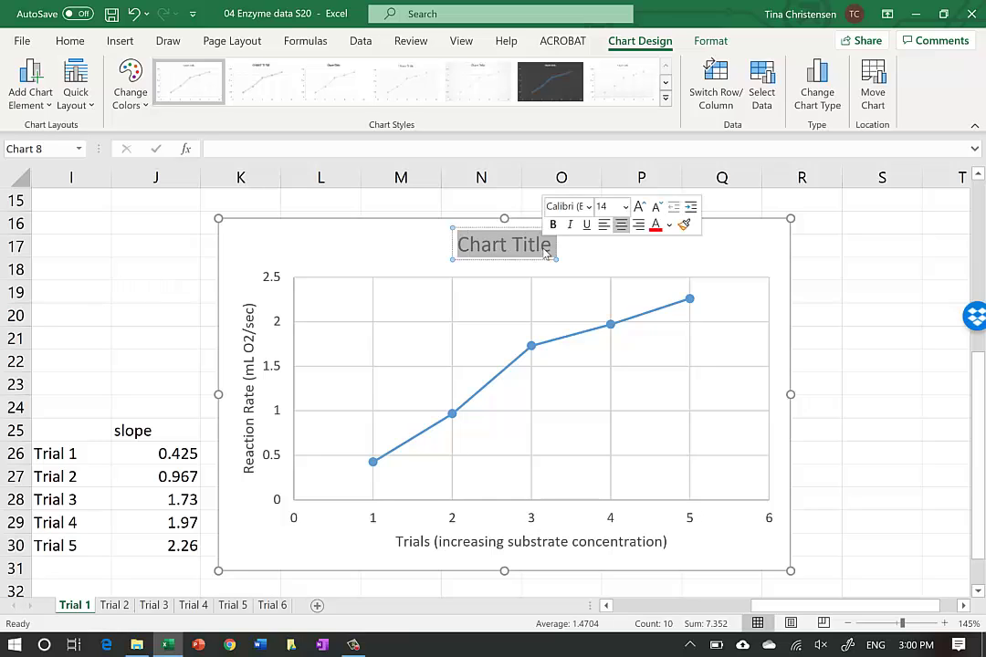
type("Rxn")
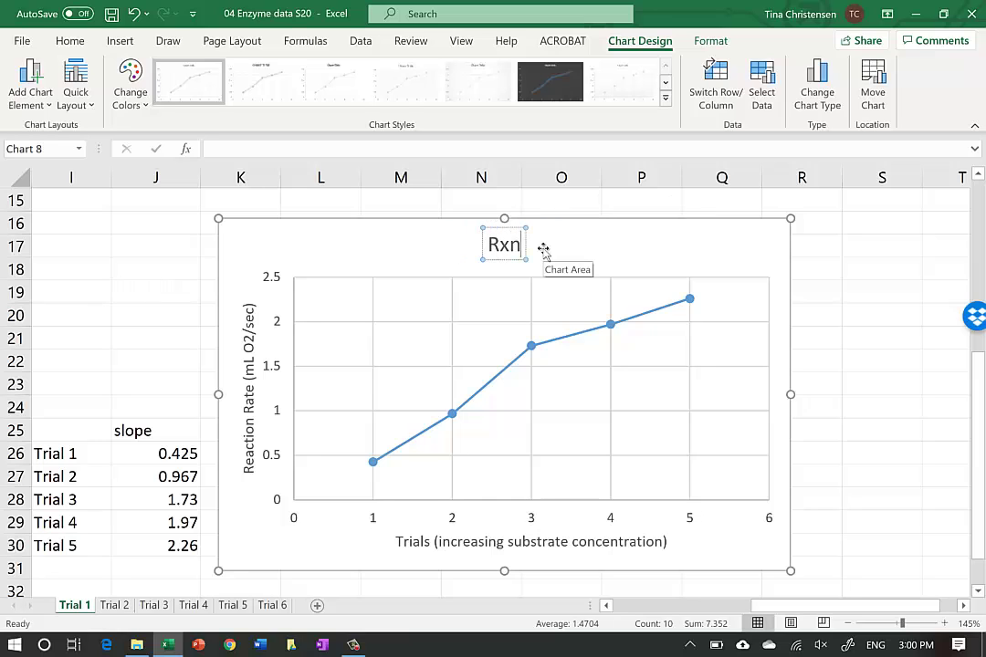
type(" rate")
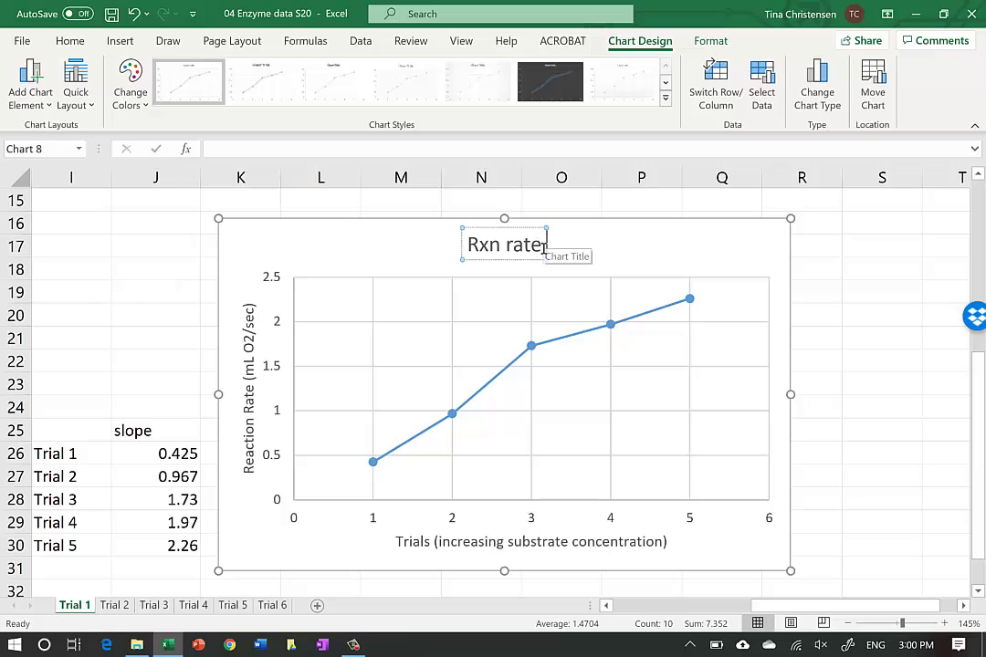
type(" dep")
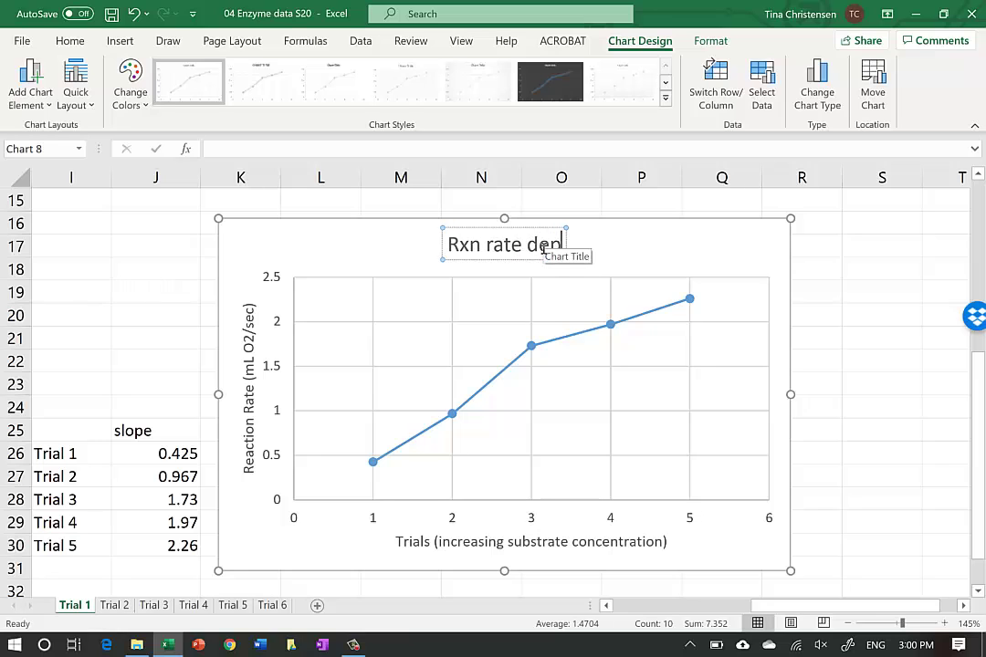
type("enden")
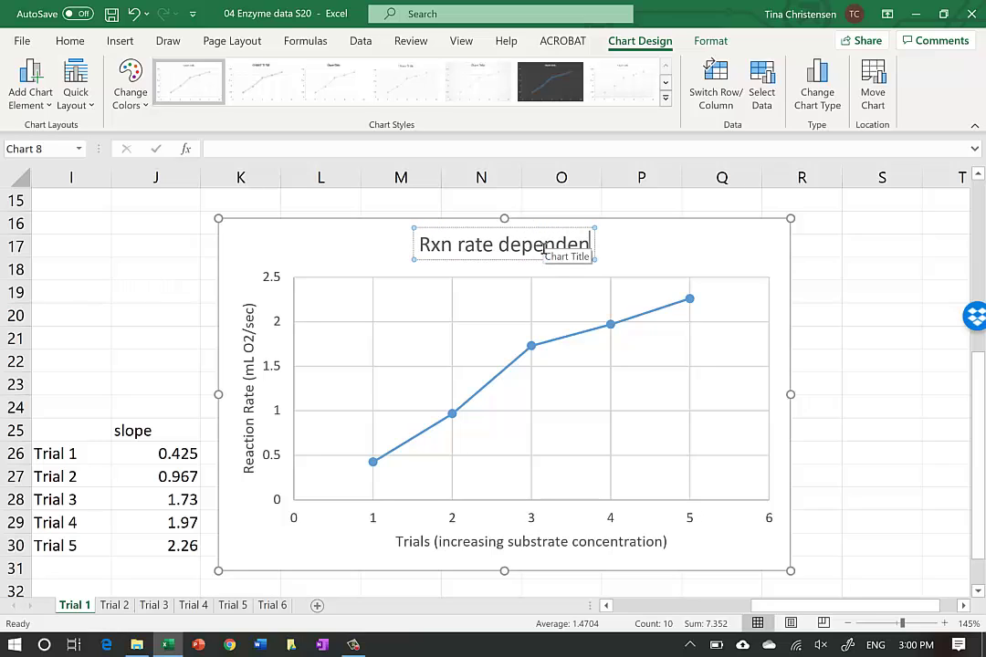
type("ce on")
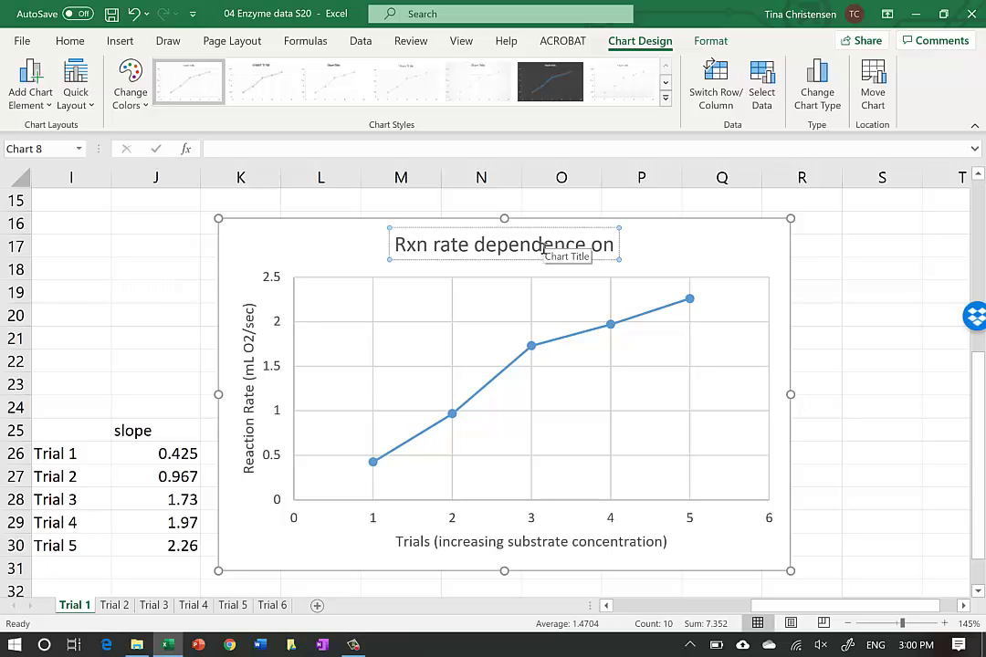
type(" subst")
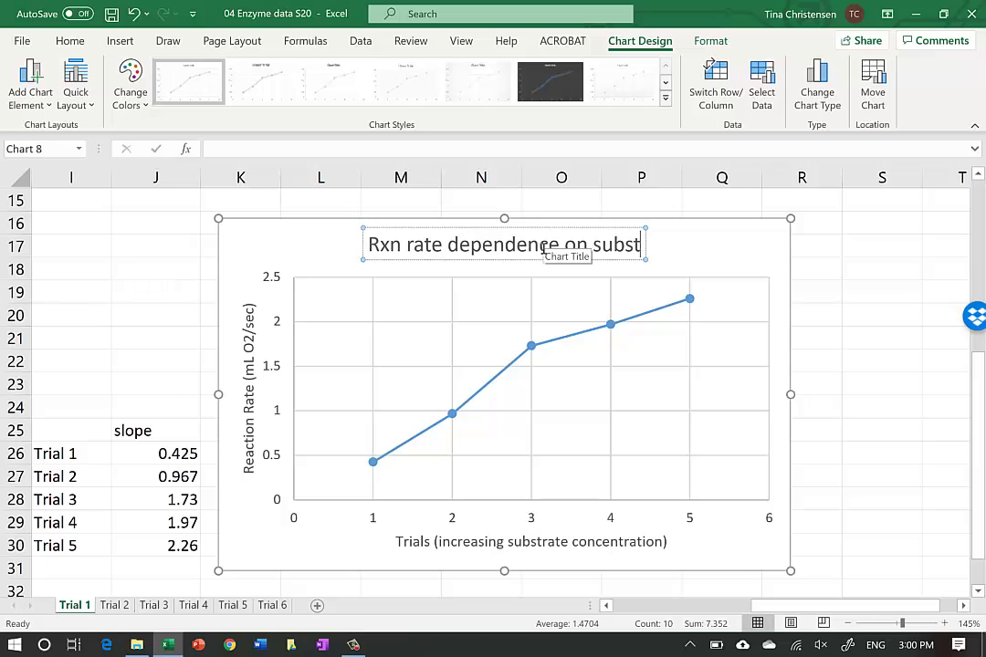
type("rate con")
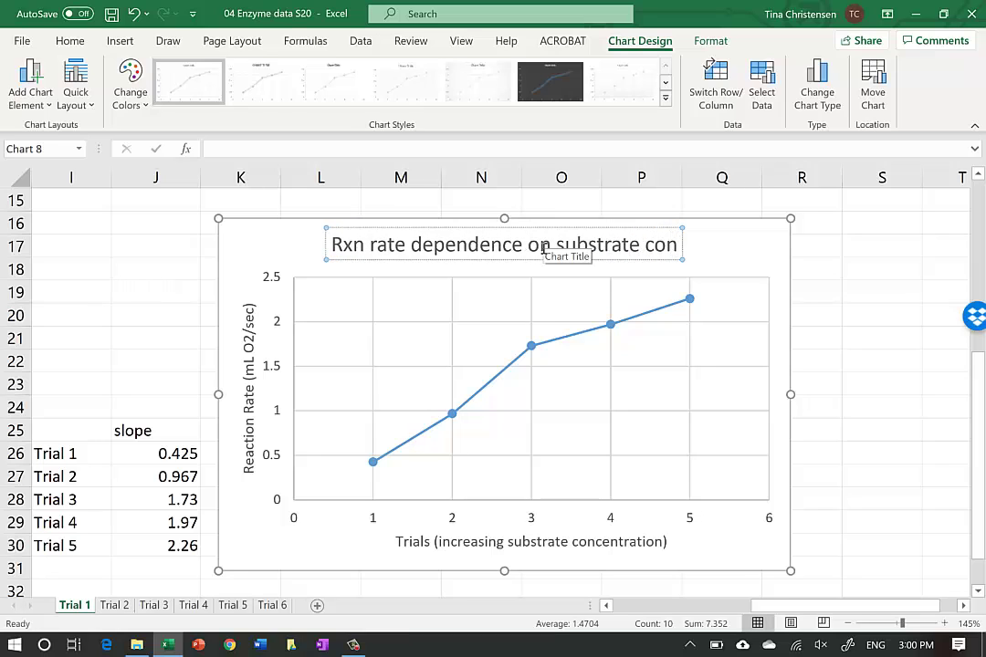
type("c")
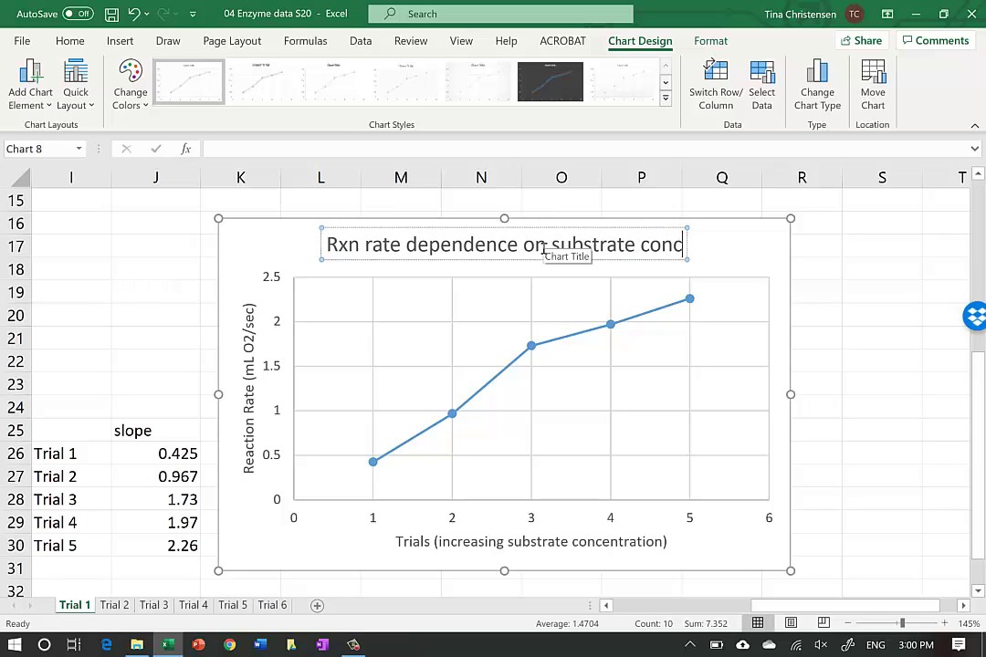
type("entration")
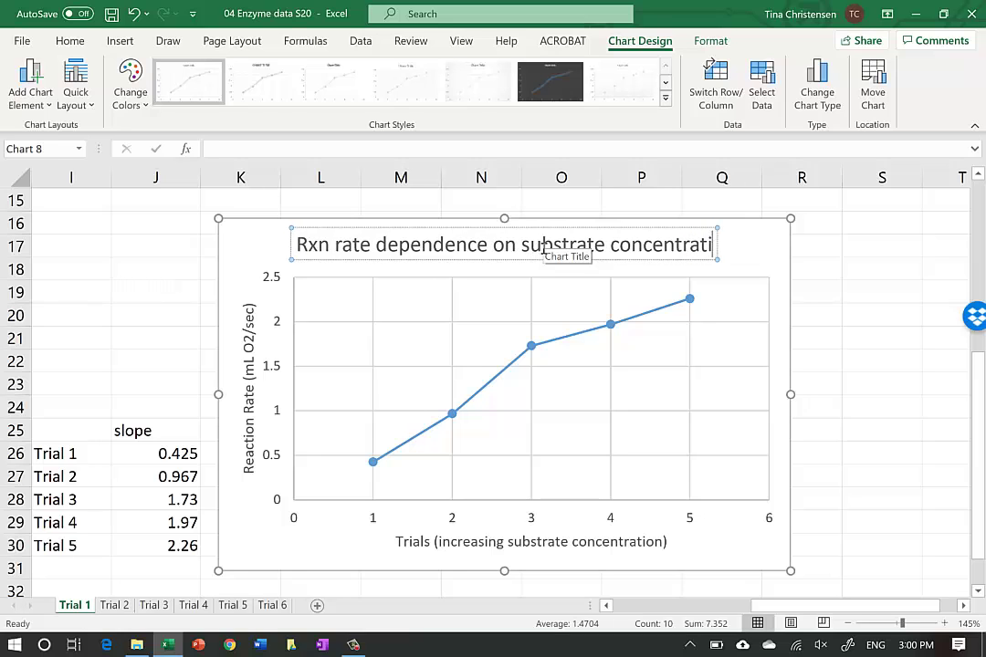
left_click(827, 335)
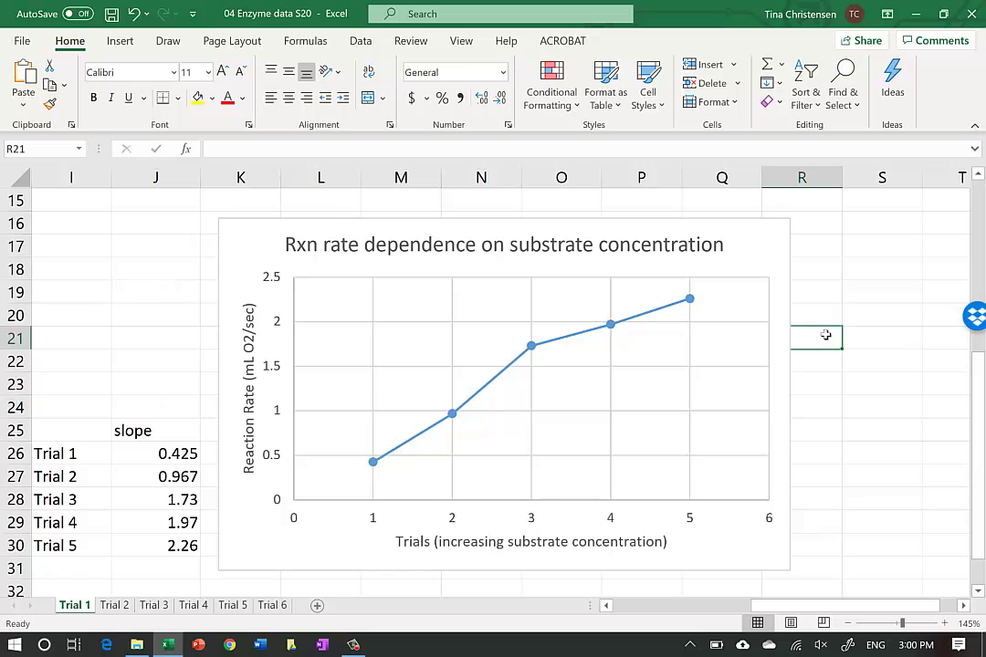
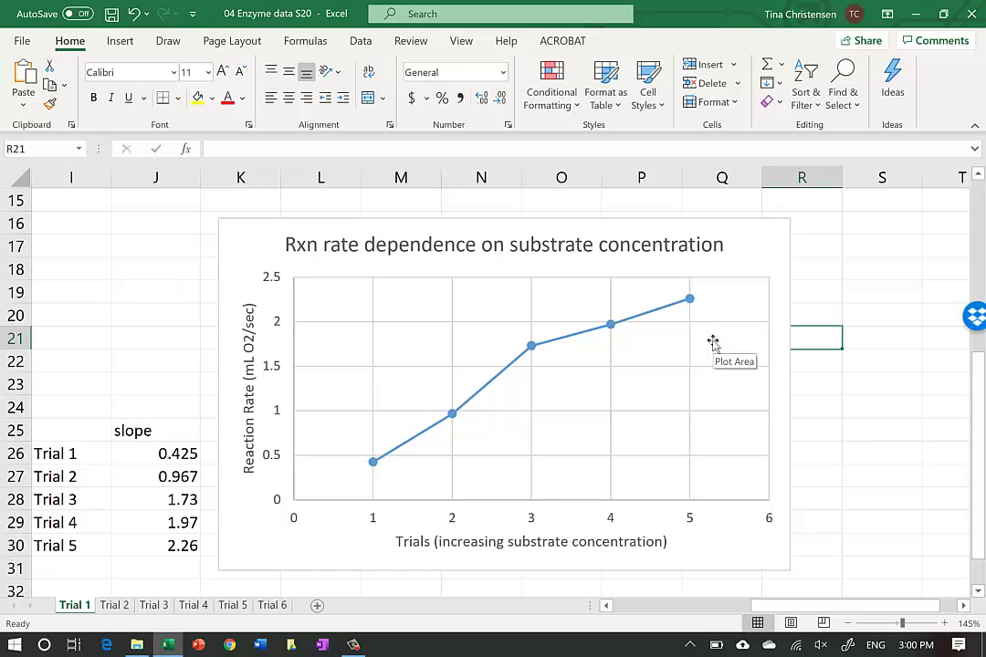
Enter the heading "rxn rate 10-25sec" in cell K4, beside the class averages for Trial 1.
scroll(713, 342, "down", 4)
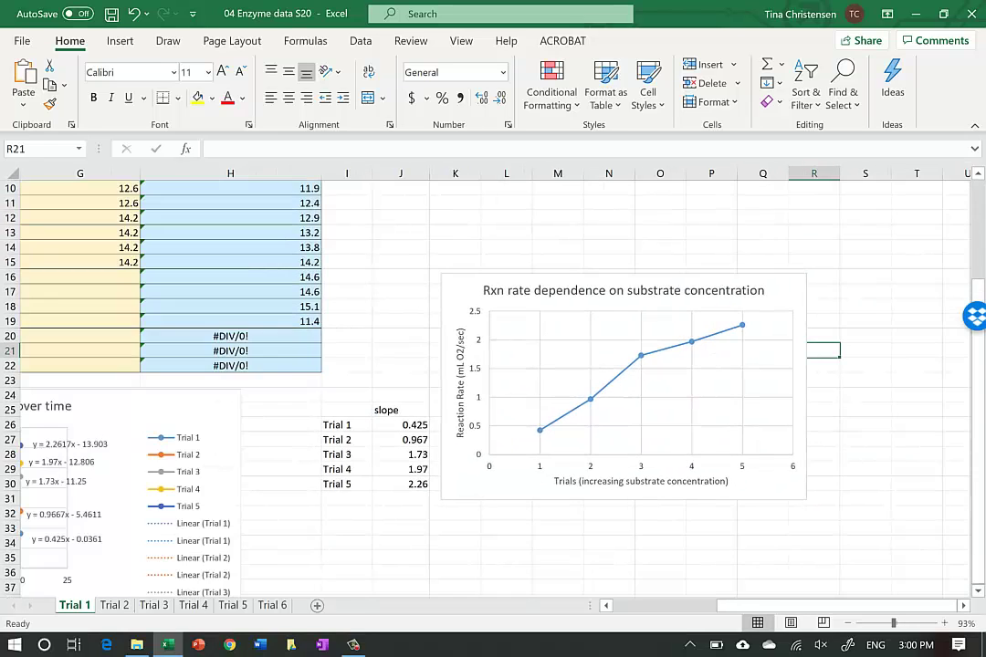
scroll(713, 342, "down", 3)
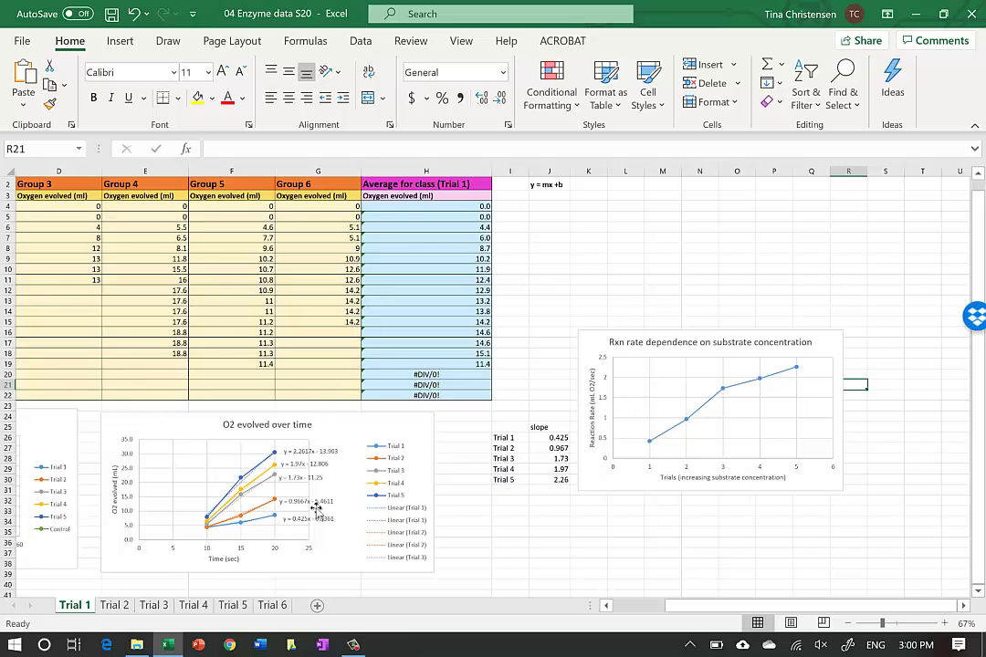
scroll(315, 508, "up", 4)
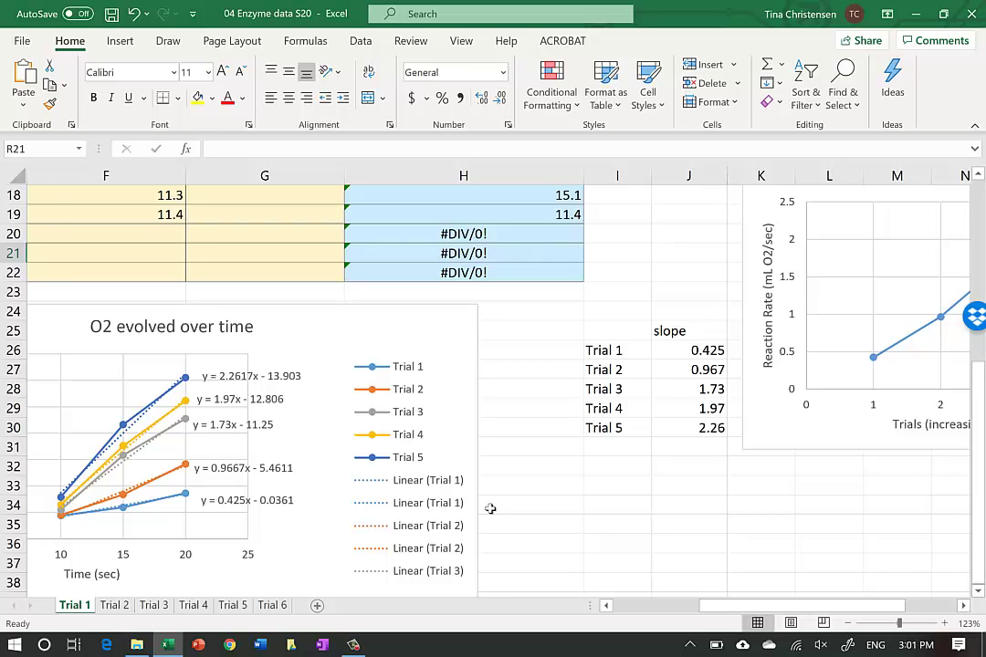
scroll(490, 509, "right", 2)
scroll(490, 509, "up", 3)
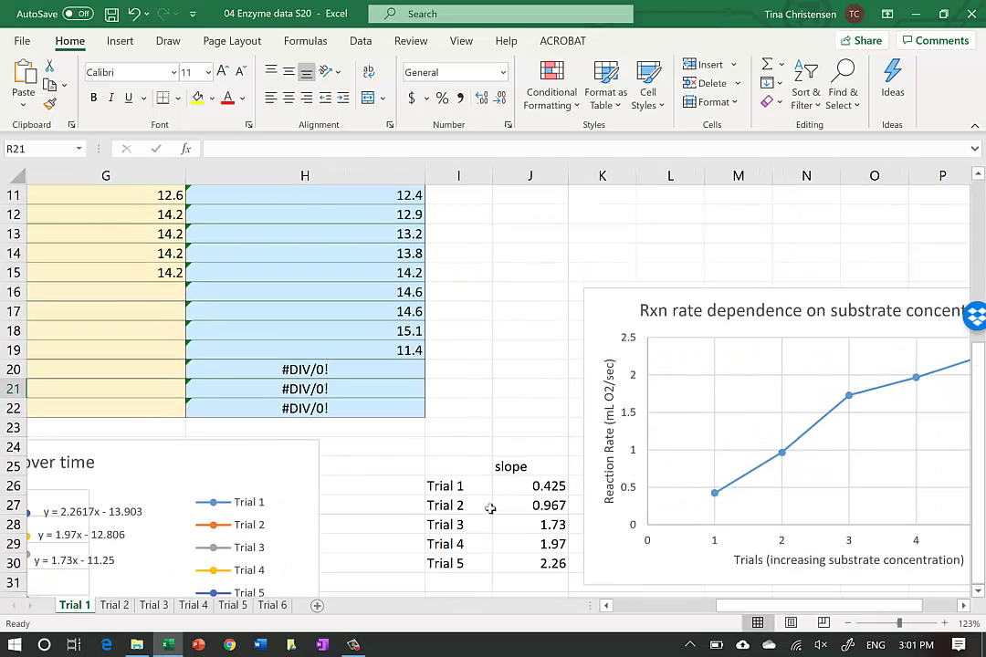
scroll(490, 508, "up", 3)
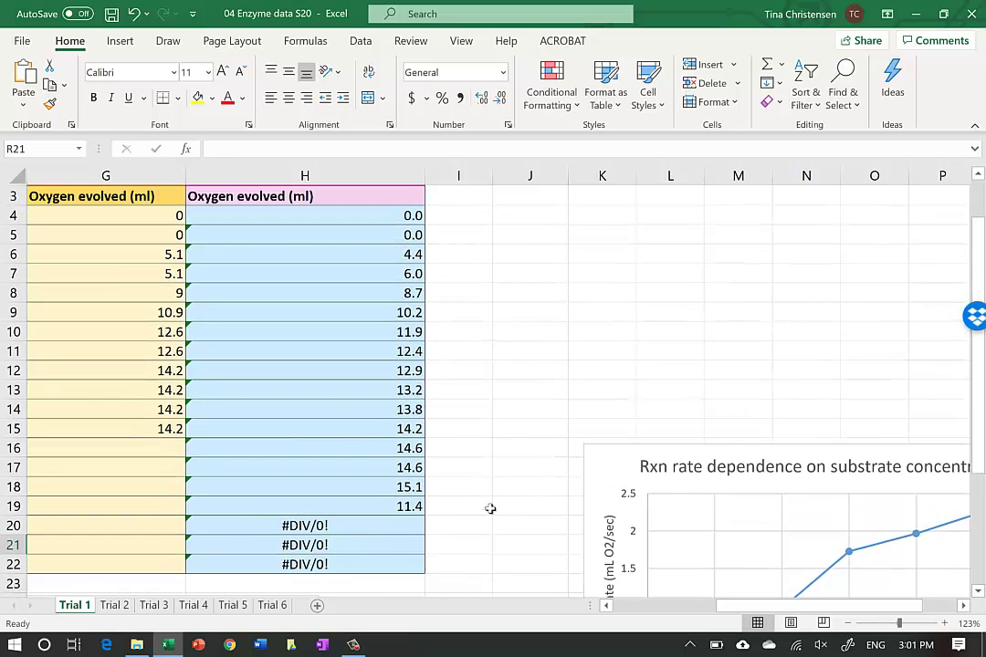
scroll(490, 508, "up", 1)
scroll(490, 508, "left", 1)
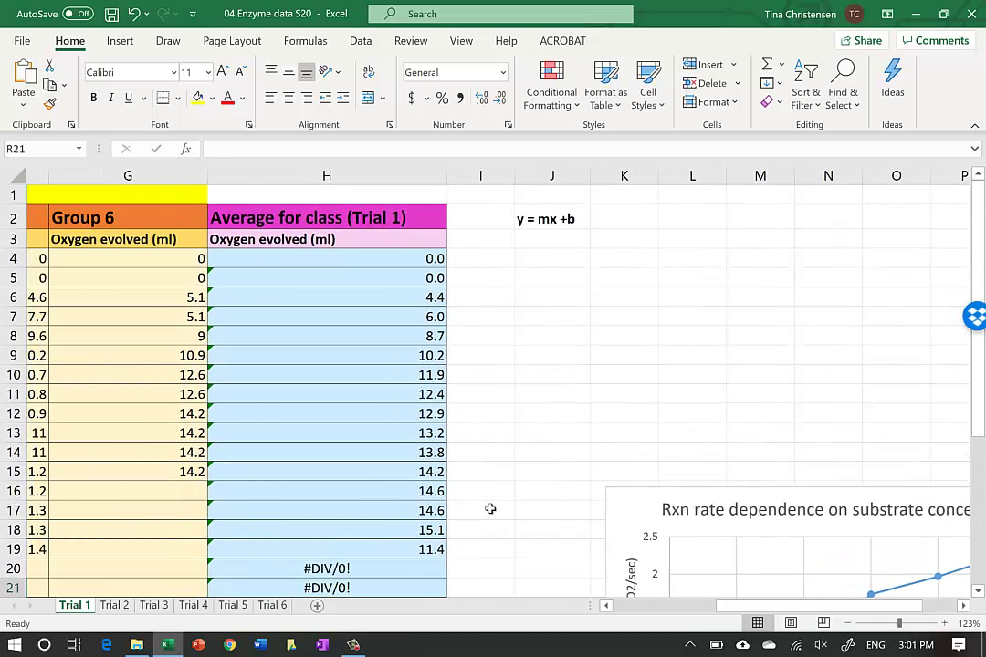
scroll(491, 508, "left", 1)
scroll(488, 508, "right", 2)
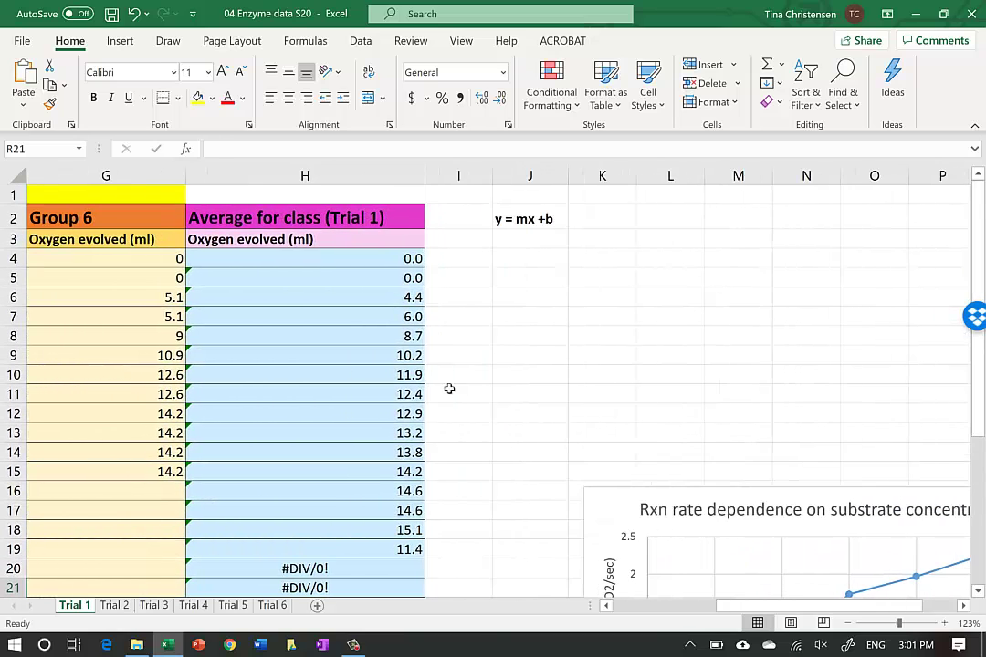
left_click(579, 262)
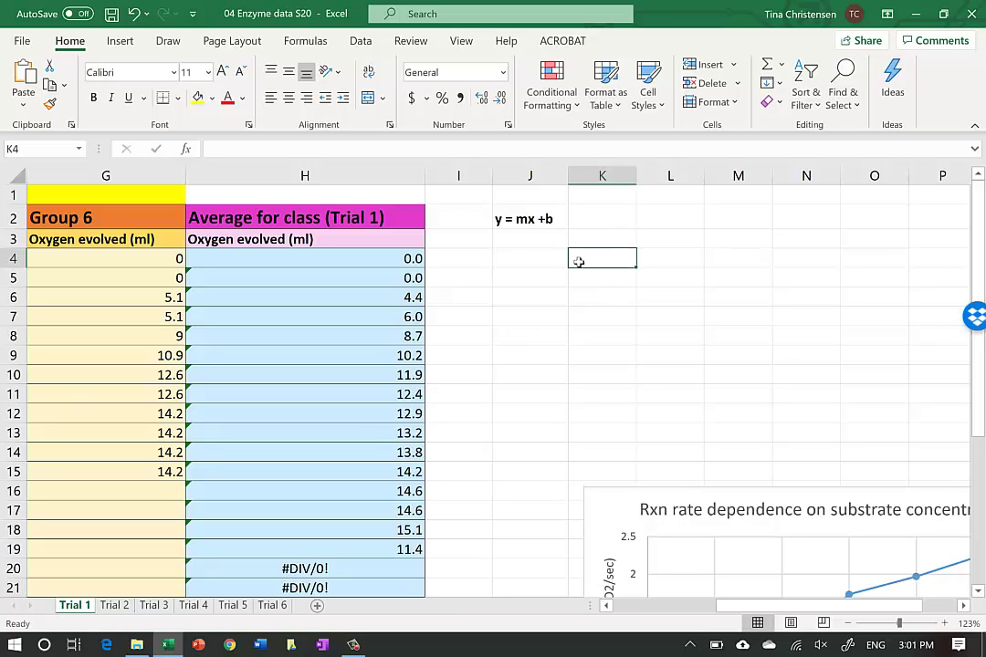
type("r")
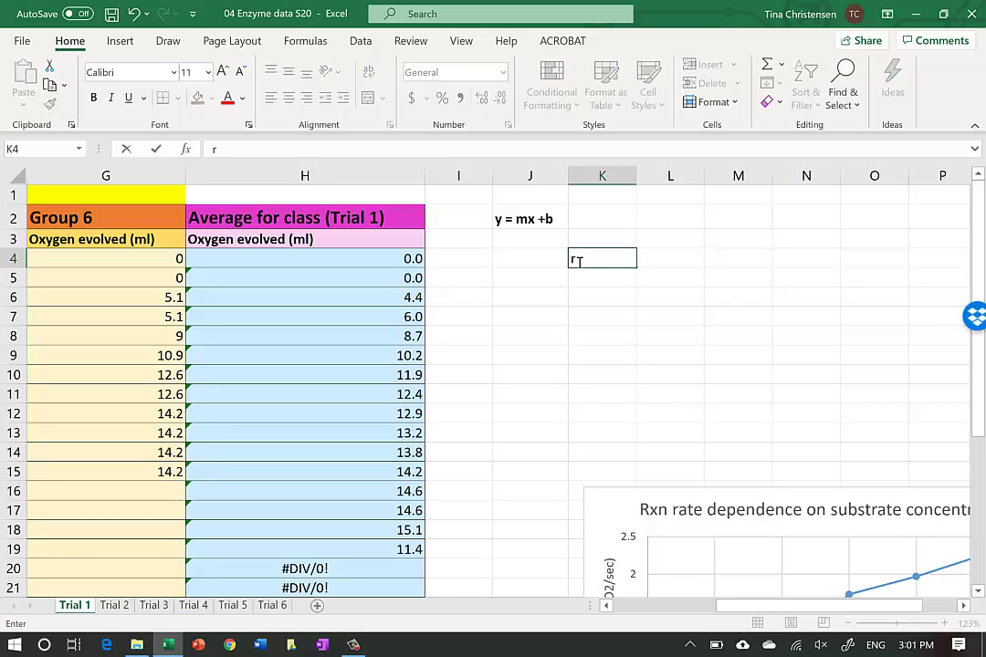
type("xn rate 1")
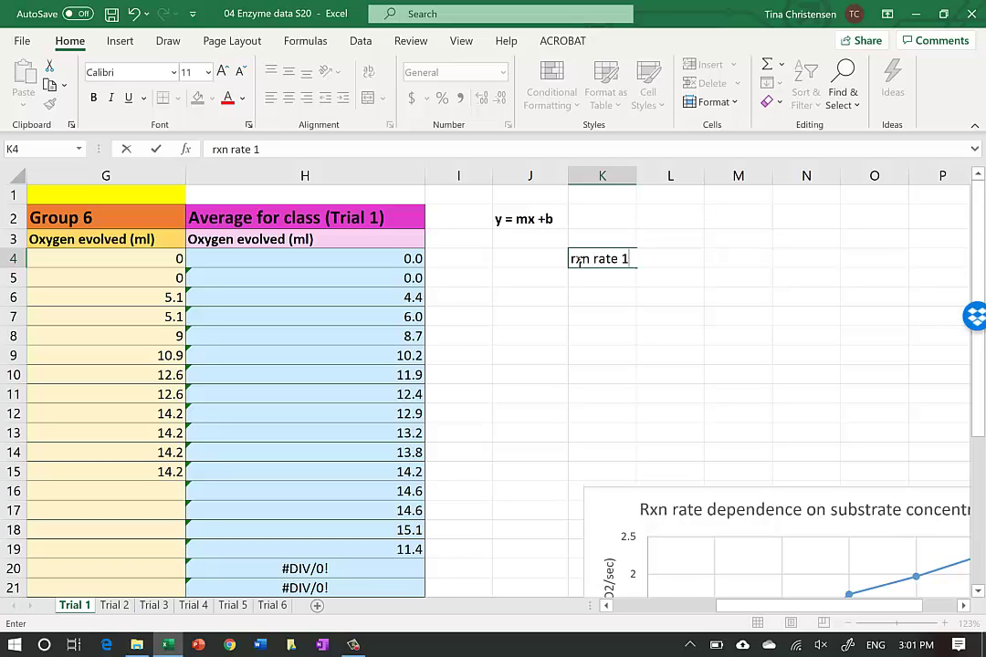
type("0-25")
type("sec")
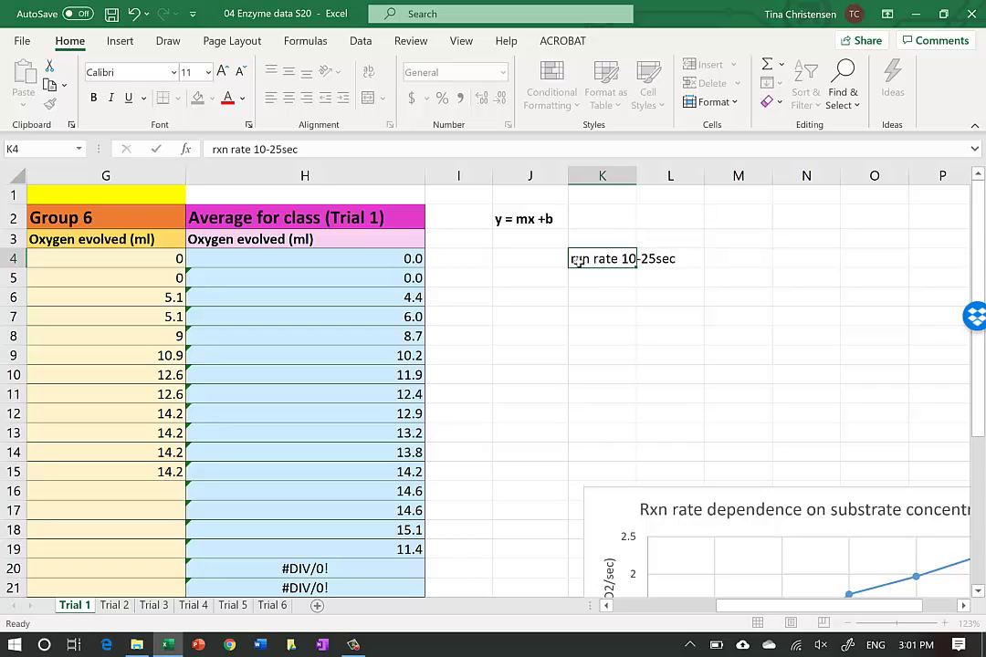
key("Return")
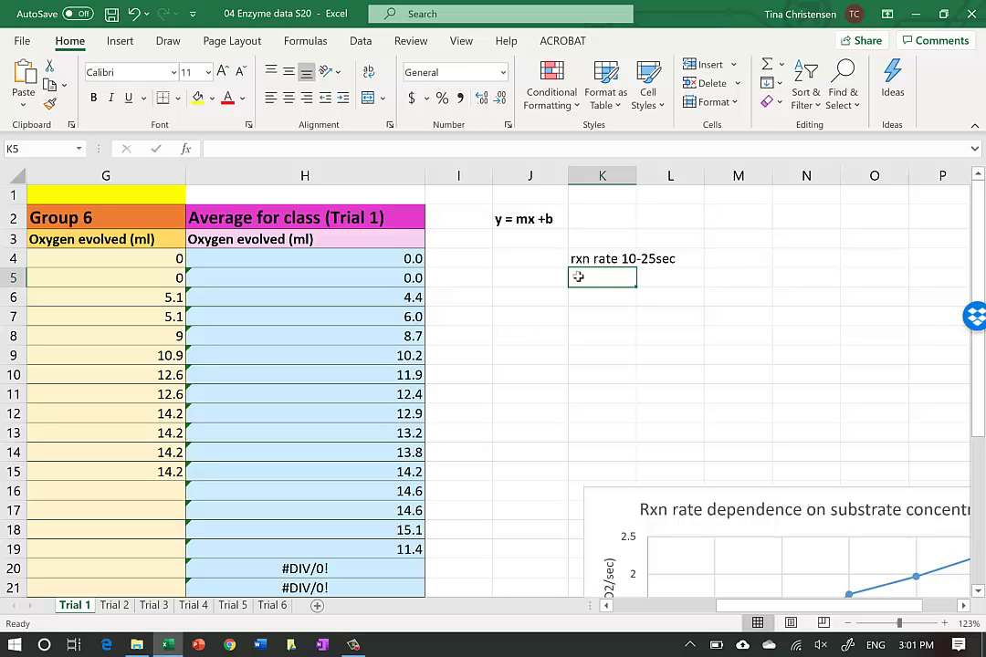
type("=slope")
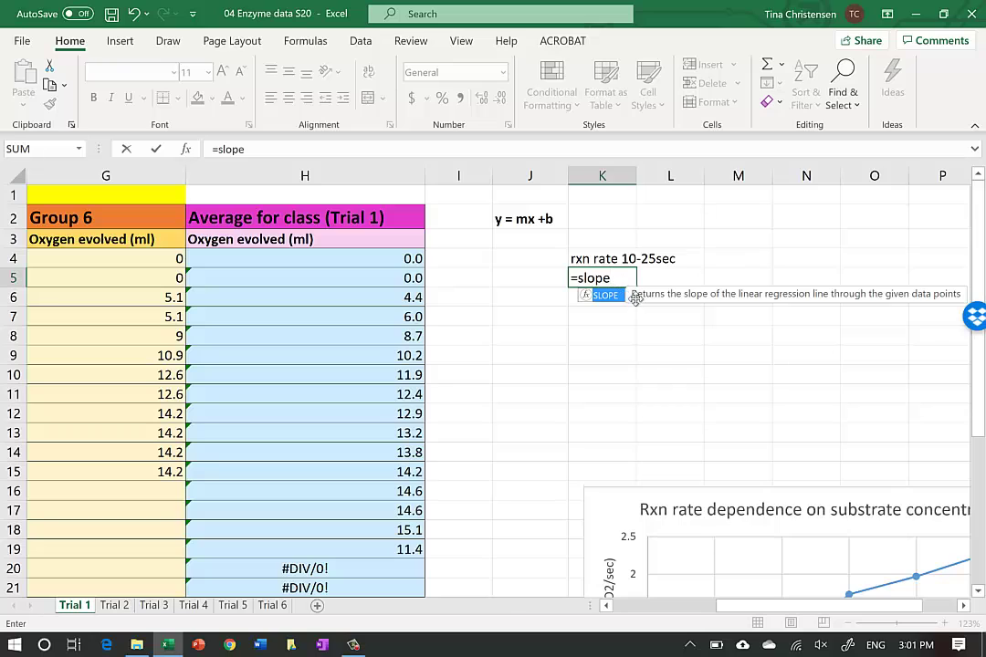
type("(")
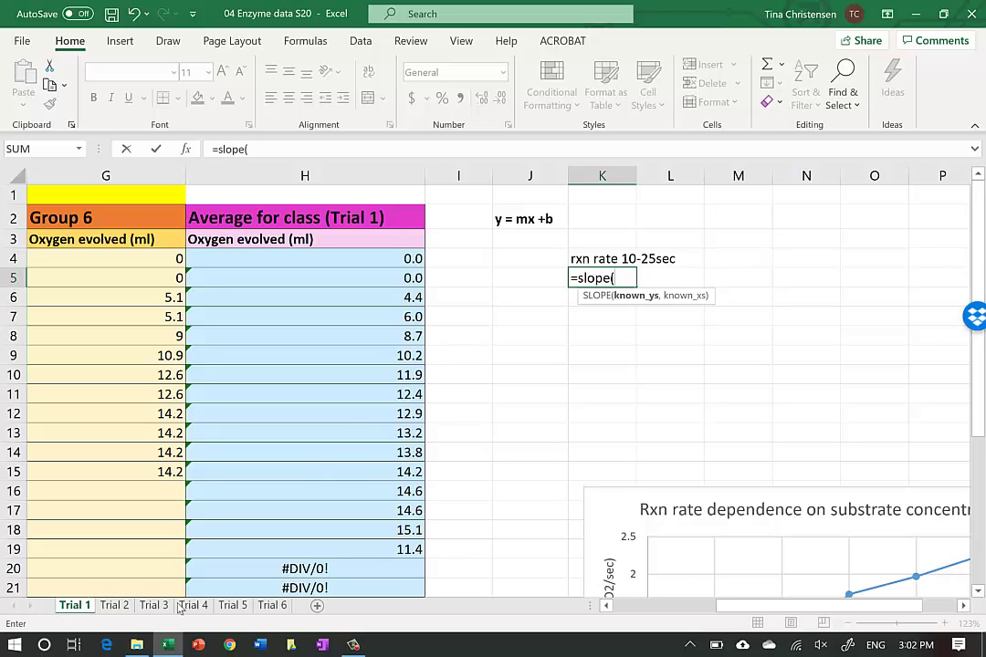
scroll(180, 610, "left", 1)
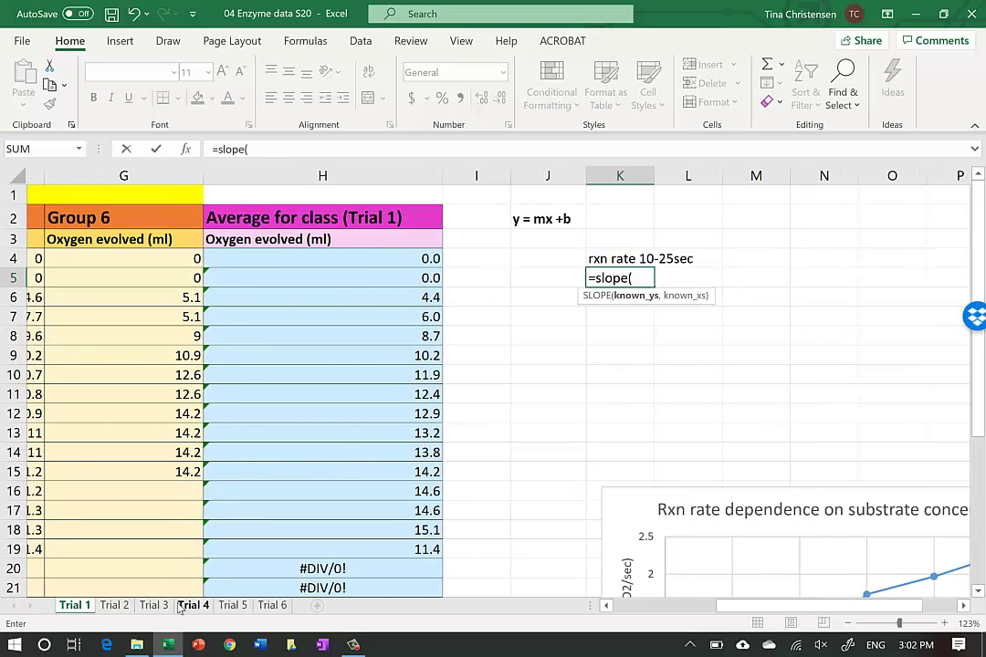
scroll(180, 609, "right", 1)
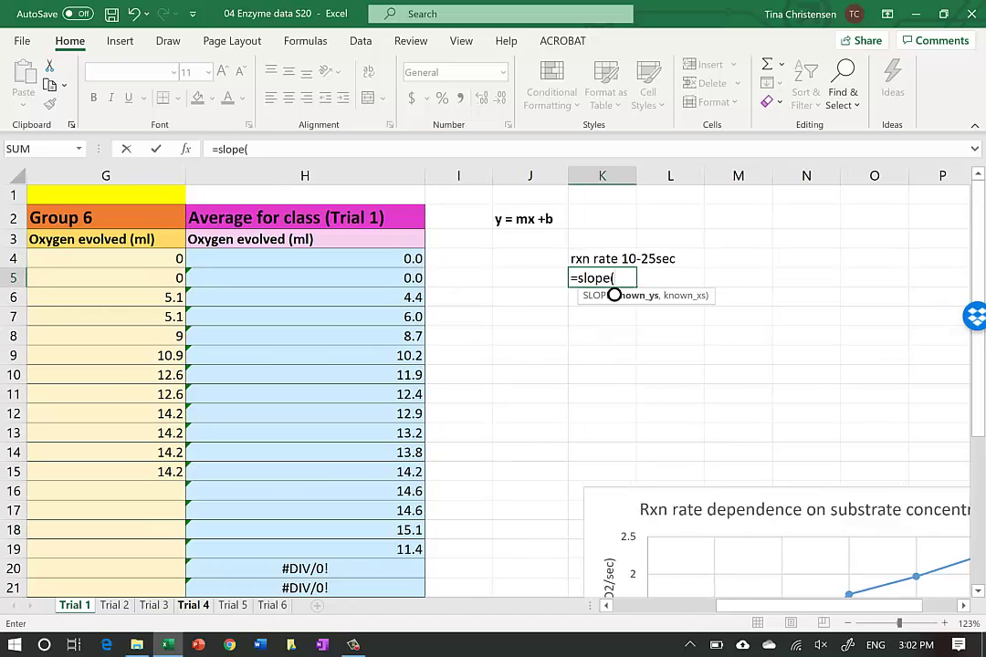
left_click(848, 625)
left_click(848, 625)
left_click(848, 624)
left_click(848, 624)
left_click(848, 624)
key("BackSpace")
key("shift+Home")
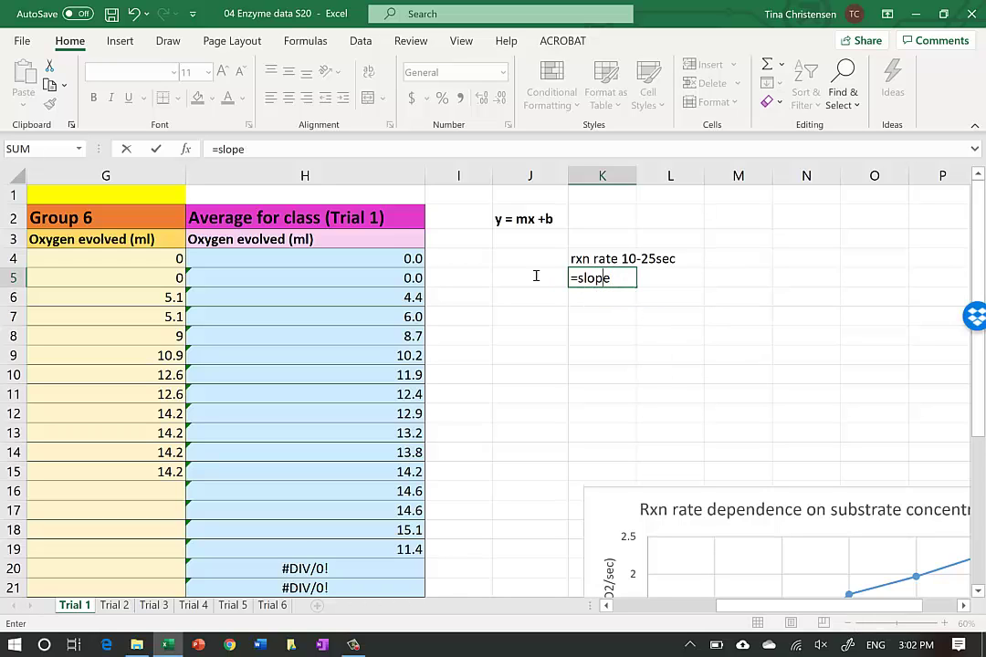
key("BackSpace")
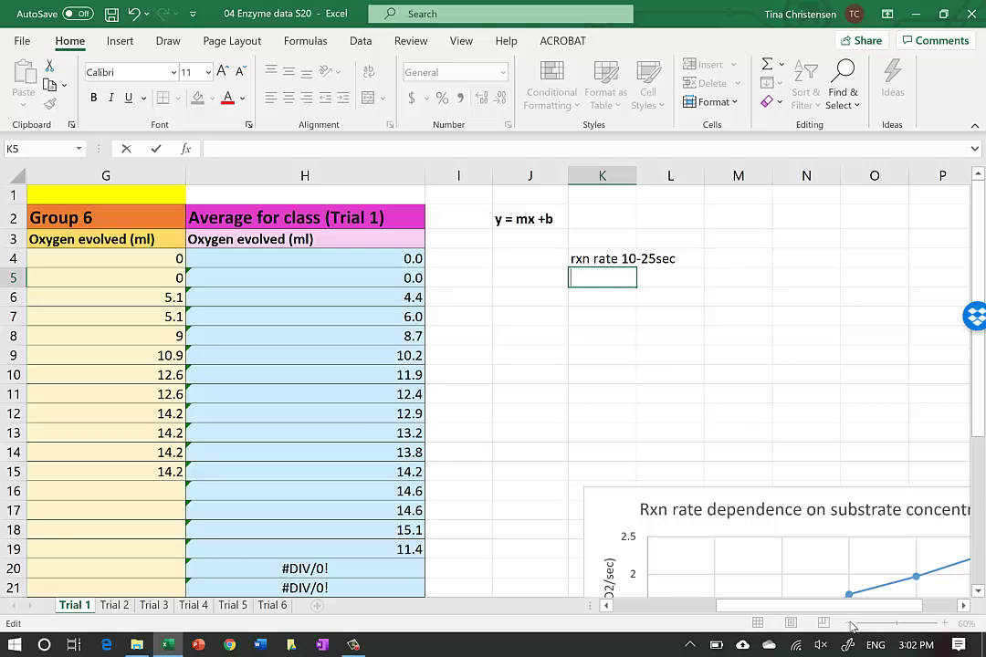
left_click(766, 369)
Fill cells J5 to J9 with the row labels "Trial 1", "Trial 2", "Trial 3", "Trial 4" and "Trail 5".
scroll(767, 368, "down", 5)
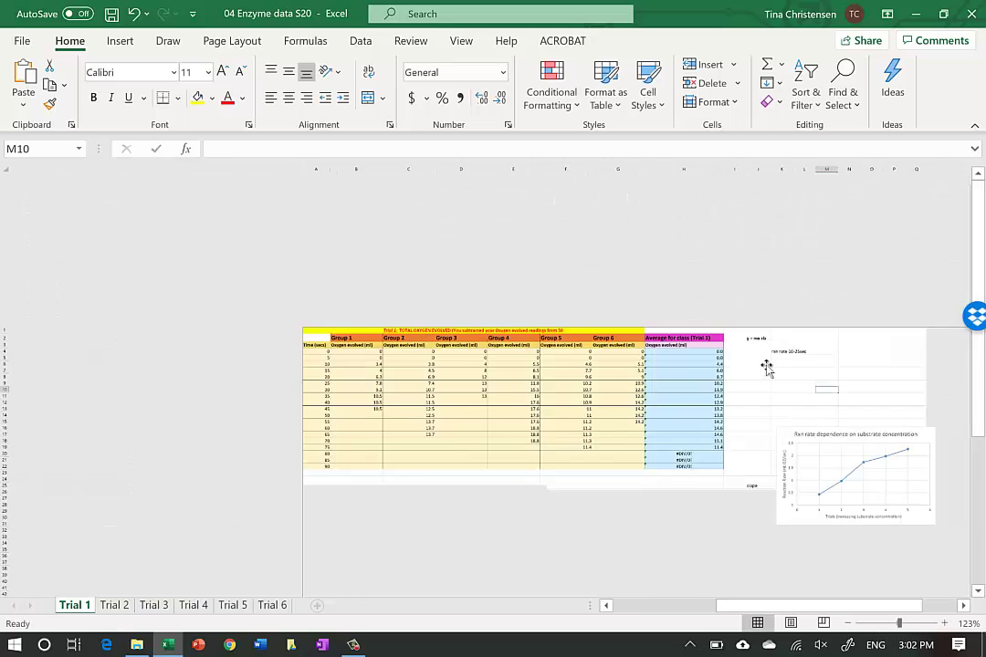
scroll(767, 366, "up", 2)
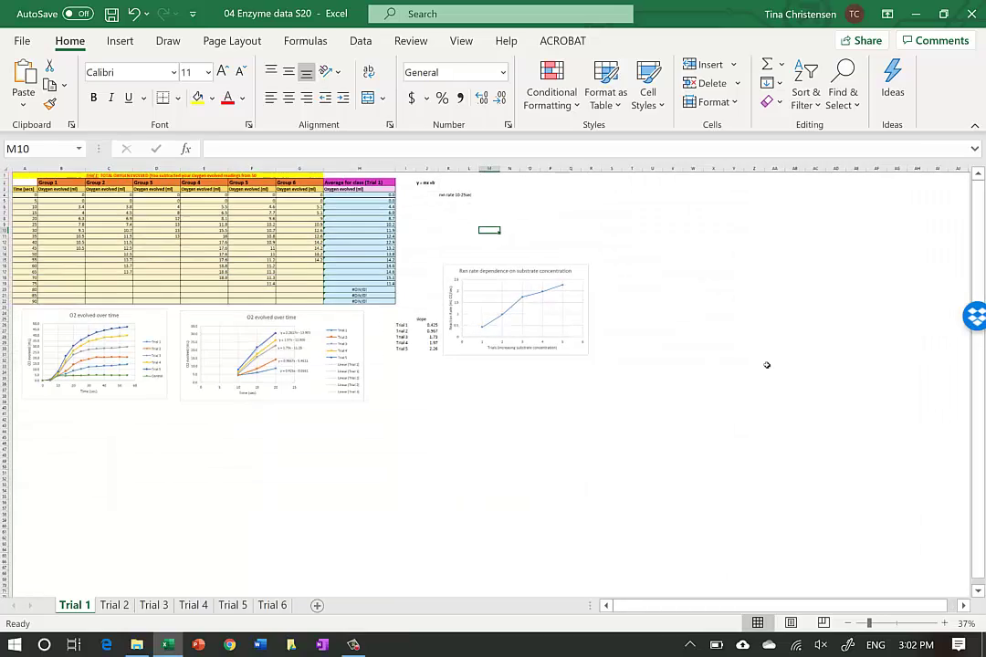
scroll(767, 366, "up", 1)
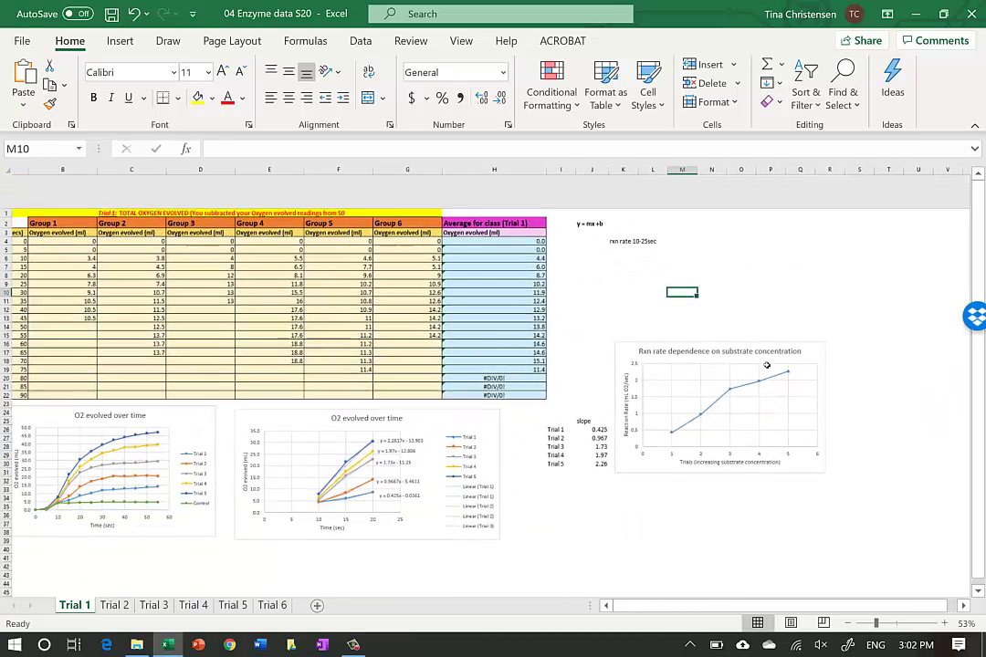
scroll(767, 366, "up", 3)
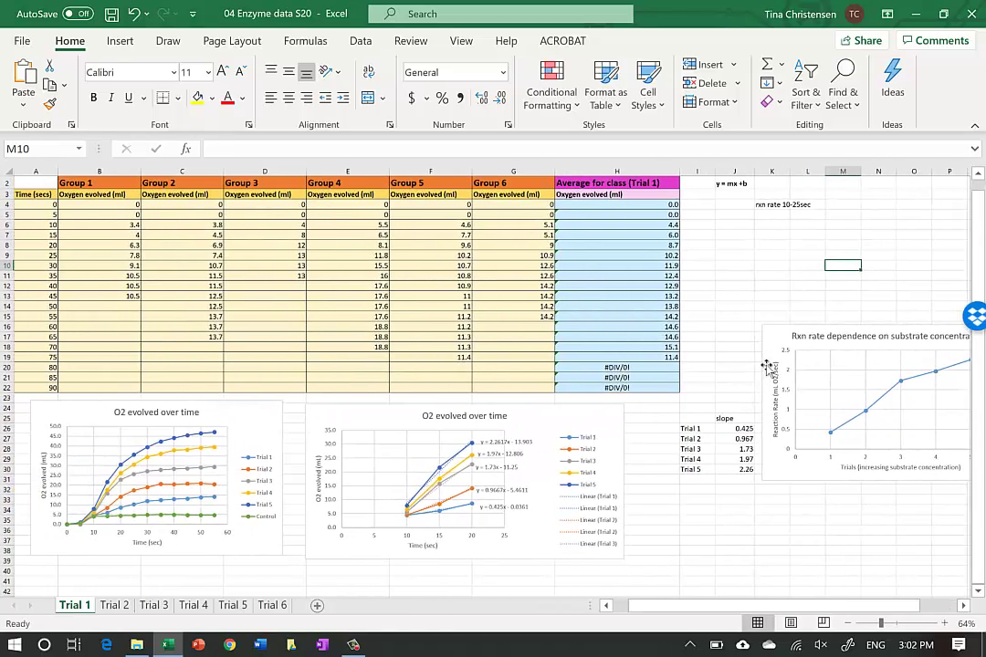
left_click(731, 214)
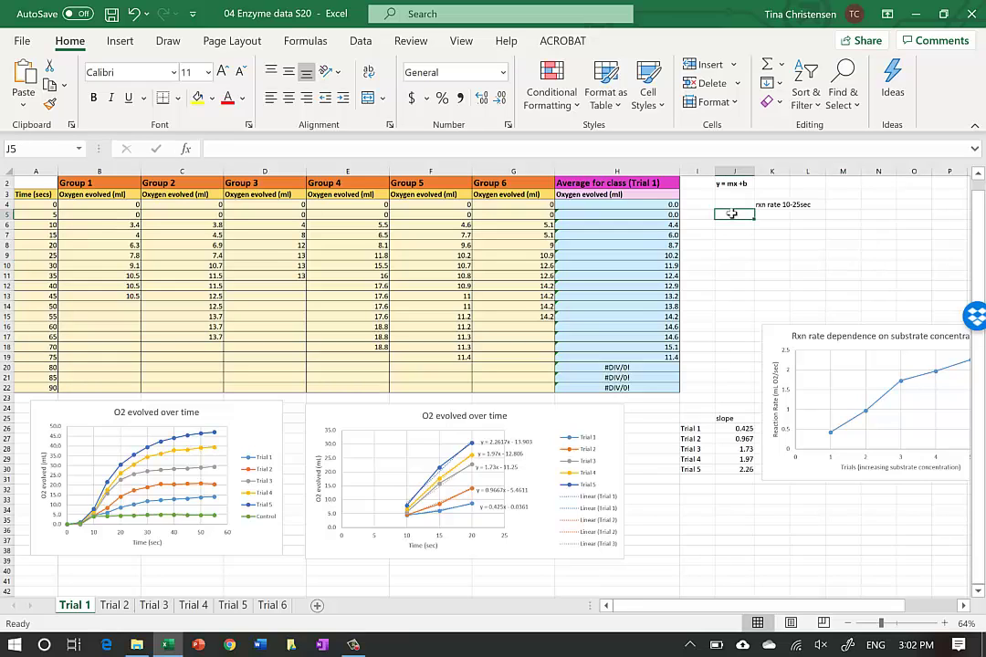
type("Trial 1")
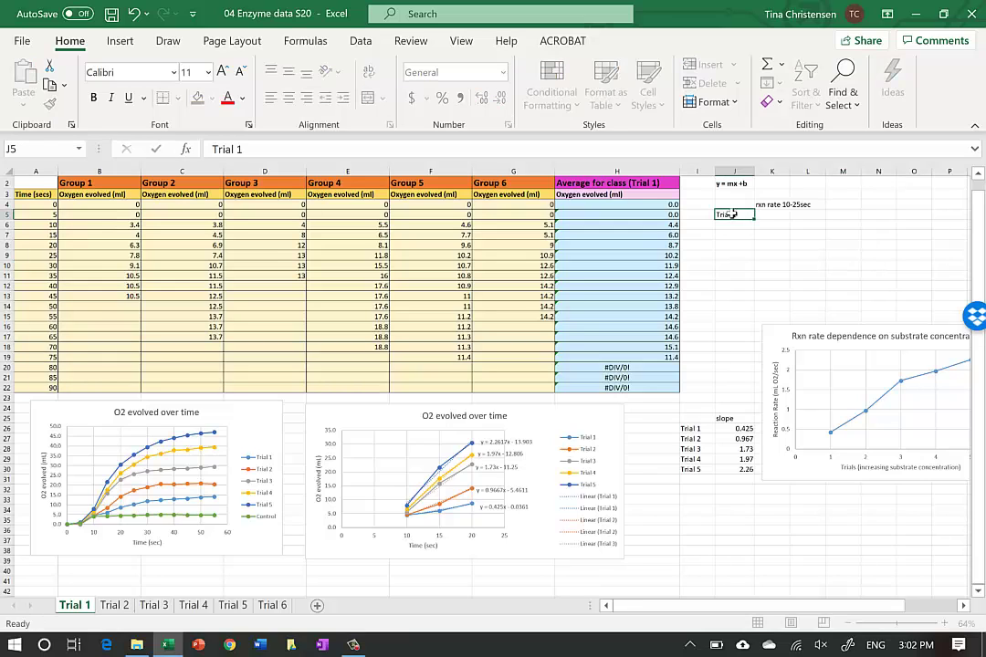
key("Return")
type("Trial 1")
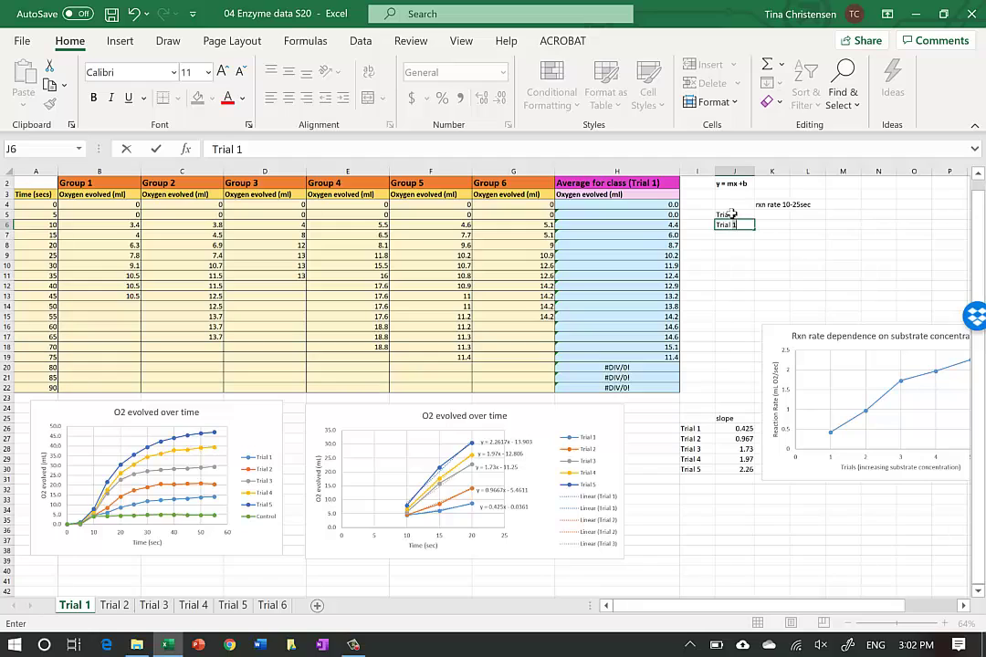
type("2")
key("Return")
type("Trial")
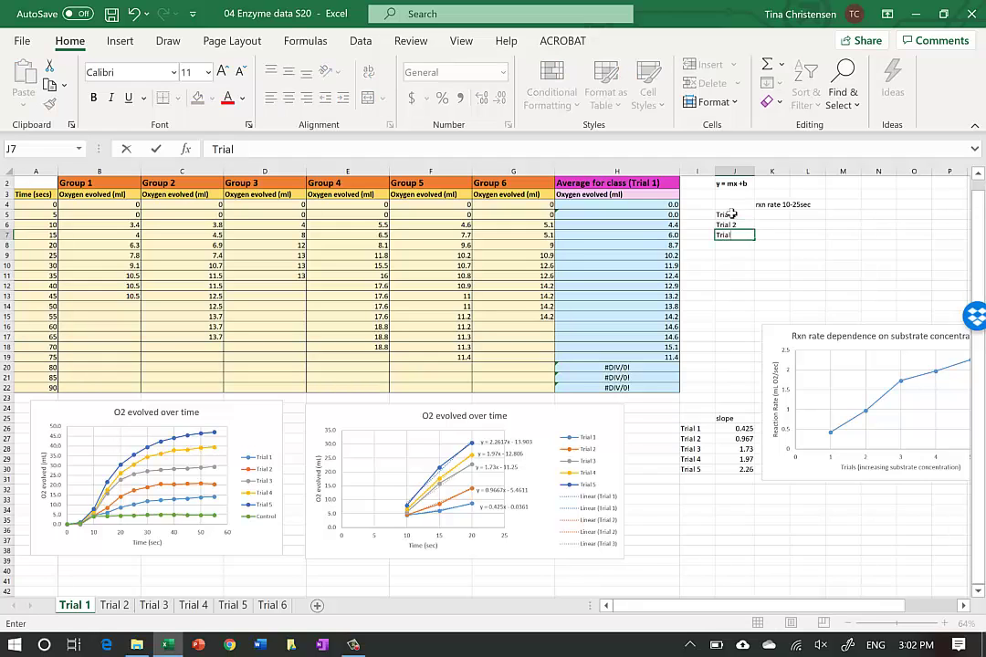
type(" 3")
key("Return")
type("Trial")
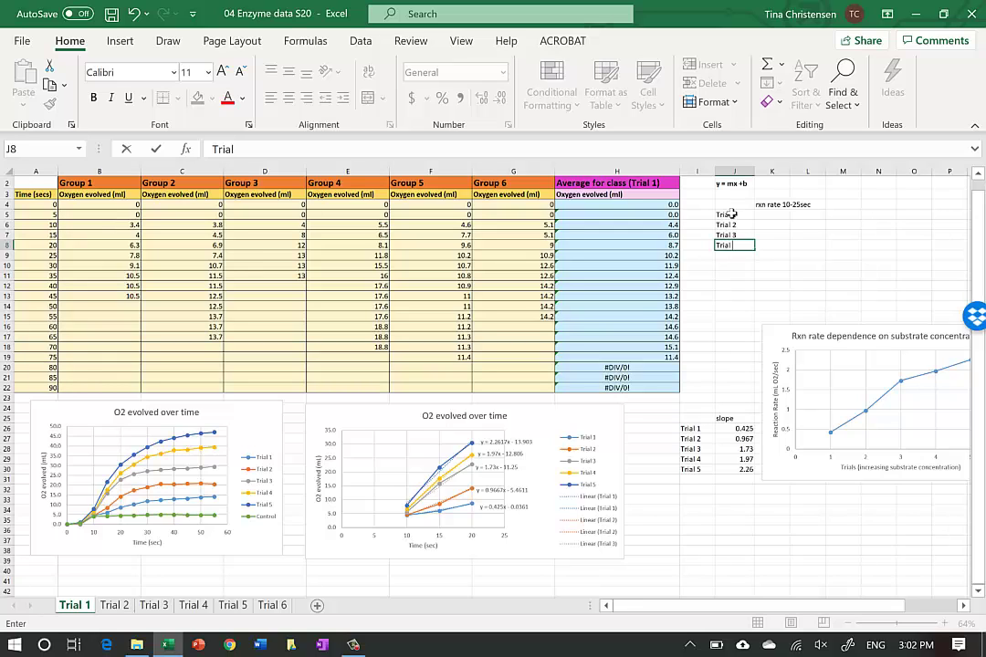
key("Return")
type("Trail 5")
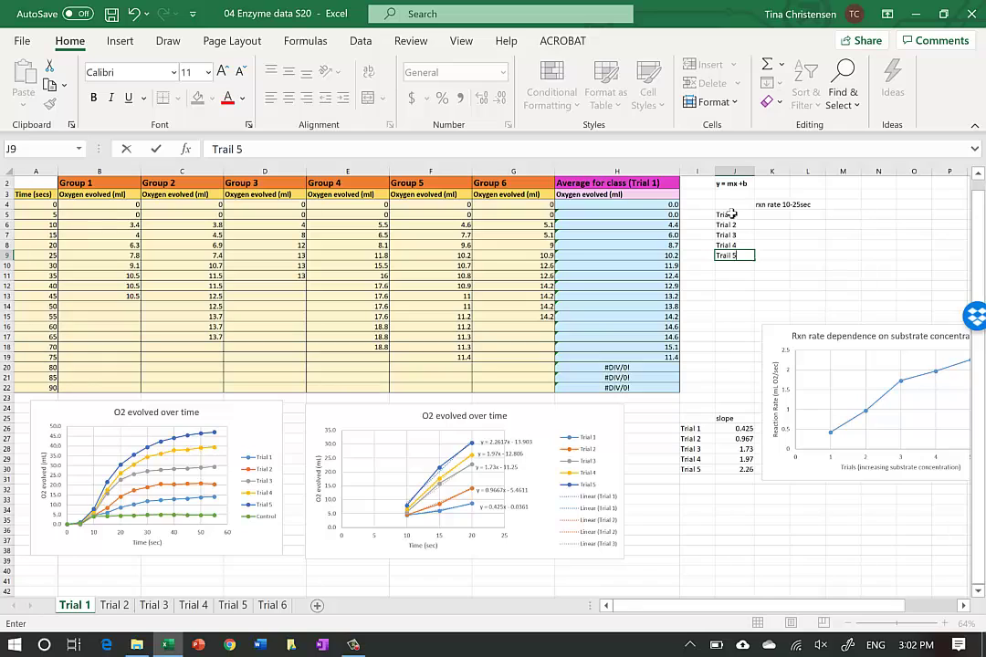
Calculate Trial 1's reaction rate in cell K5 with the formula =slope(H6:H9,A6:A9).
left_click(764, 215)
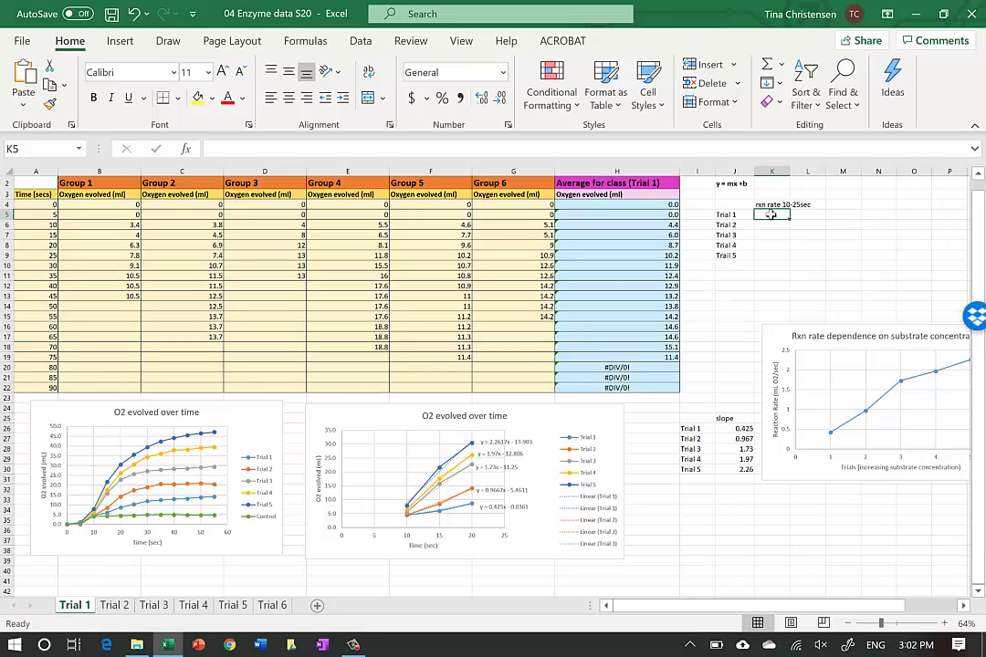
type("=")
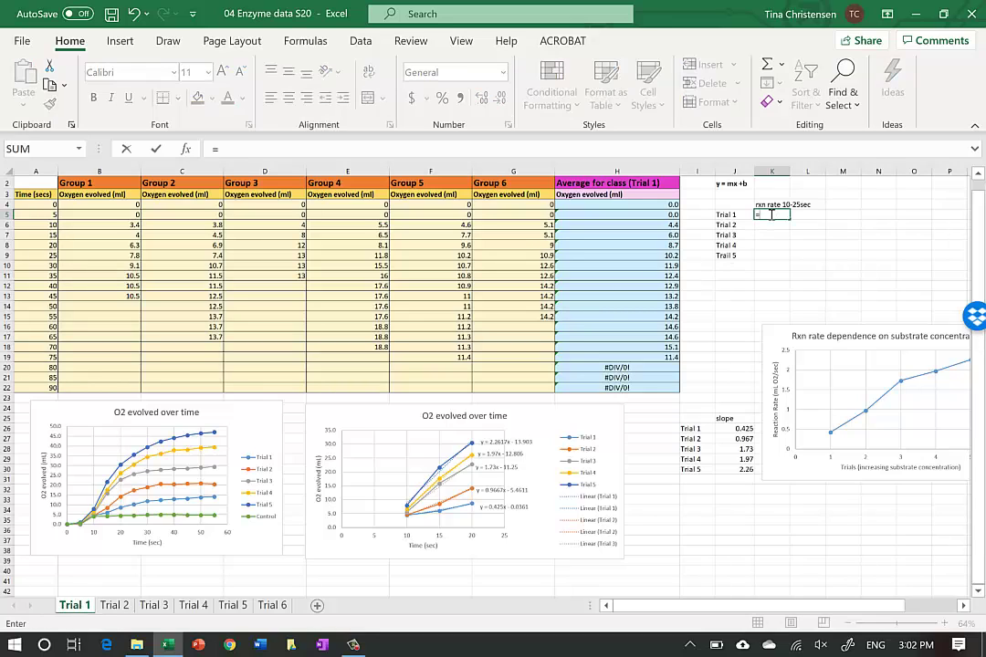
type("slope")
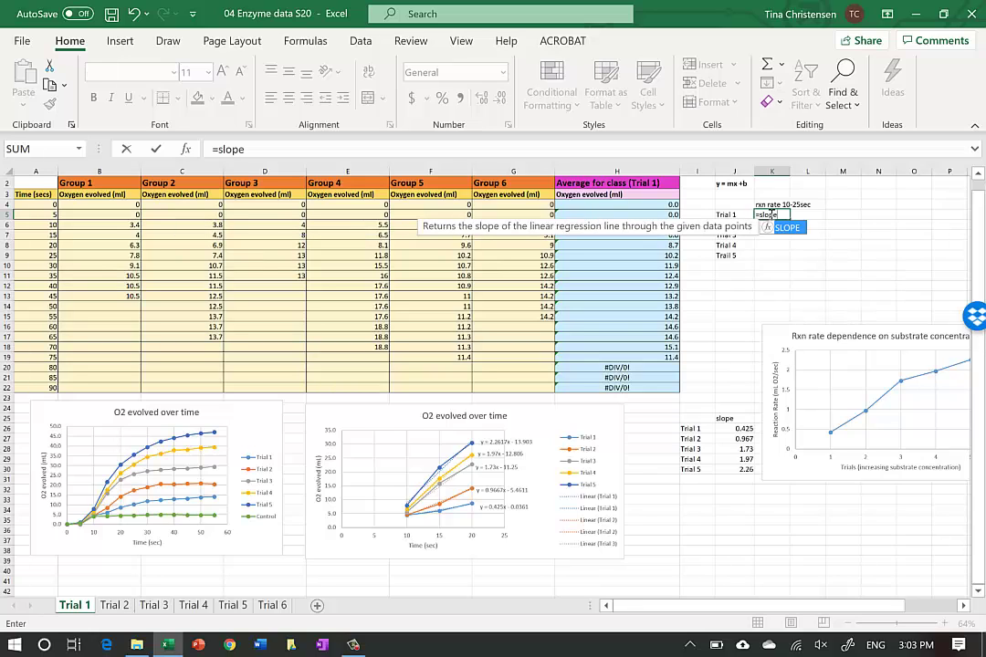
type("(")
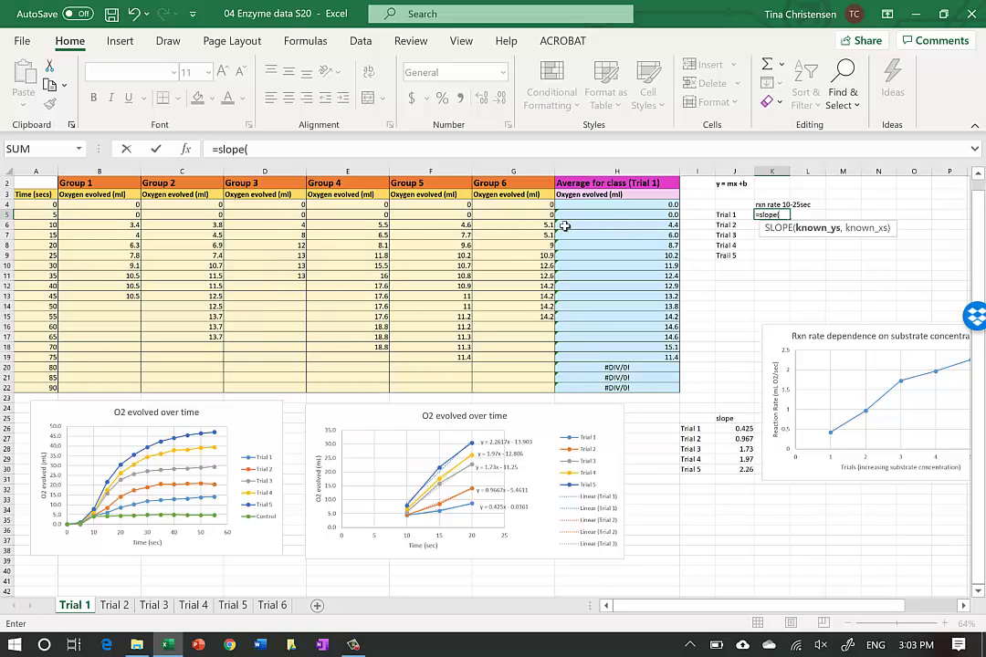
left_click_drag(565, 225, 569, 262)
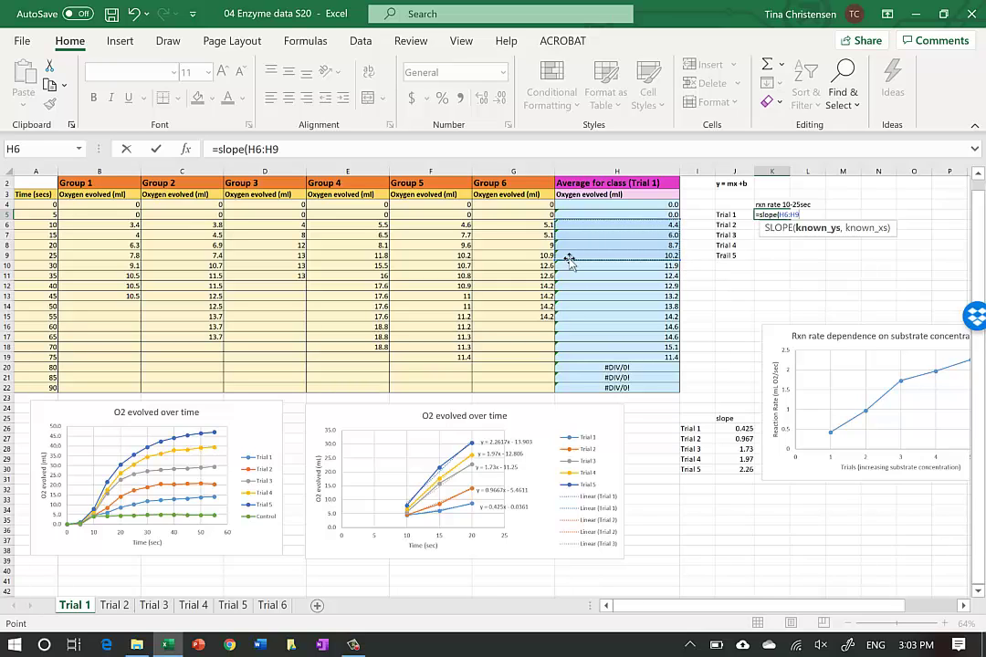
type(",")
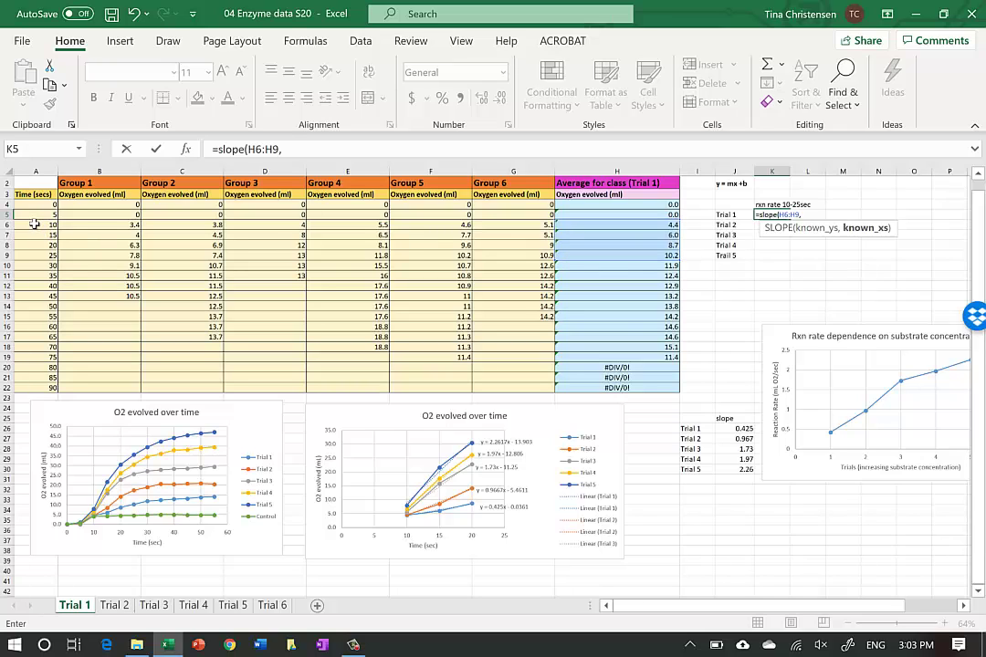
left_click_drag(34, 224, 35, 256)
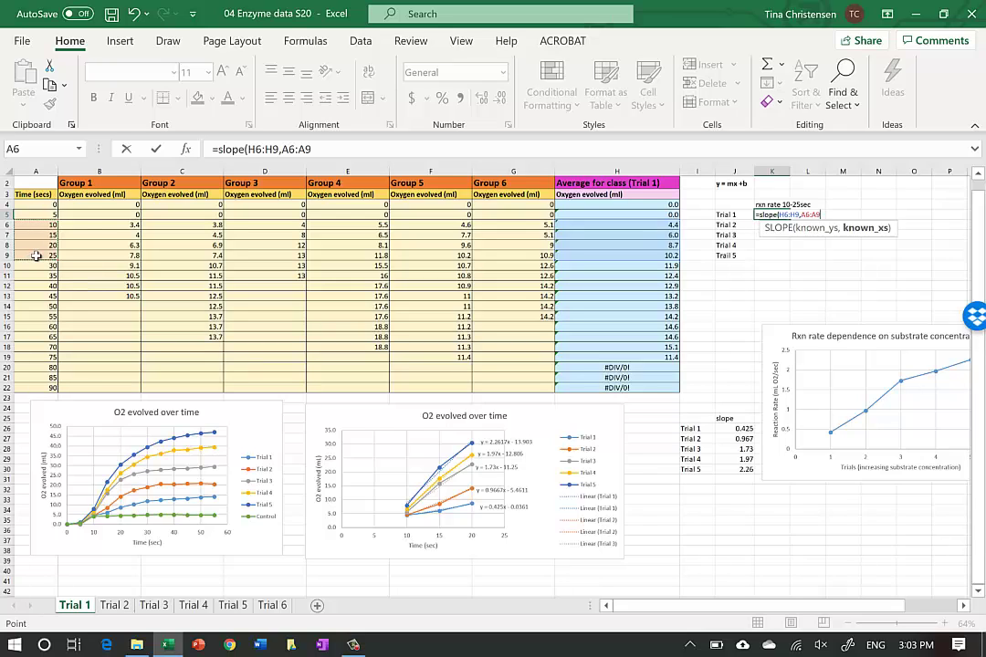
type(")")
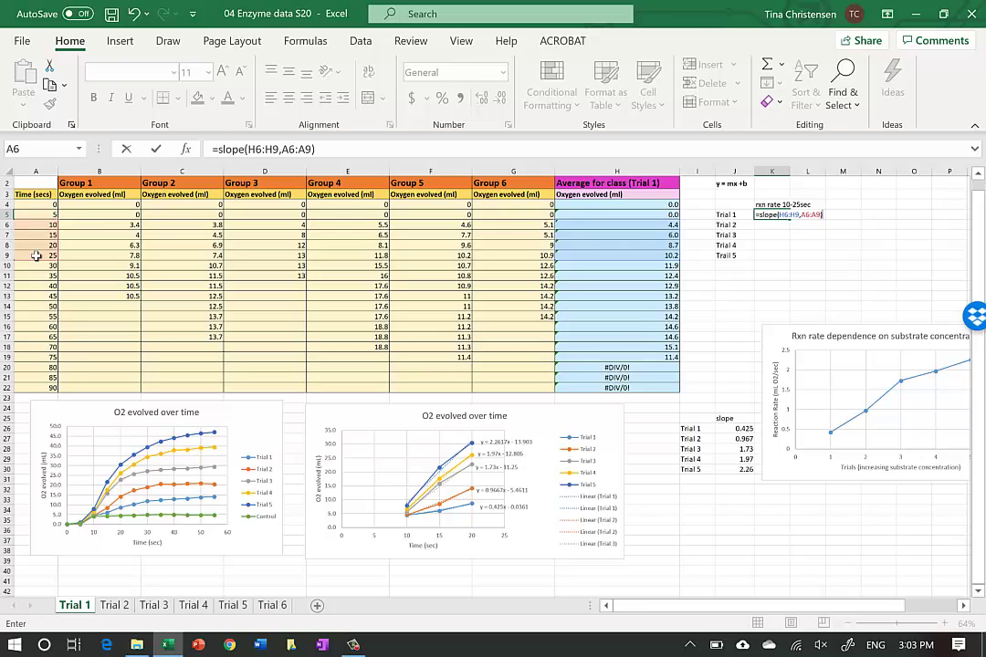
key("Return")
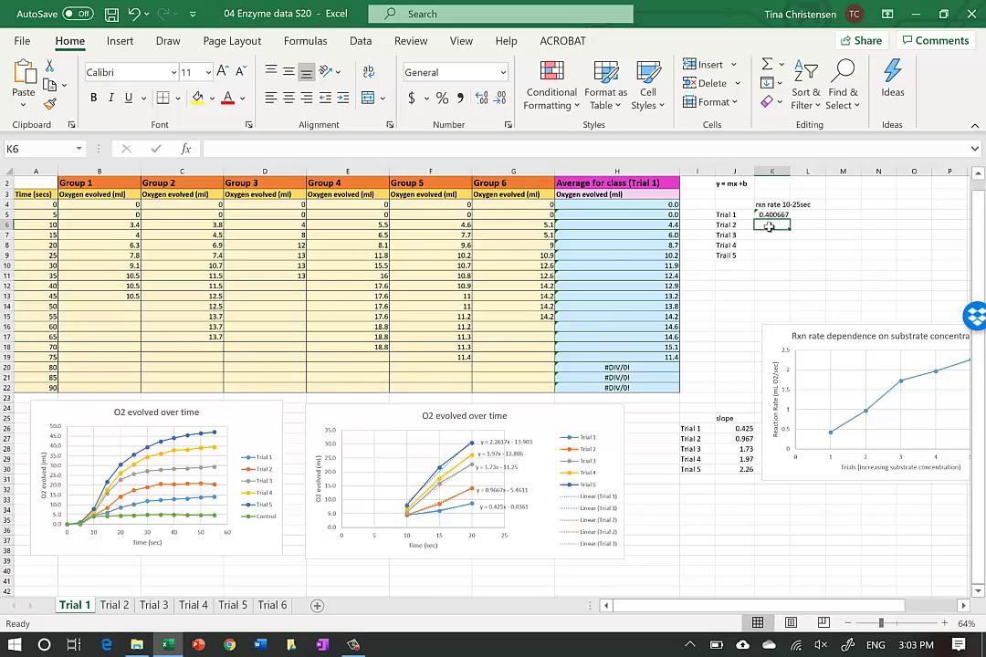
type("=")
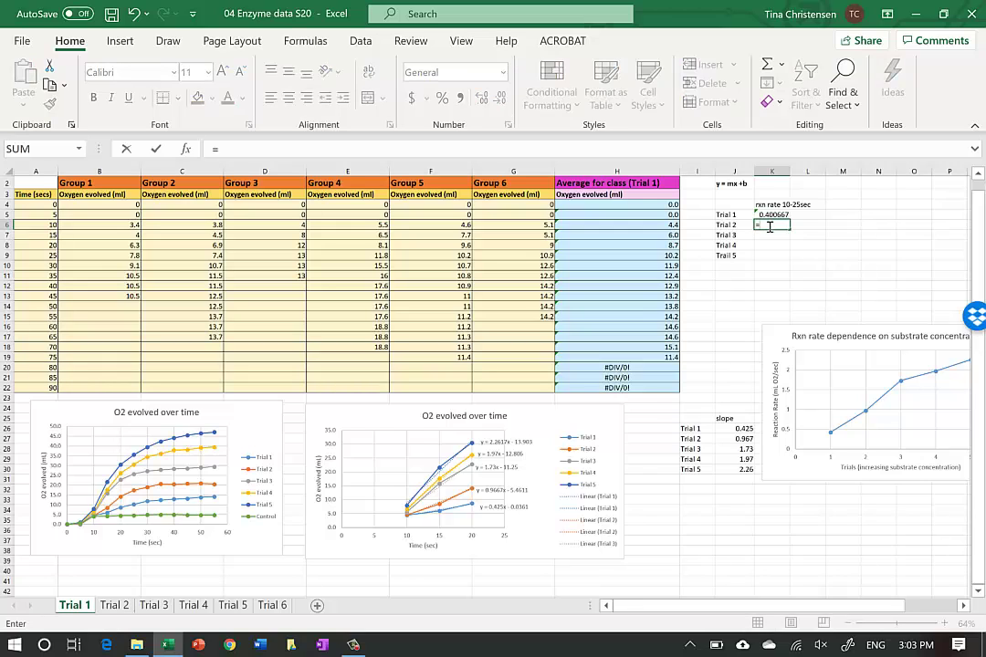
type("sl")
key("BackSpace")
key("BackSpace")
key("BackSpace")
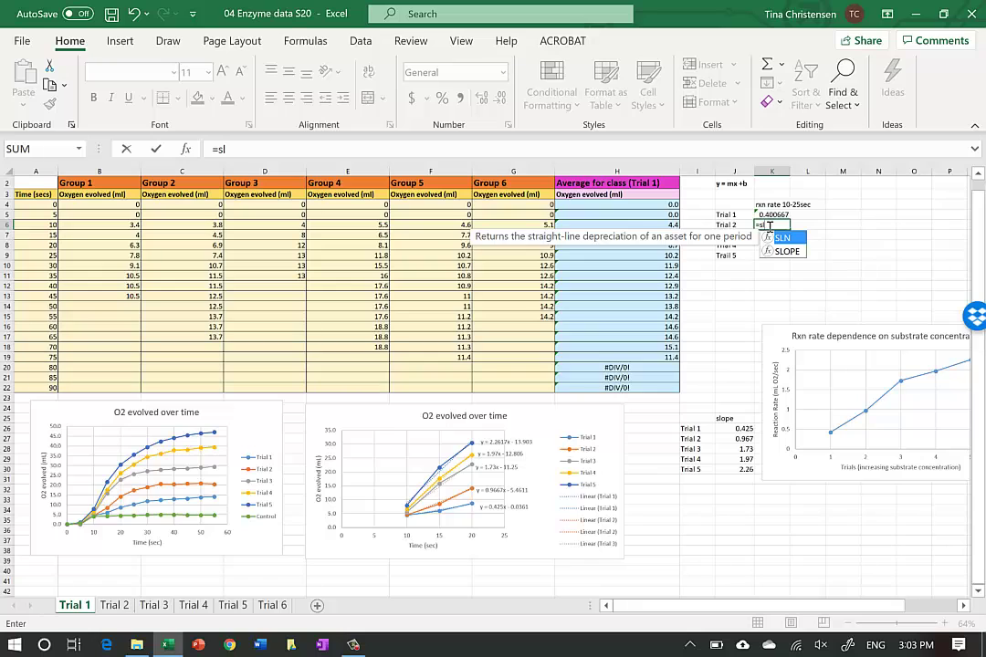
scroll(770, 225, "up", 1)
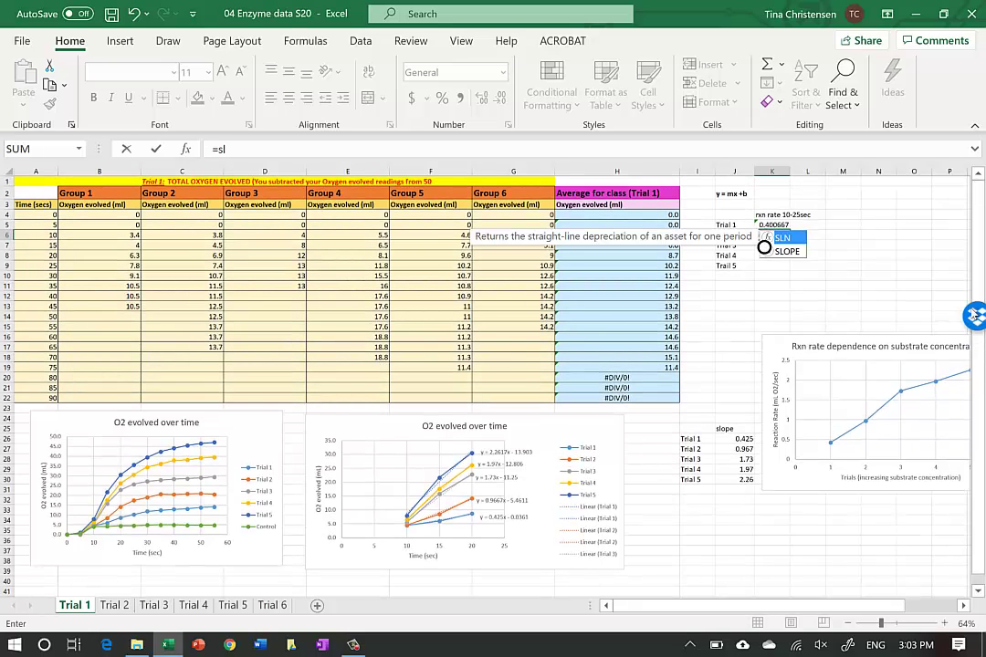
left_click(879, 275)
left_click(773, 235)
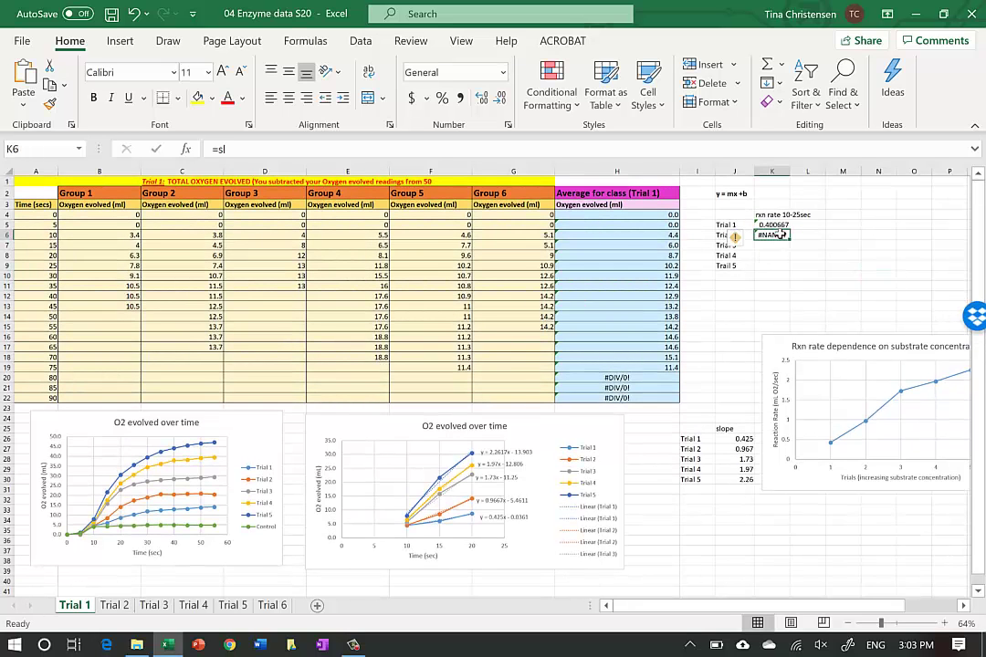
key("Delete")
Calculate Trial 2's reaction rate in cell K6 with SLOPE, using H6:H9 and A6:A9 from the Trial 2 sheet.
scroll(779, 231, "up", 5)
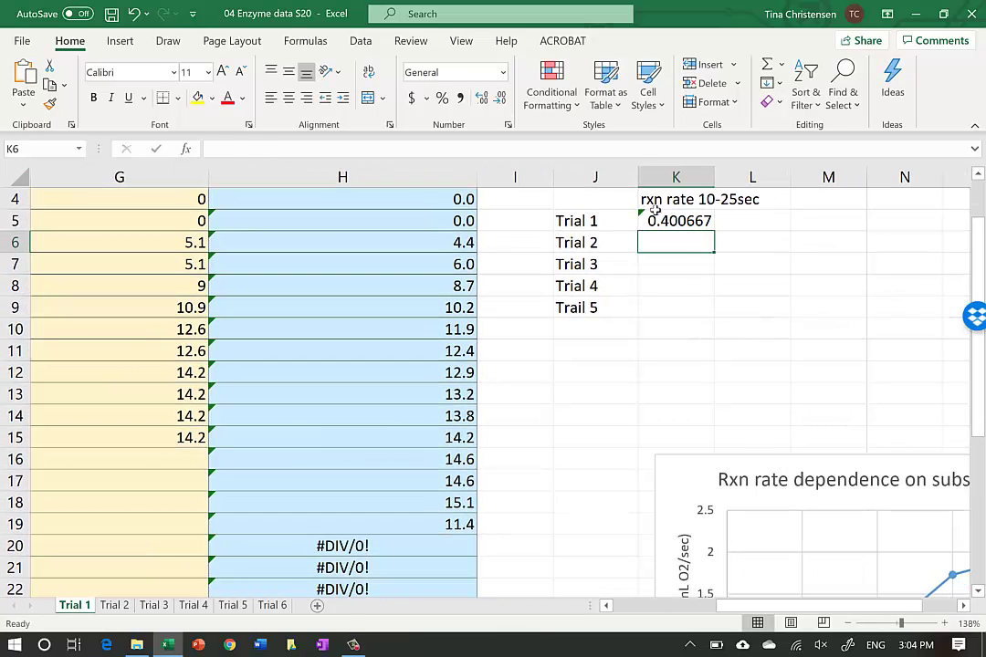
scroll(667, 283, "down", 4)
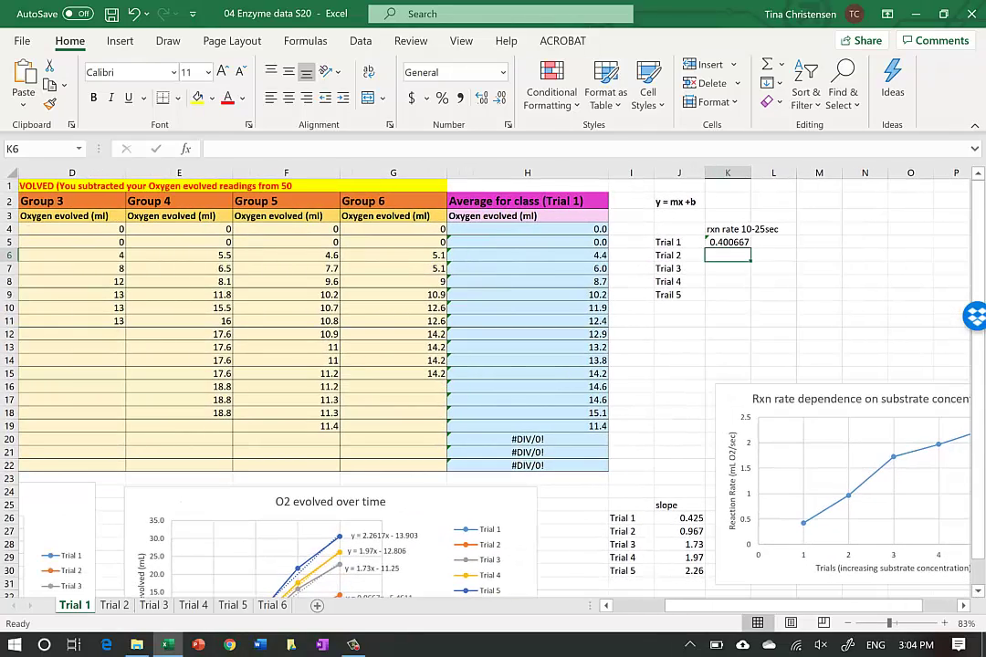
type("=slope")
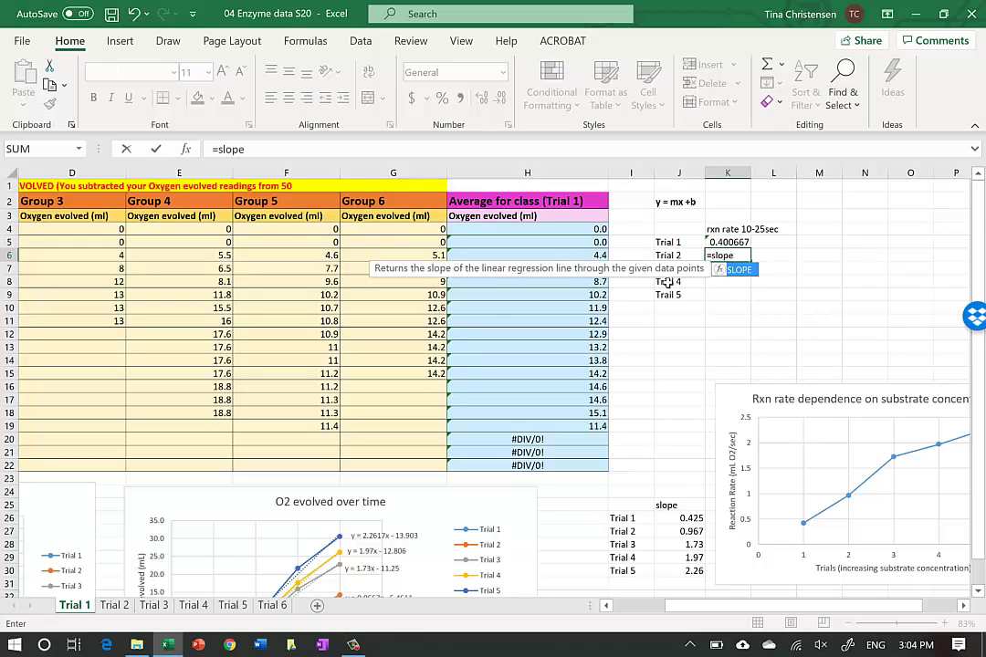
type("(")
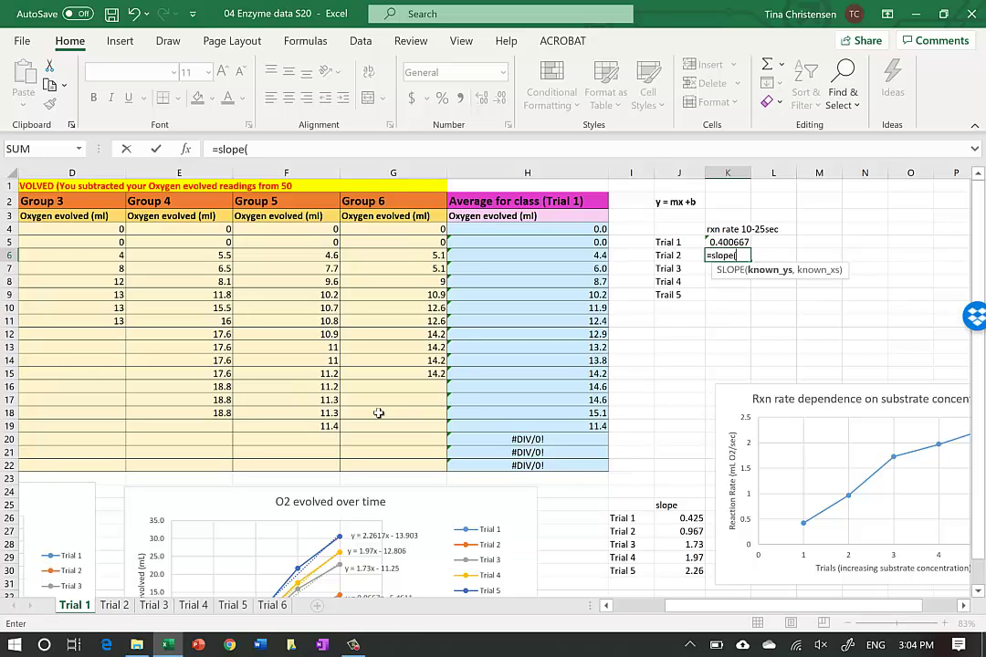
scroll(378, 414, "left", 3)
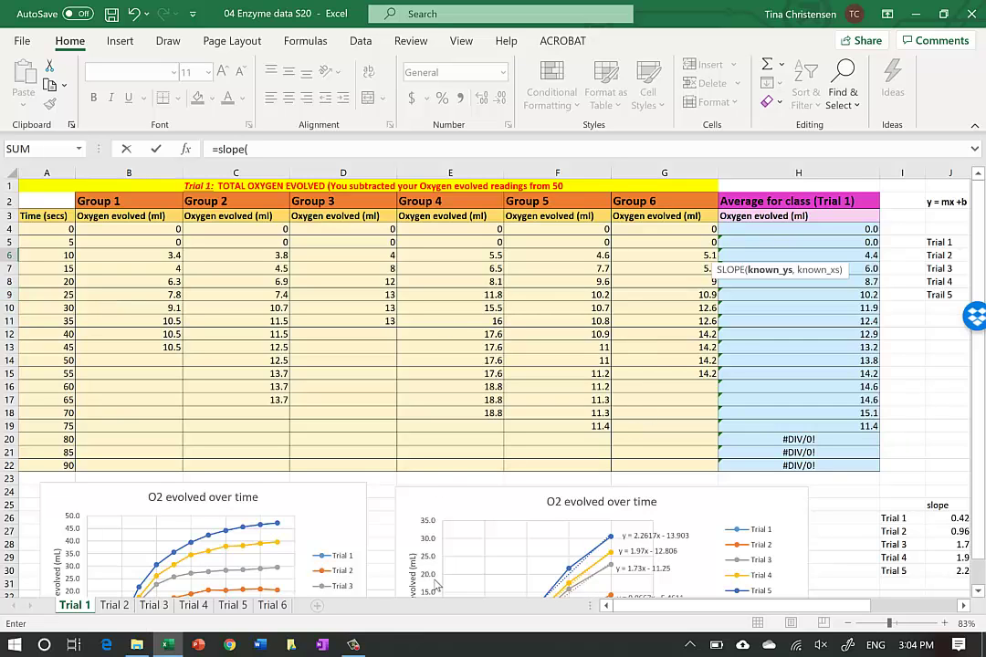
scroll(437, 584, "right", 5)
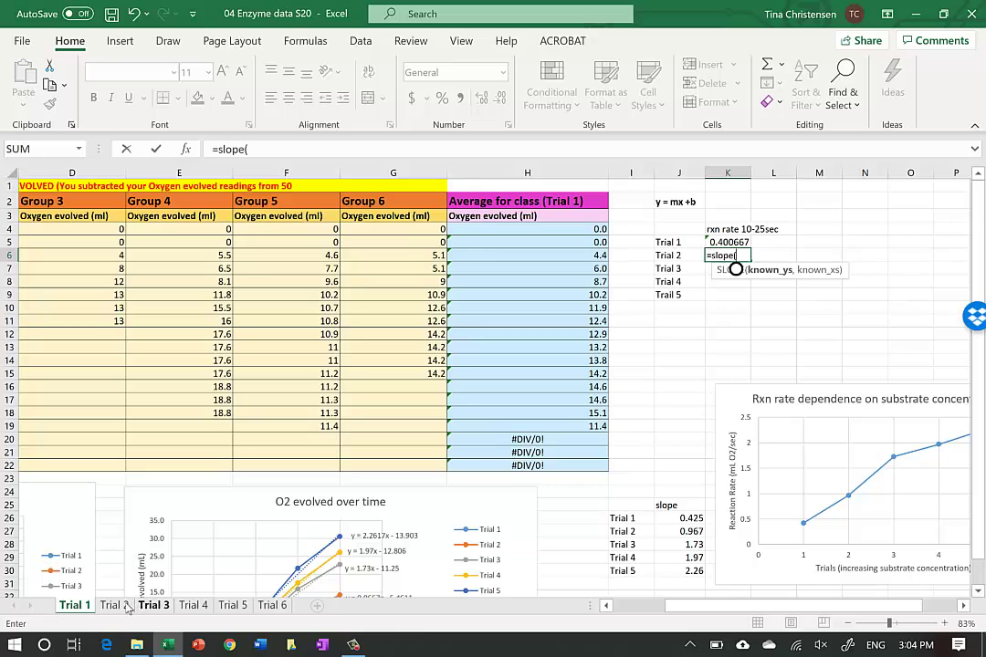
left_click(115, 605)
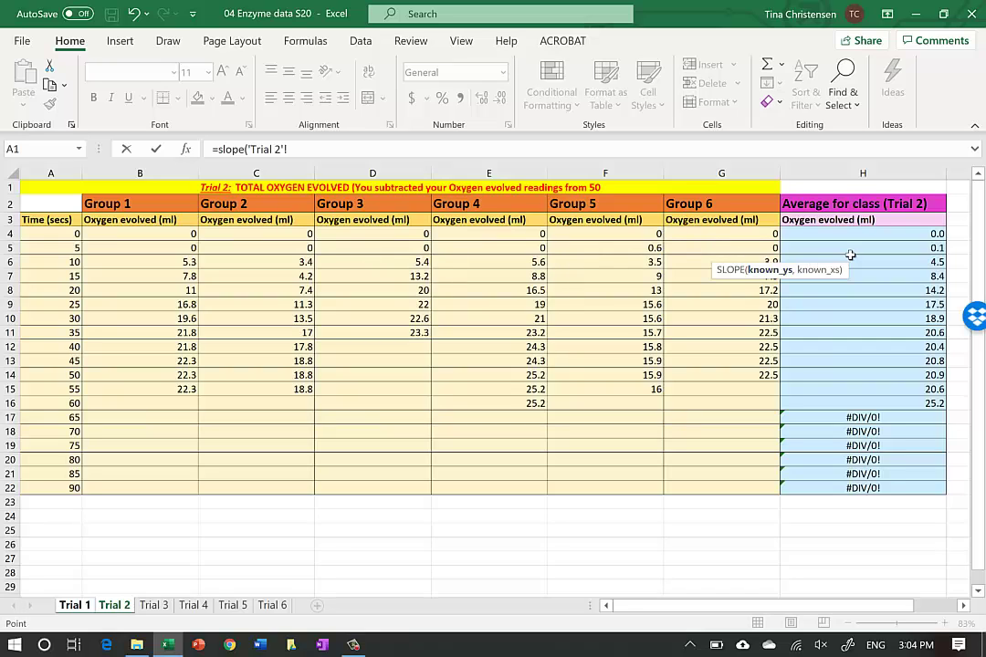
left_click_drag(850, 261, 851, 306)
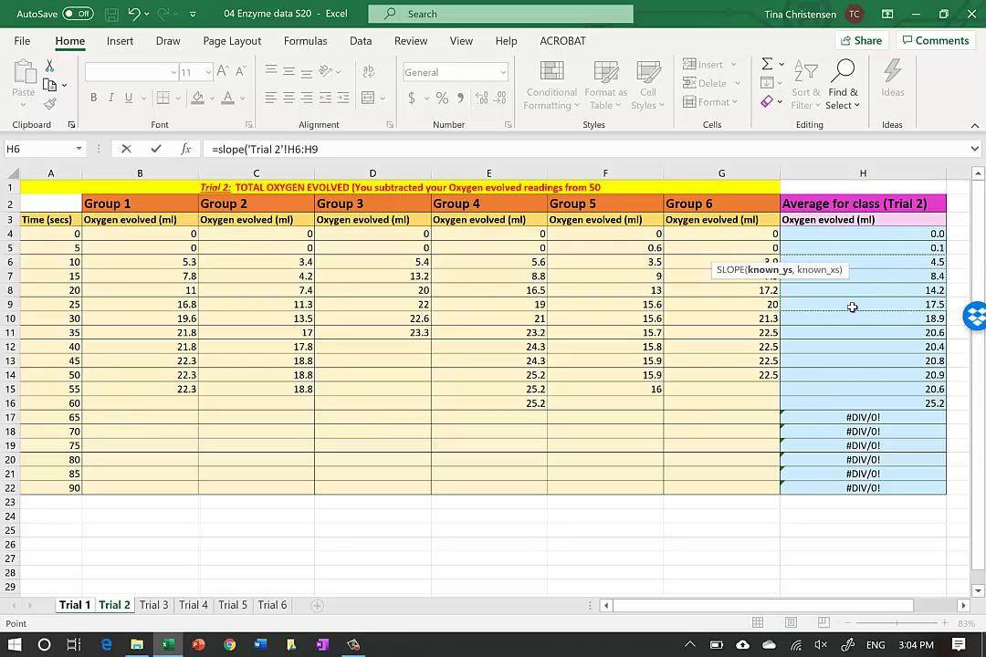
type(",")
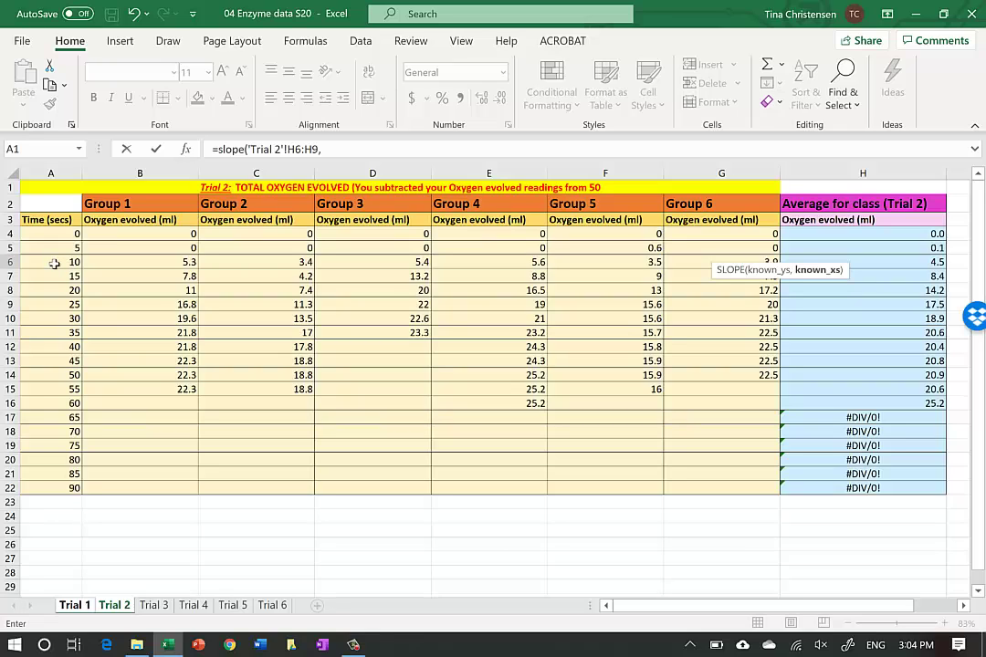
left_click_drag(55, 263, 56, 304)
left_click_drag(56, 303, 57, 303)
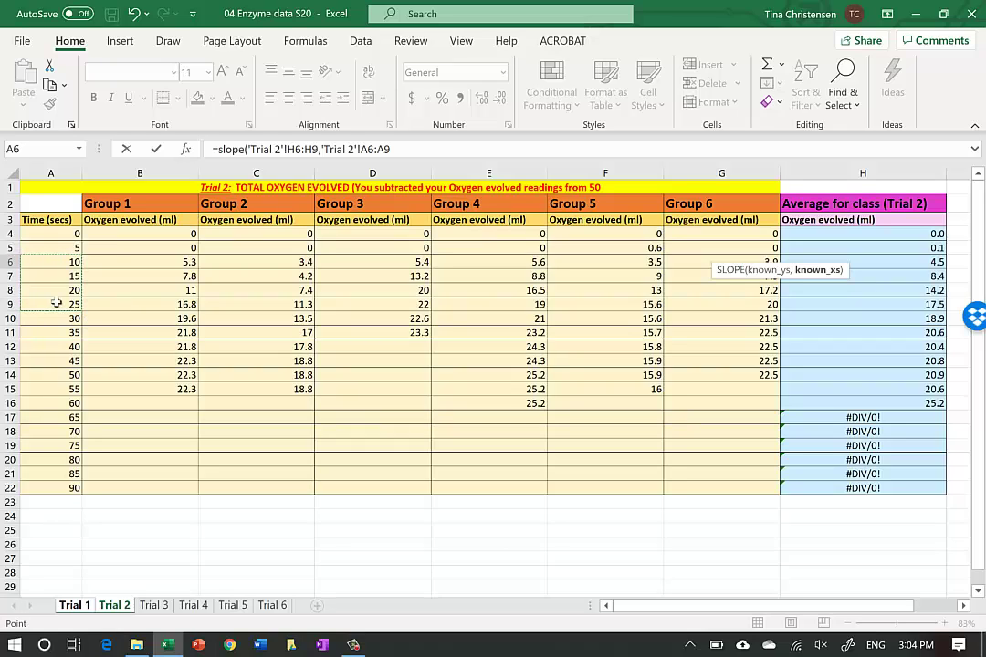
type(")")
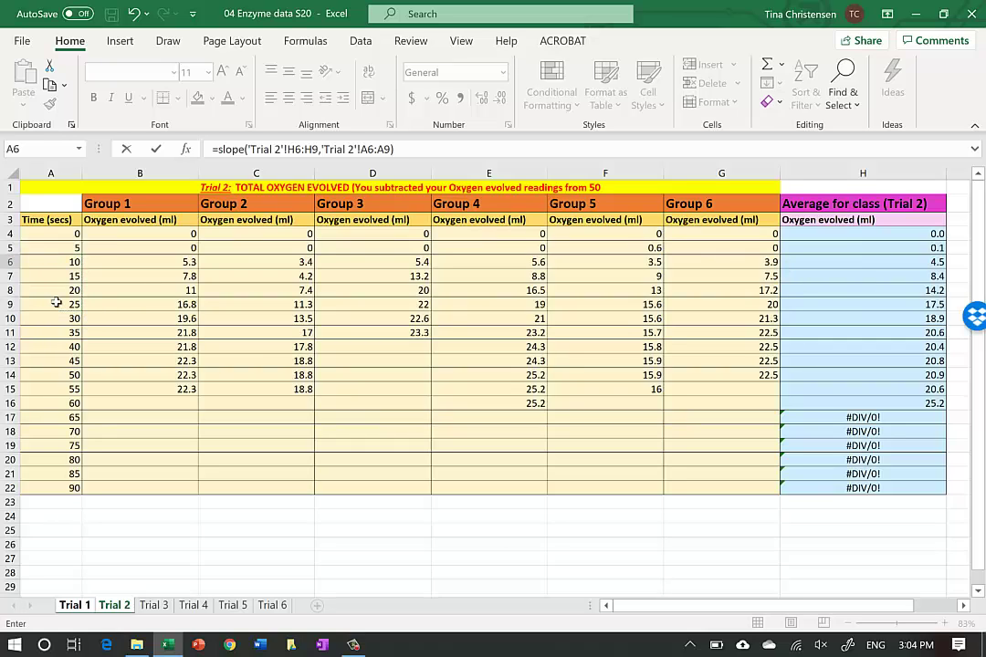
key("Return")
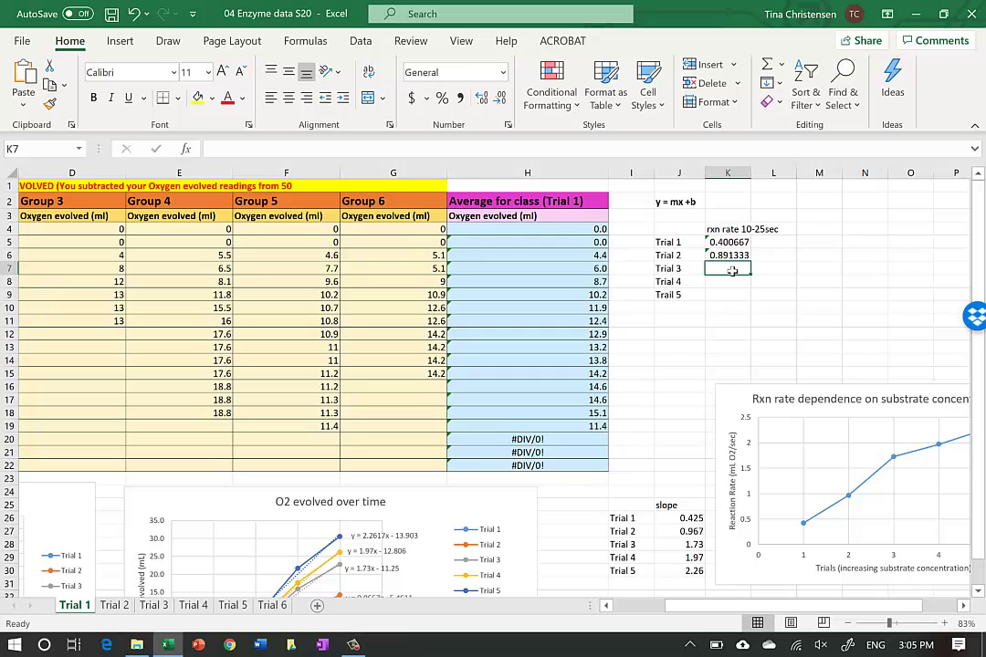
Calculate Trial 3's reaction rate in cell K7 with SLOPE, using H6:H9 and A6:A9 from the Trial 3 sheet.
type("=slope")
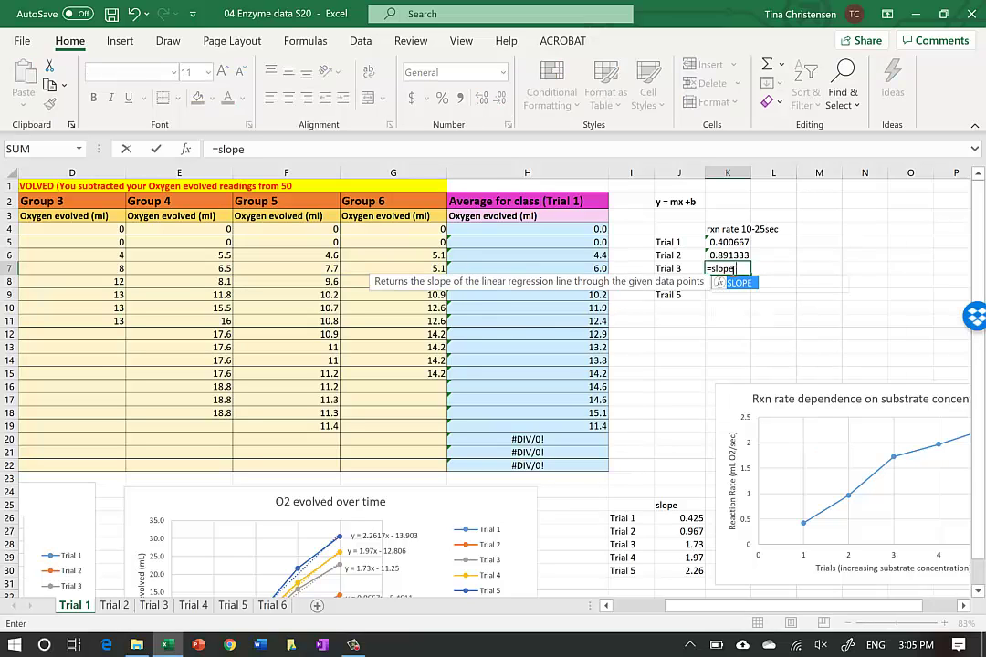
type("(")
left_click(160, 610)
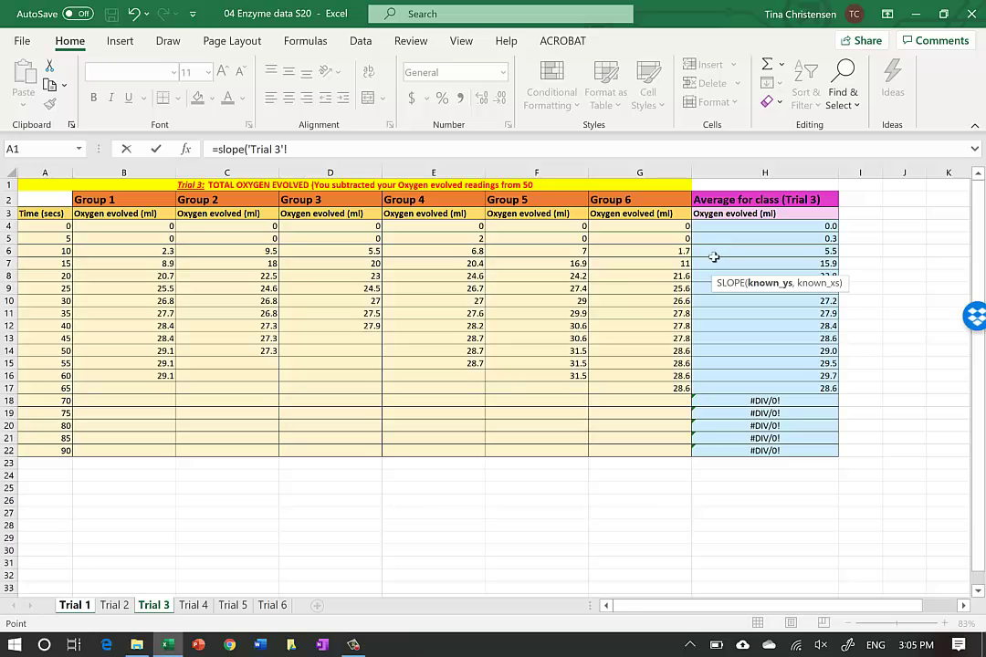
left_click_drag(709, 252, 716, 289)
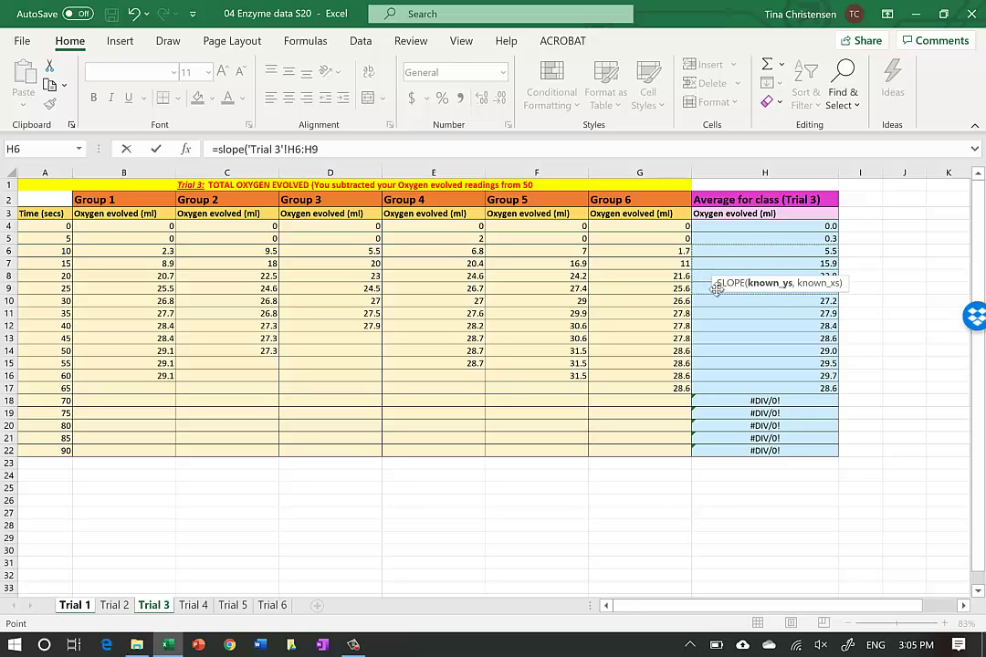
type(",")
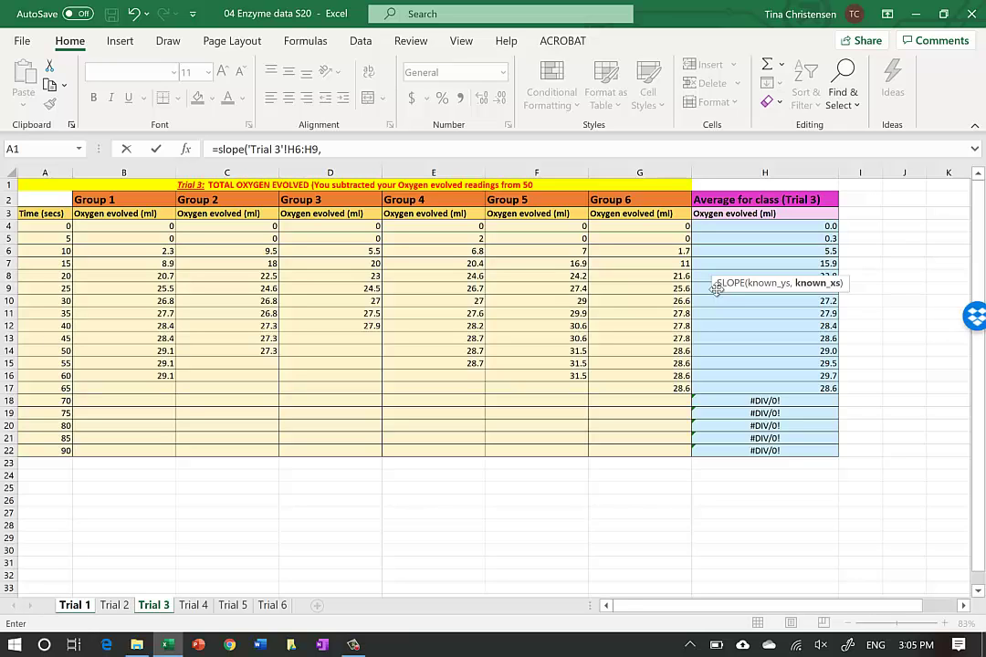
left_click(38, 252)
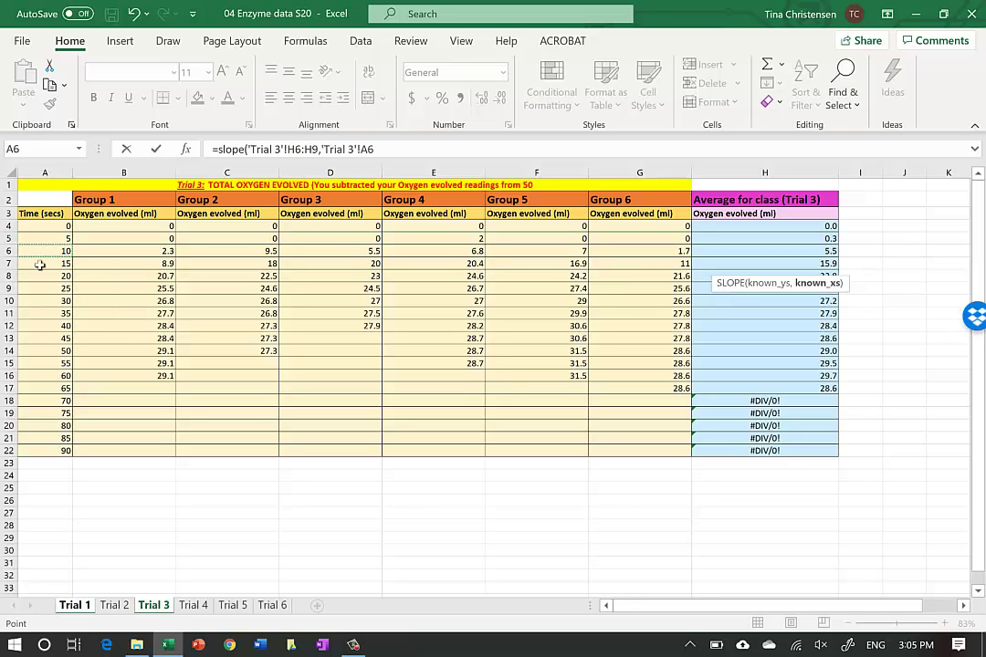
left_click_drag(39, 265, 42, 290)
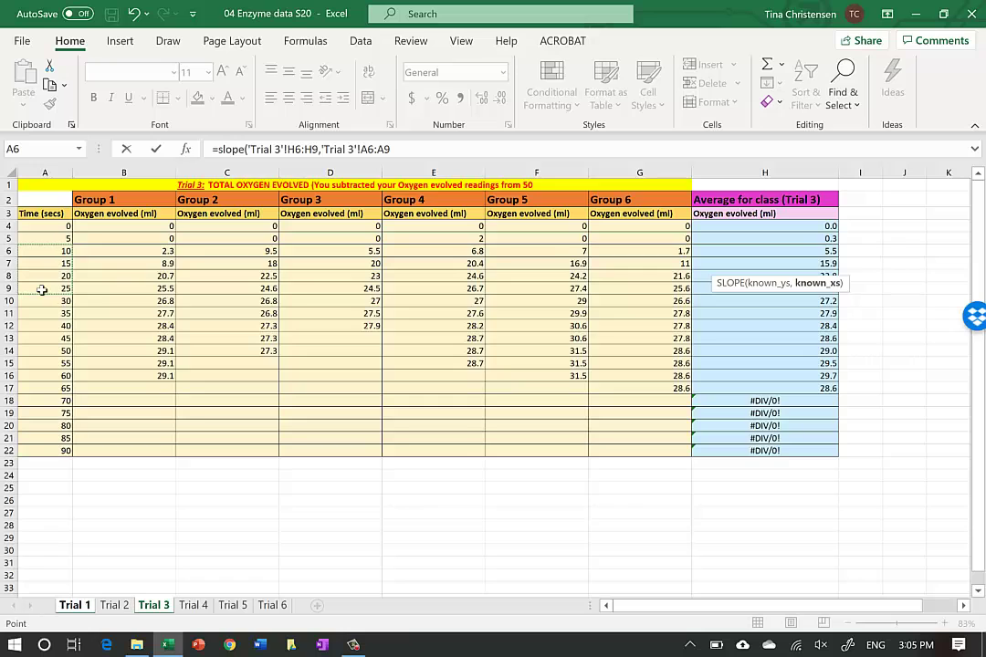
type(")")
key("Return")
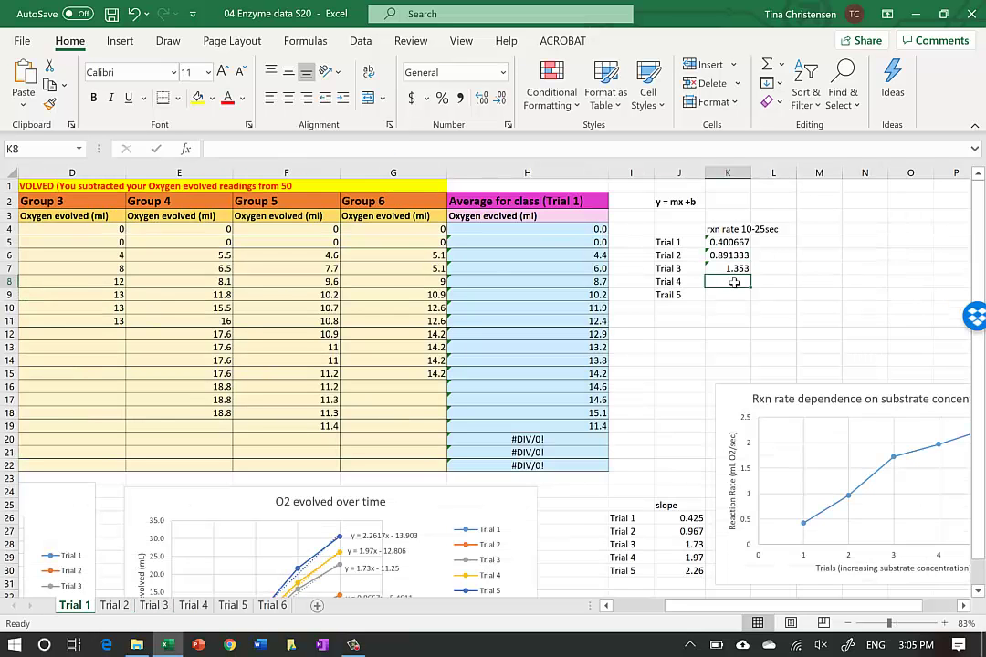
Calculate Trial 4's reaction rate in cell K8 with SLOPE, using H6:H9 and A6:A9 from the Trial 4 sheet.
type("=")
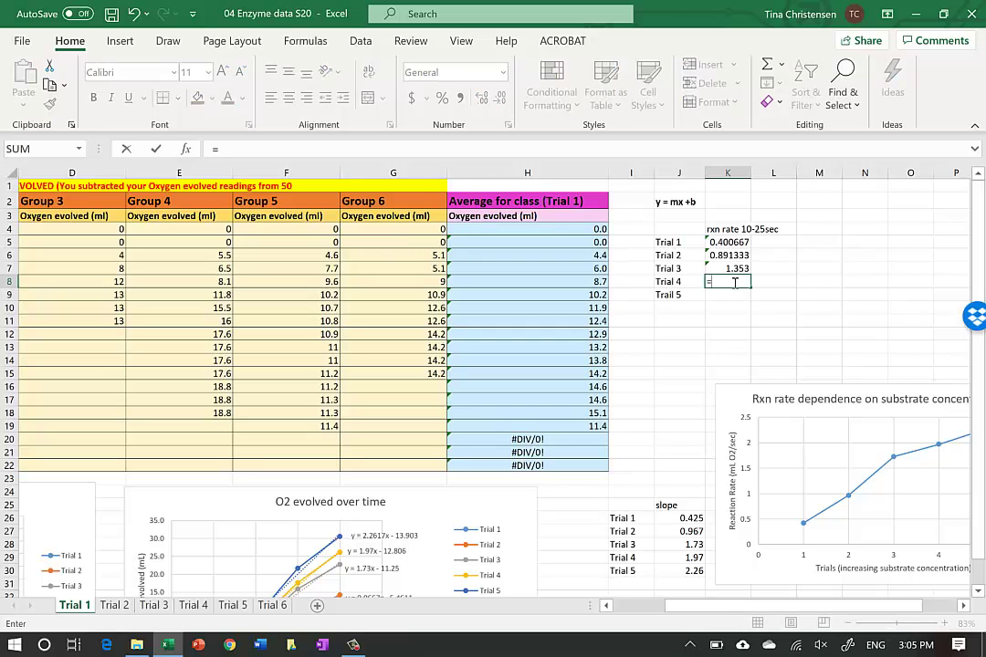
type("slope")
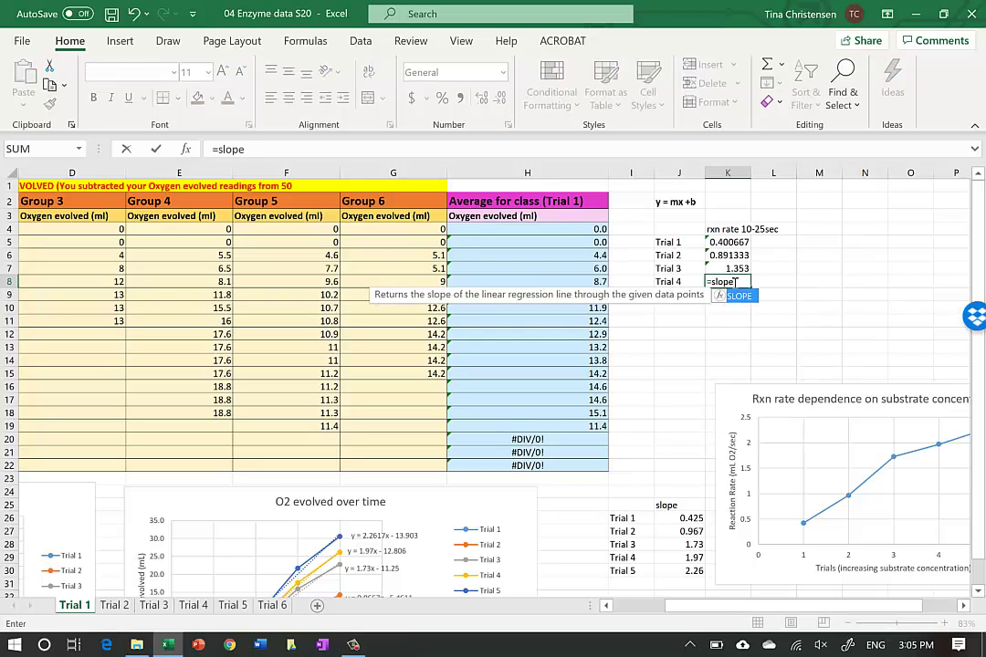
type("(")
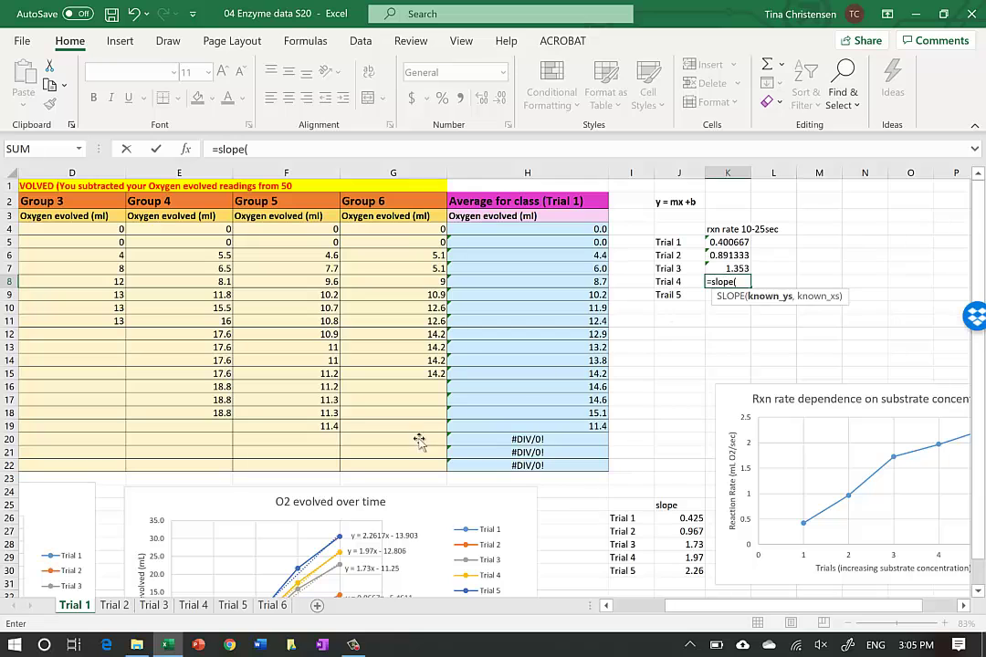
left_click(203, 605)
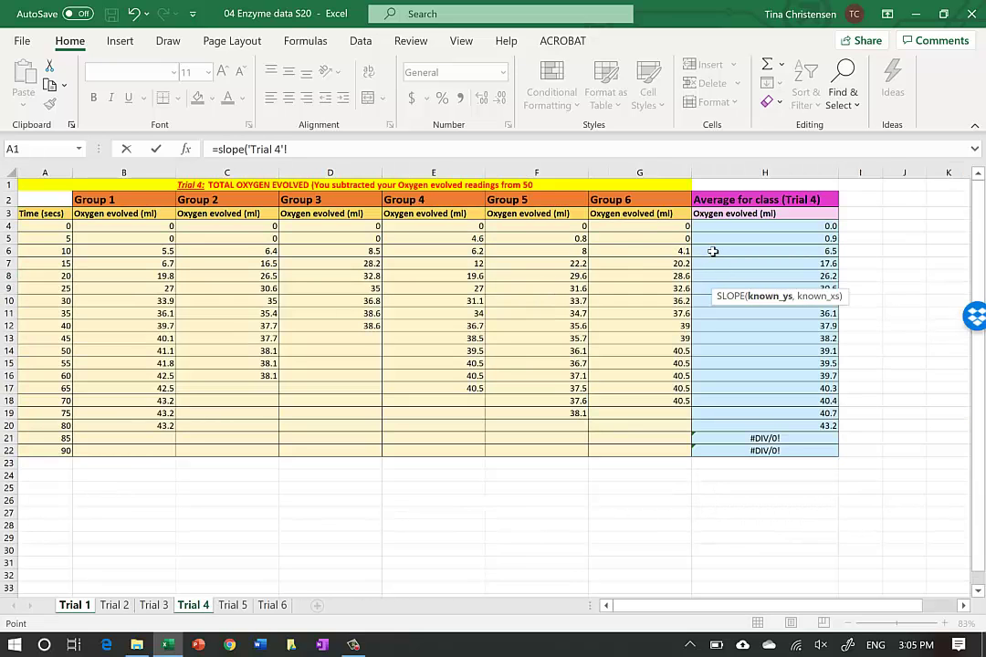
left_click_drag(713, 251, 713, 290)
type(",")
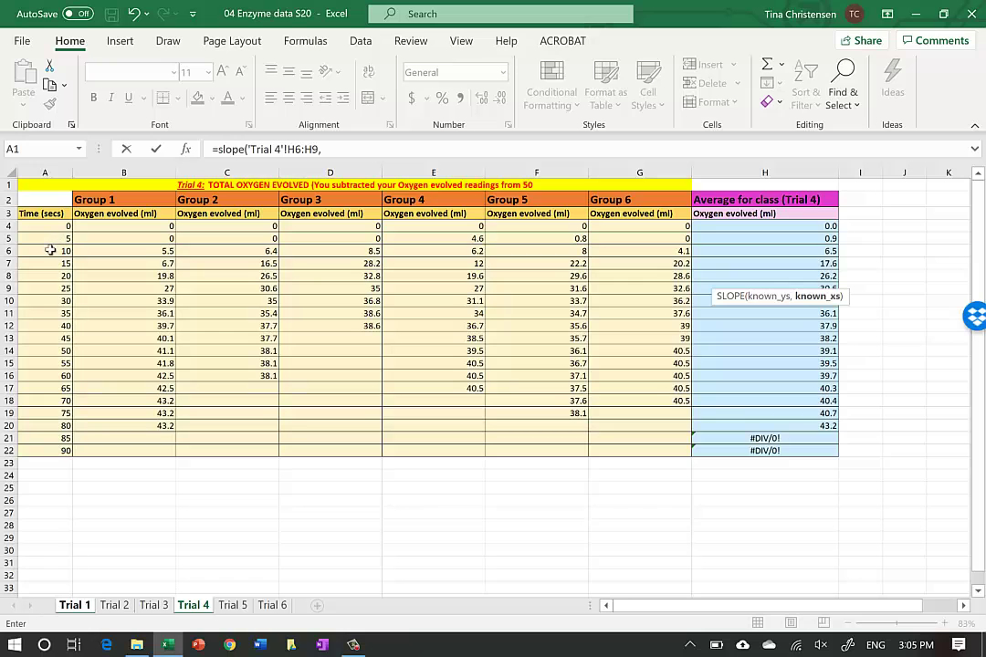
left_click_drag(50, 250, 51, 289)
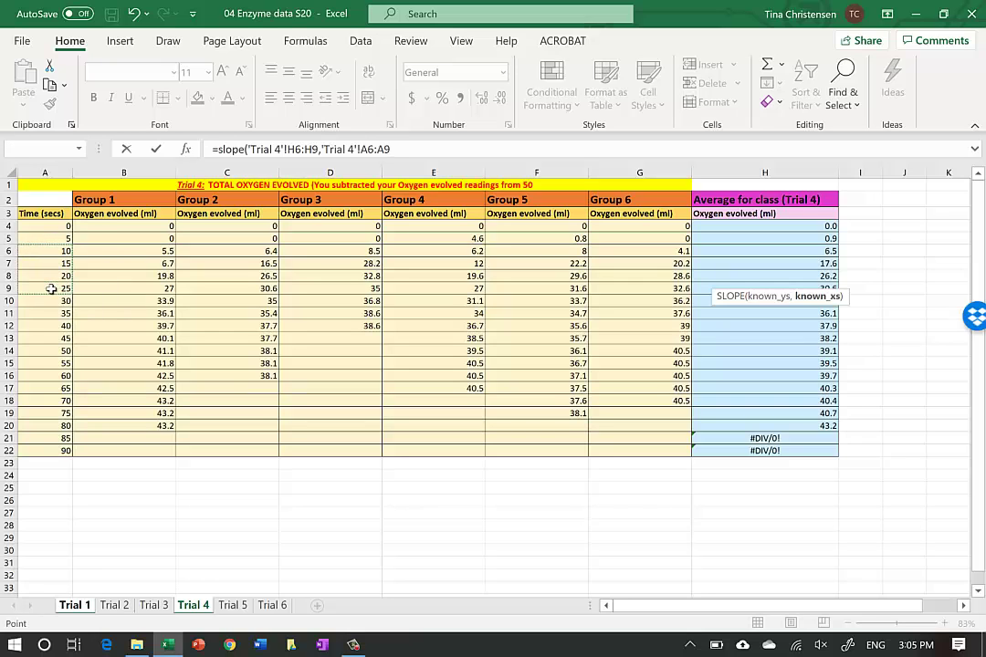
type(")")
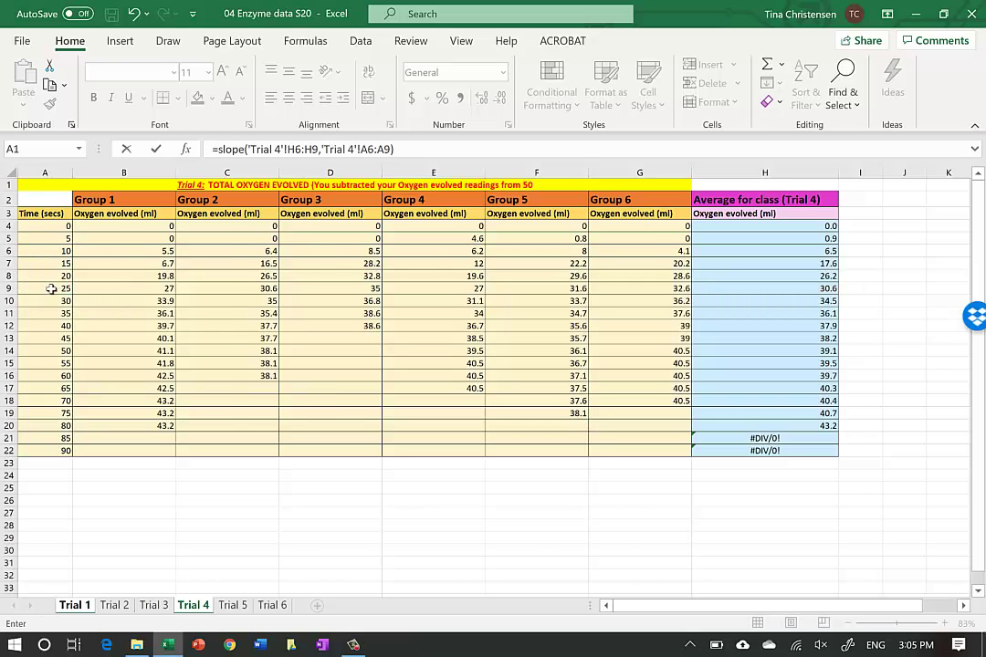
key("Return")
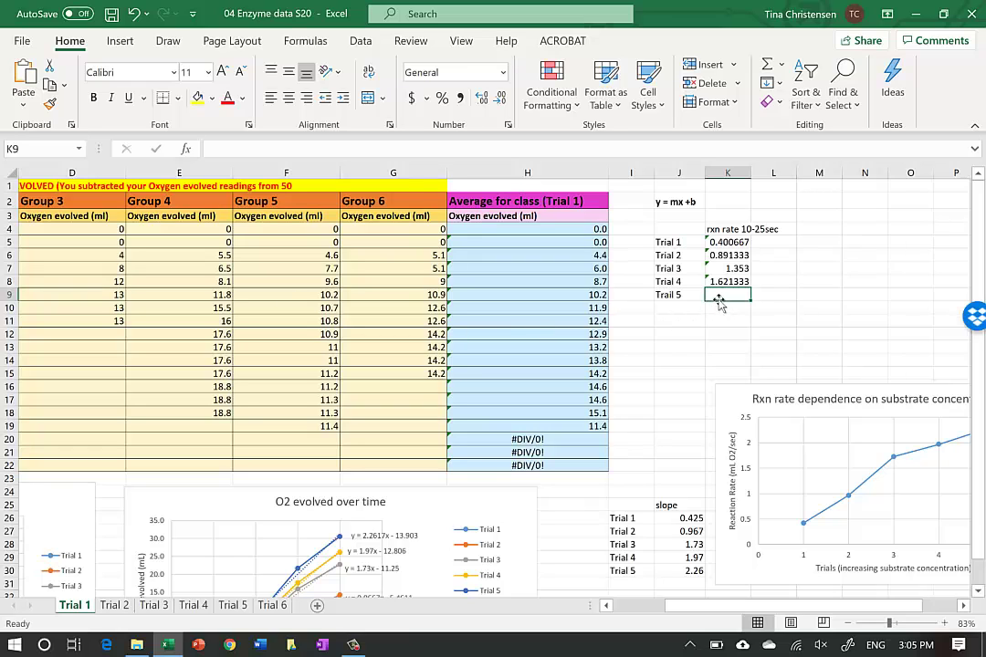
Calculate Trial 5's reaction rate in cell K9 with SLOPE, using H6:H9 and A6:A9 from the Trial 5 sheet.
type("=slop")
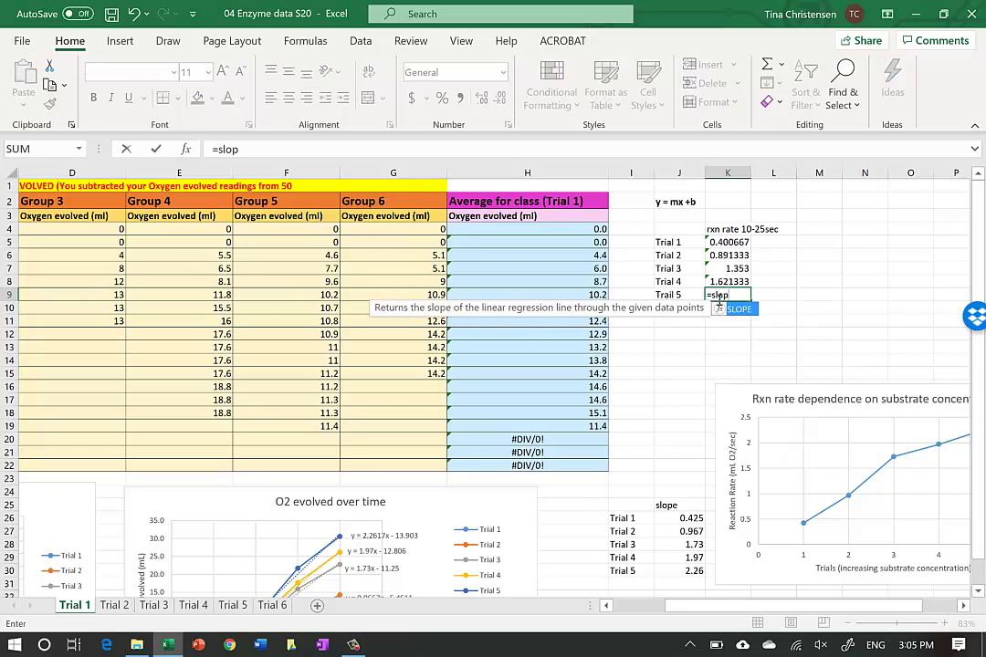
type("e(")
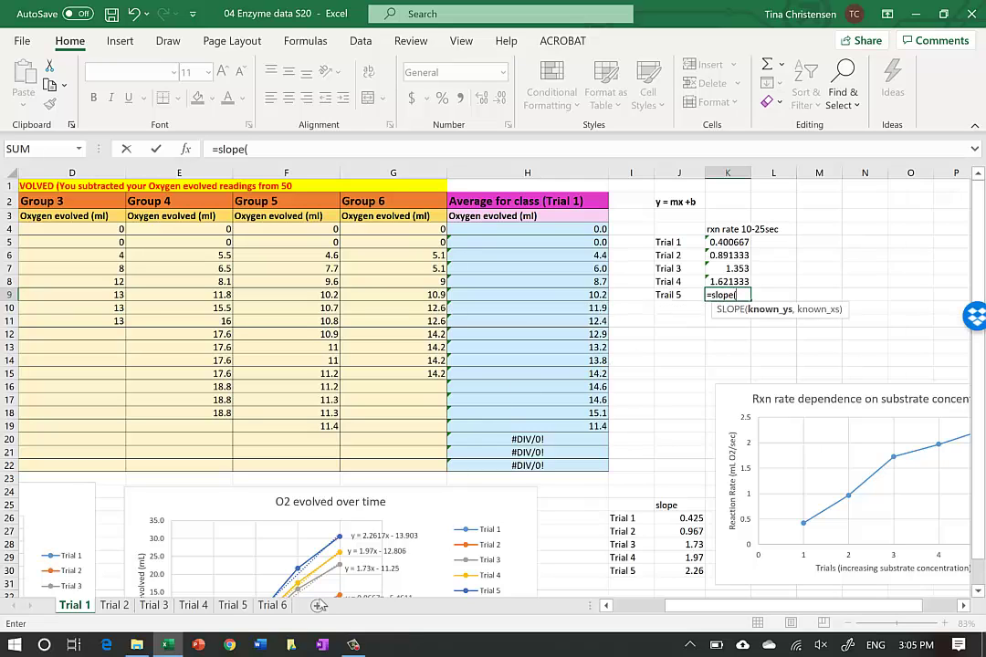
left_click(233, 607)
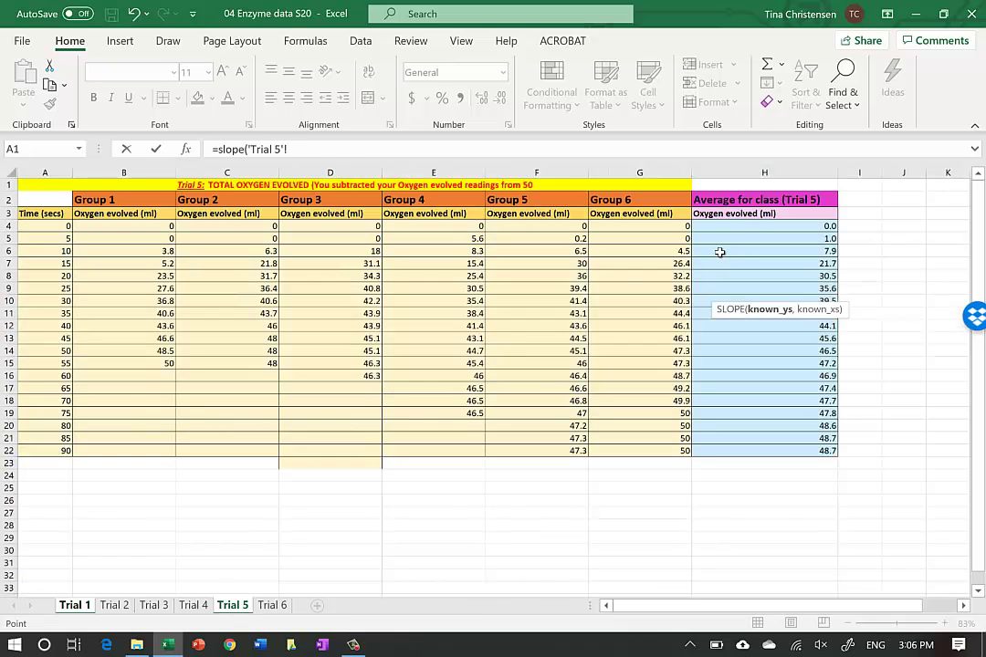
left_click_drag(719, 252, 721, 289)
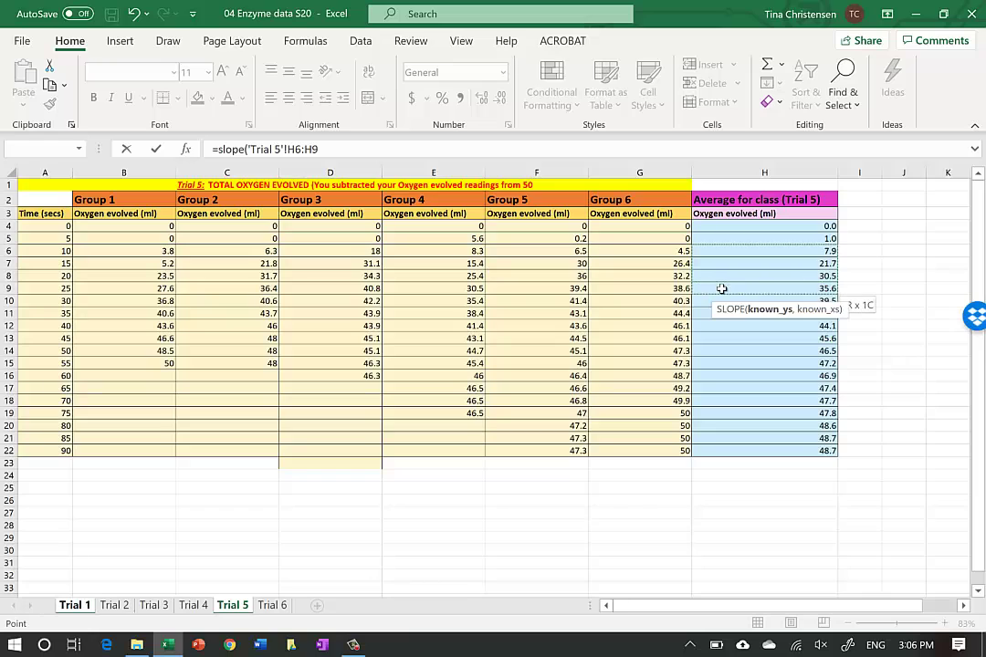
type(",")
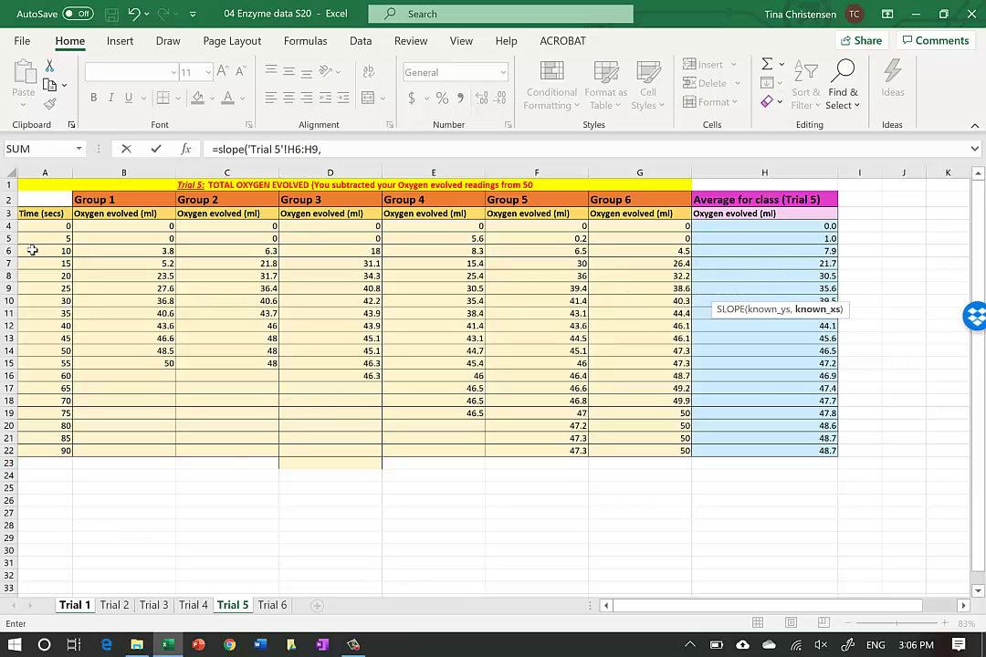
left_click_drag(31, 250, 33, 293)
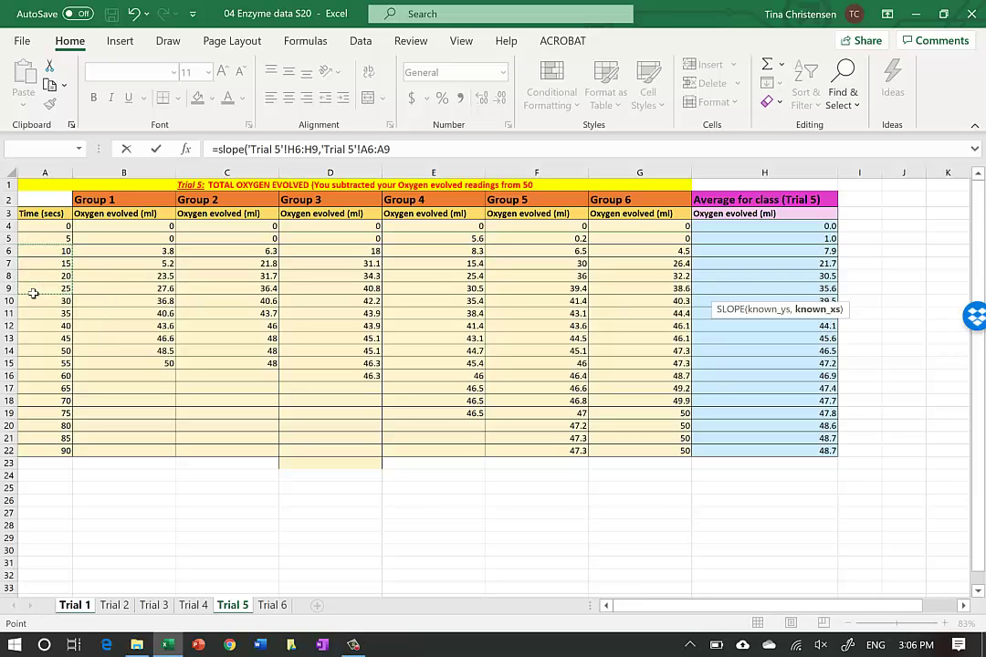
key("Return")
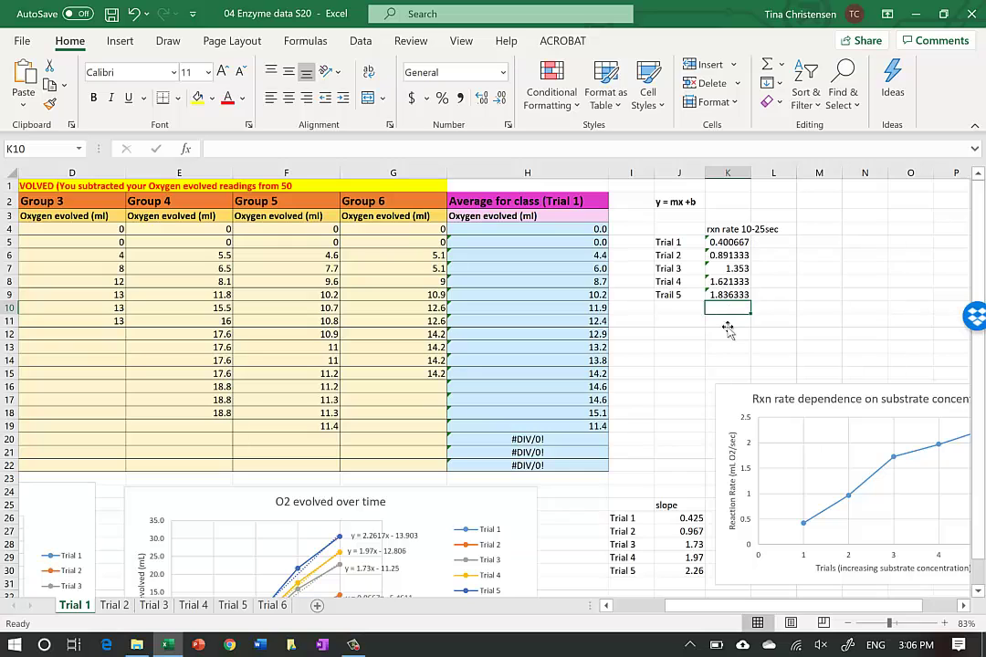
Format the reaction rates in K5:K9 to show three decimal places.
left_click_drag(730, 245, 734, 296)
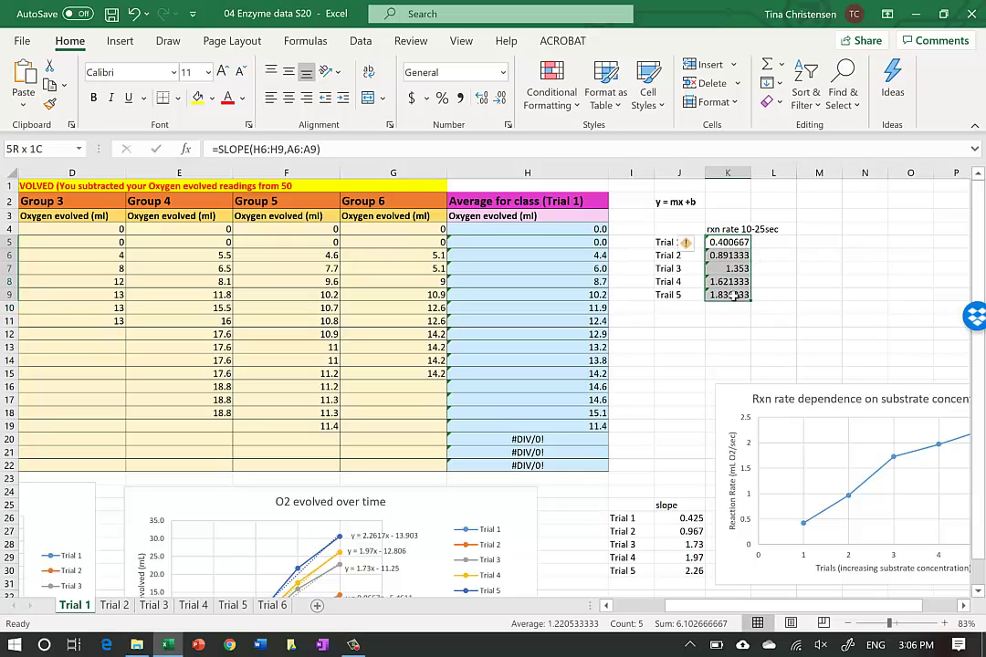
left_click(482, 97)
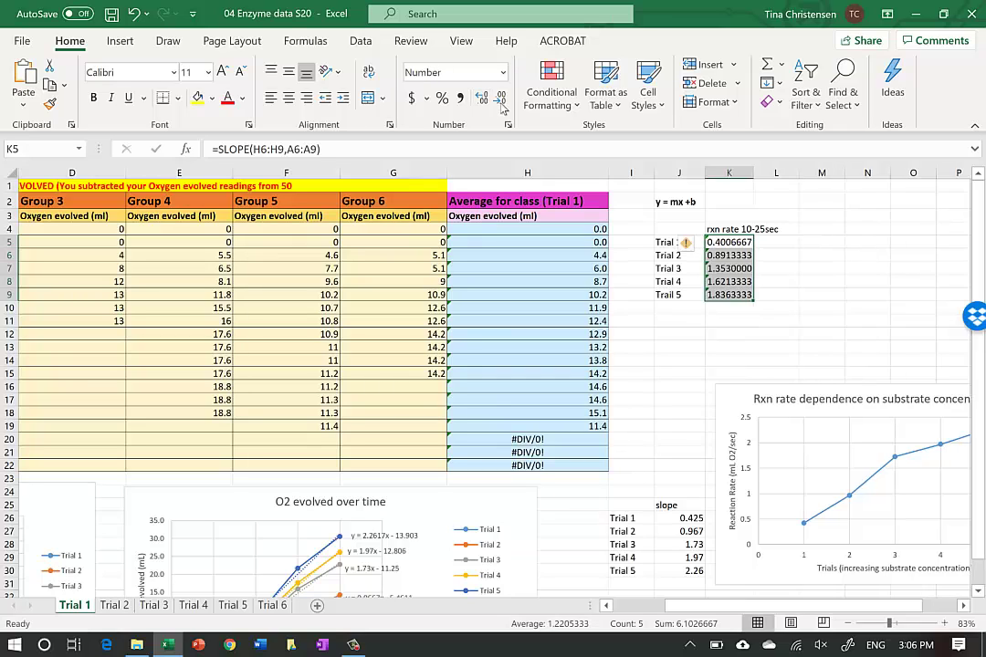
left_click(500, 98)
left_click(501, 98)
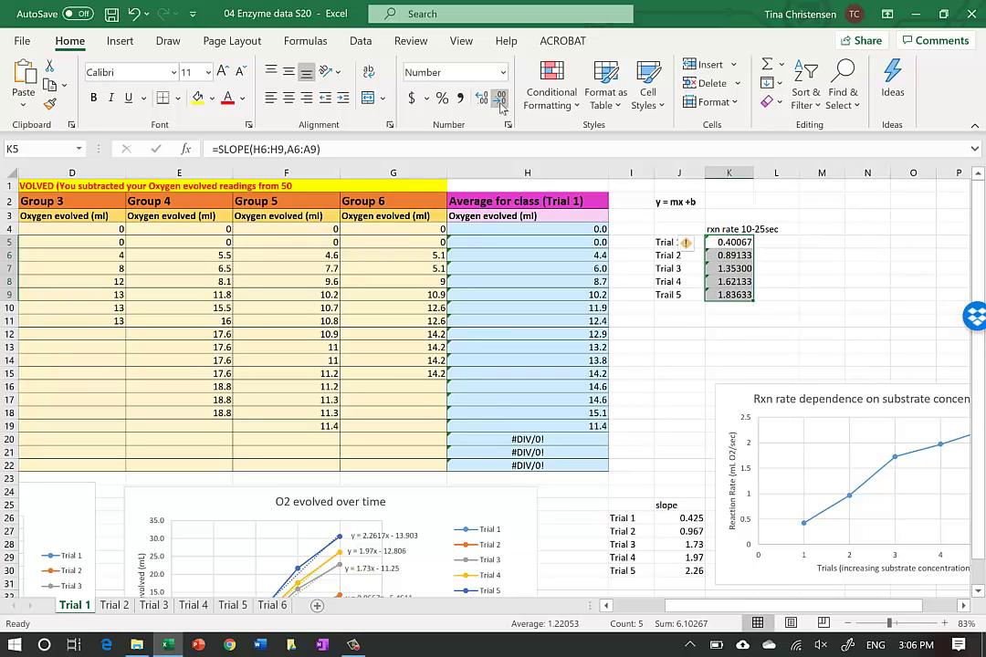
left_click(500, 98)
left_click(500, 98)
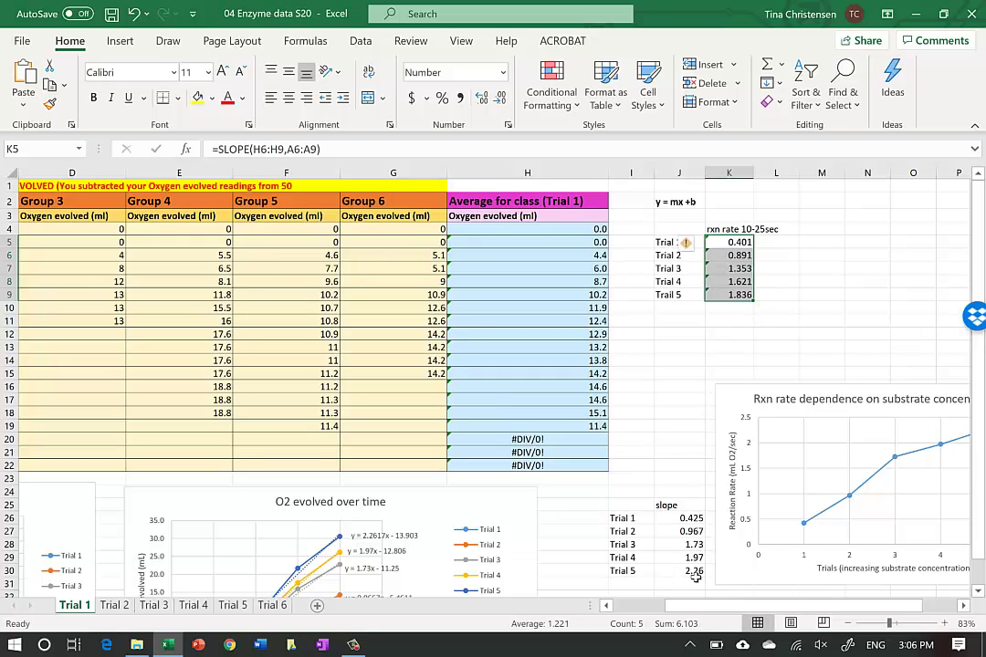
Widen column K to fit its reaction rate heading and enter the heading "10-20sec" in cell L4.
left_click(809, 229)
left_click(790, 231)
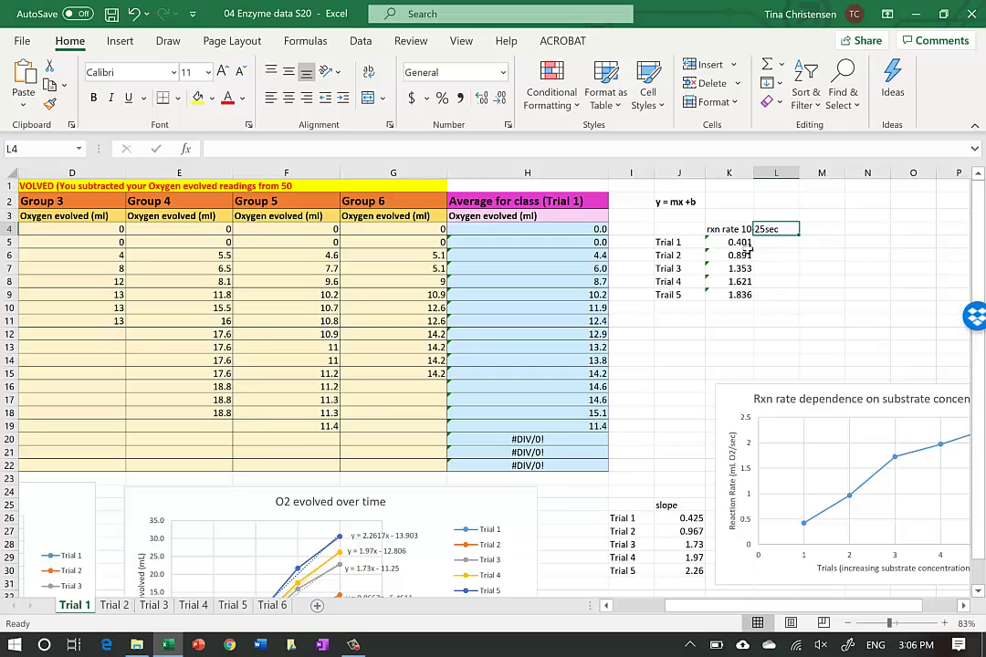
left_click(817, 230)
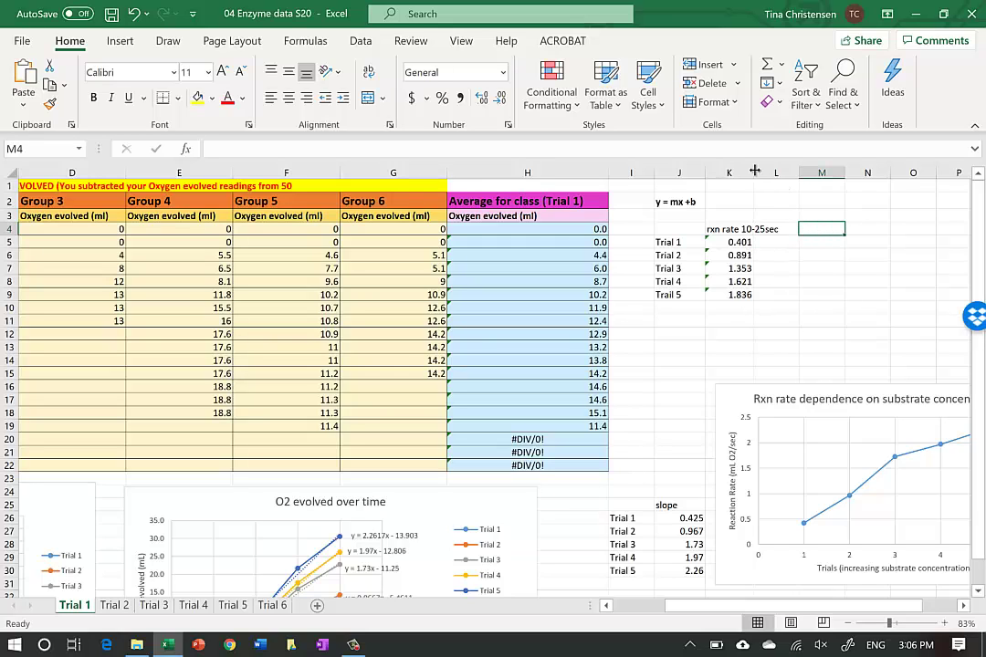
left_click_drag(755, 172, 800, 172)
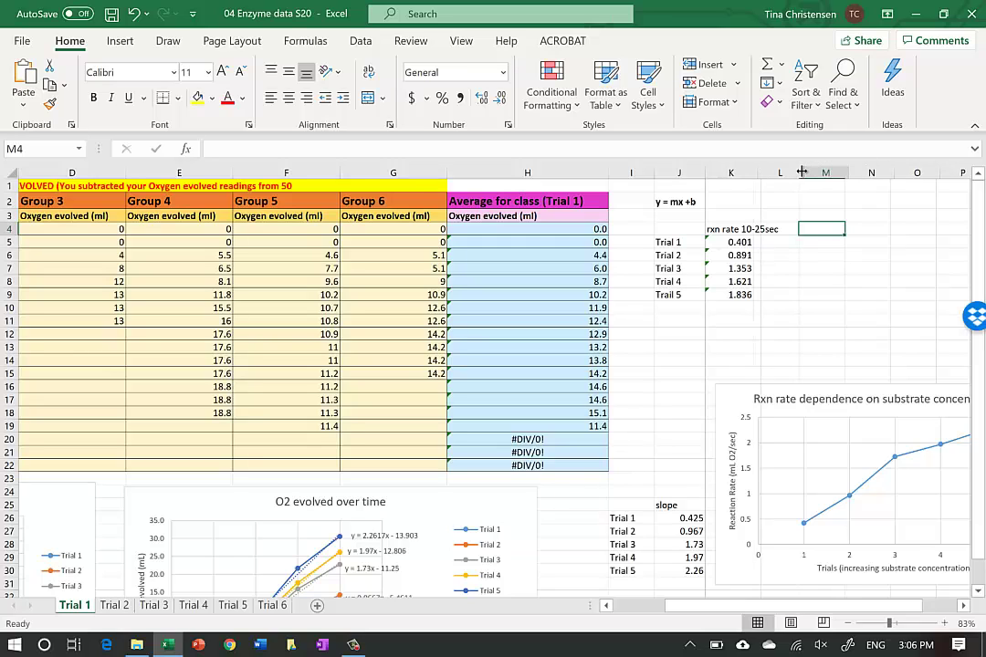
left_click(811, 229)
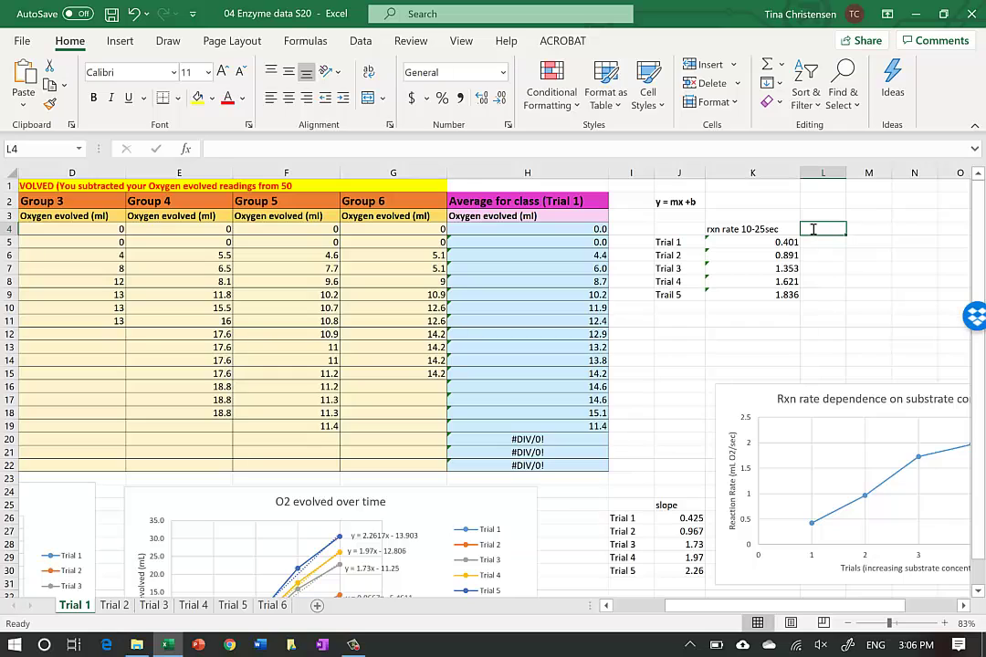
type("10-20sec")
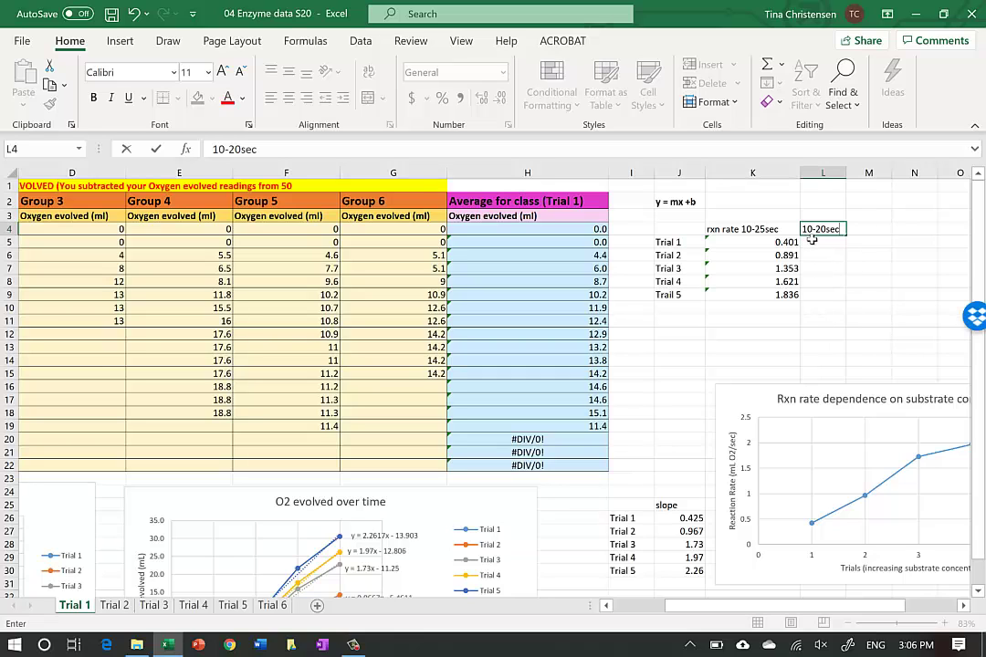
Make the known y's range in cell K5's SLOPE formula absolute as $H$6:$H$9.
left_click(783, 242)
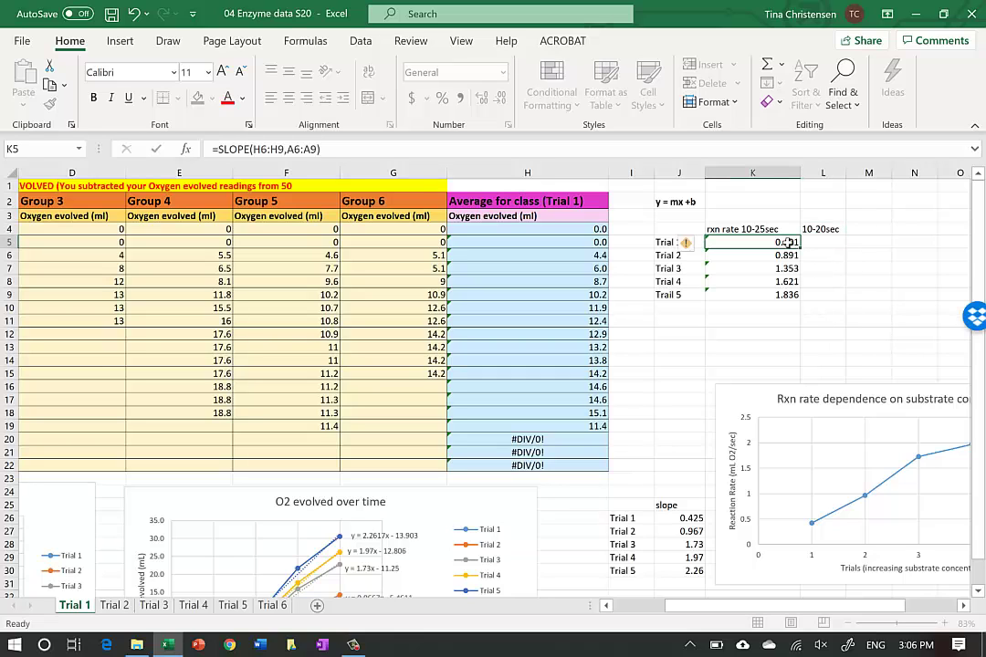
left_click(255, 150)
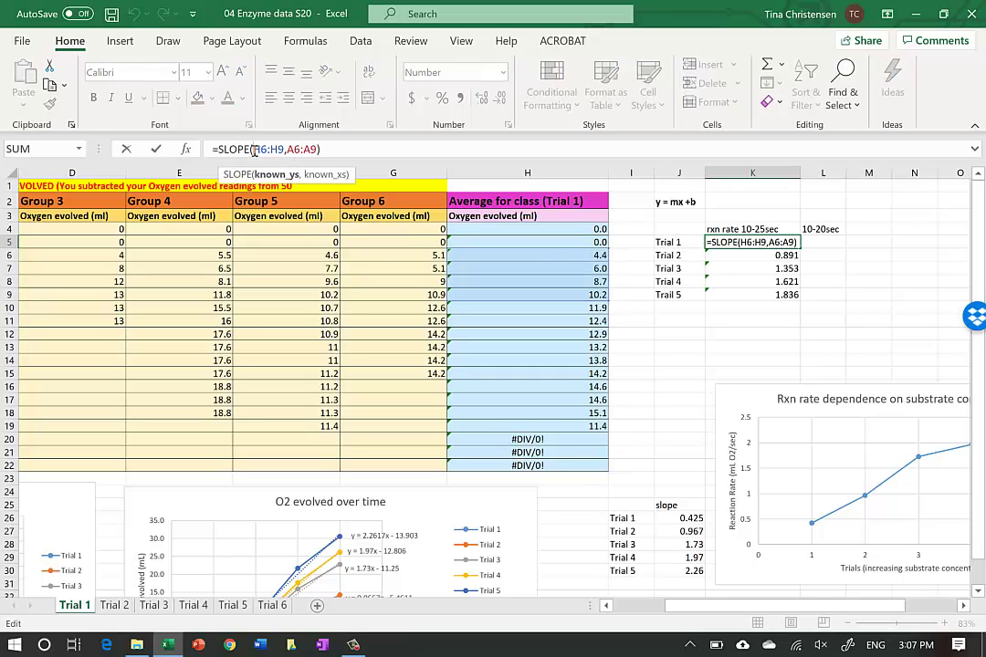
type("$")
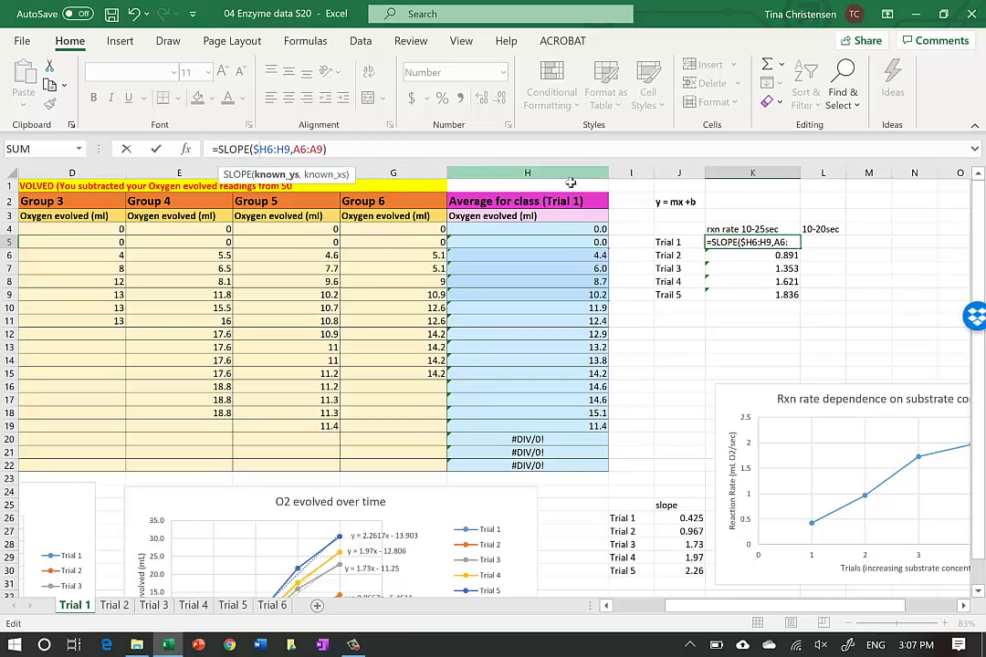
left_click(267, 148)
type("$")
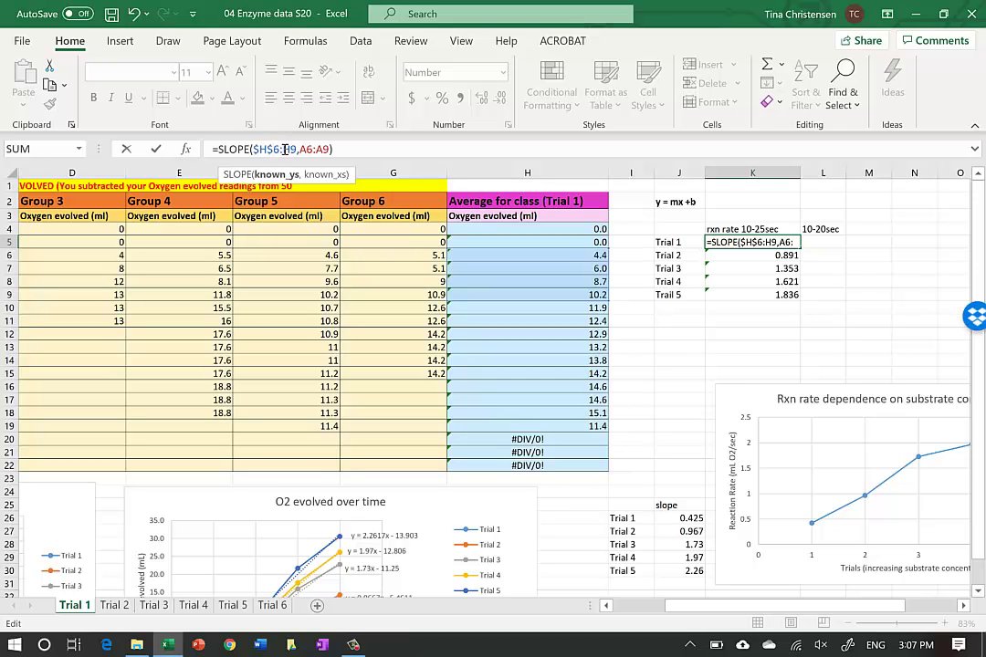
left_click(284, 149)
type("$H$")
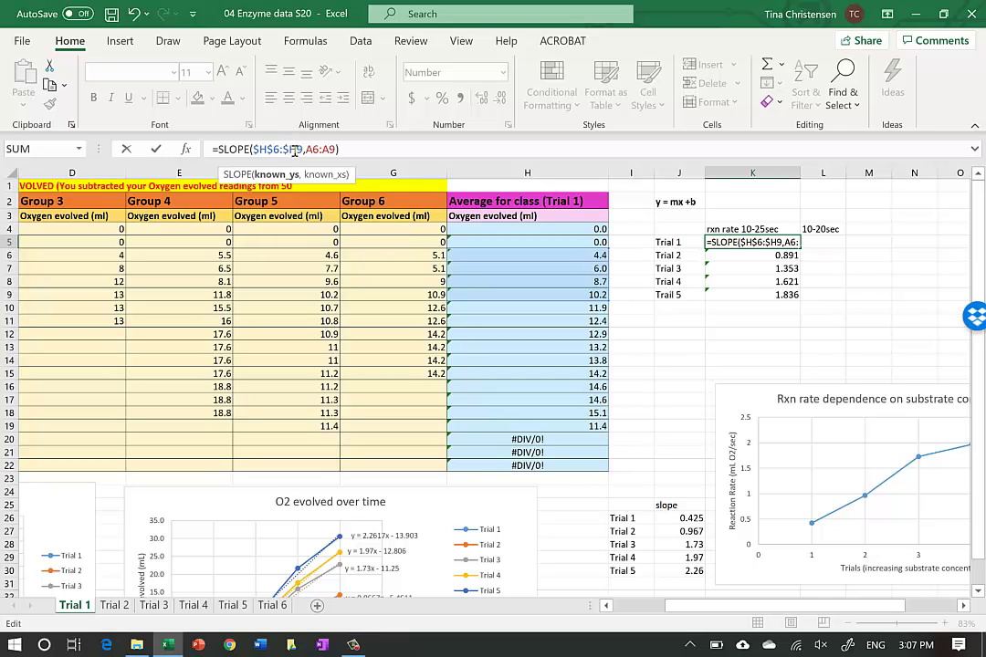
left_click(293, 149)
type("$")
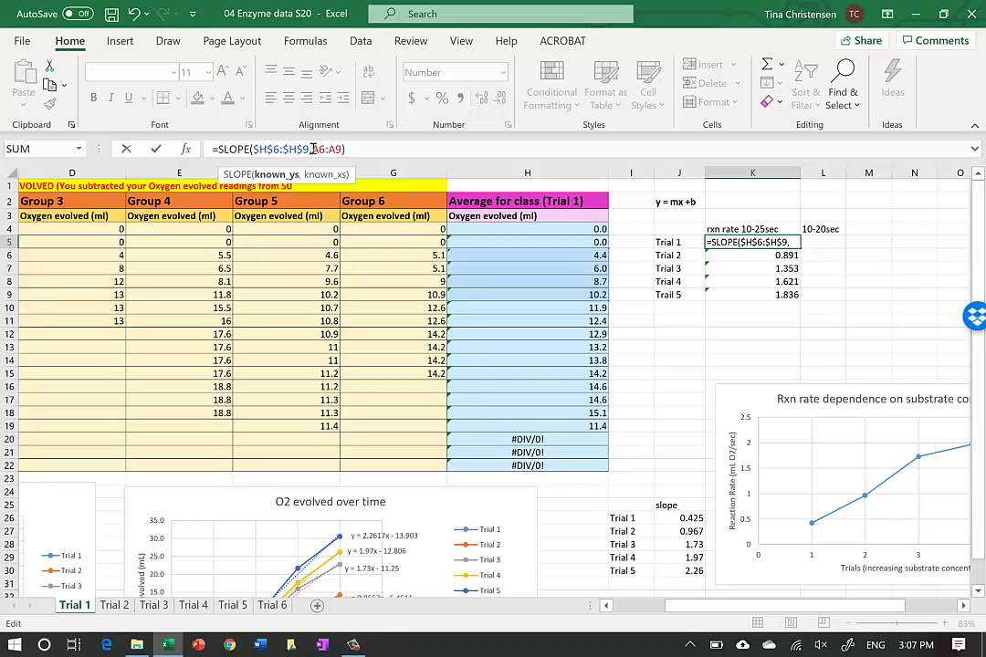
Make the known x's range in cell K5's SLOPE formula absolute as $A$6:$A$9.
left_click(314, 149)
type("$")
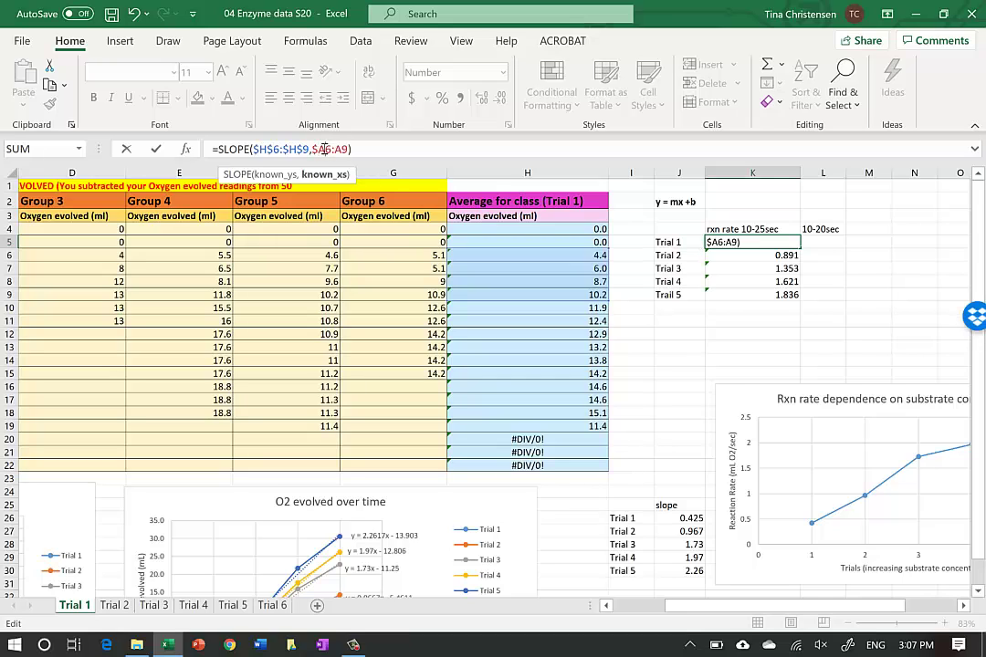
left_click(323, 148)
type("$")
left_click(340, 149)
type("$")
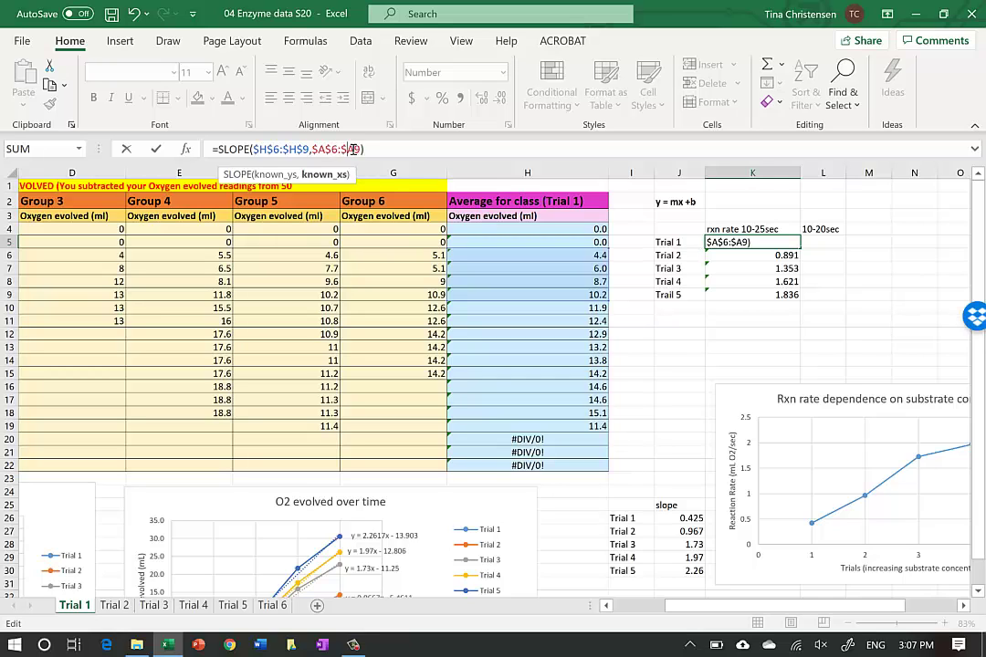
left_click(353, 149)
type("$")
key("Return")
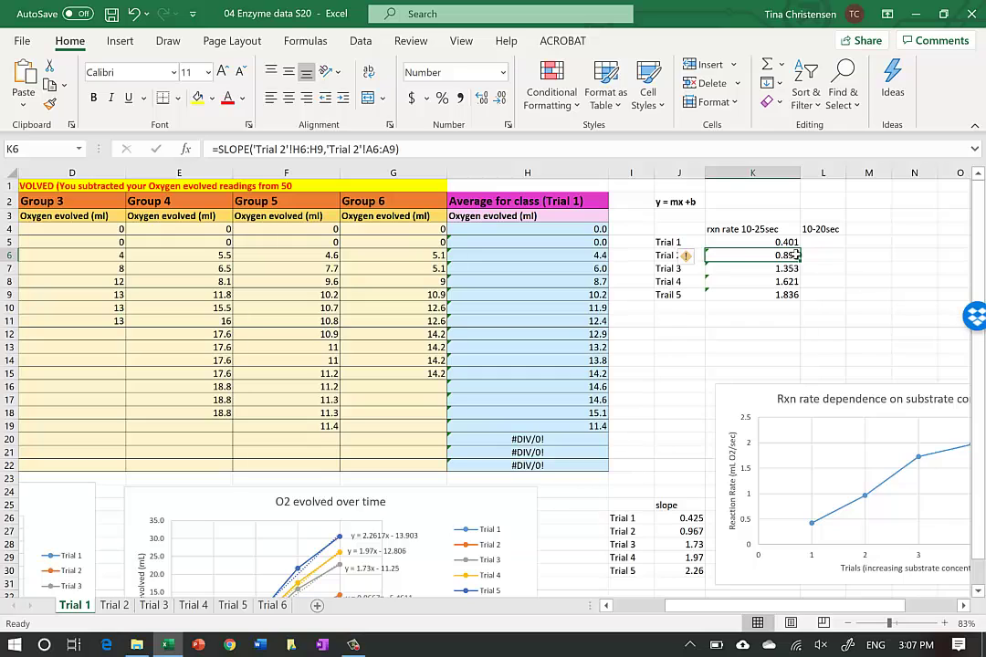
left_click(823, 281)
left_click(783, 255)
key("shift+Right")
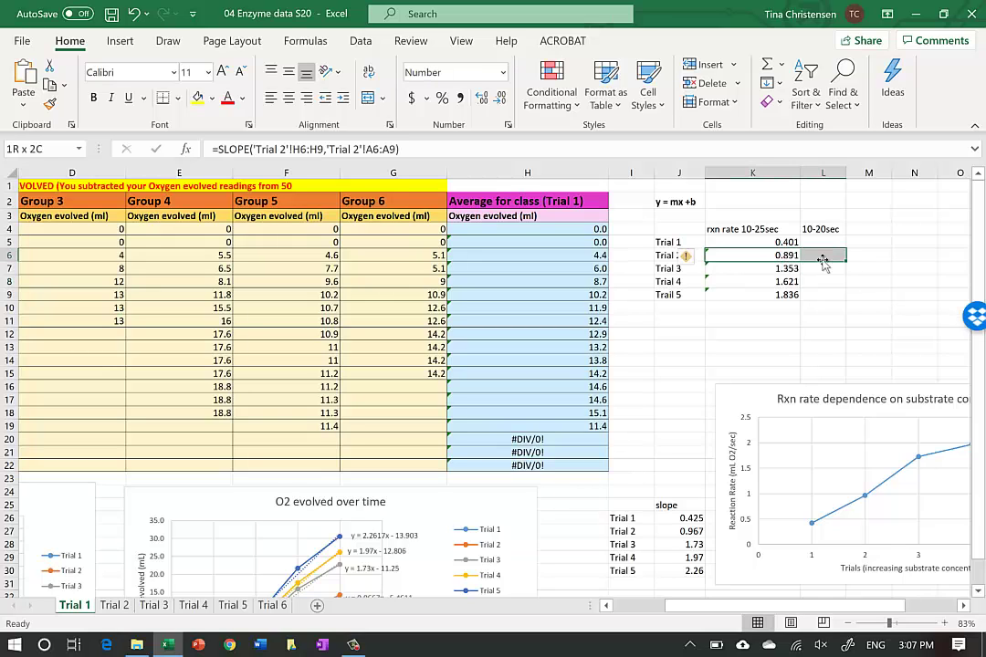
left_click(775, 255)
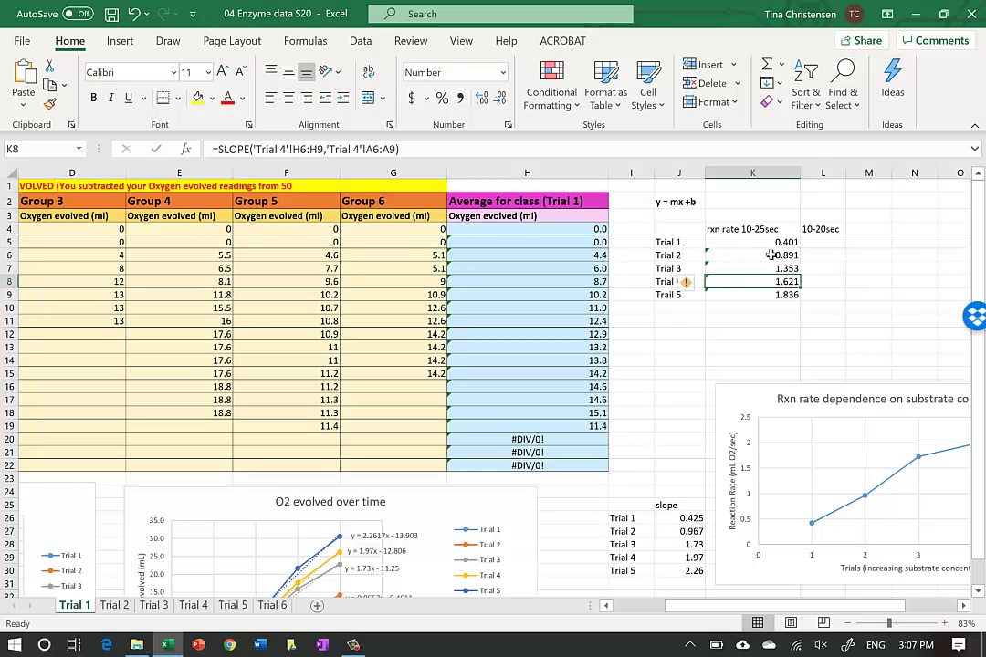
Try to fill Trial 2's SLOPE formula from K6 across into L6, and clear the copied cell.
left_click_drag(801, 262, 838, 264)
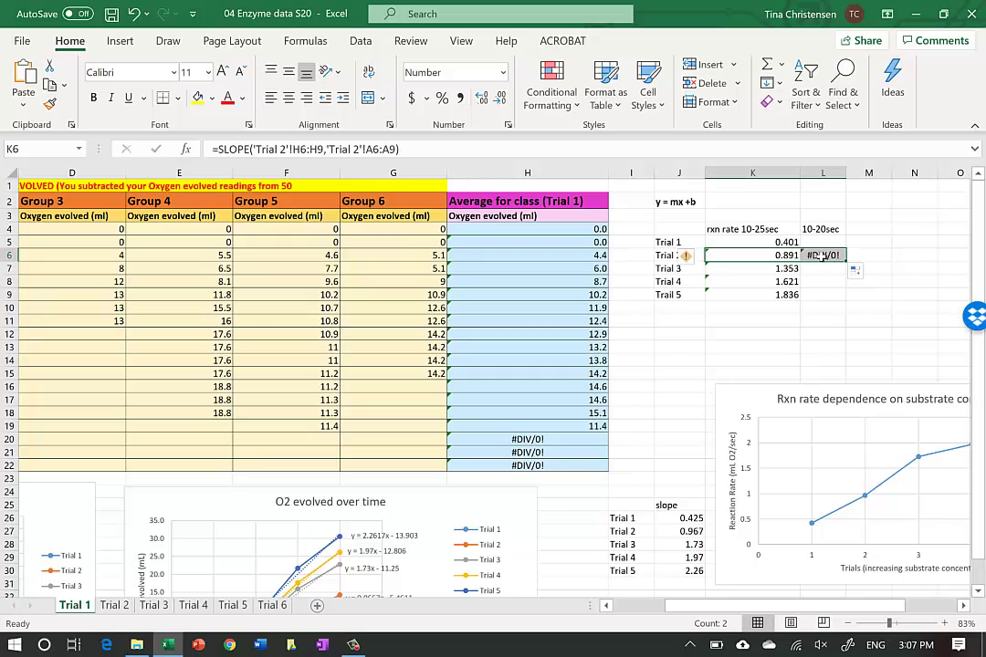
left_click(823, 256)
key("Delete")
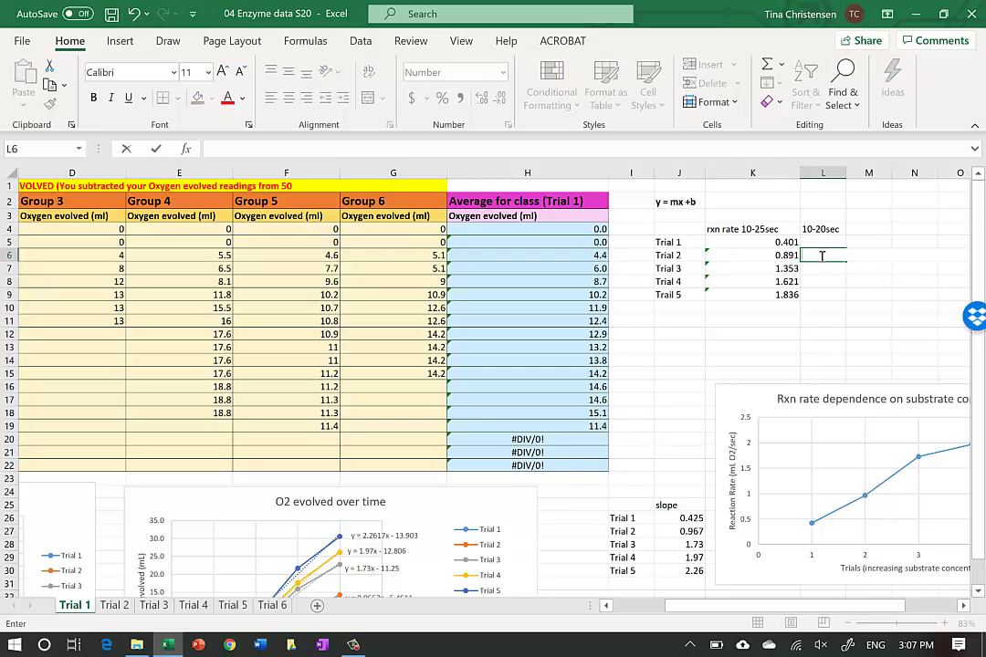
Copy Trial 1's SLOPE formula with absolute references from K5 into L5.
left_click(775, 242)
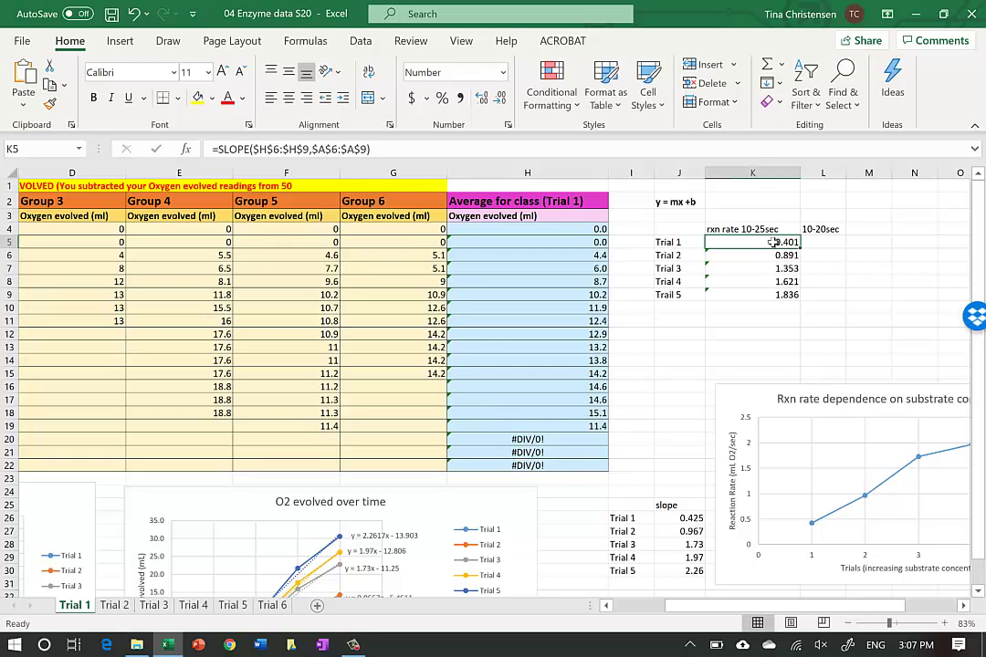
key("ctrl+c")
left_click(822, 243)
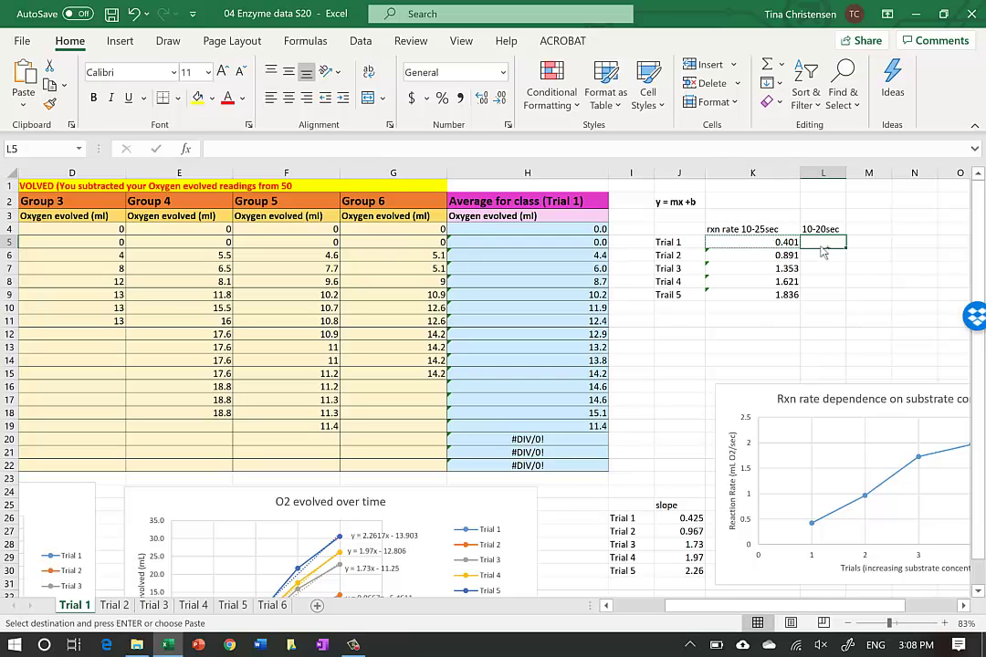
key("ctrl+v")
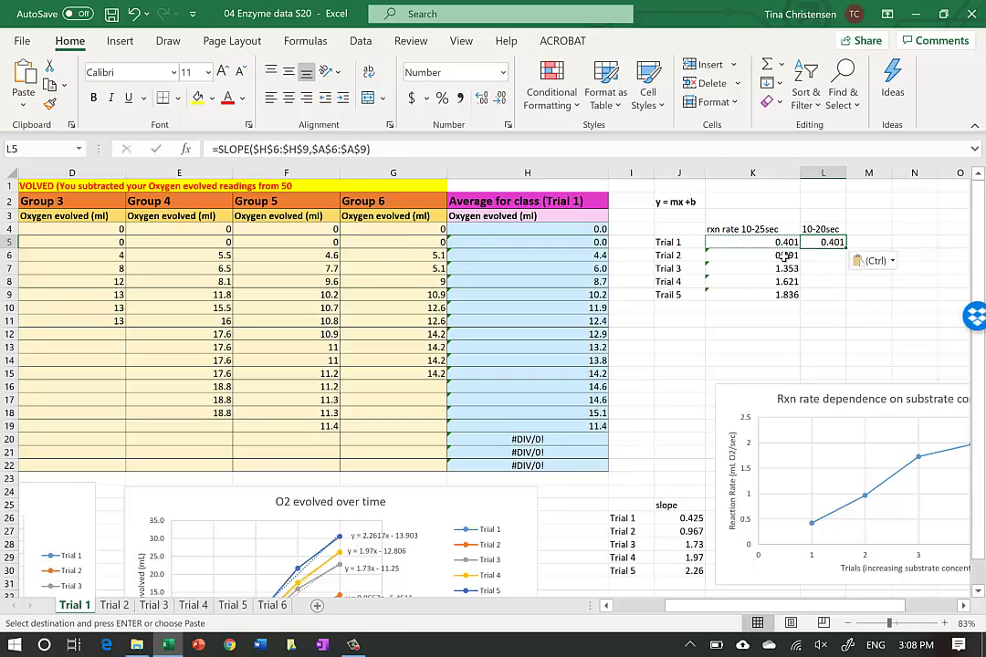
Try to copy Trial 2's relative-reference SLOPE formula from K6 into L6, and clear the pasted formula.
left_click(785, 257)
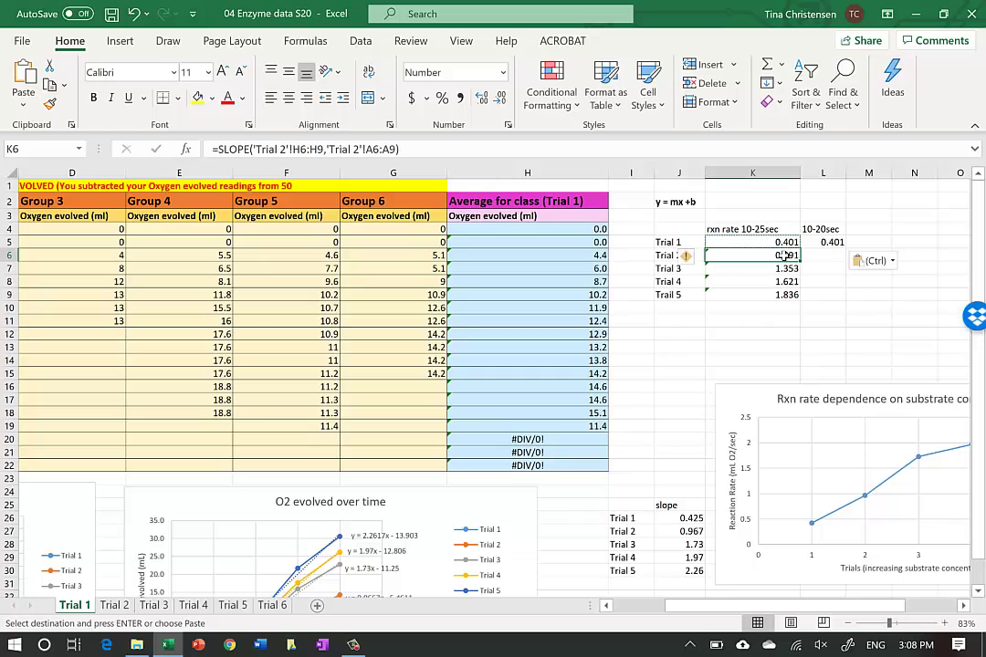
key("ctrl+c")
left_click(825, 258)
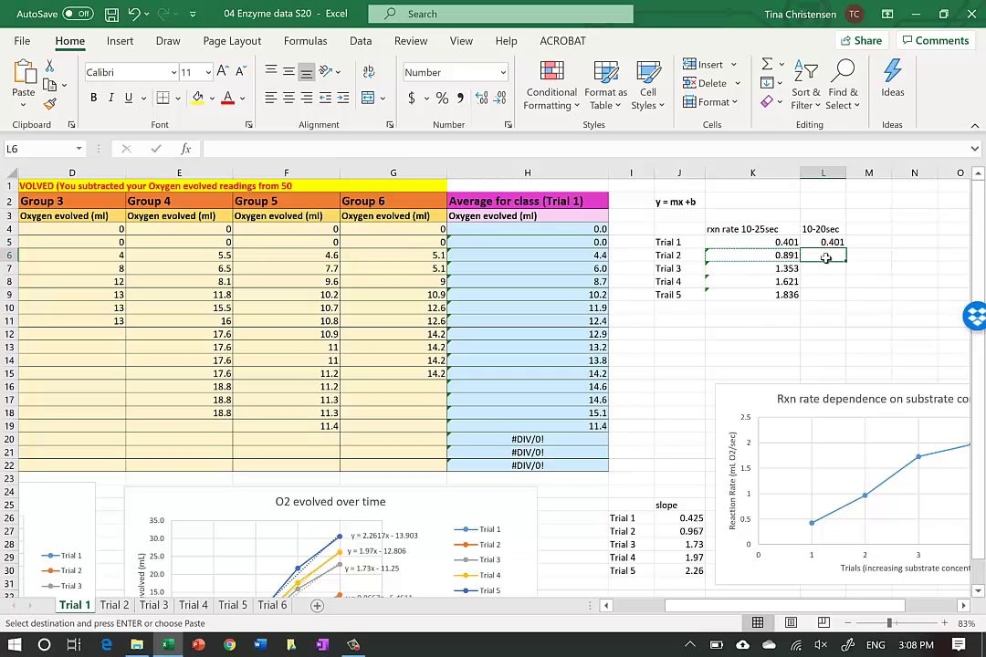
key("ctrl+v")
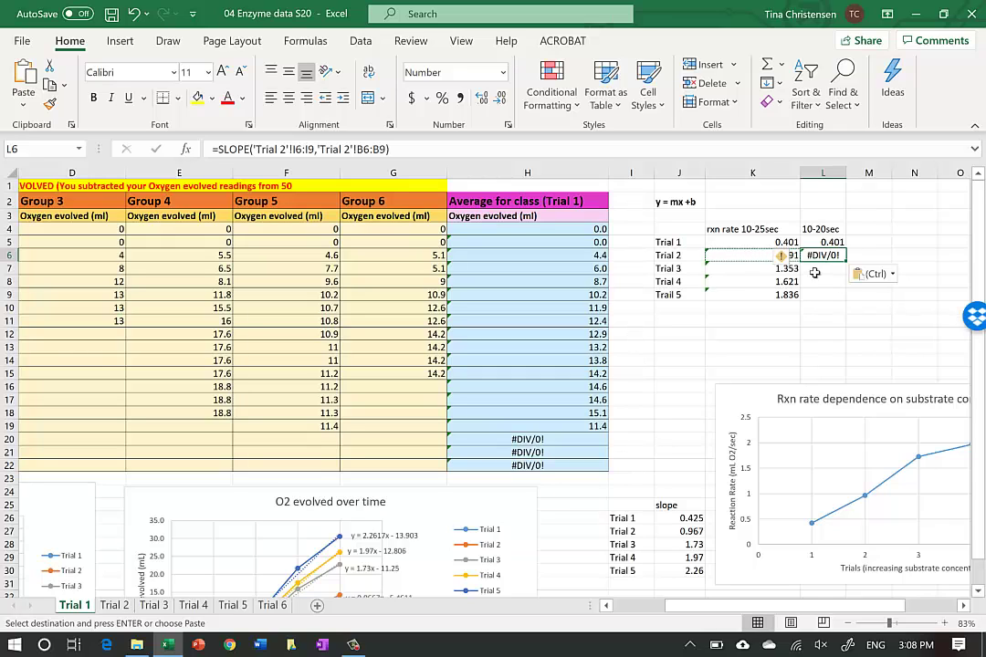
key("Escape")
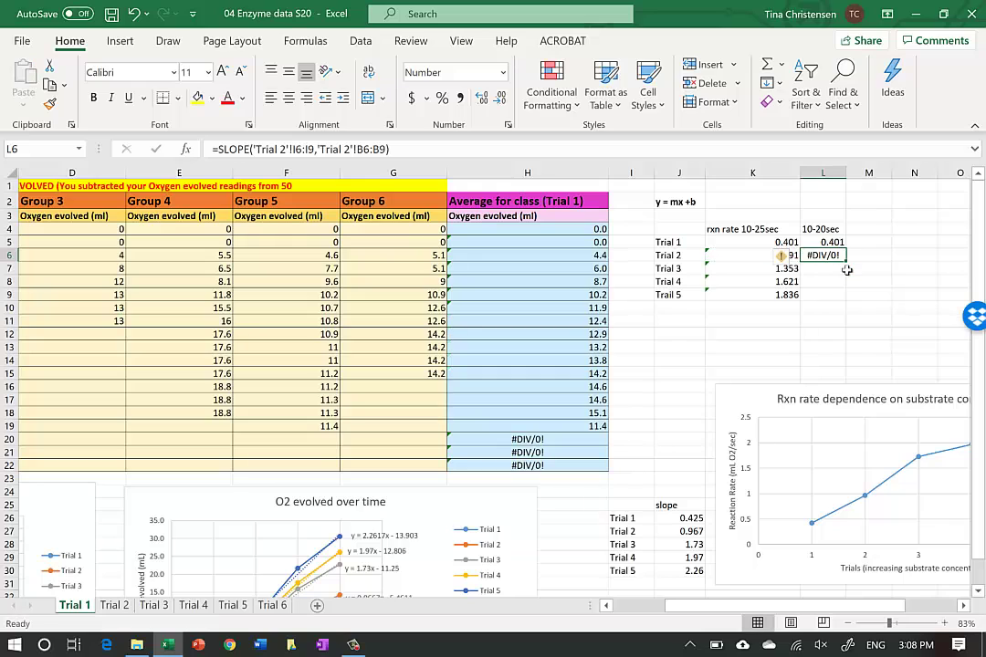
key("BackSpace")
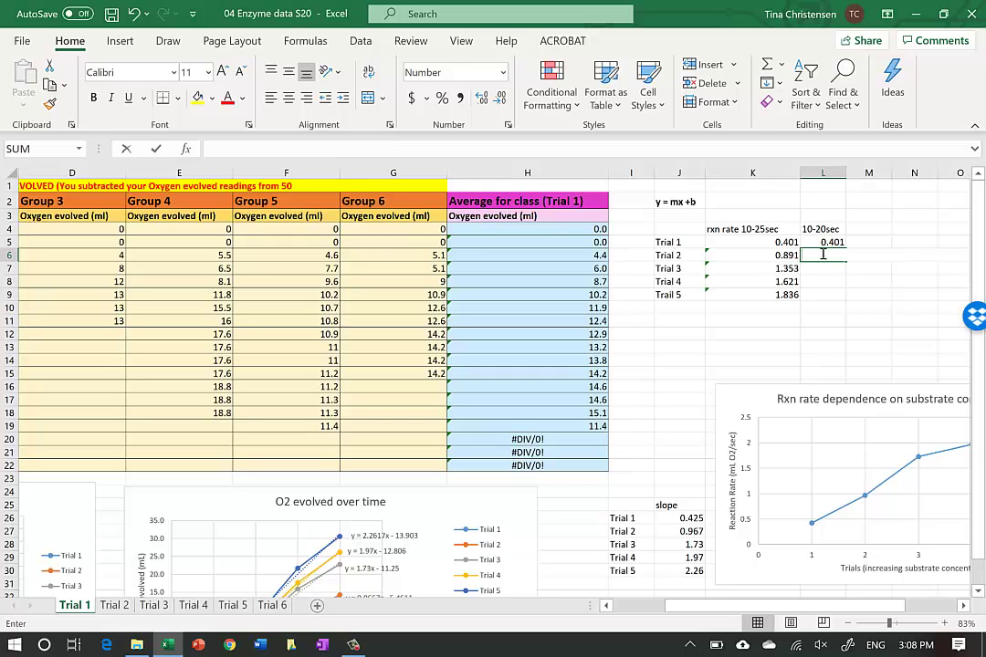
Change L5's formula to =SLOPE($H$6:$H$8,$A$6:$A$8) so Trial 1's rate covers 10-20sec.
left_click(829, 241)
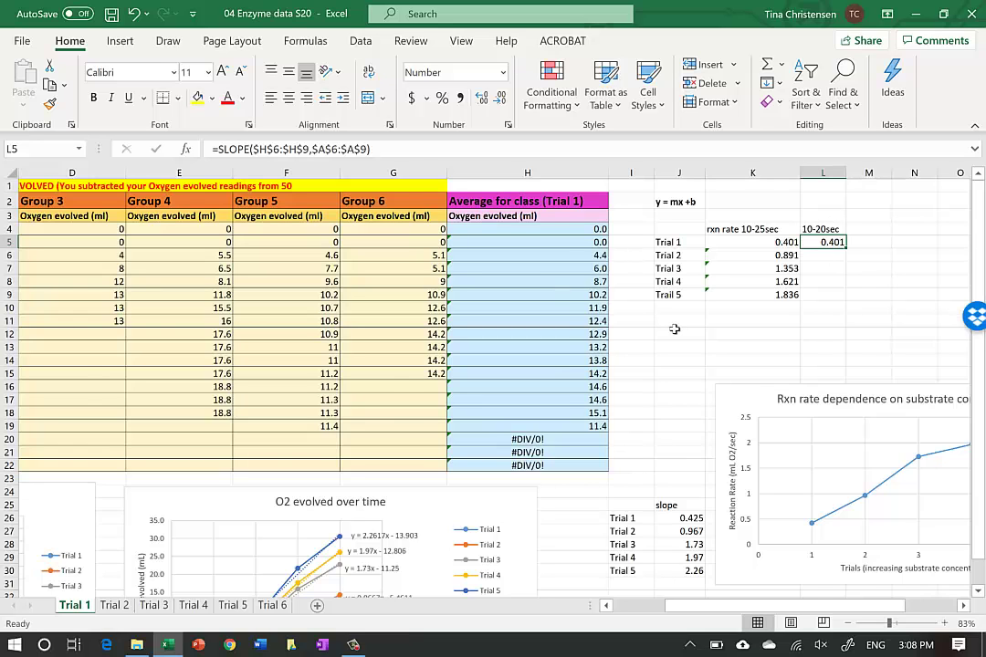
scroll(673, 329, "left", 3)
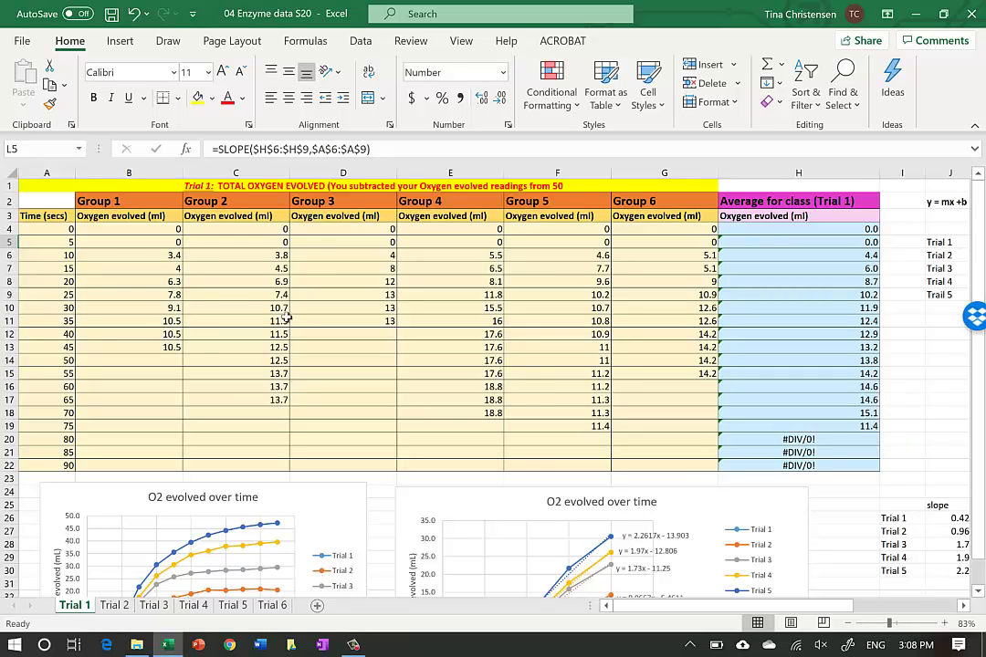
scroll(285, 315, "right", 4)
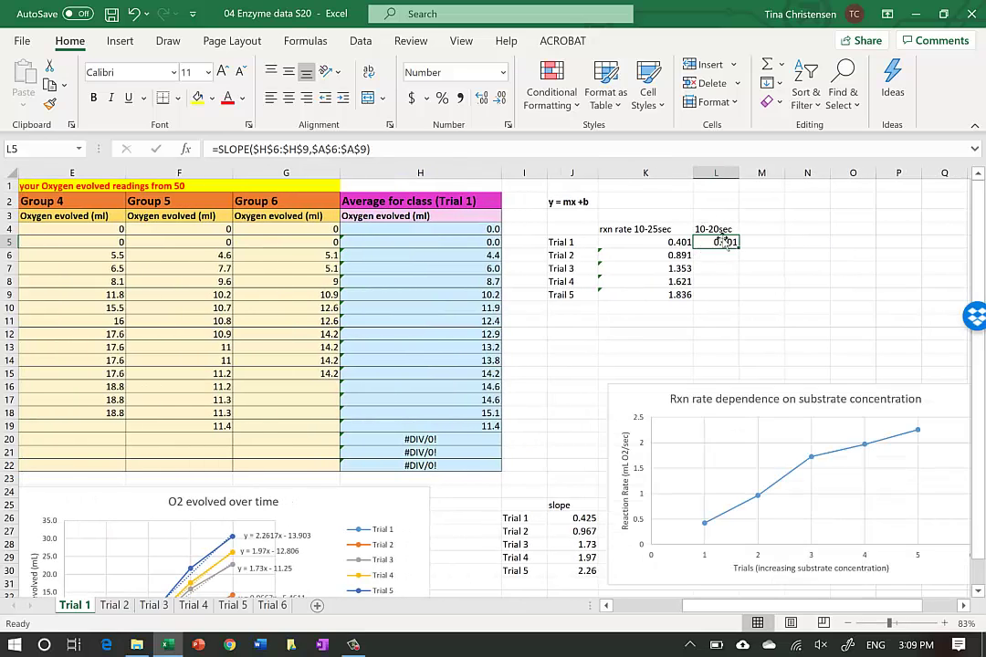
left_click(276, 149)
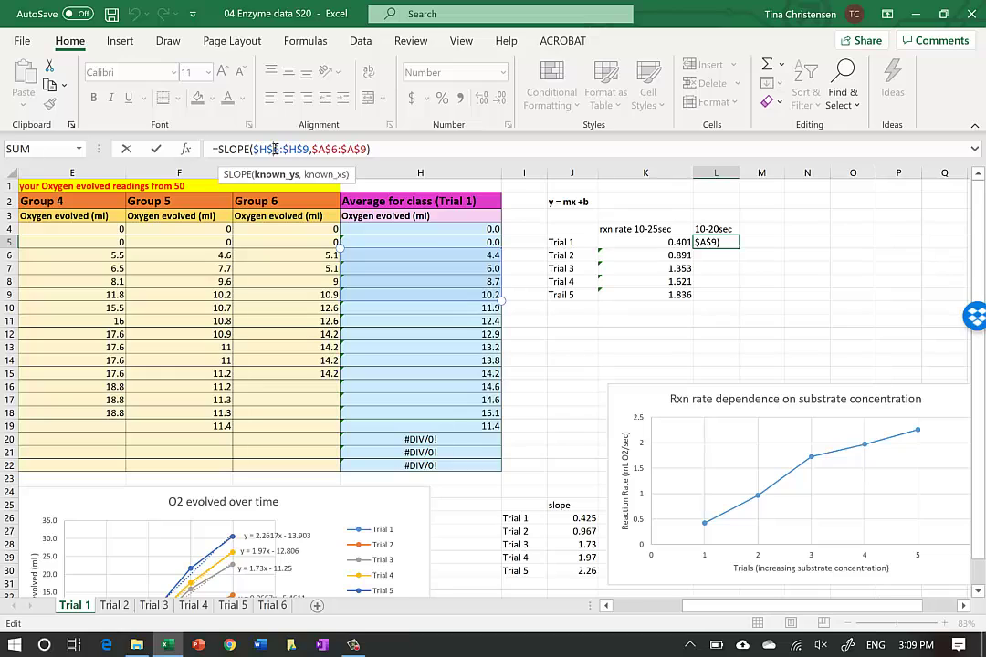
key("BackSpace")
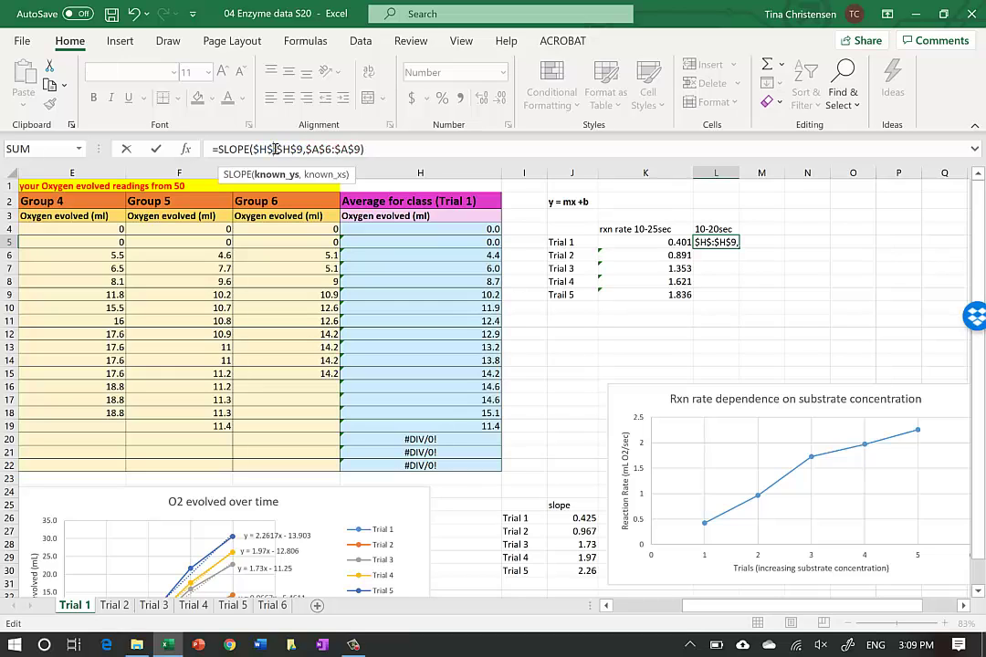
type("6")
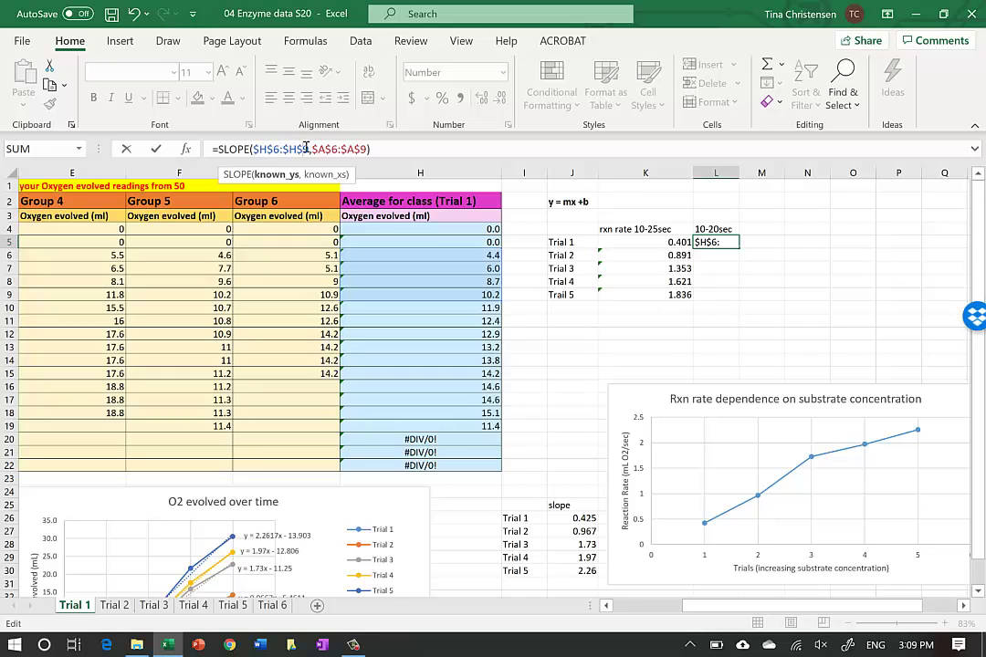
type("8")
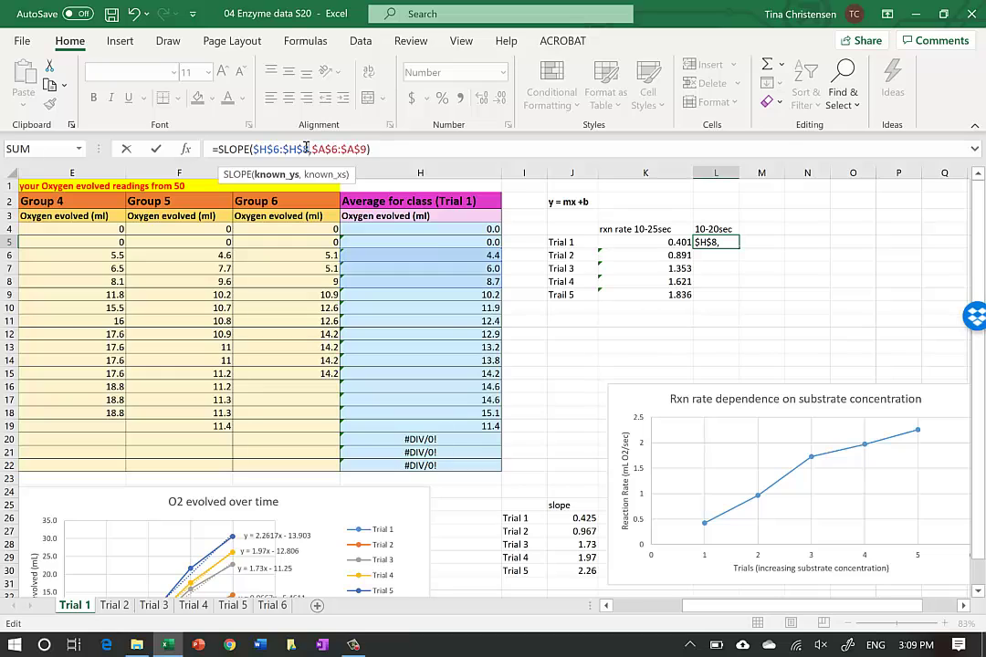
left_click(362, 148)
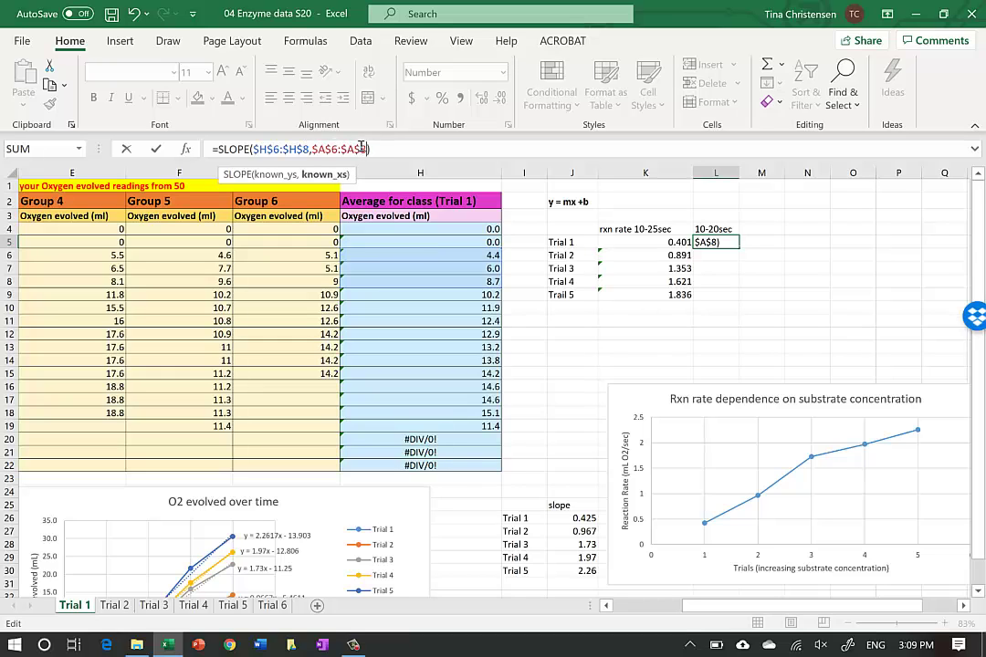
key("Return")
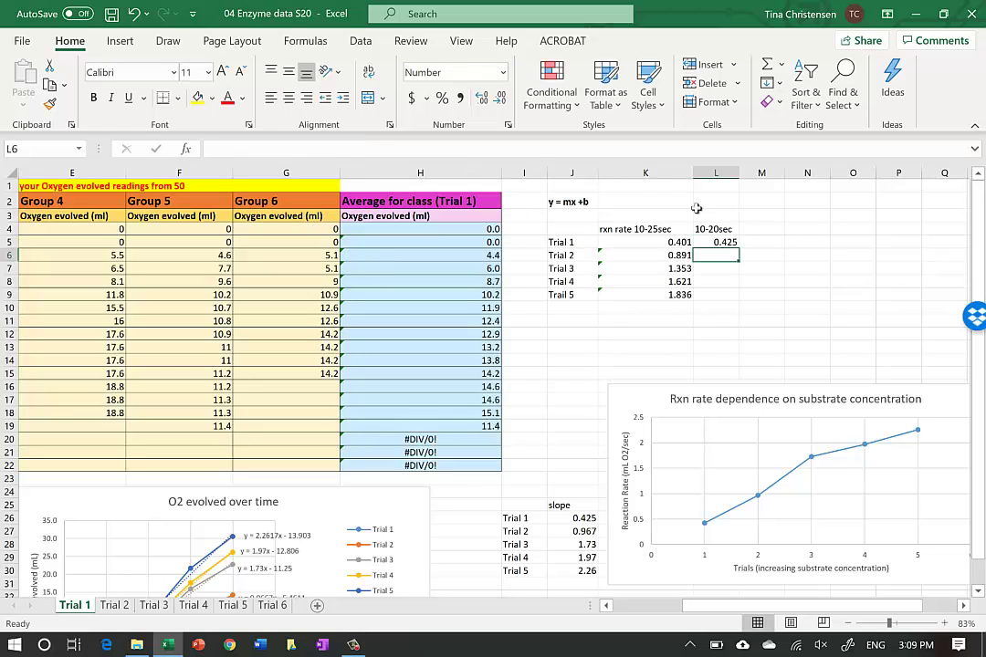
Compare Trial 1's 10-20sec formula and rate in L5 with K5, the slope table and the trendline equations on the O2 evolved chart.
left_click(720, 242)
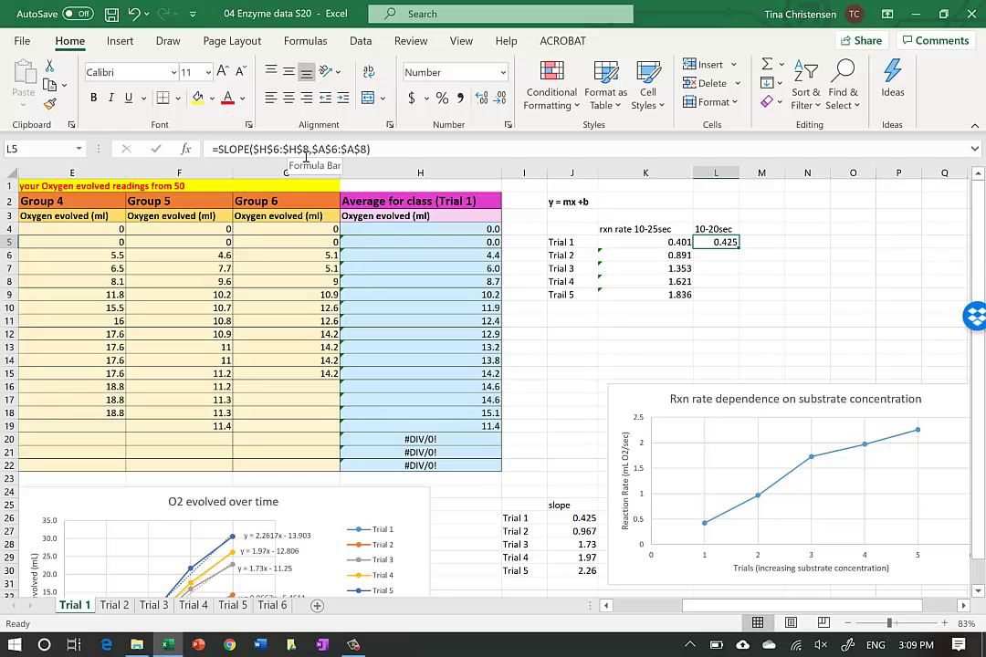
left_click(678, 239)
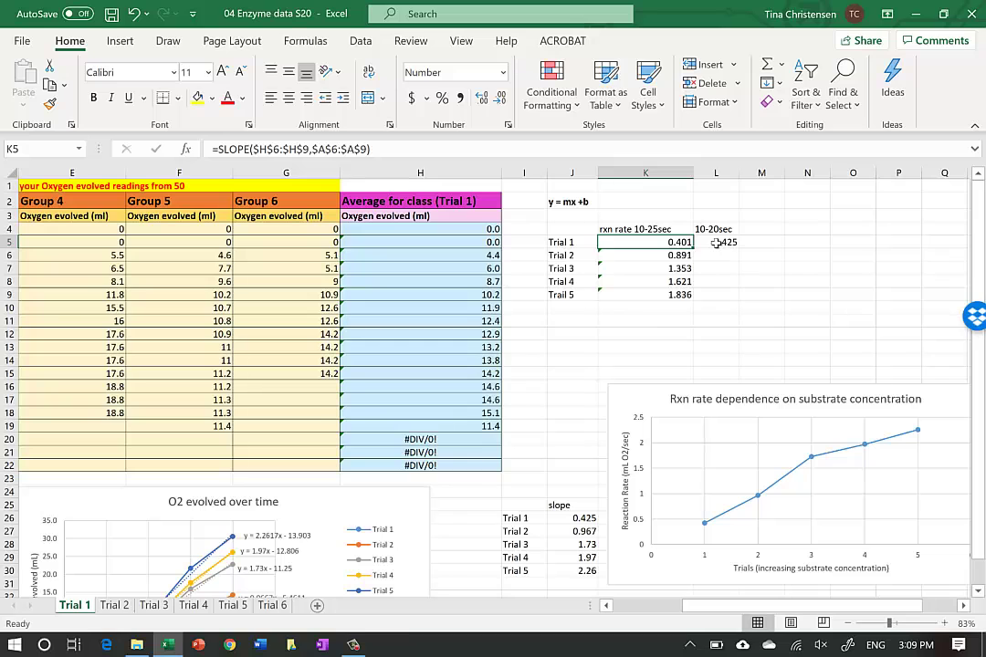
left_click(717, 242)
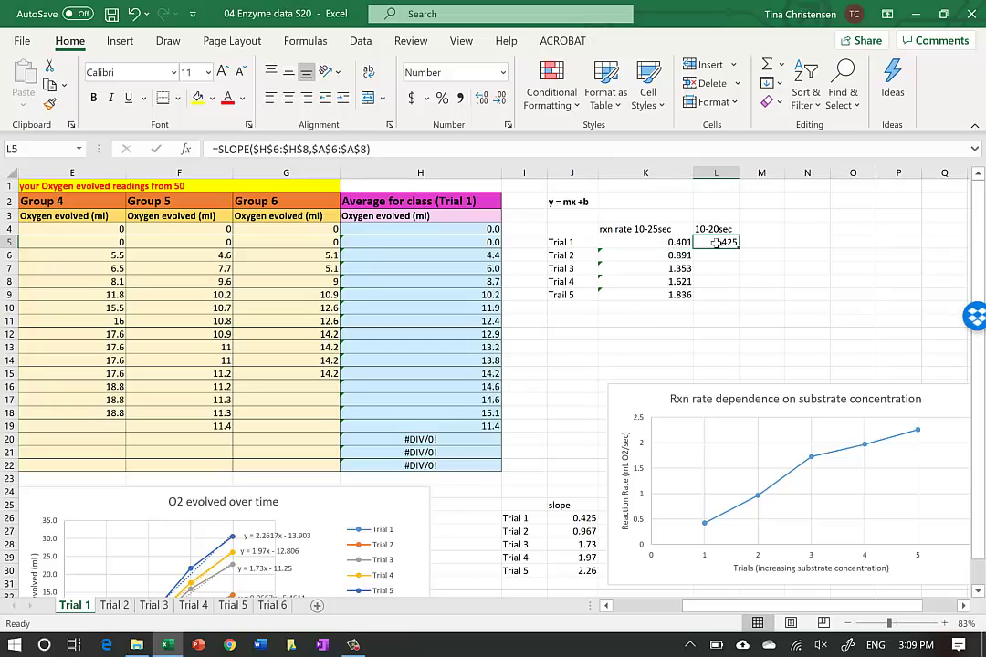
left_click(584, 519)
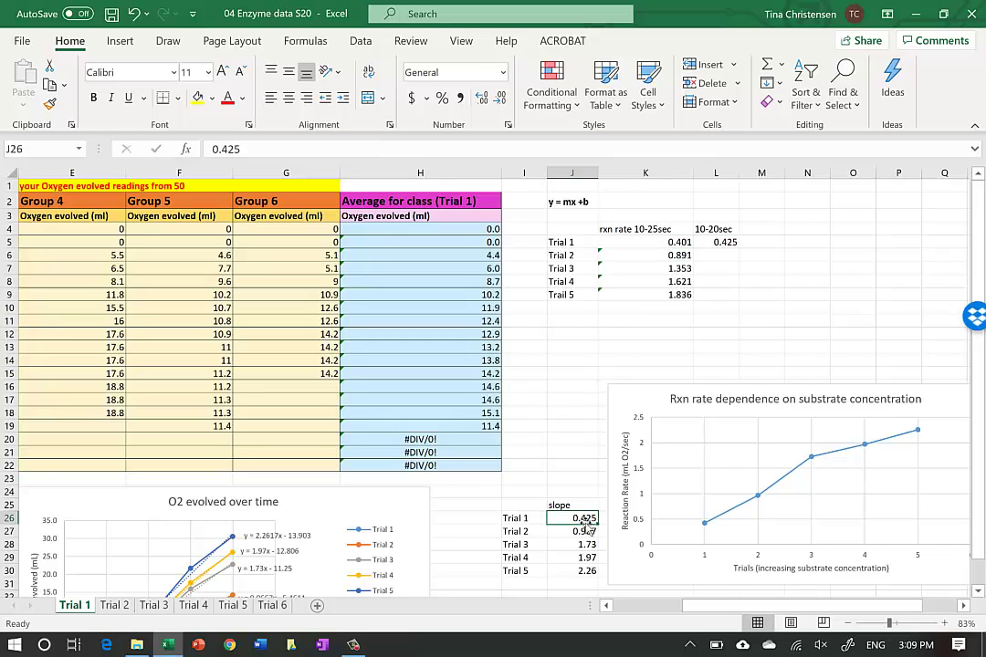
scroll(584, 524, "up", 2)
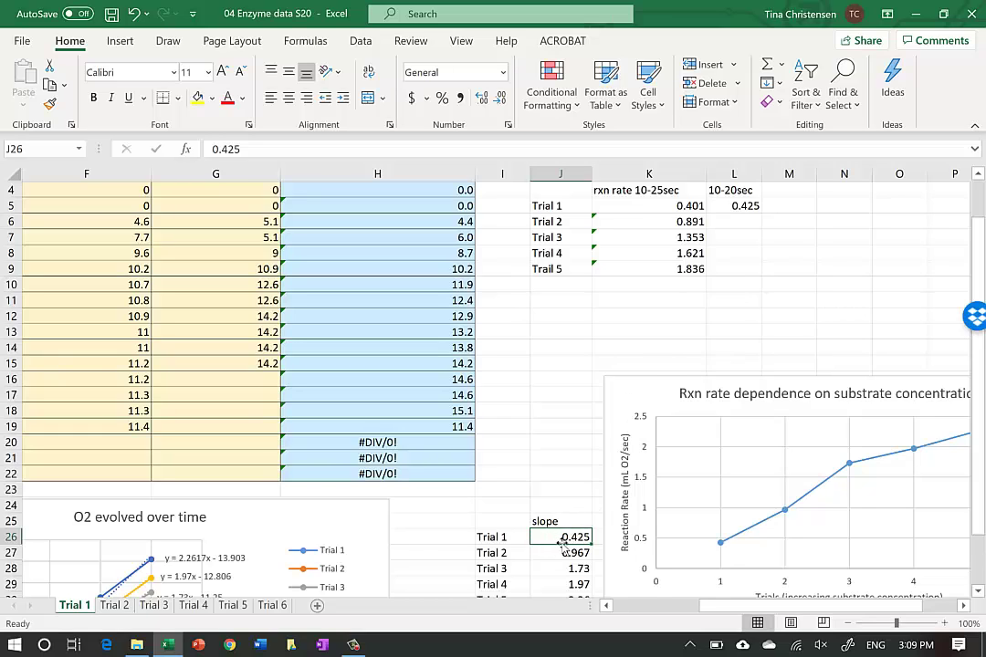
double_click(742, 207)
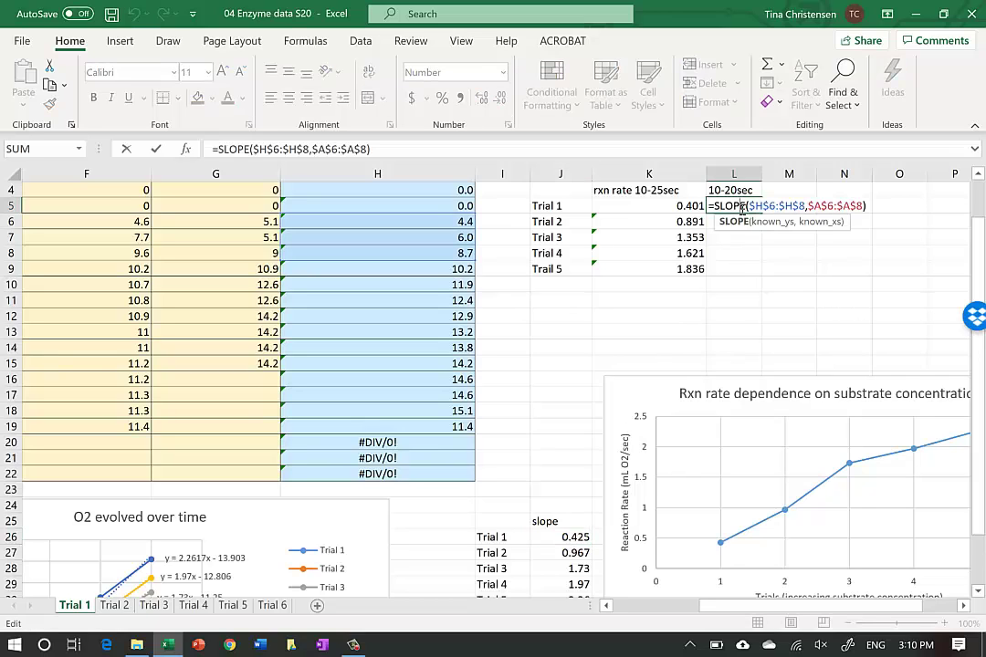
key("Return")
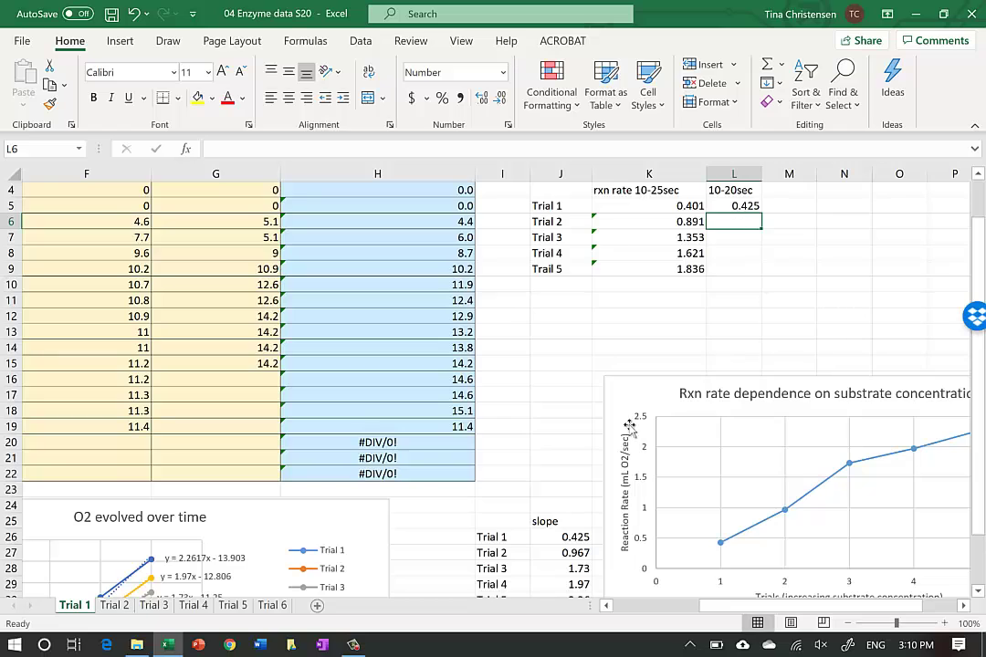
left_click(568, 548)
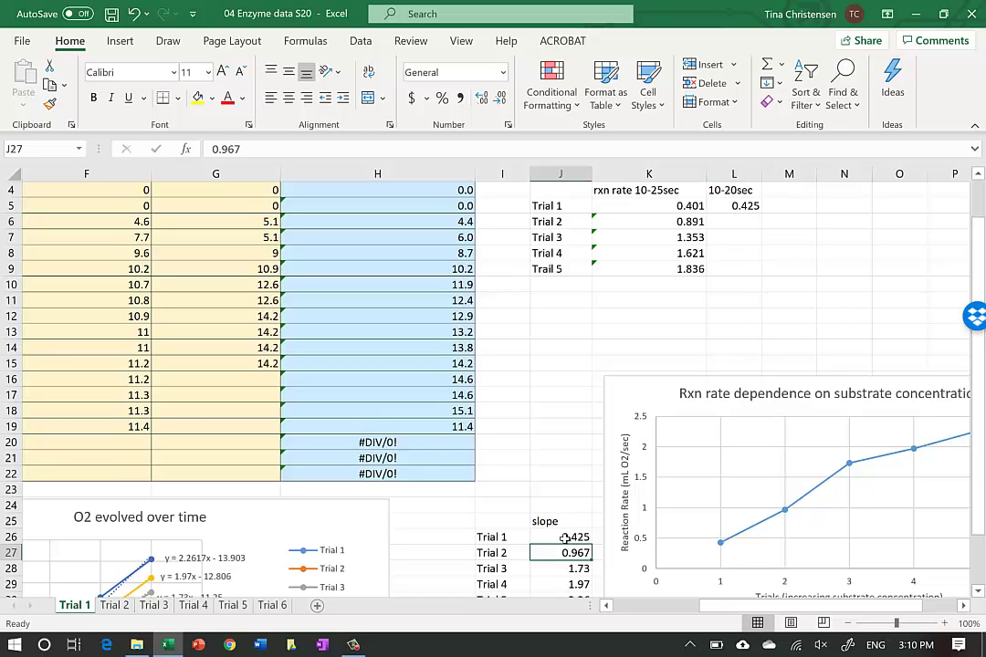
left_click(565, 539)
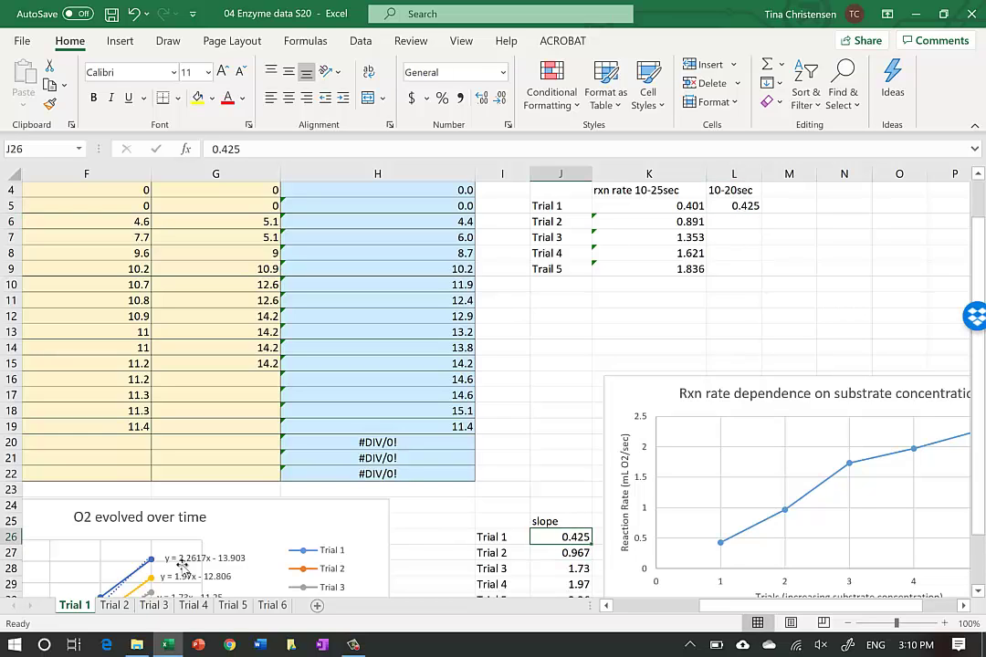
scroll(183, 567, "down", 3)
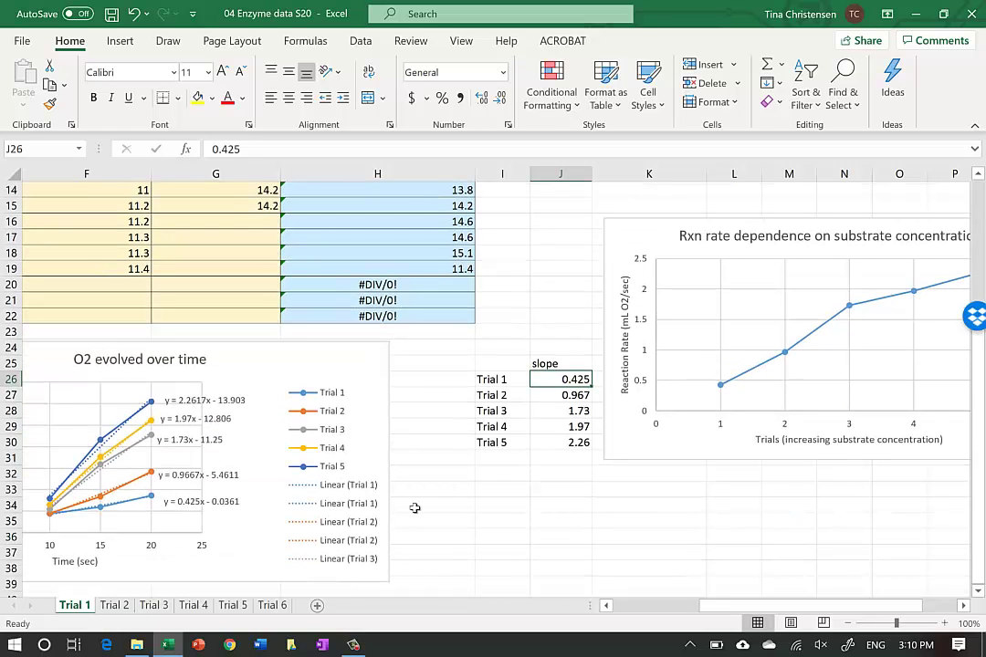
scroll(450, 553, "up", 1)
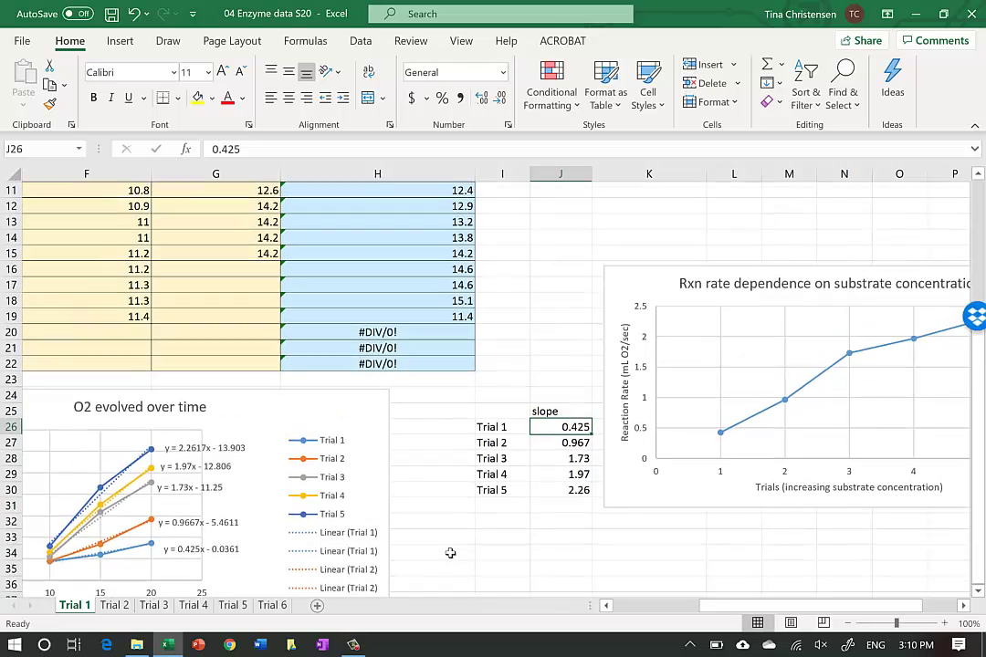
scroll(450, 553, "up", 3)
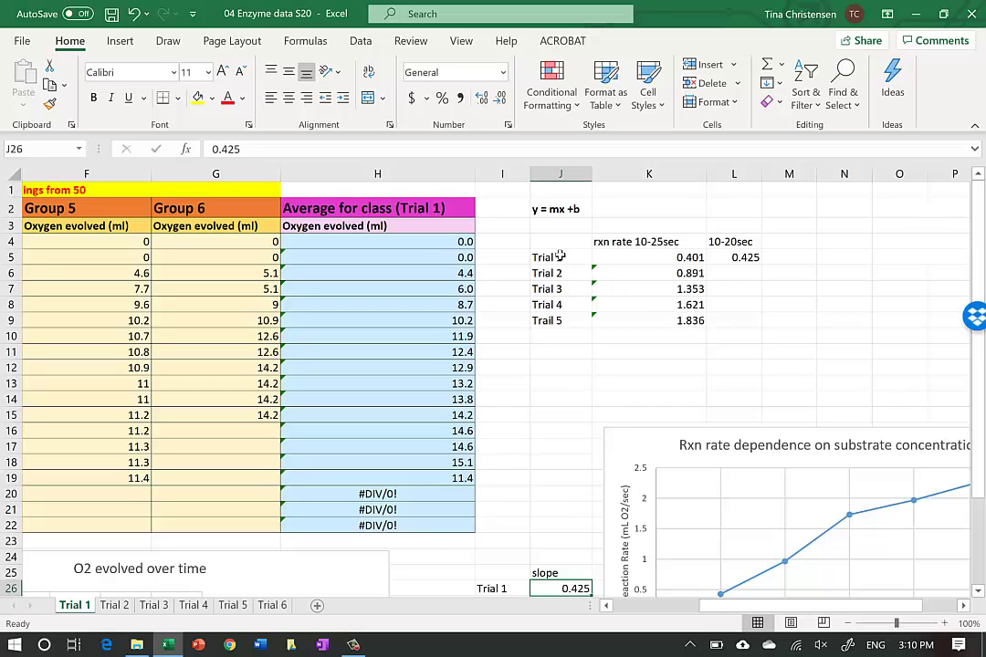
left_click_drag(560, 257, 564, 321)
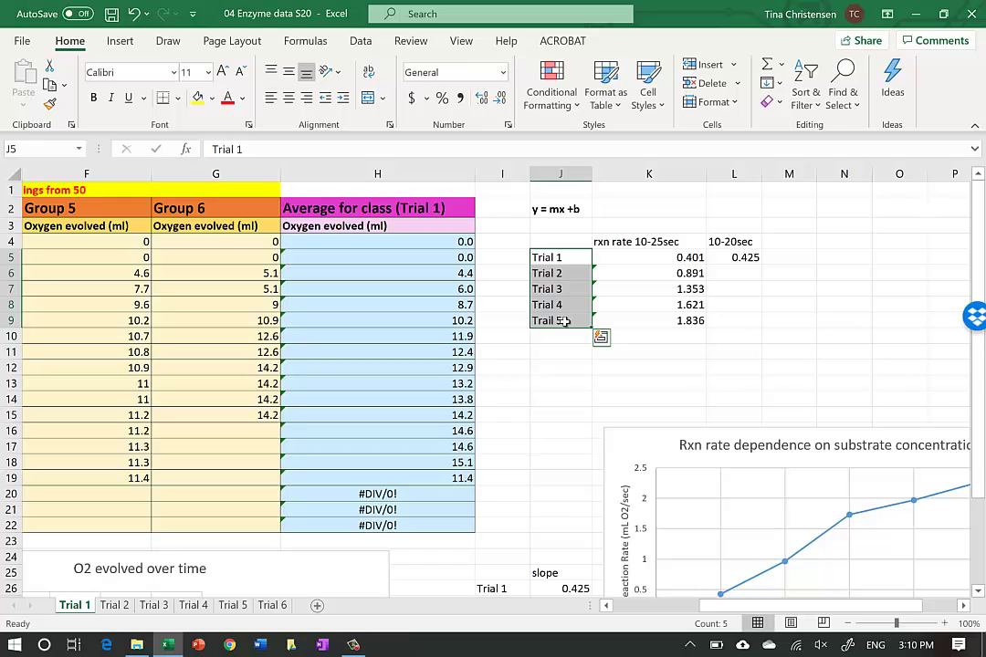
left_click_drag(638, 256, 643, 330)
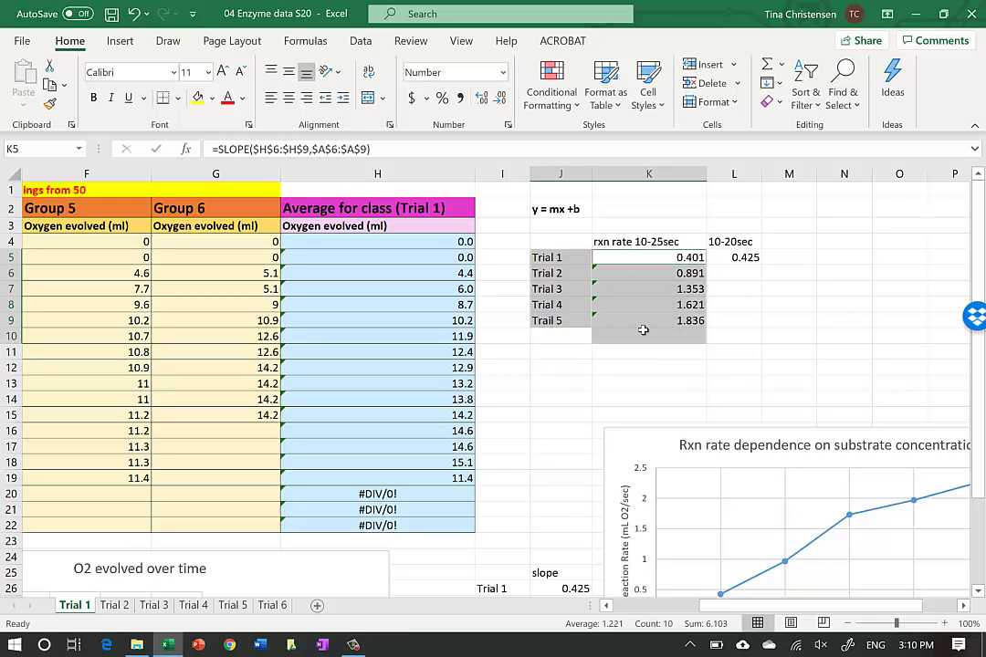
left_click(575, 288)
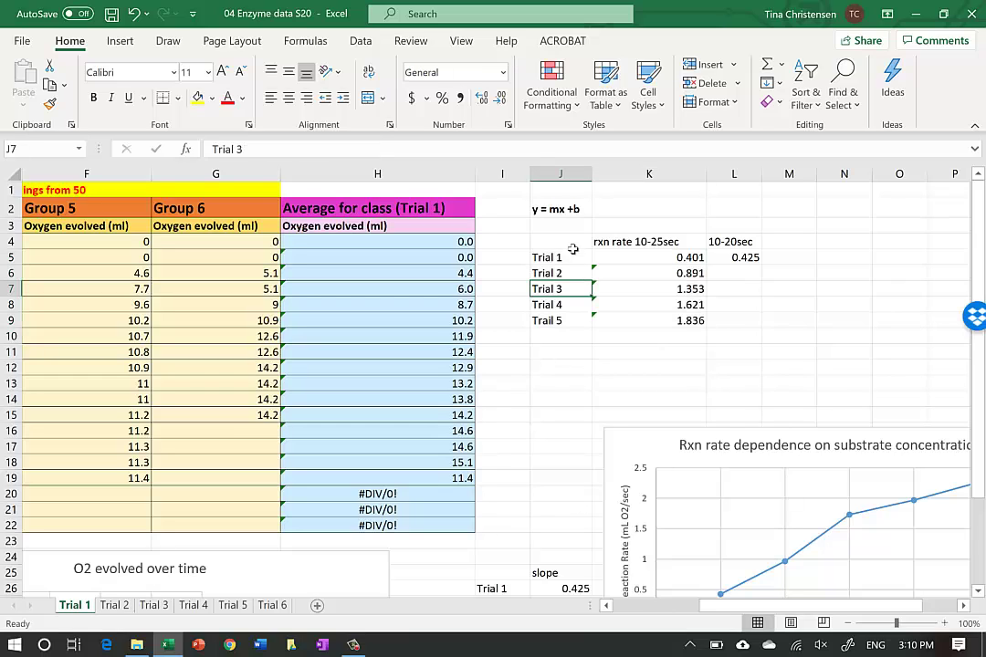
Insert a scatter chart with straight lines and markers of the trials' 10-25sec reaction rates from J5:K9.
left_click_drag(574, 259, 578, 320)
left_click_drag(640, 259, 649, 320)
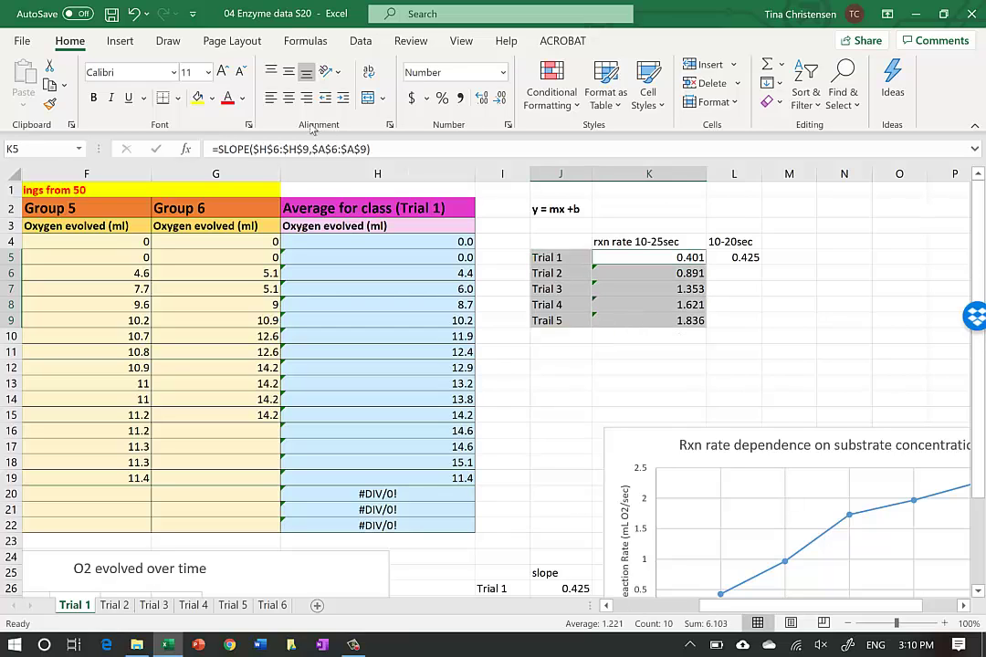
left_click(118, 45)
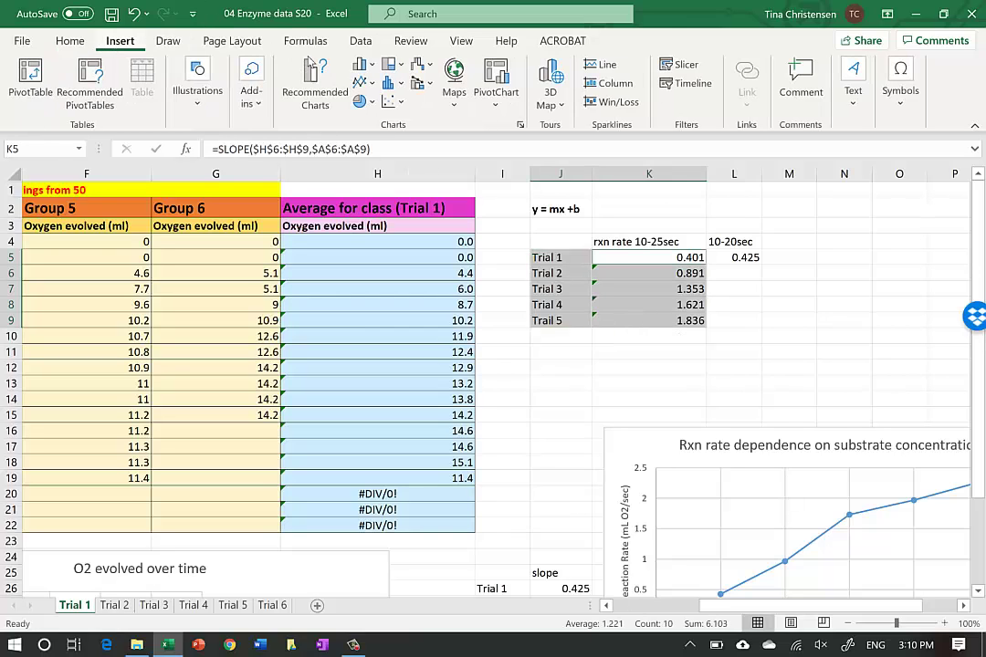
left_click(394, 103)
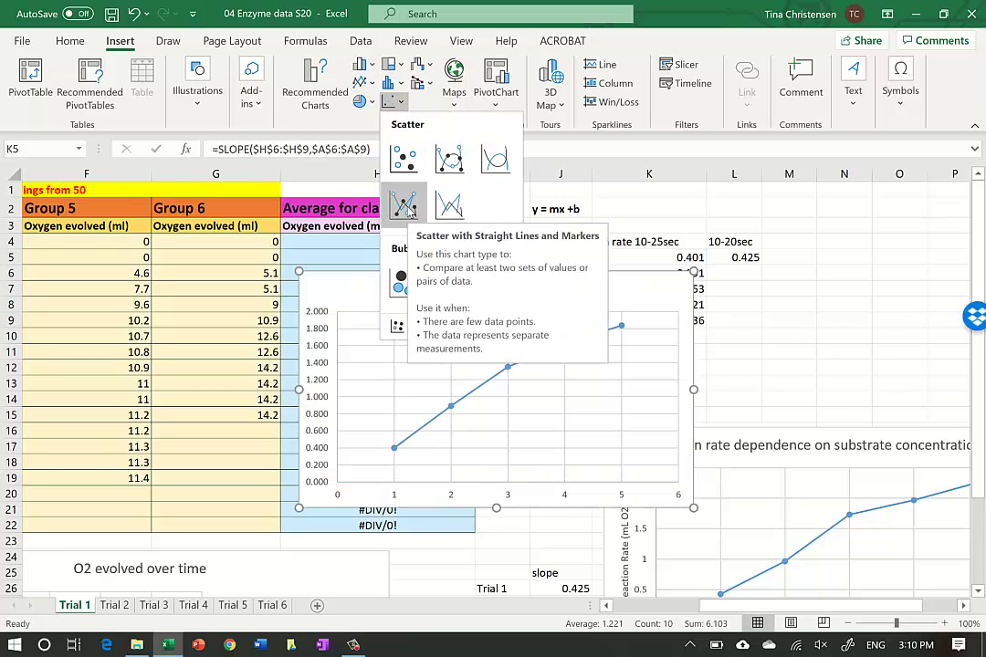
left_click(406, 208)
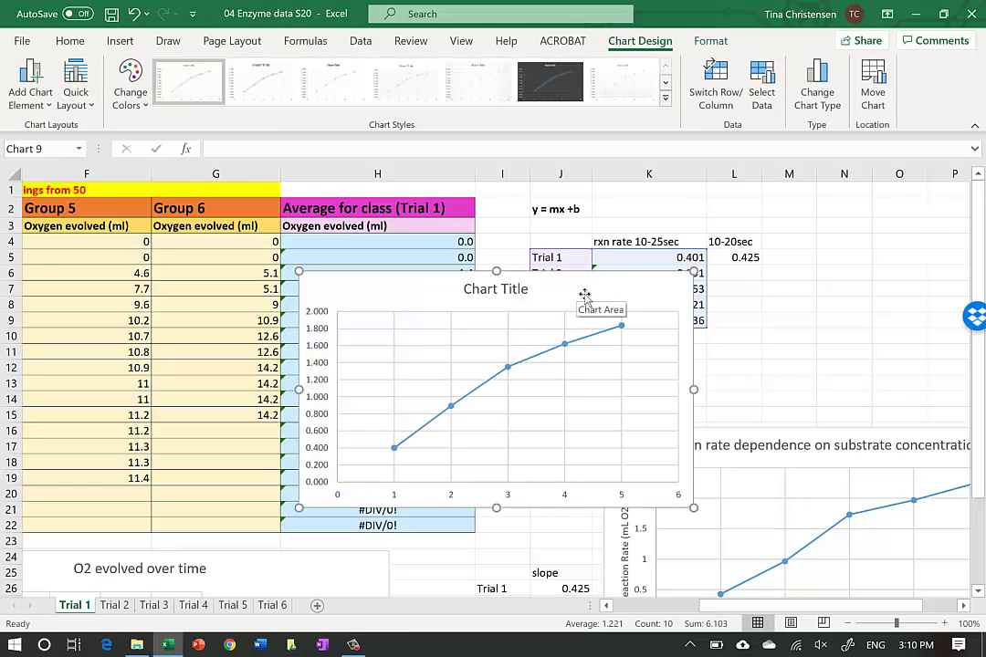
Move the new rate chart directly below the reaction rate table so all five trials' rates stay uncovered.
left_click_drag(578, 291, 522, 332)
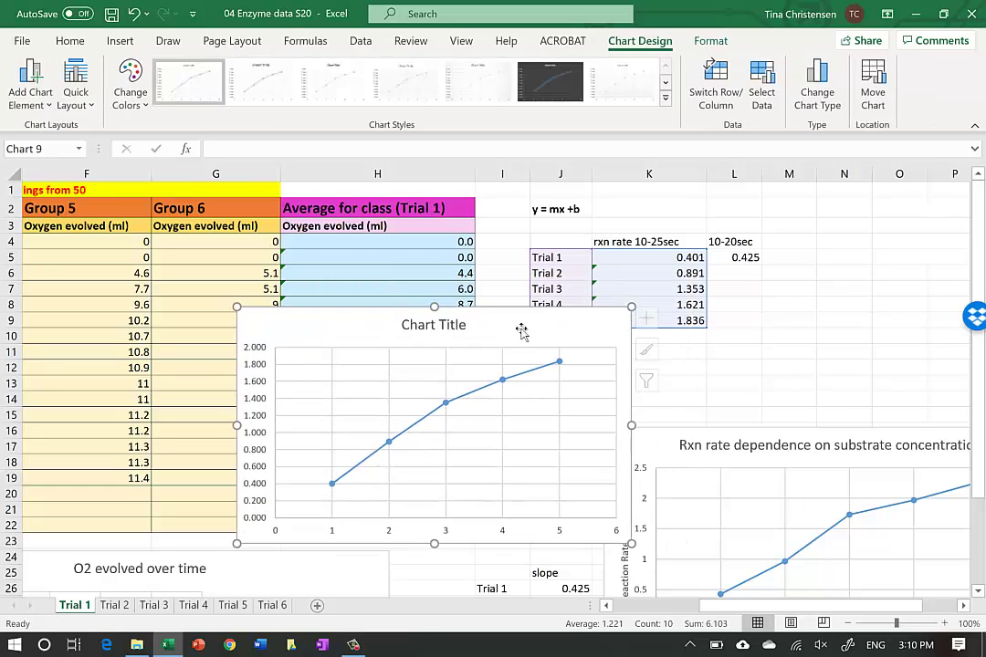
scroll(521, 331, "down", 3)
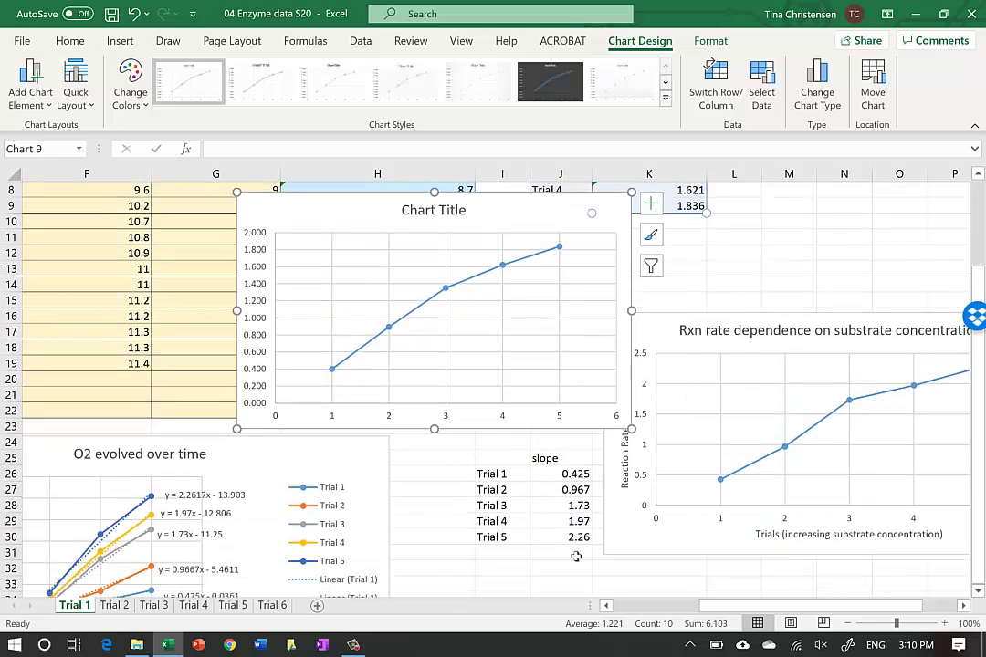
left_click_drag(542, 219, 809, 253)
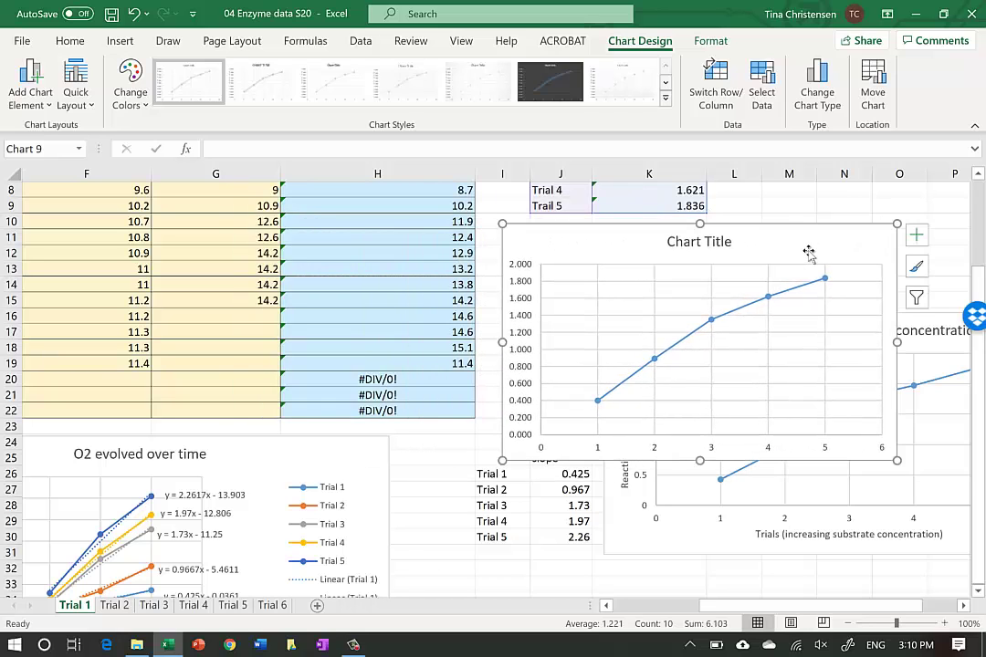
scroll(809, 253, "up", 3)
left_click(766, 357)
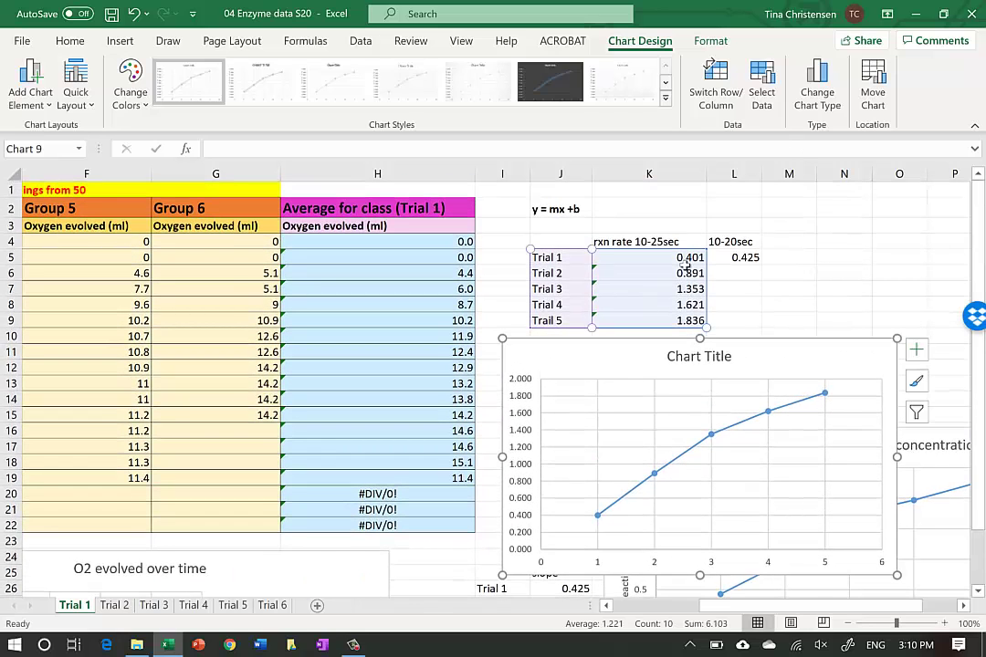
left_click_drag(767, 357, 882, 313)
scroll(882, 313, "down", 2)
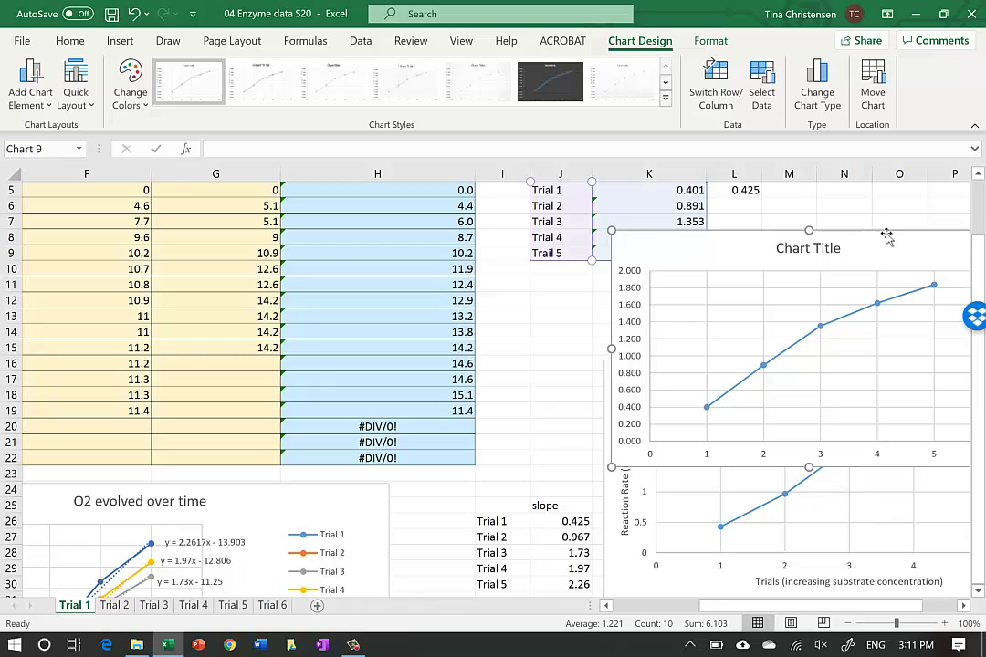
left_click_drag(885, 246, 811, 286)
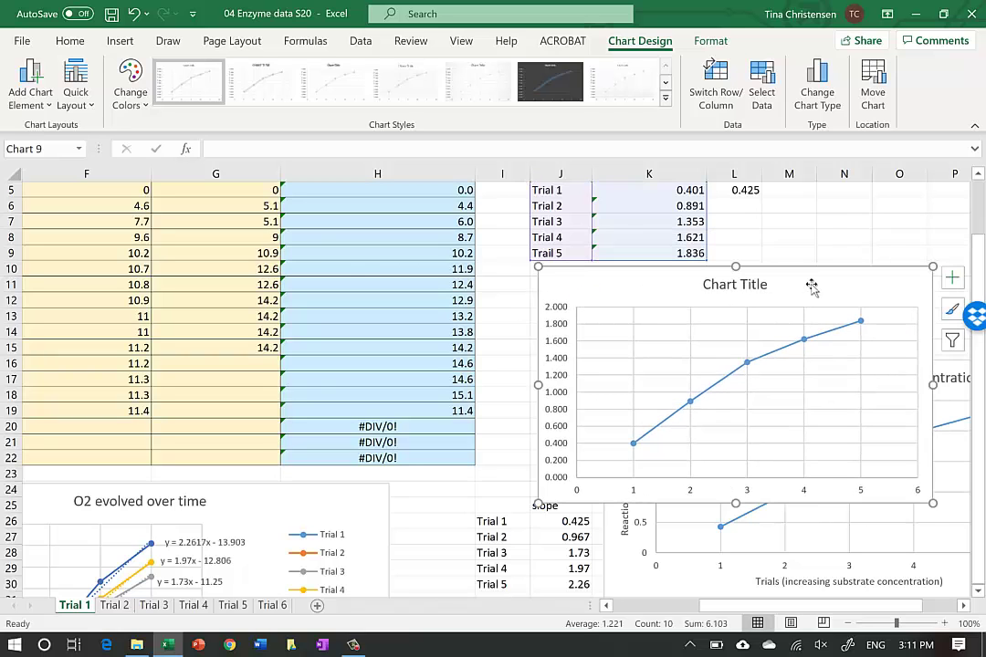
scroll(812, 286, "up", 2)
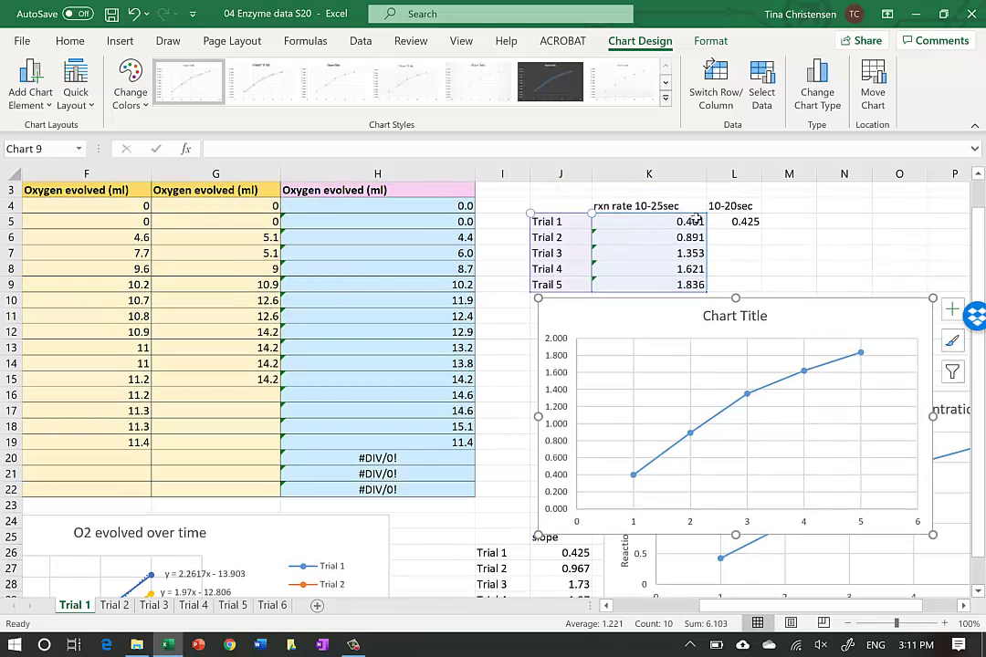
Shift the new chart's values to the 10-20sec rates in L5:L9, and return them to K5:K9.
left_click(735, 222)
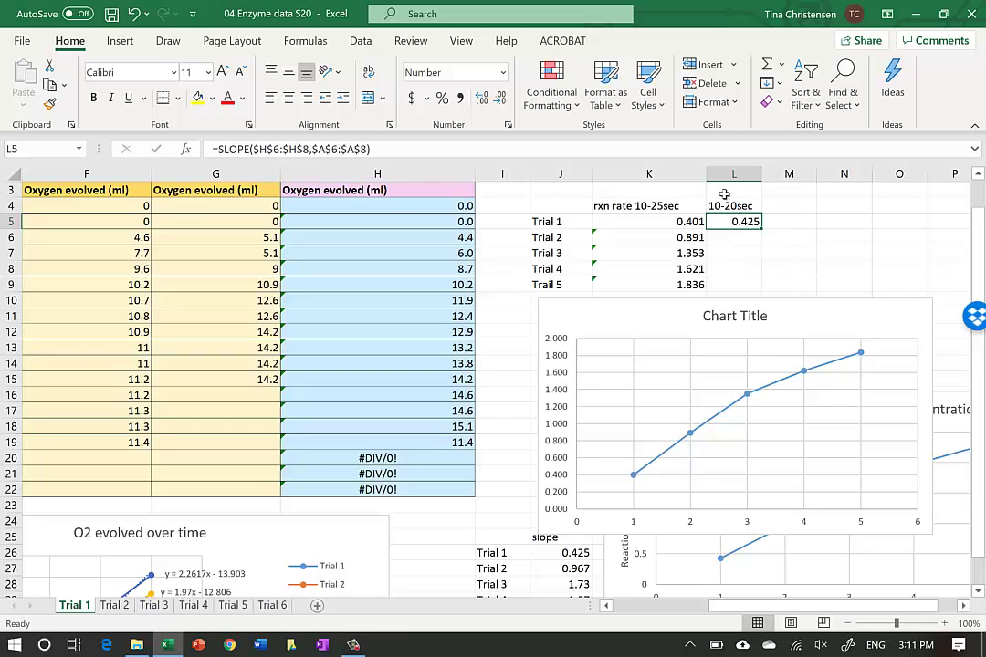
left_click(732, 236)
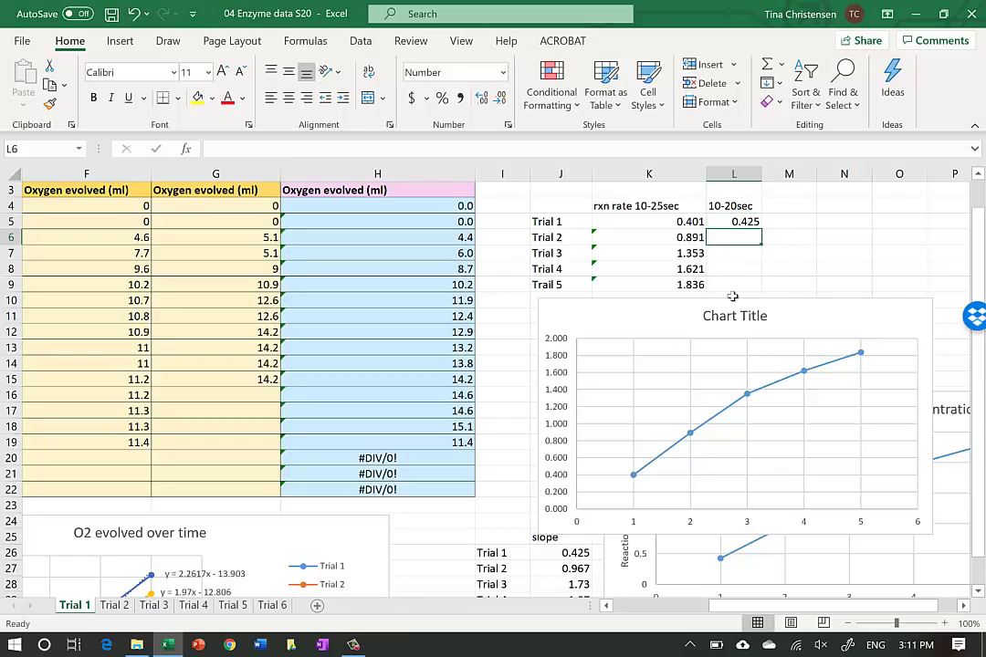
left_click(768, 389)
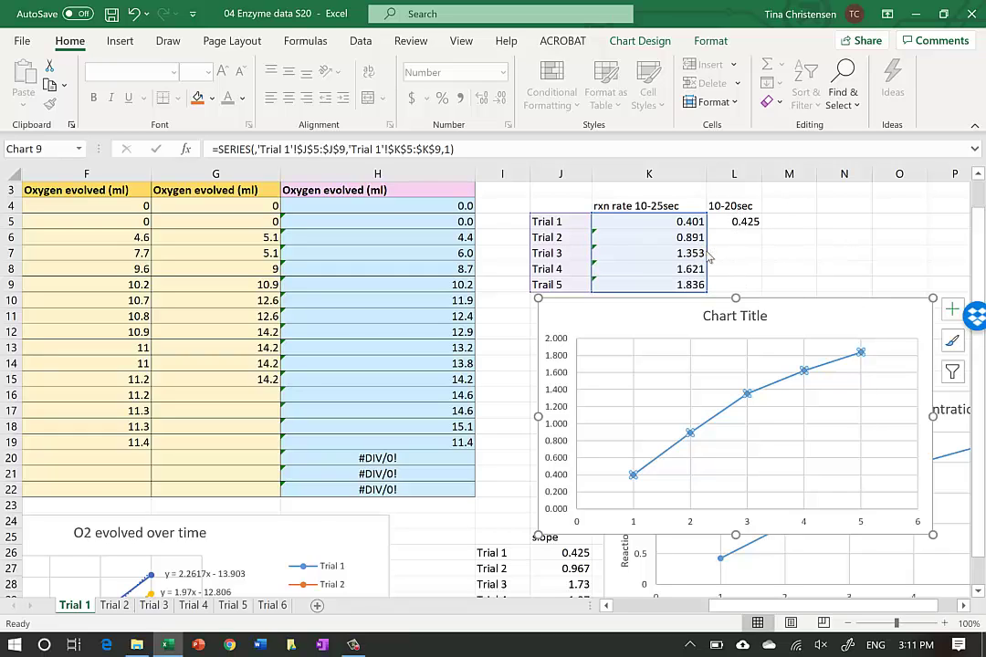
left_click_drag(731, 257, 742, 252)
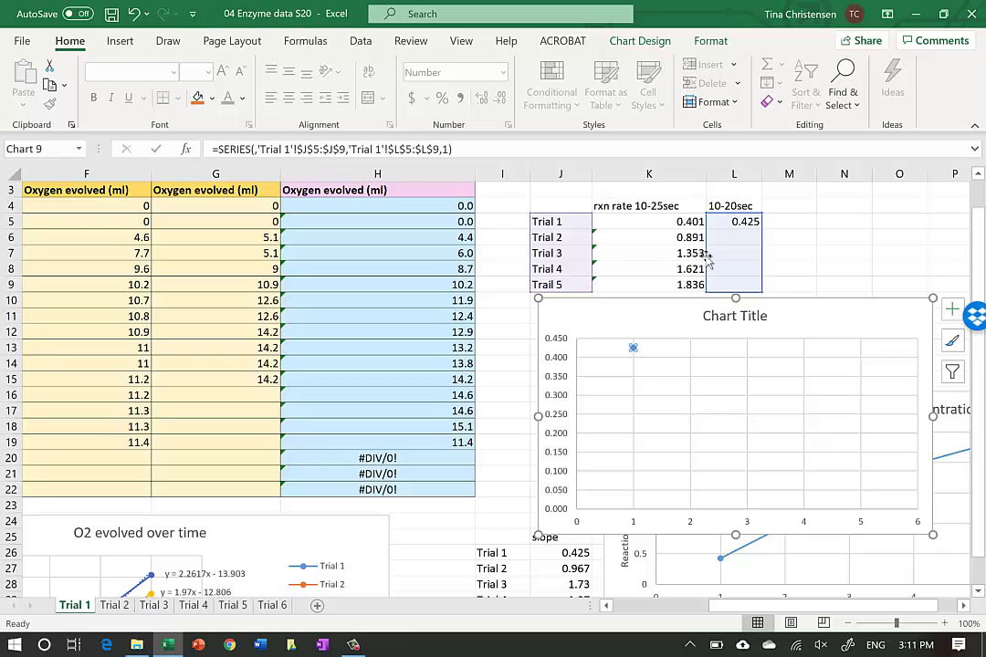
left_click_drag(697, 261, 673, 253)
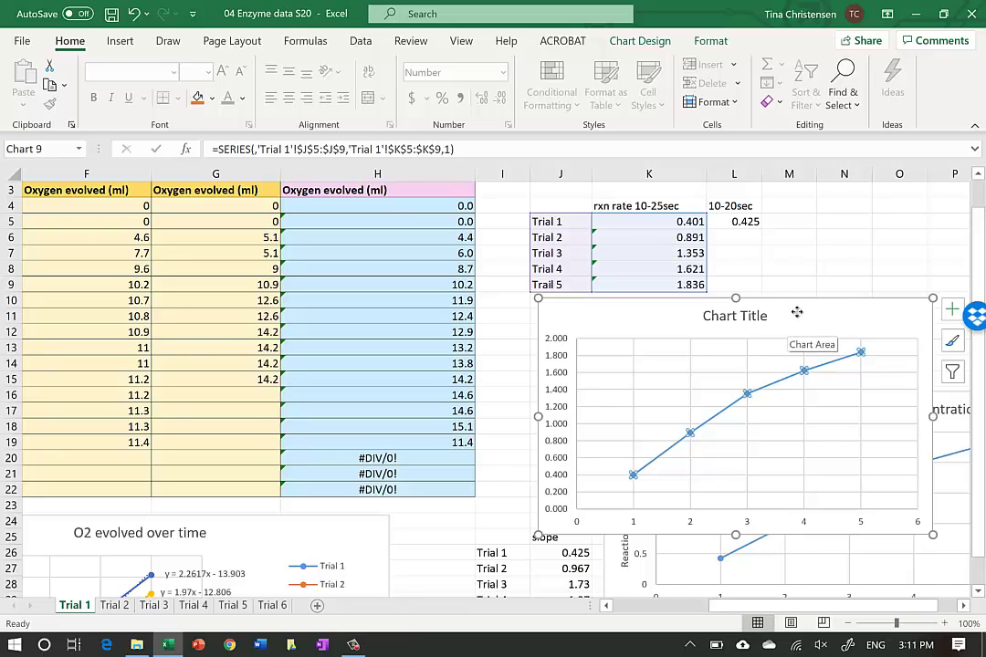
Move the new chart above the Rxn rate dependence chart and lower that chart slightly so the two do not overlap.
left_click_drag(796, 313, 889, 174)
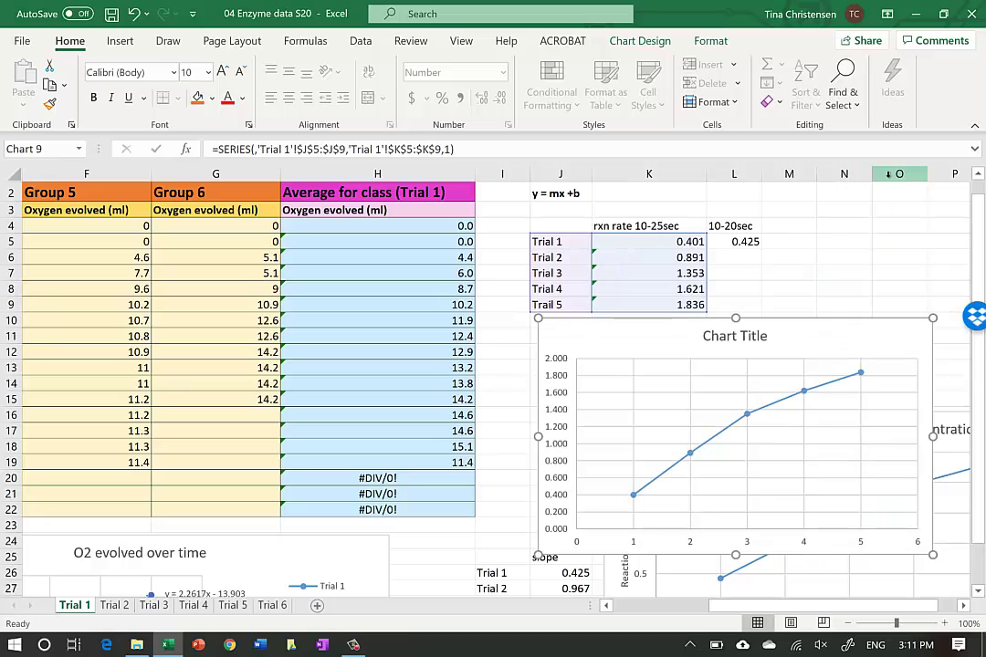
left_click_drag(847, 307, 858, 199)
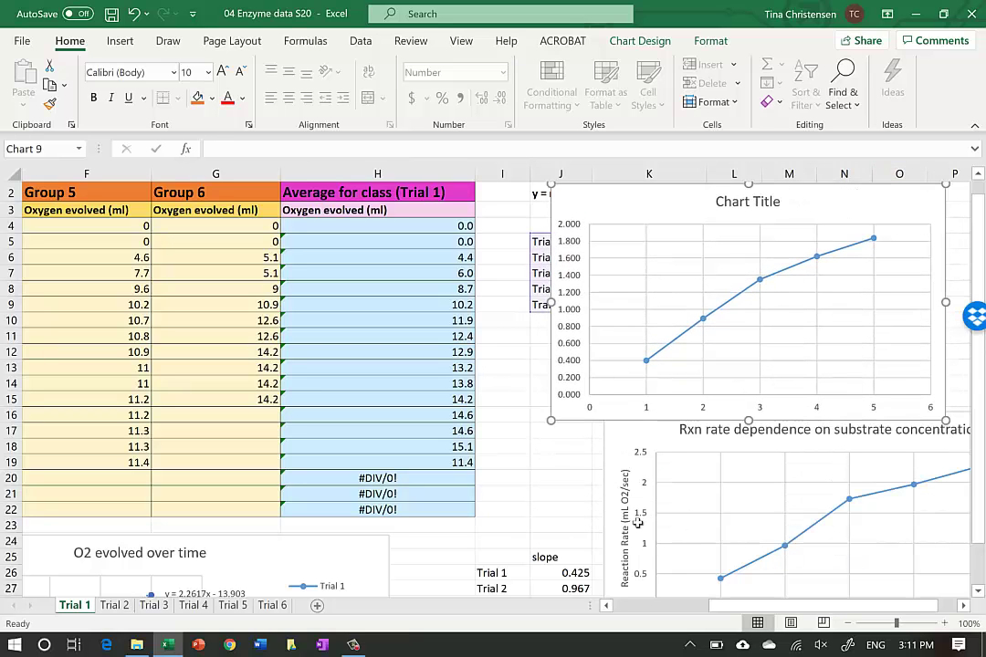
left_click(620, 439)
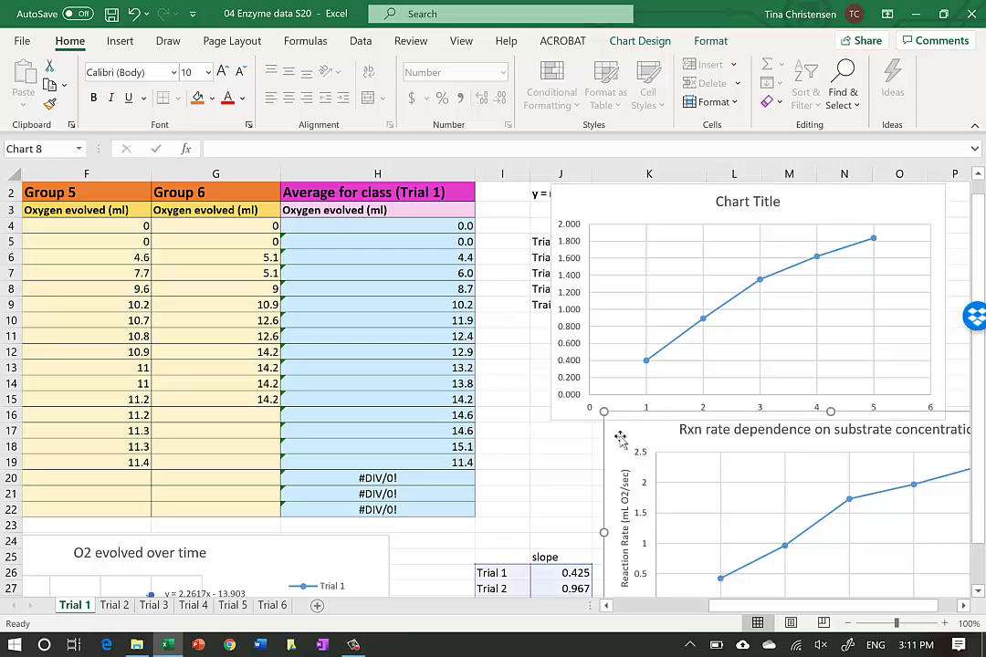
left_click_drag(620, 445, 620, 456)
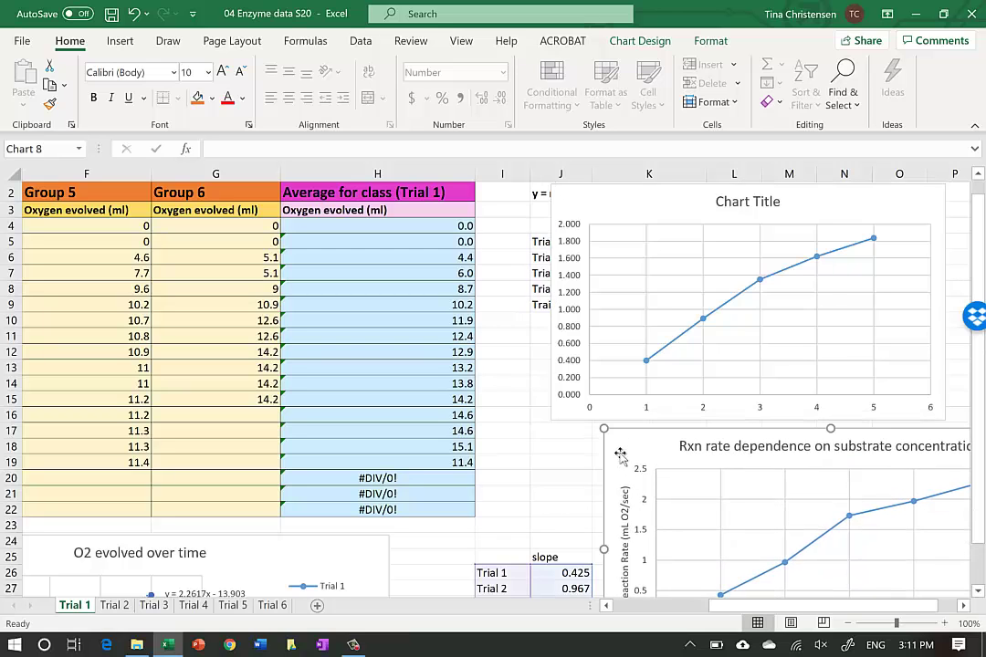
scroll(620, 456, "down", 3)
scroll(620, 456, "right", 4)
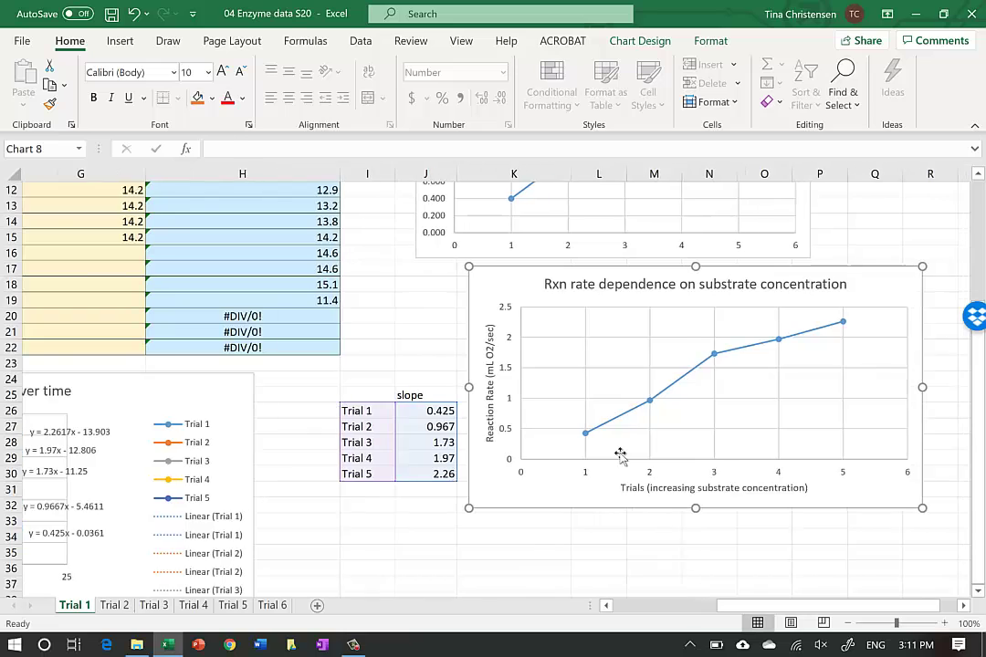
scroll(620, 454, "right", 2)
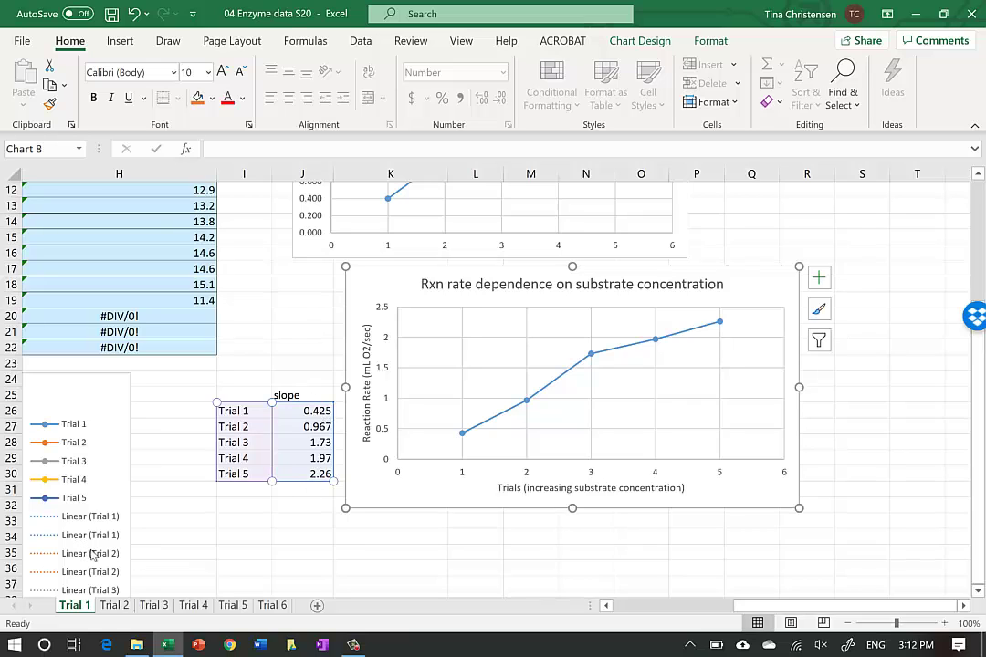
left_click(368, 565)
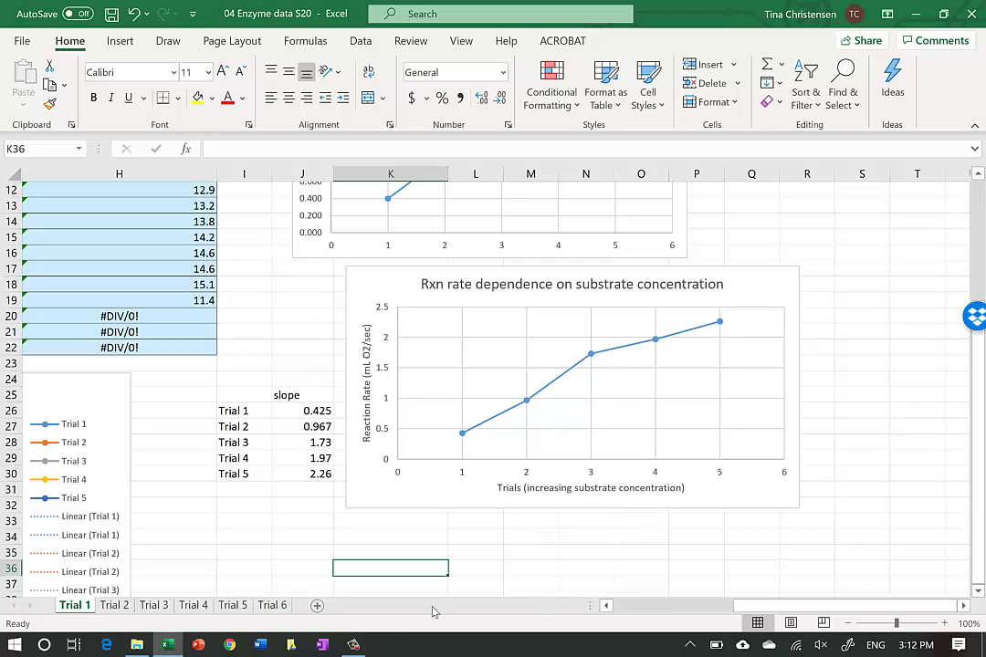
left_click(355, 646)
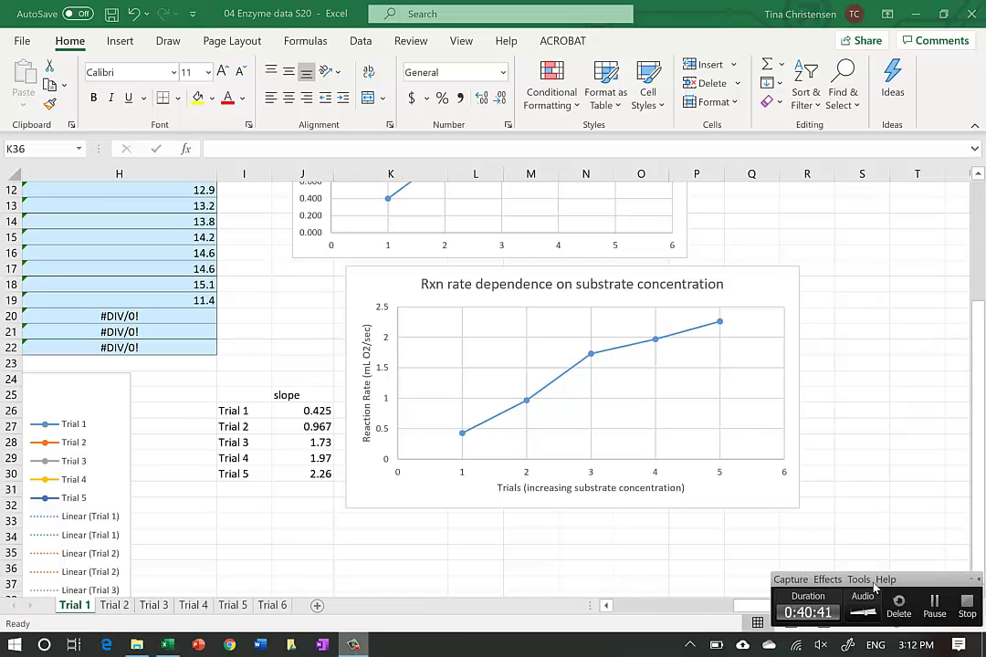